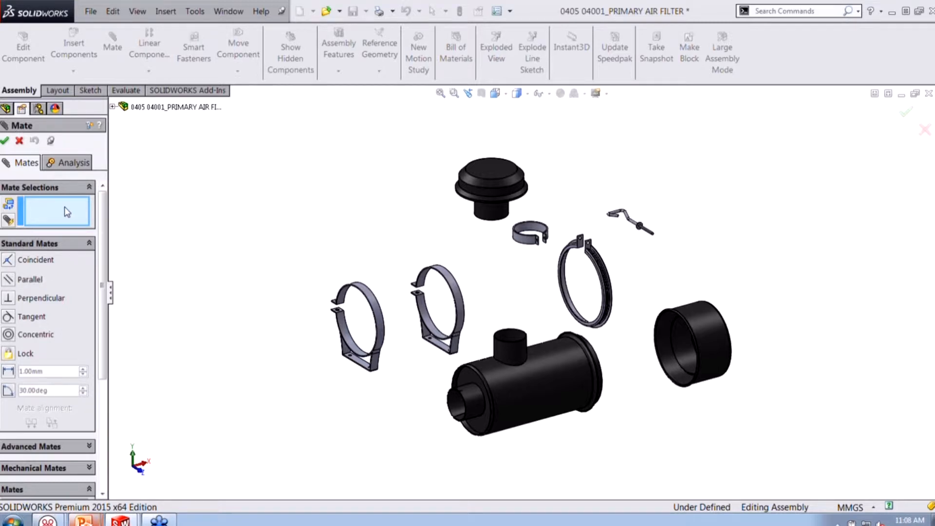
- Add a concentric mate between the mushroom-shaped filter head's neck and the filter body's upright inlet pipe
click(507, 214)
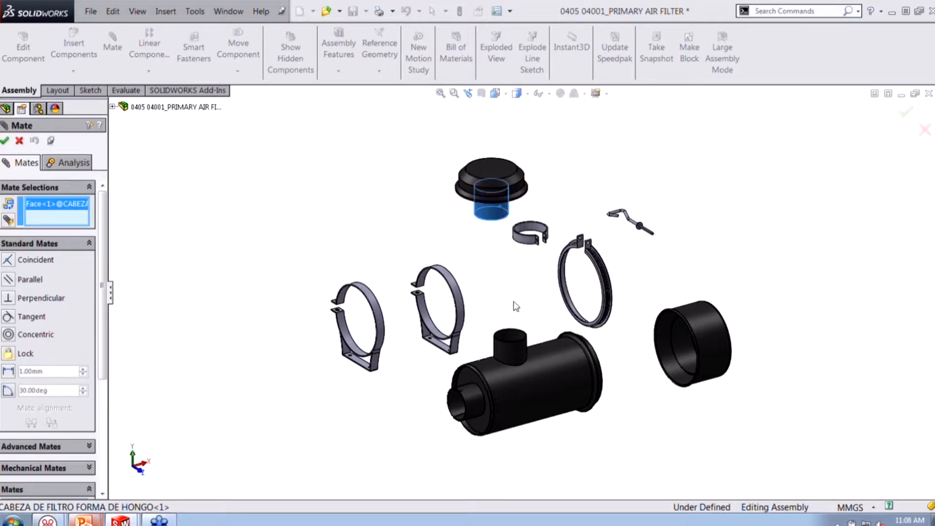
click(521, 349)
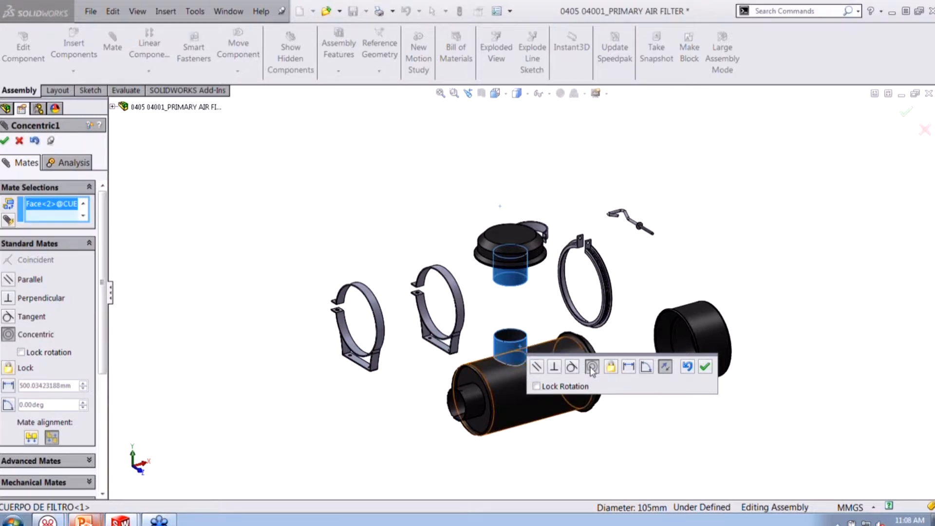
click(706, 367)
- Add a tangent mate between the bottom rim face of the filter head's neck and the filter body's main cylindrical face
scroll(528, 313, down, 2)
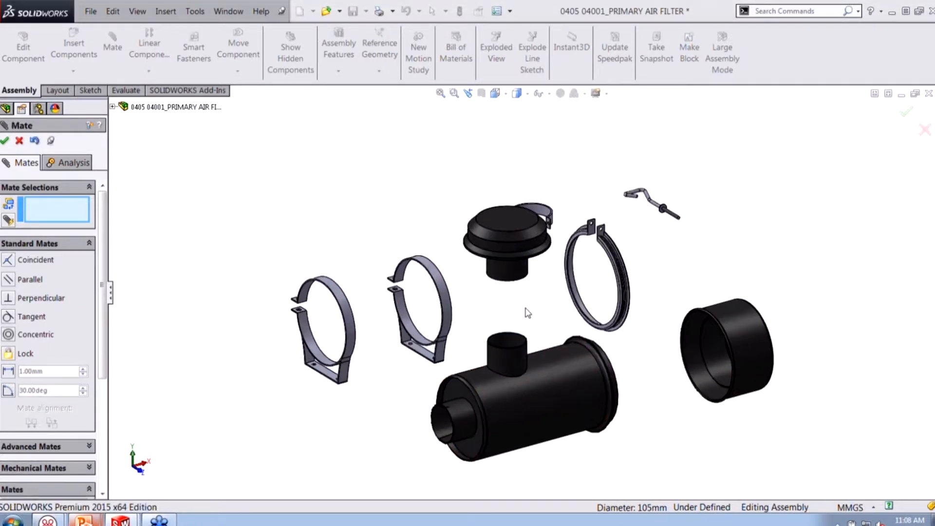
scroll(528, 313, down, 4)
click(563, 401)
middle_drag(529, 353, 497, 210)
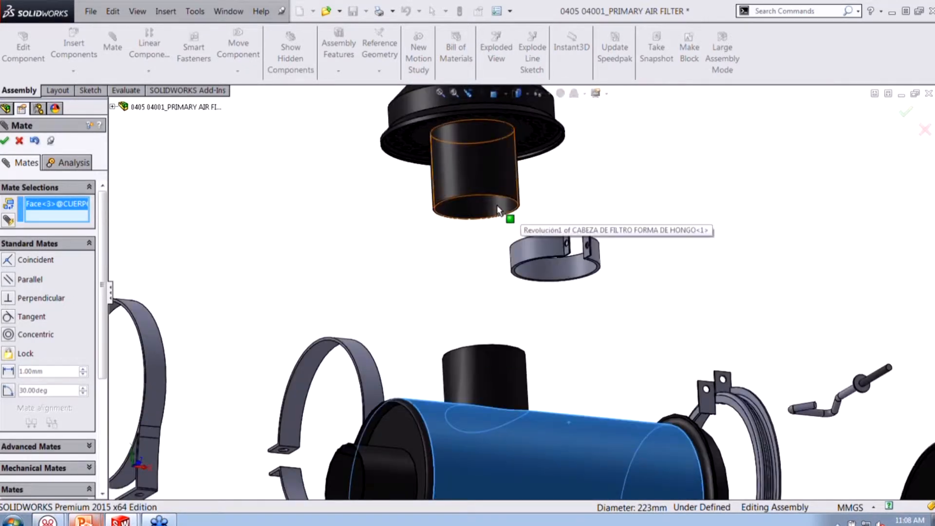
key(g)
scroll(496, 206, up, 3)
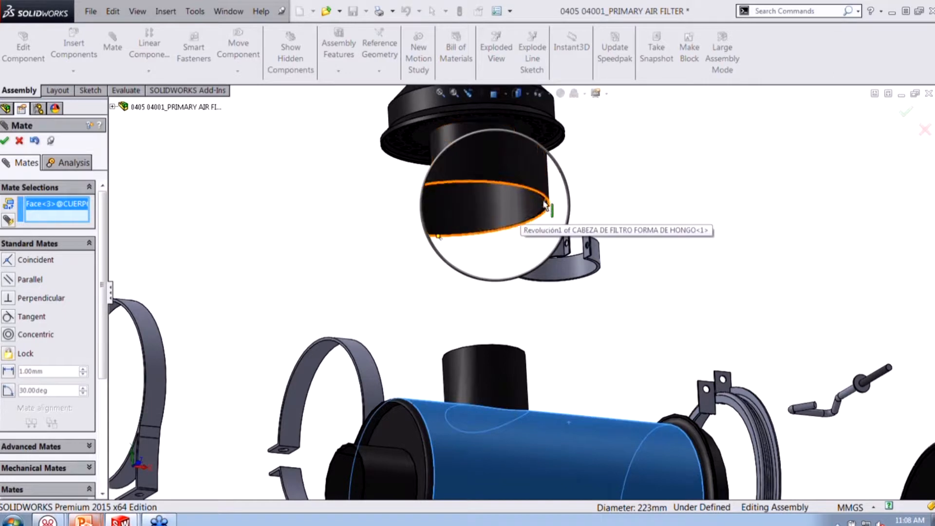
scroll(529, 217, up, 2)
scroll(531, 219, up, 2)
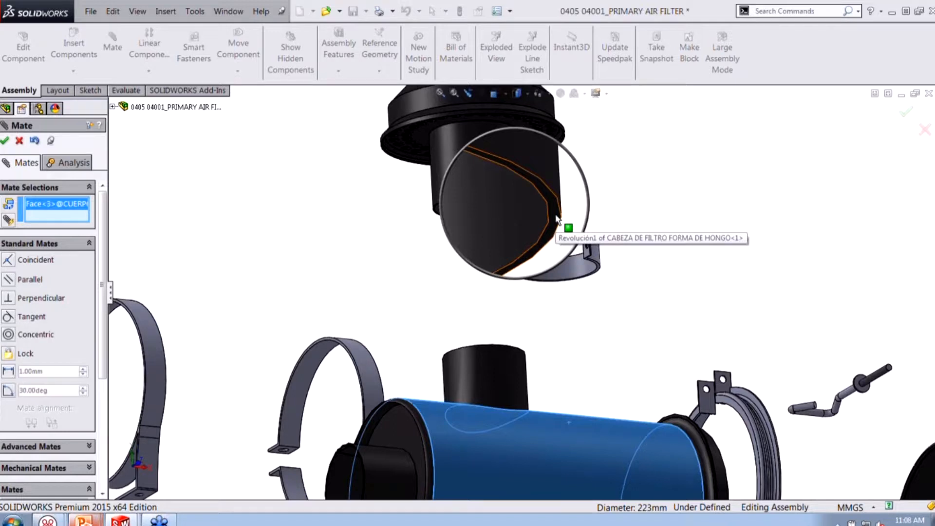
click(557, 219)
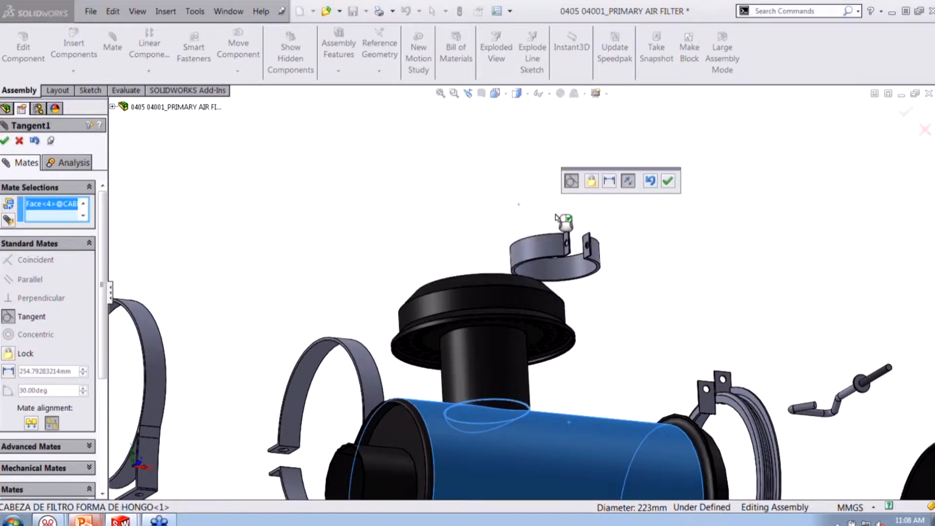
click(668, 181)
middle_drag(643, 161, 625, 331)
scroll(624, 348, up, 4)
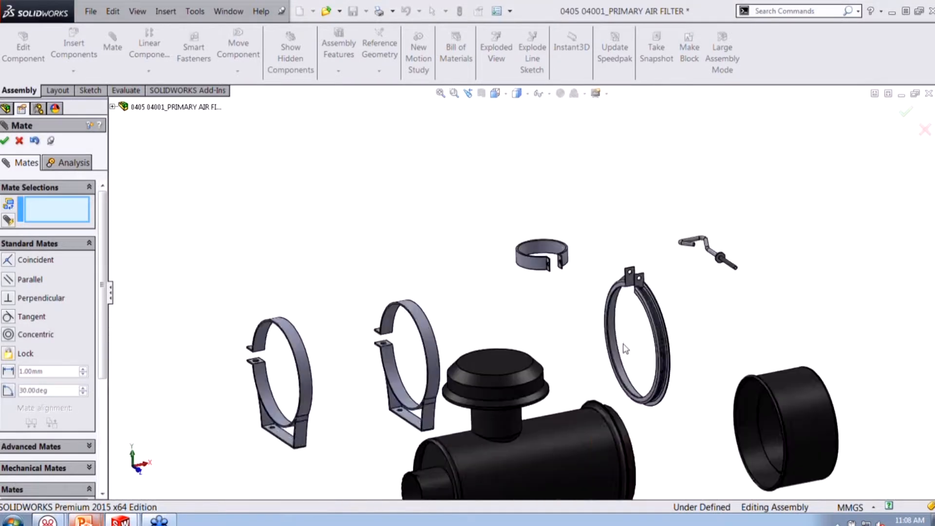
scroll(533, 402, down, 4)
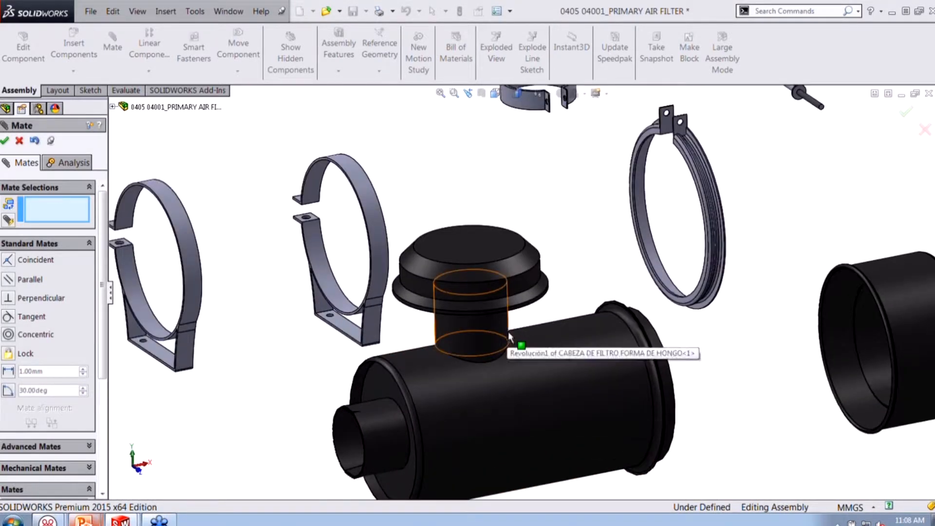
click(4, 140)
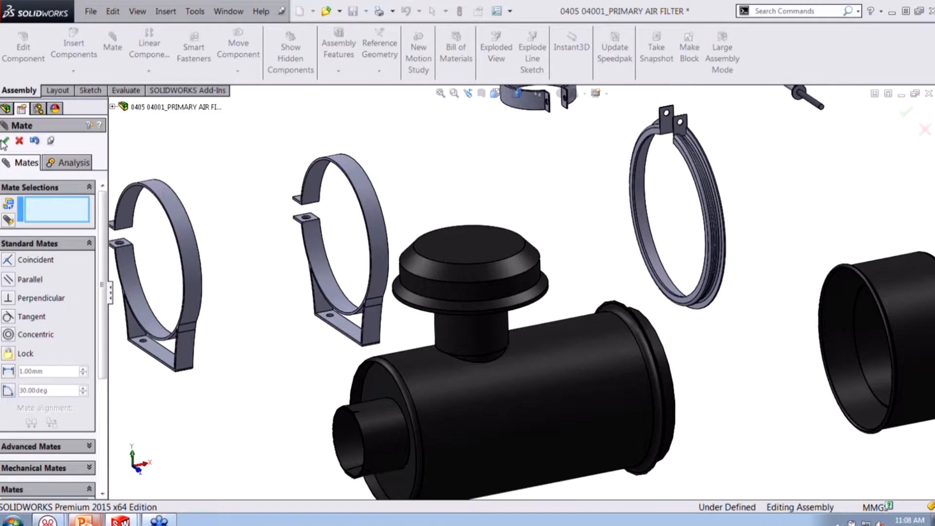
- Try rotating the mushroom-shaped filter head about its neck to check its remaining freedom of movement
click(475, 325)
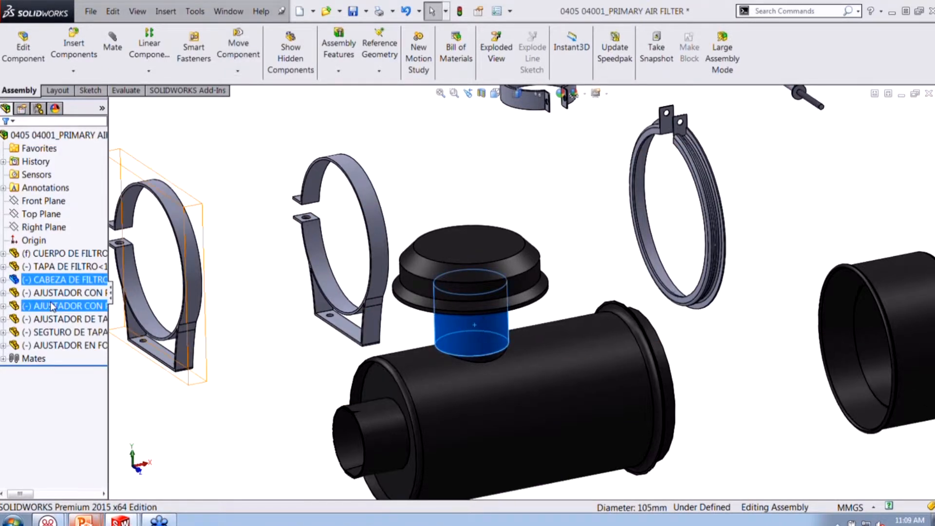
click(27, 281)
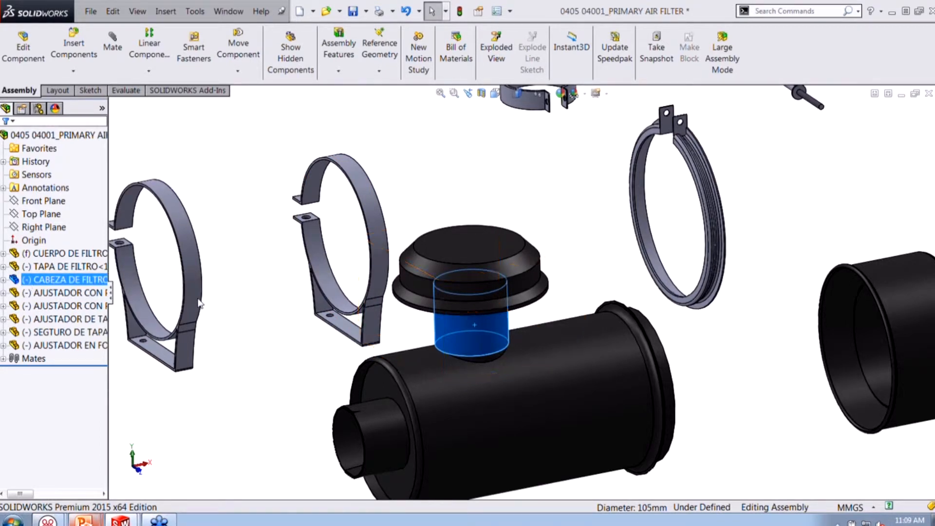
mouse_move(472, 280)
mouse_down()
mouse_move(484, 276)
mouse_move(455, 282)
mouse_up()
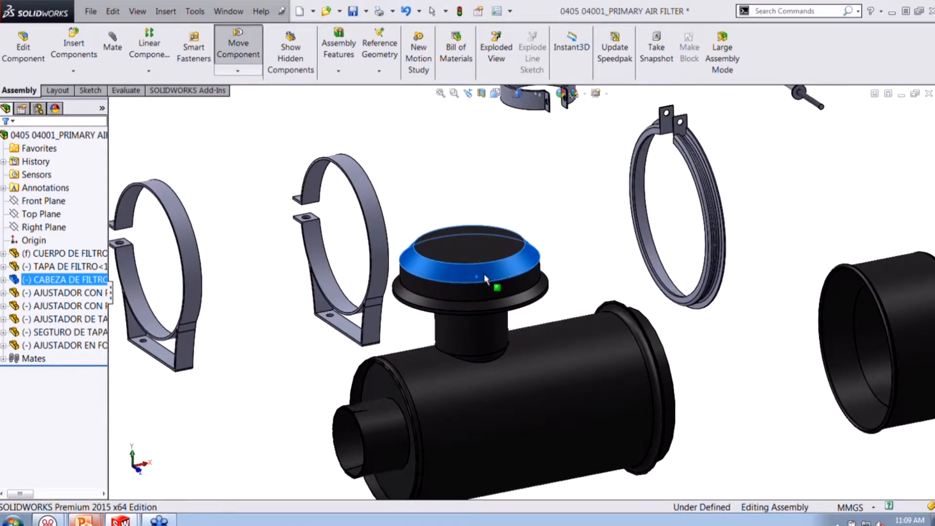
drag(485, 278, 488, 278)
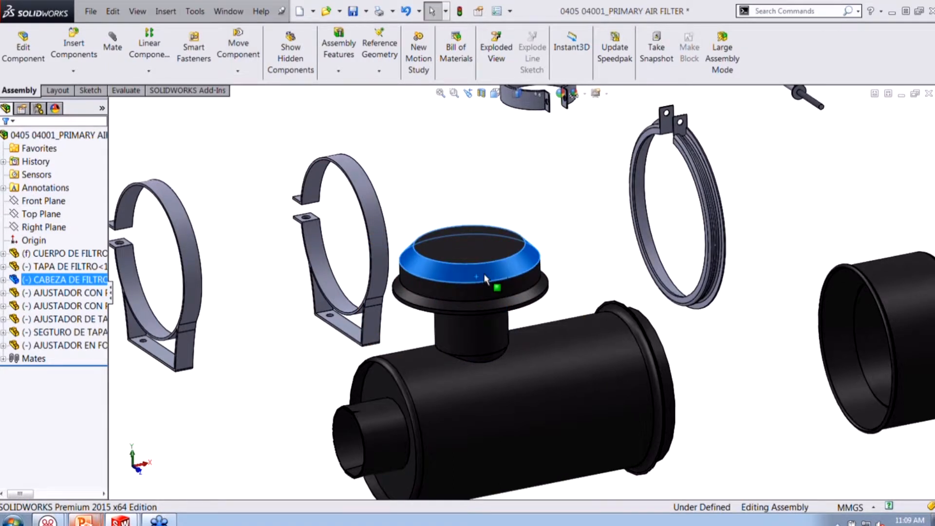
click(583, 239)
click(516, 262)
drag(516, 262, 494, 281)
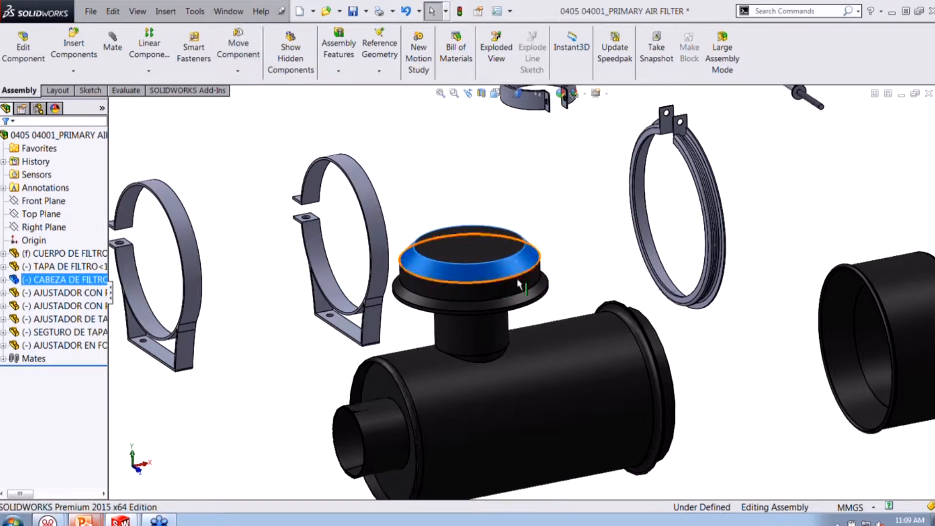
- Edit the concentric mate between filter body and head to enable Lock rotation, and test whether the head still turns
click(28, 359)
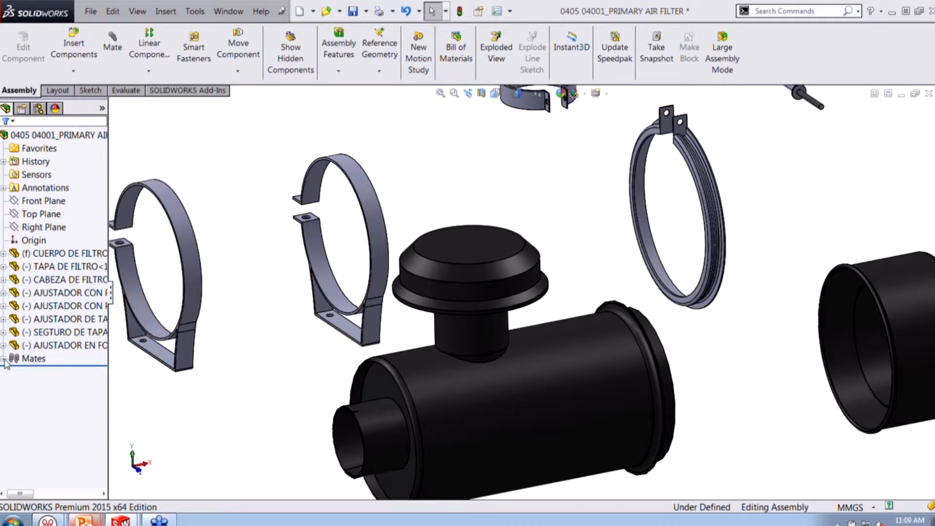
click(4, 359)
click(43, 372)
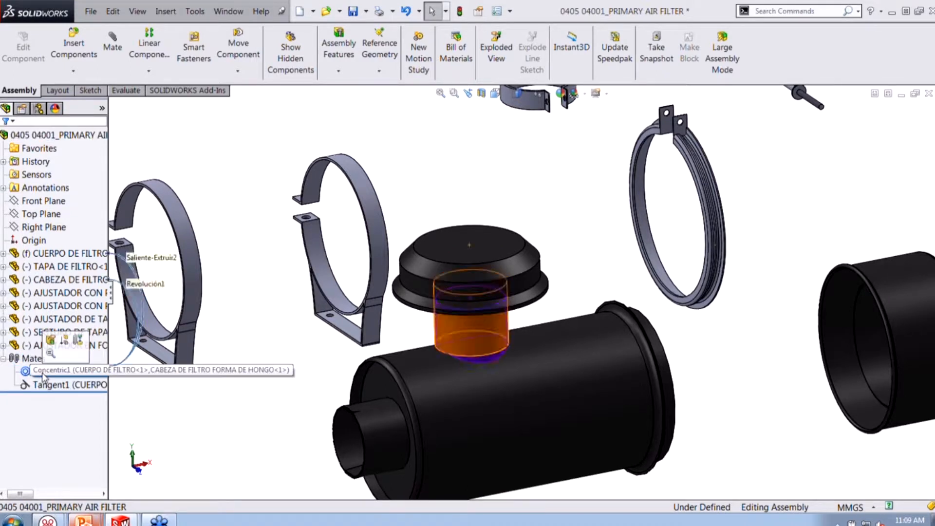
click(55, 347)
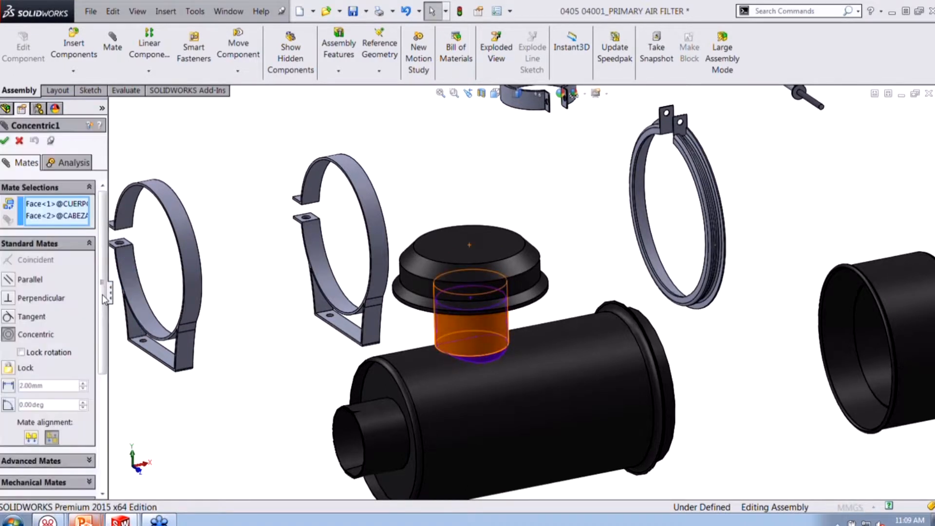
click(58, 361)
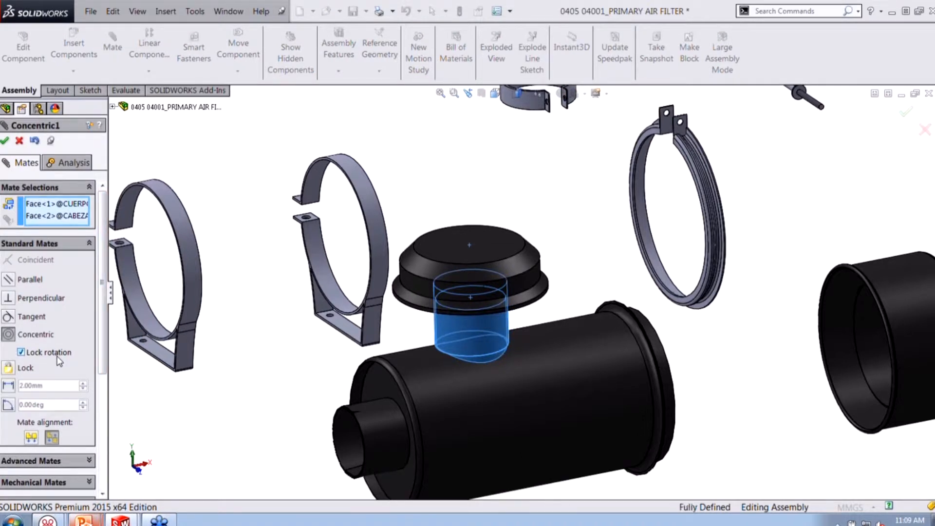
click(5, 141)
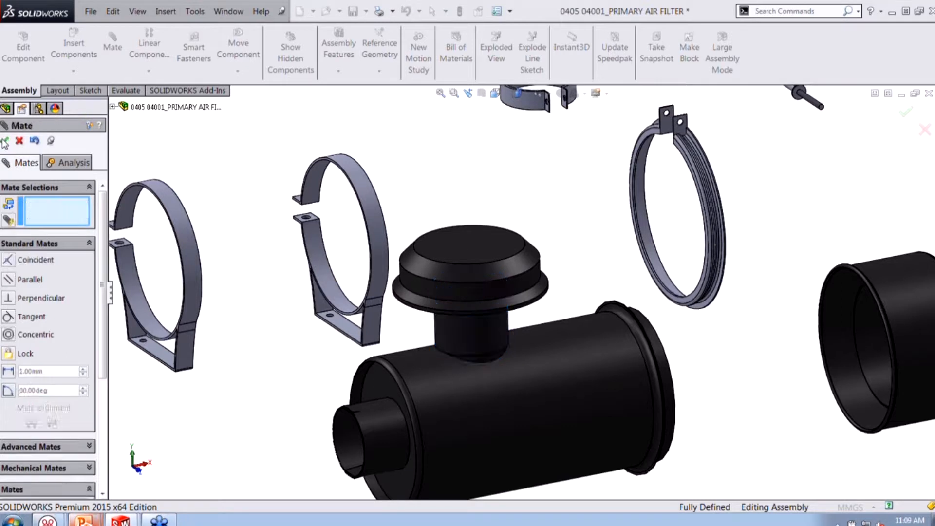
click(5, 141)
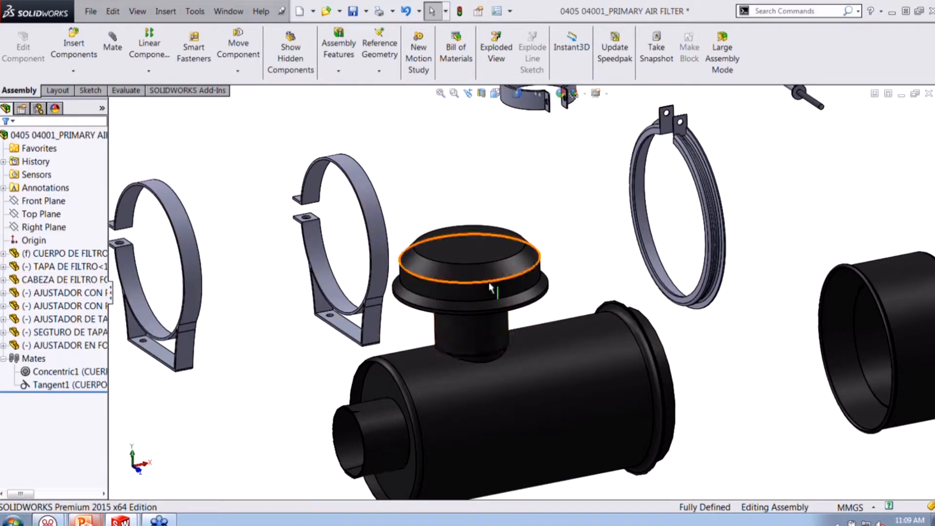
mouse_move(486, 279)
mouse_down()
mouse_move(459, 285)
mouse_move(491, 285)
mouse_move(474, 290)
mouse_up()
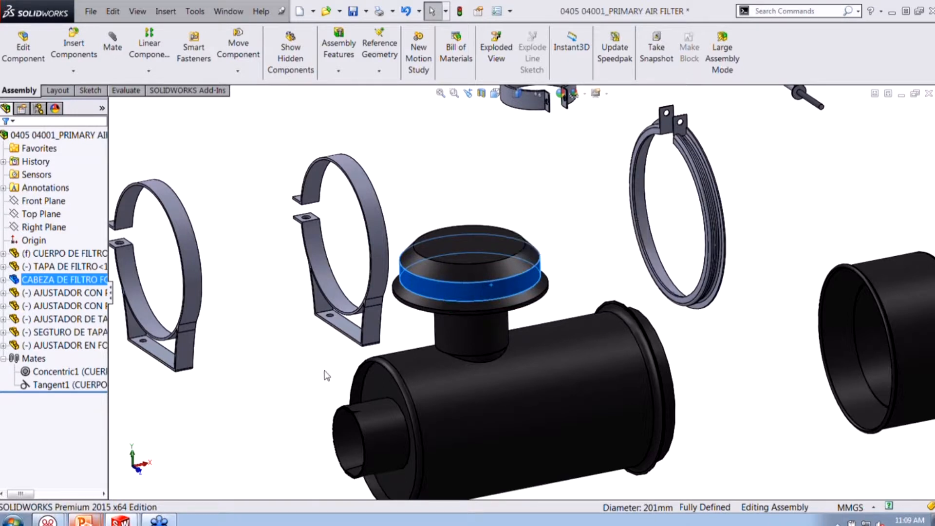
click(297, 383)
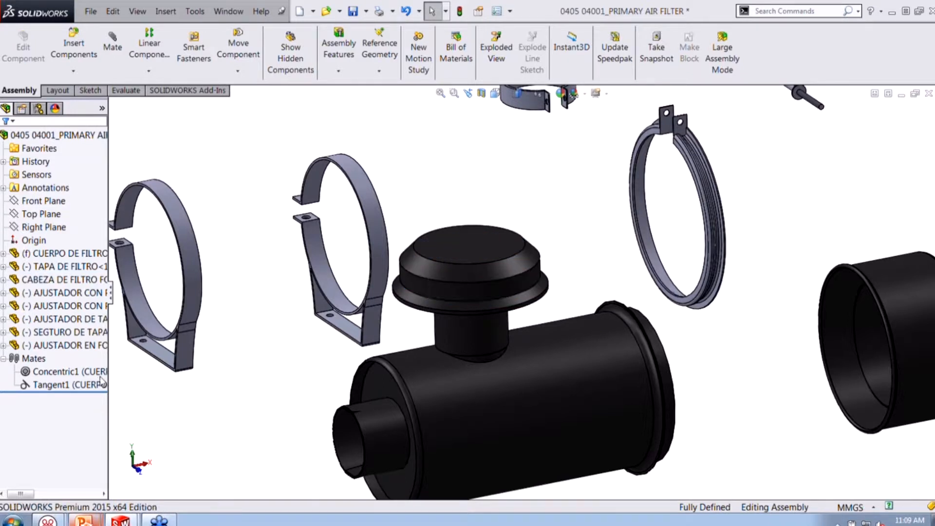
- Unlock the rotation of the concentric mate between the filter body and head, and lock it again
click(25, 374)
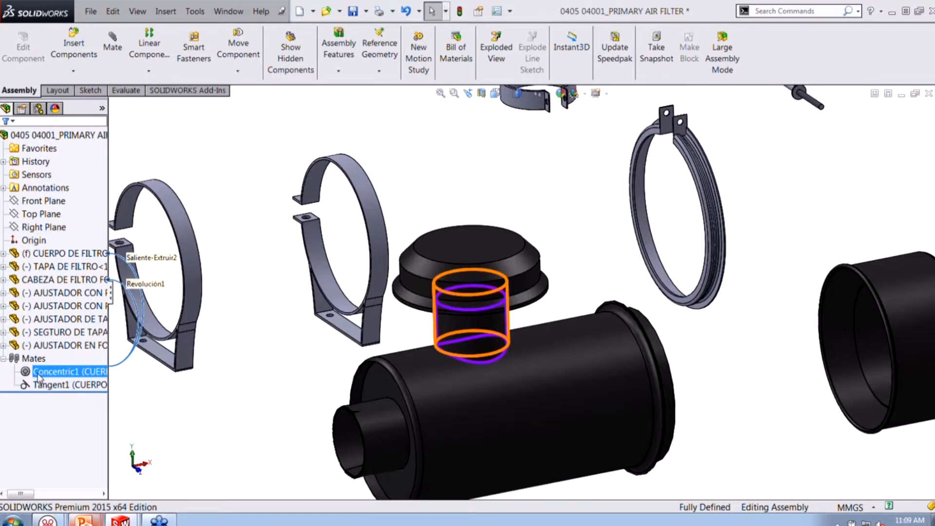
right_click(38, 375)
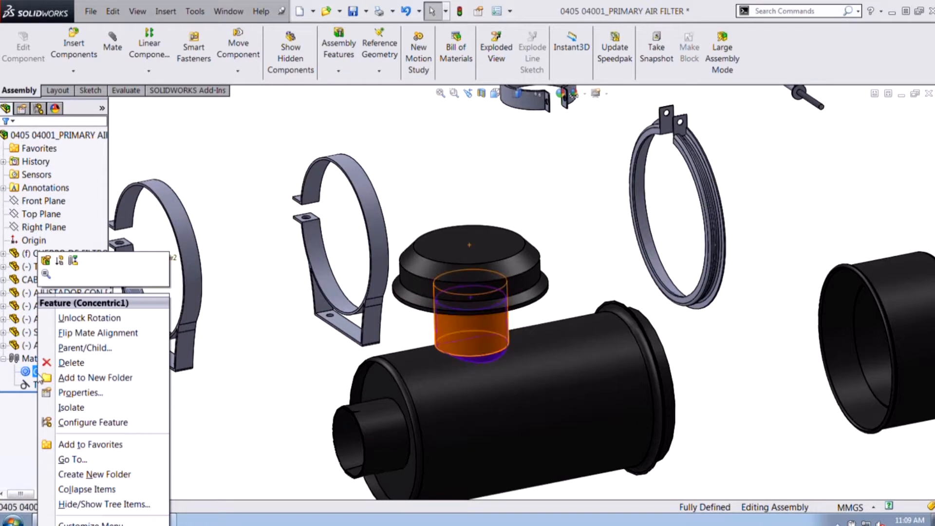
click(88, 318)
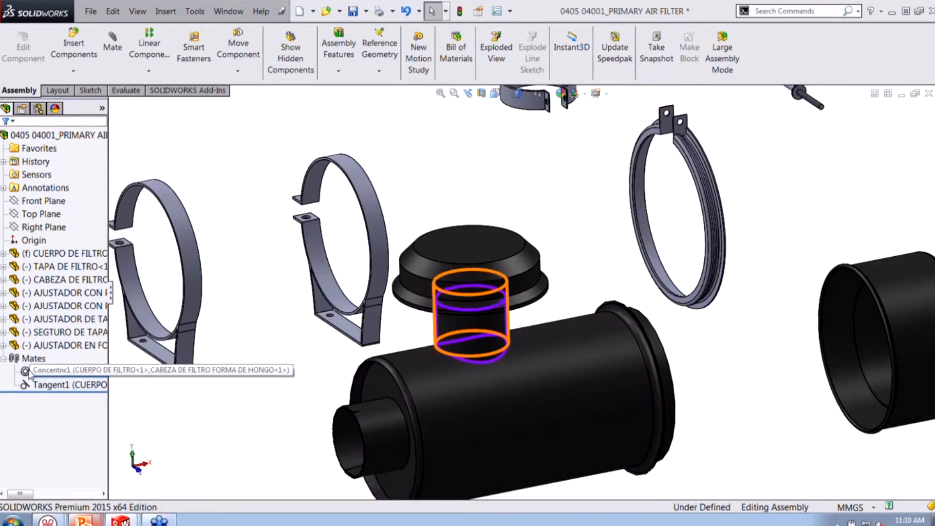
mouse_move(25, 375)
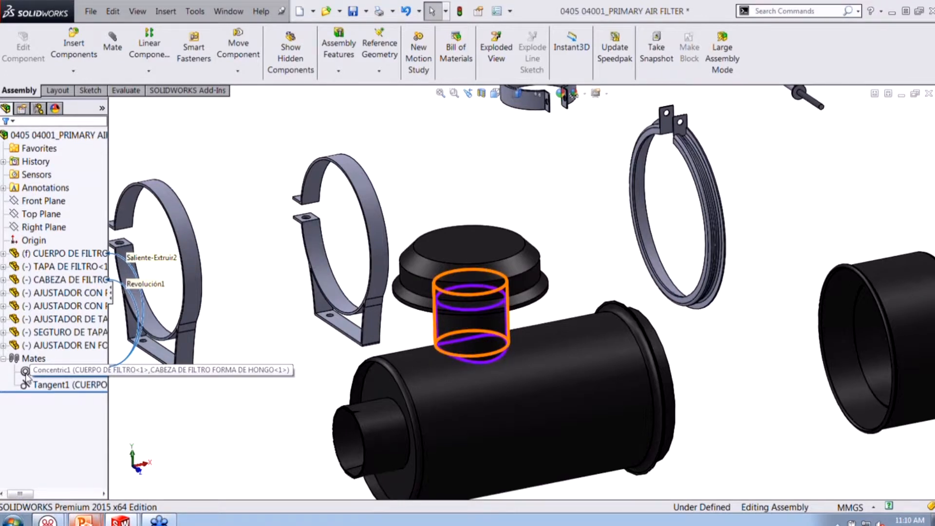
click(26, 377)
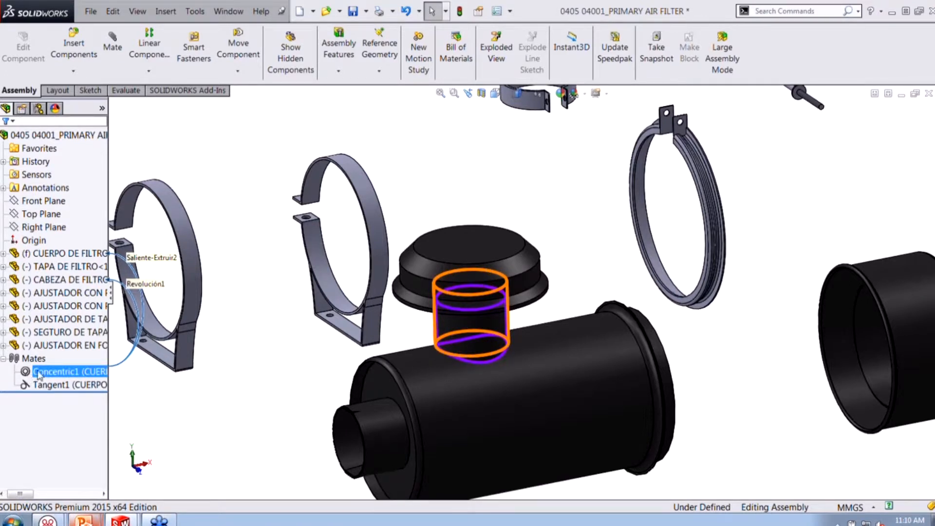
right_click(39, 375)
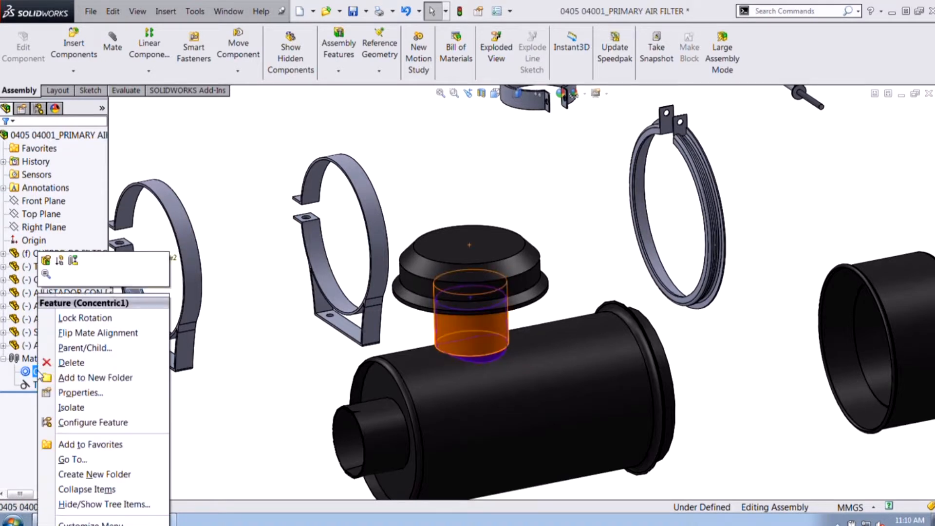
click(98, 332)
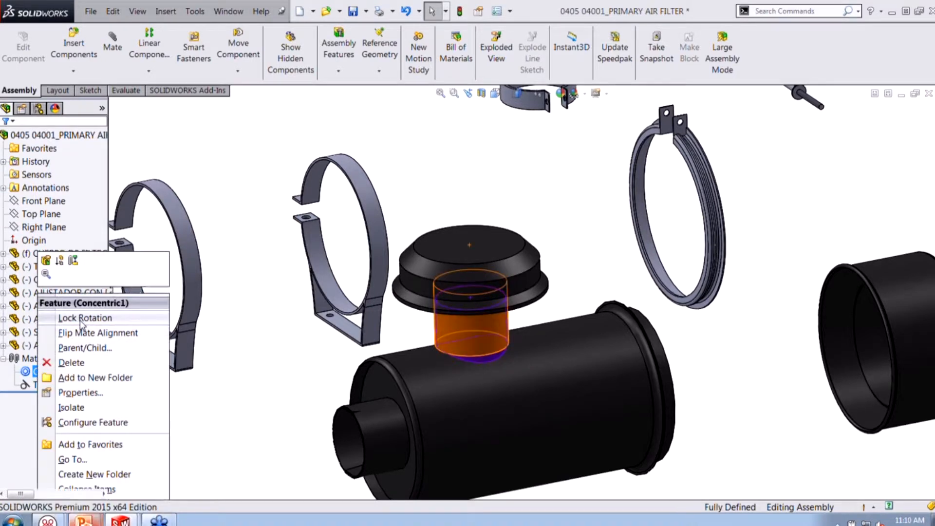
- Mate the small ring clamp concentric to the filter head's neck and slide it down onto the neck
key(f)
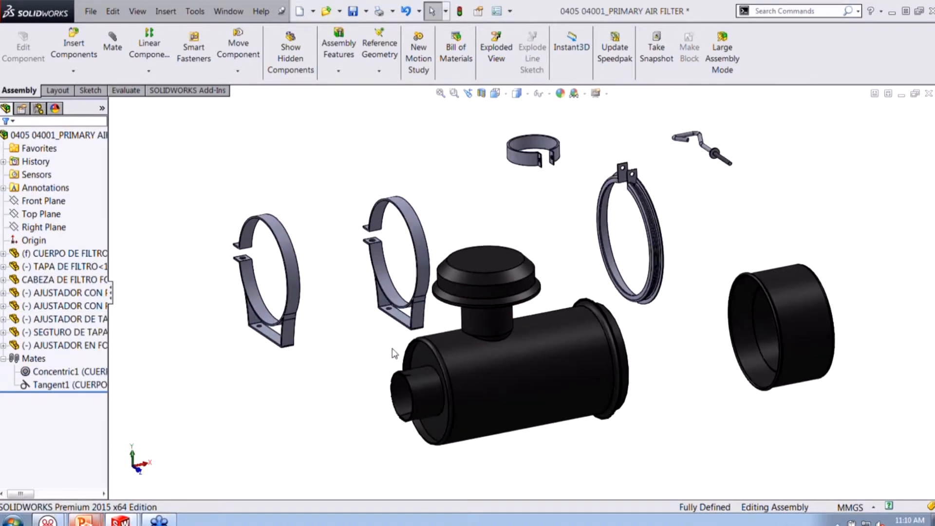
scroll(531, 180, down, 2)
click(531, 182)
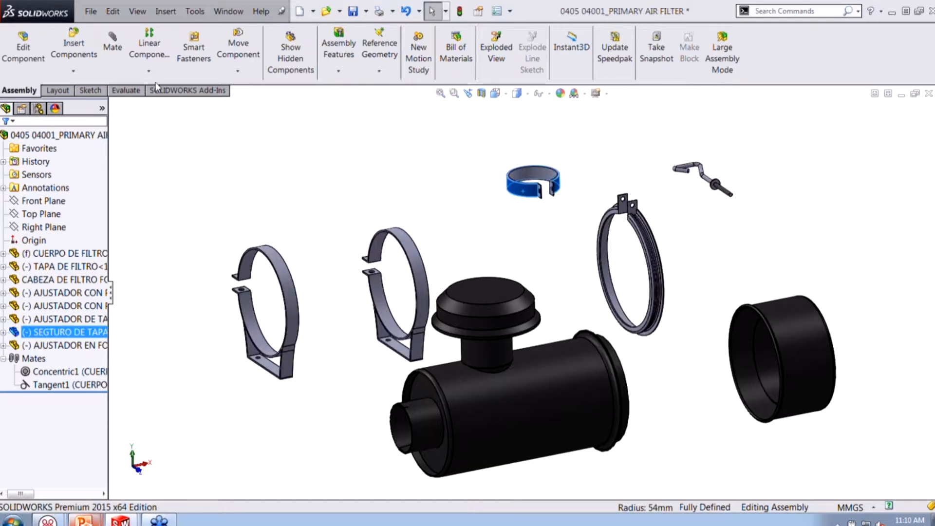
click(111, 60)
click(488, 346)
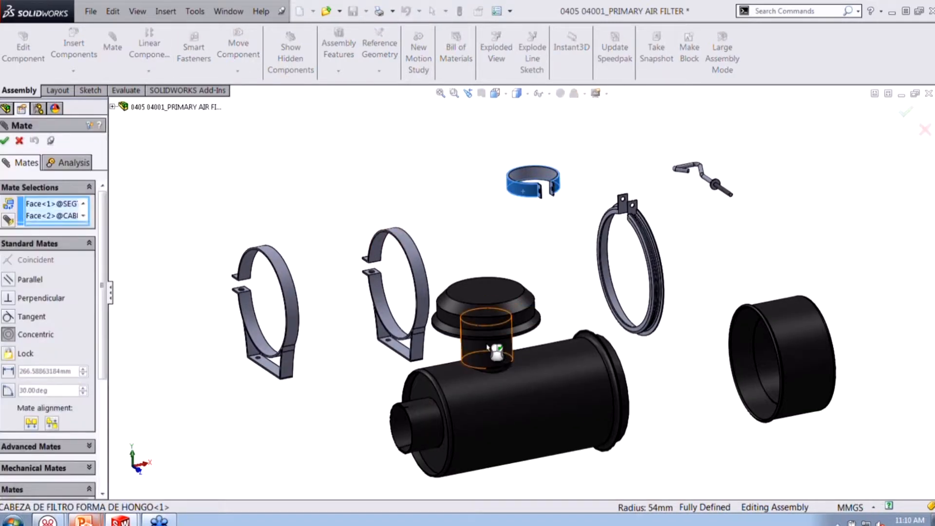
right_click(486, 344)
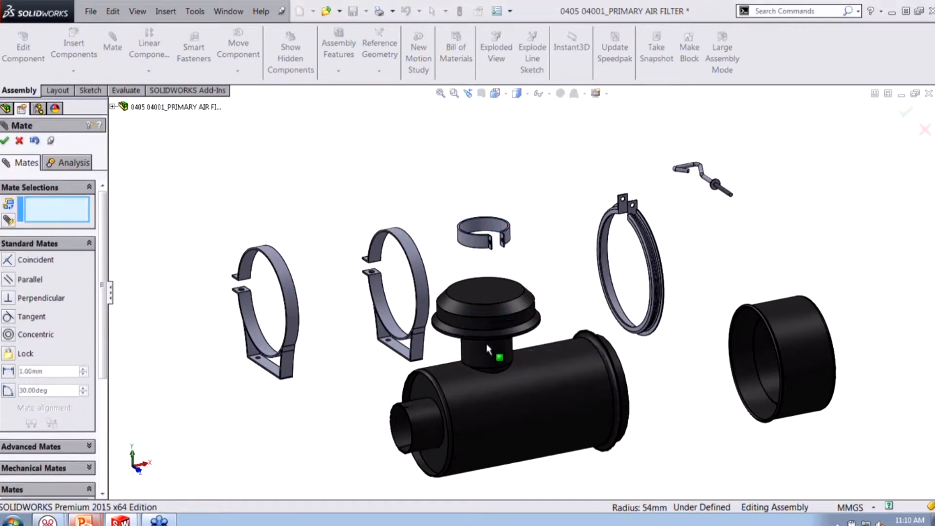
drag(475, 244, 478, 363)
click(480, 250)
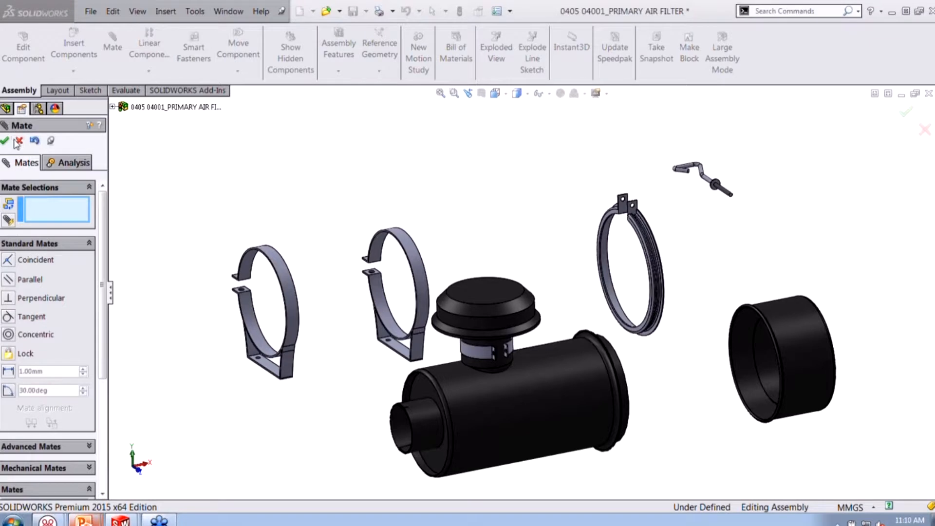
- Leave the mate command and show the temporary axes of the components
key(Escape)
click(44, 255)
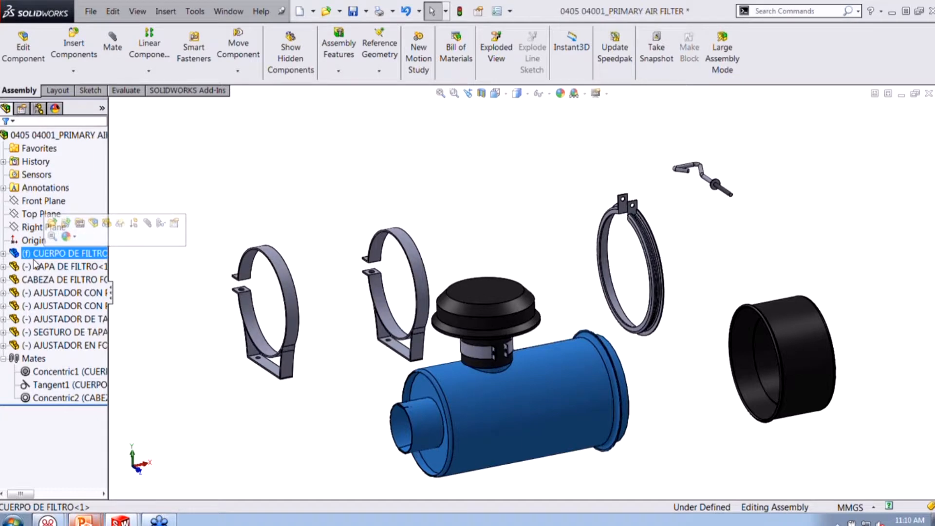
click(292, 192)
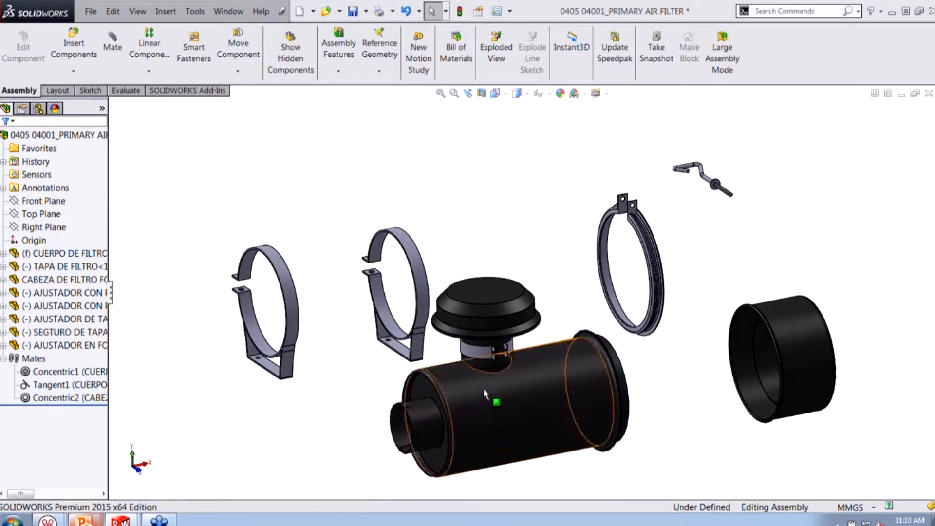
click(137, 11)
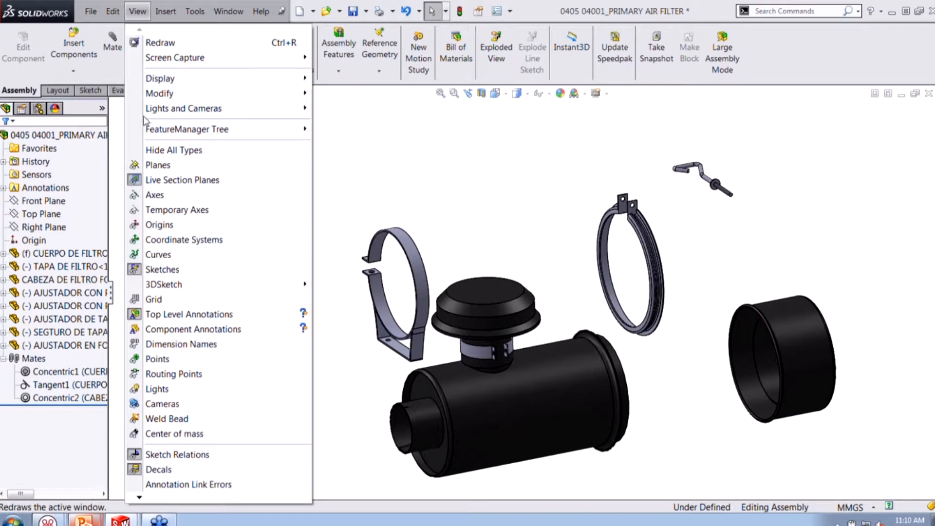
click(156, 213)
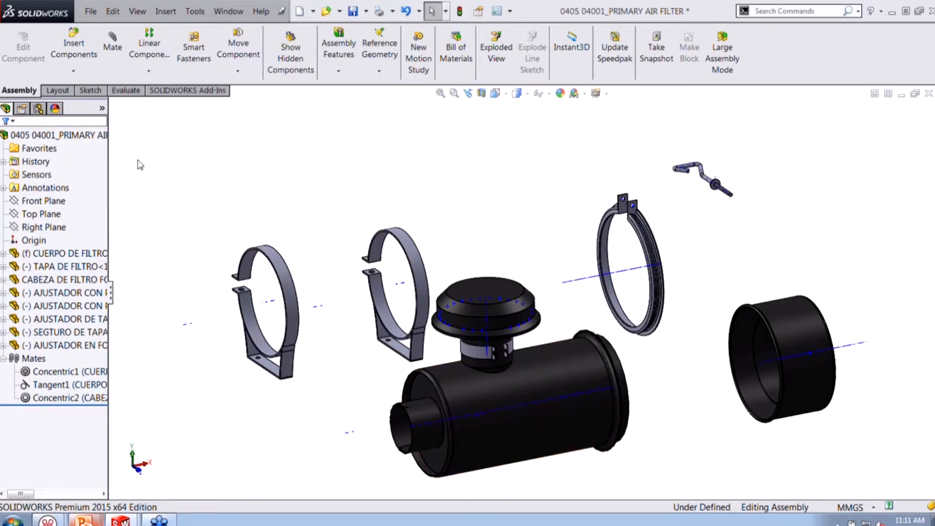
- In multiple mate mode, make the axes of both footed strap clamps, the cover clamp and the cover coincident with the filter body's axis
click(112, 51)
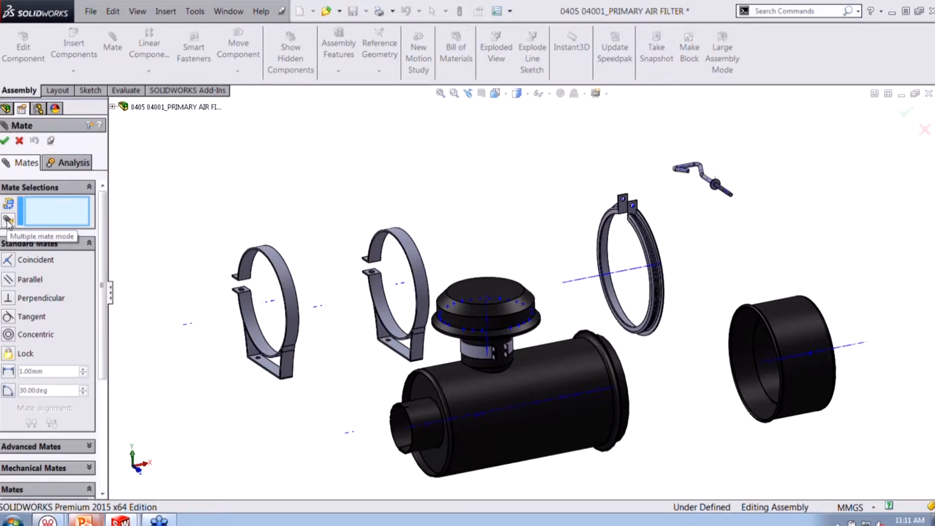
click(7, 222)
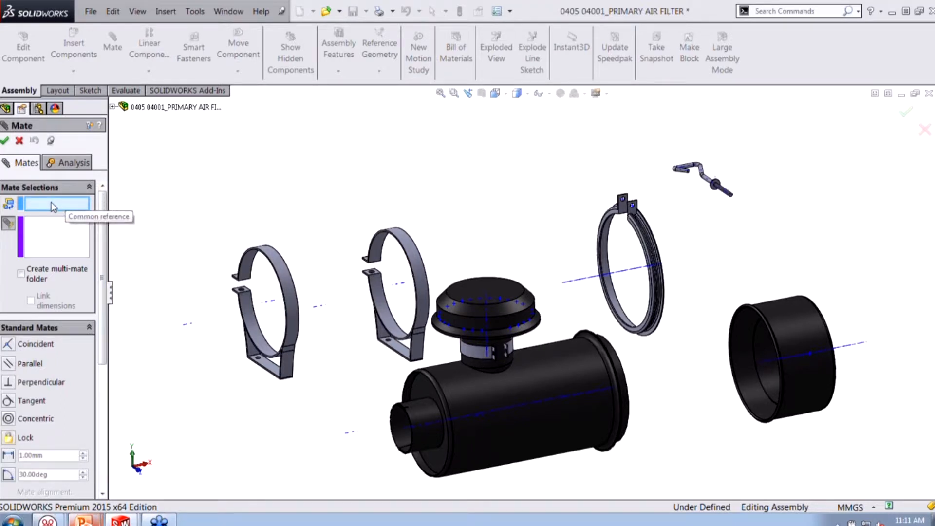
click(502, 407)
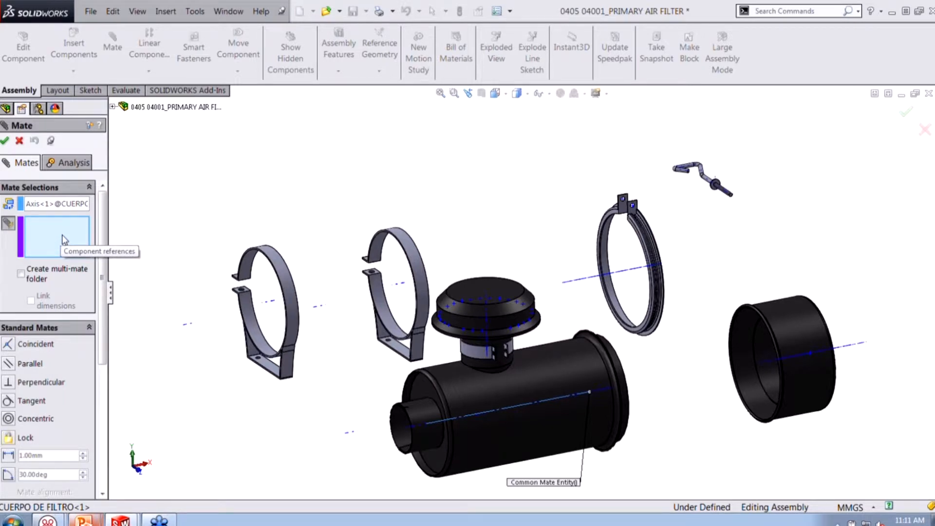
click(271, 304)
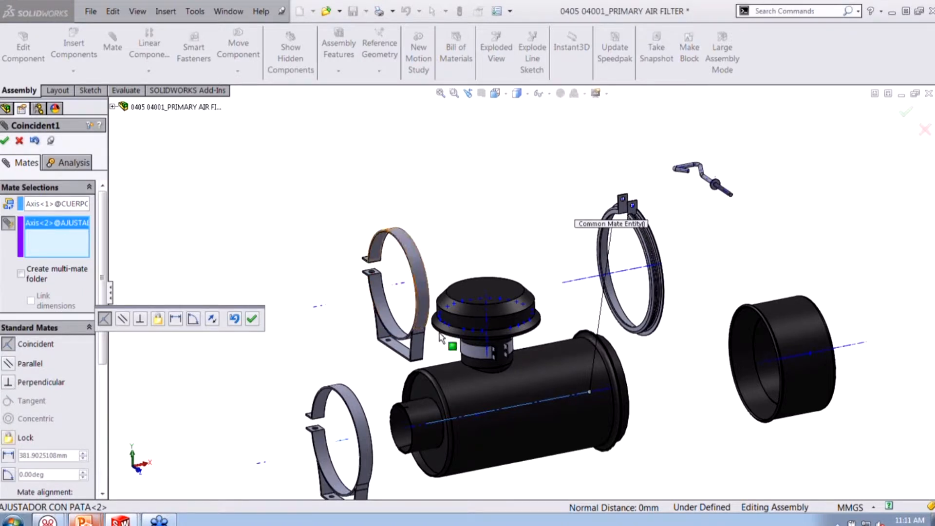
click(404, 292)
click(625, 276)
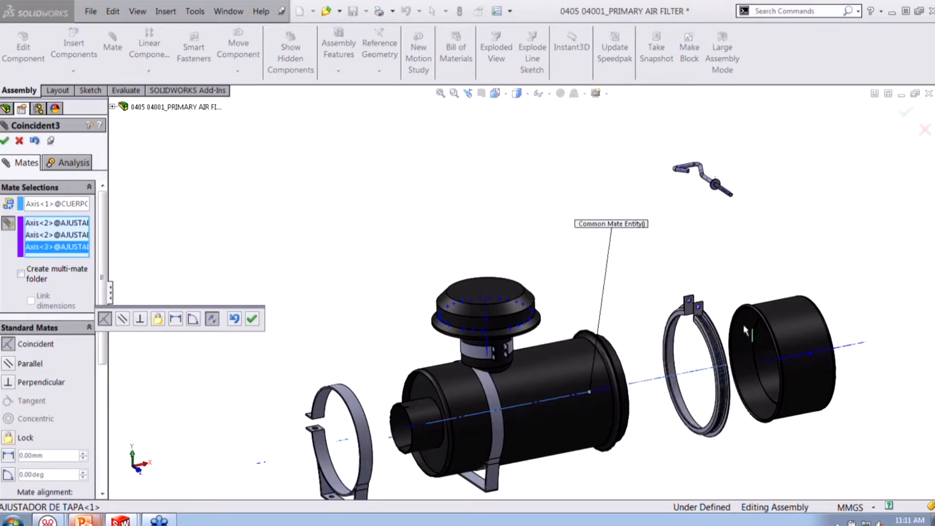
click(802, 353)
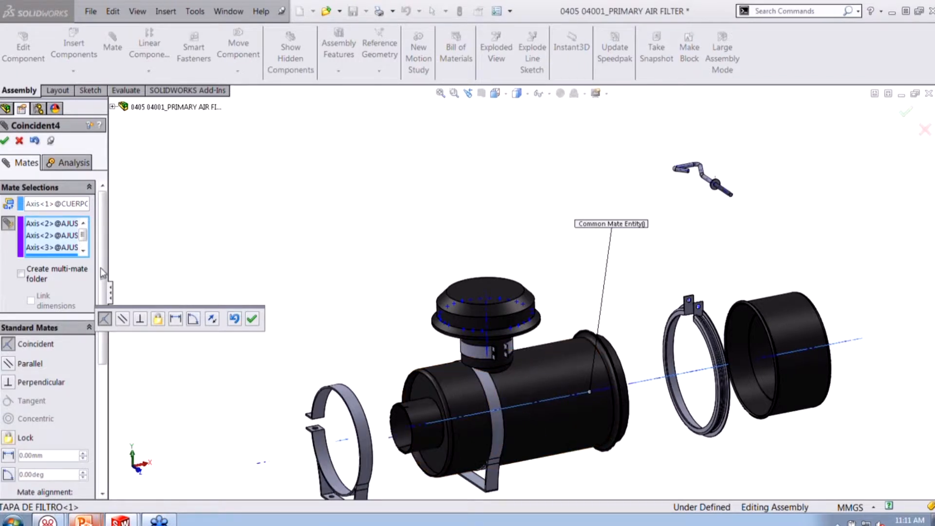
- Enable Create multi-mate folder for these coincident mates and accept them
click(21, 273)
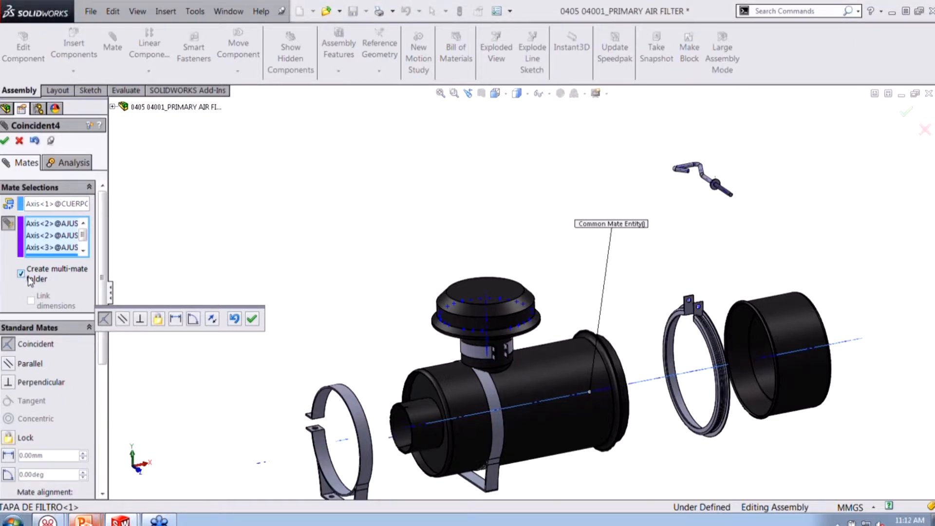
click(253, 319)
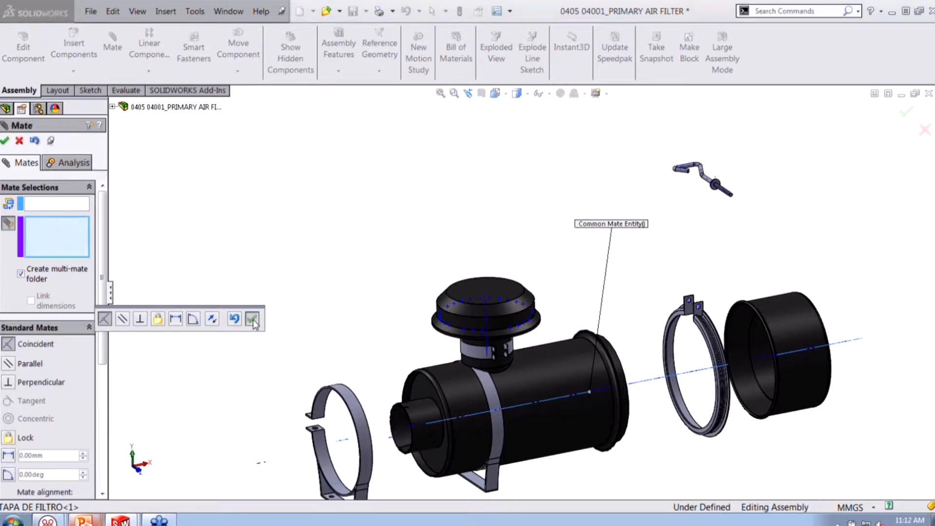
click(5, 140)
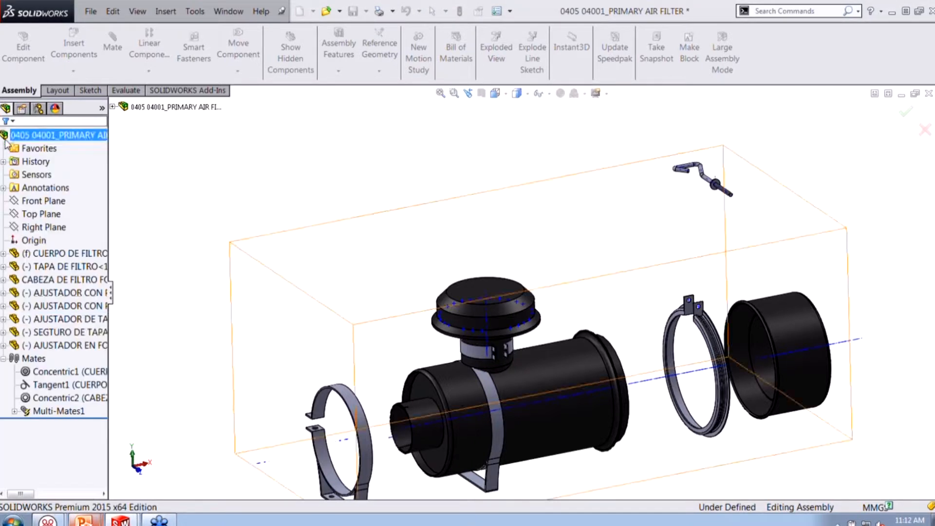
- Expand the Multi-Mates1 folder and examine its coincident mates and available folder options
double_click(73, 413)
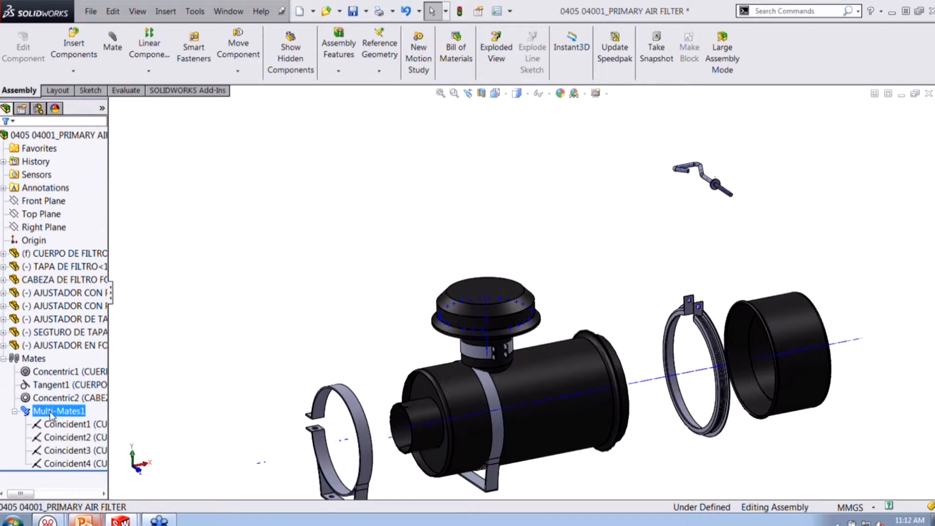
click(67, 426)
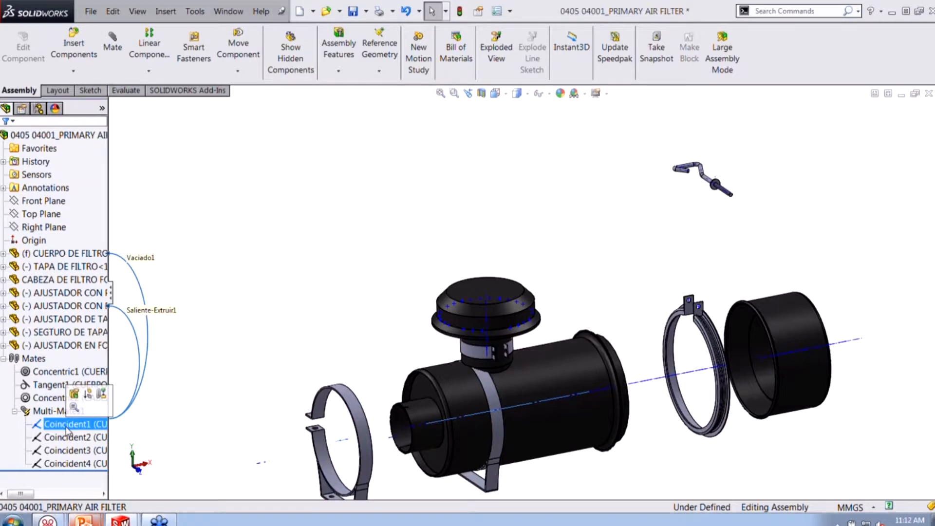
right_click(43, 412)
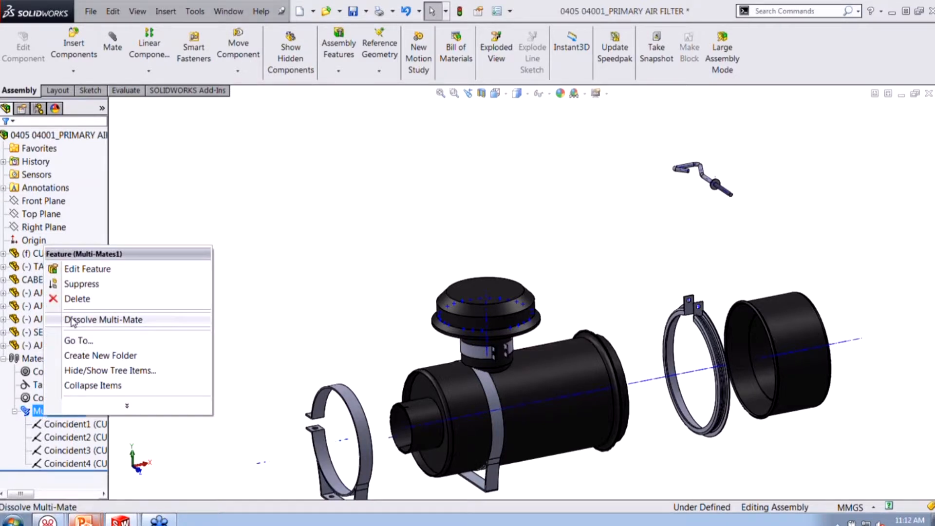
click(287, 268)
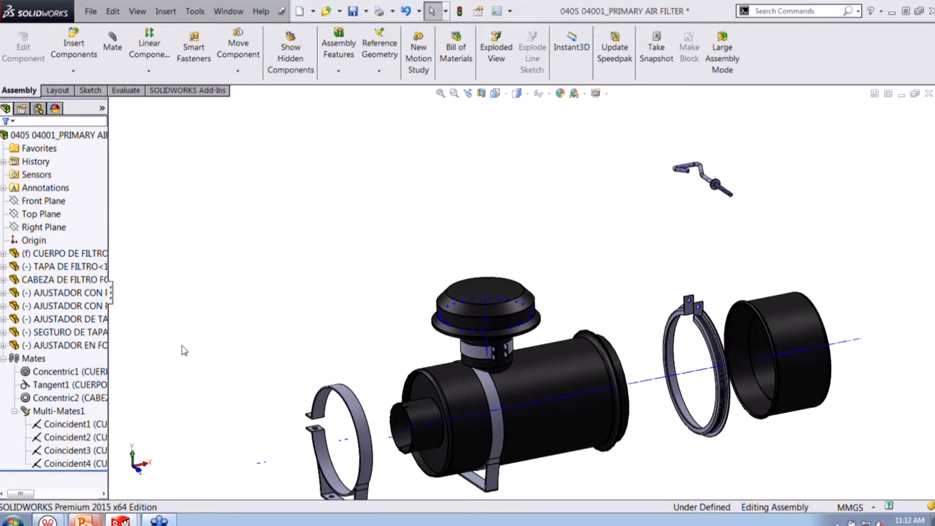
- Rename the Multi-Mates1 folder as Major Axis
click(69, 412)
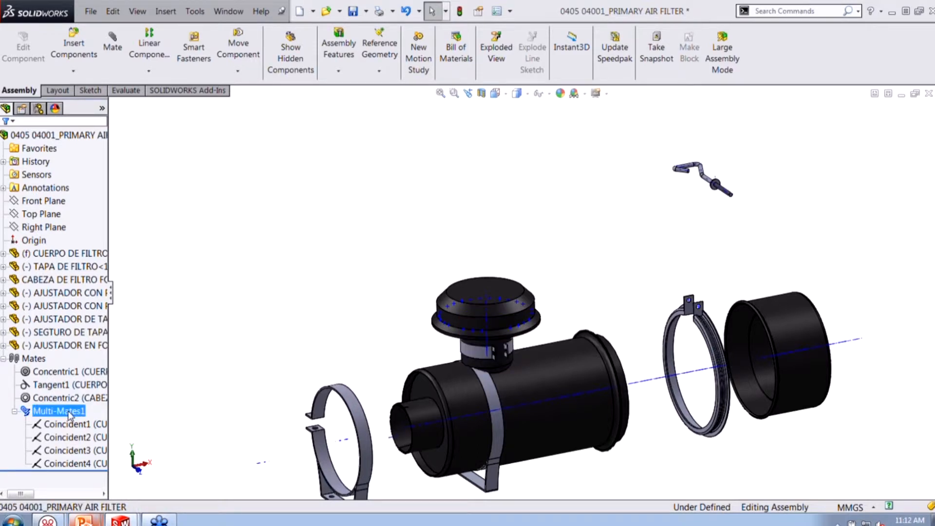
click(69, 412)
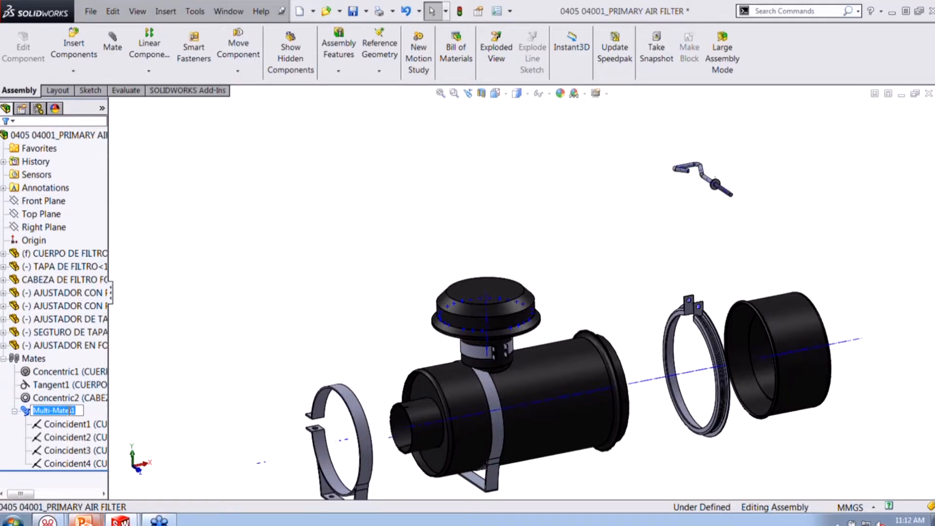
text(Major Axis)
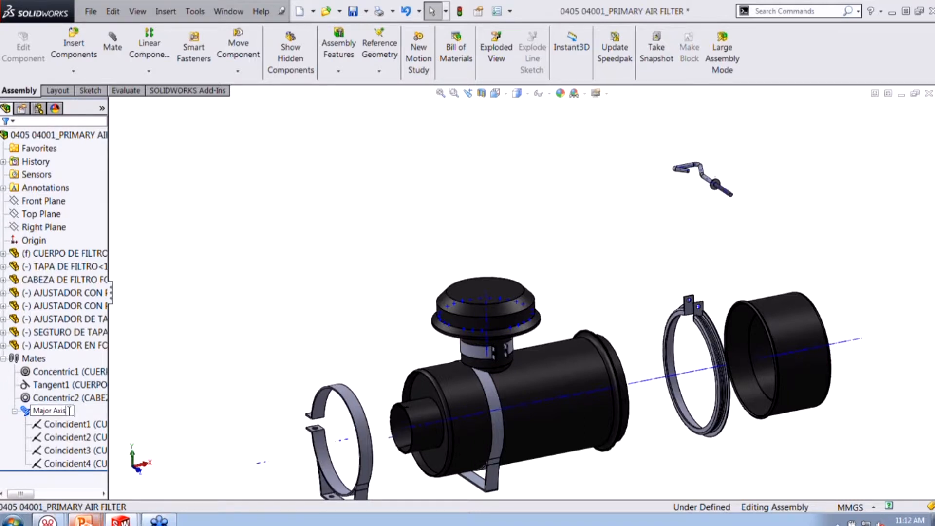
key(Return)
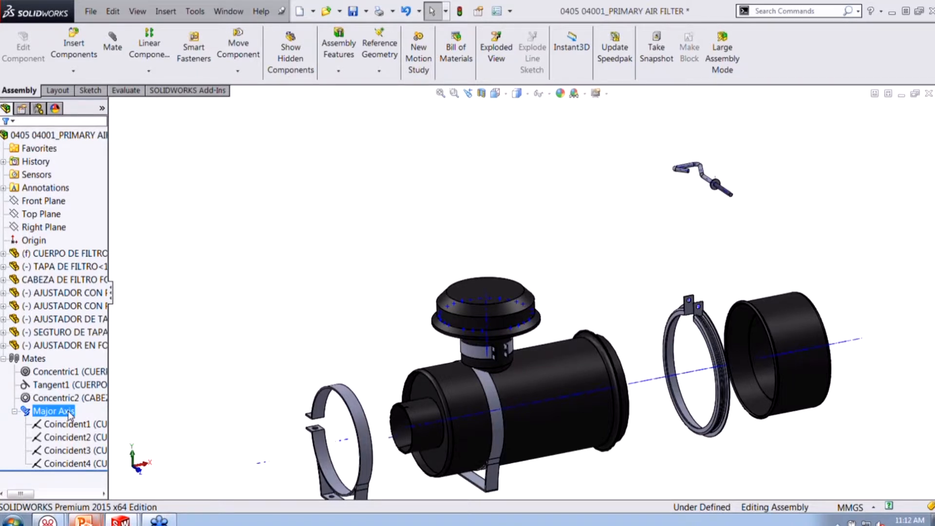
click(212, 315)
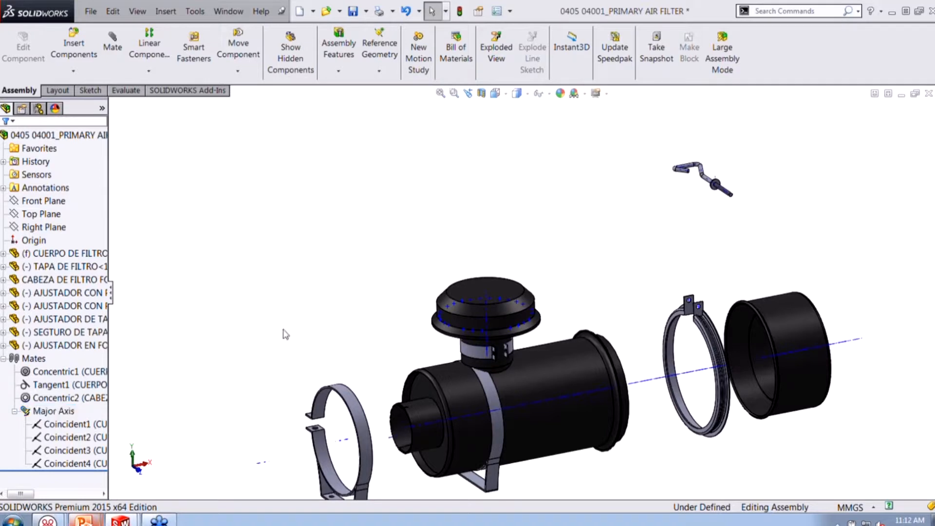
- Slide the two footed strap clamps along the filter body, one toward its flanged end and one near the inlet end
click(494, 392)
drag(494, 393, 572, 397)
drag(363, 426, 471, 405)
- Hide the temporary axes and fit the whole assembly in view
click(137, 10)
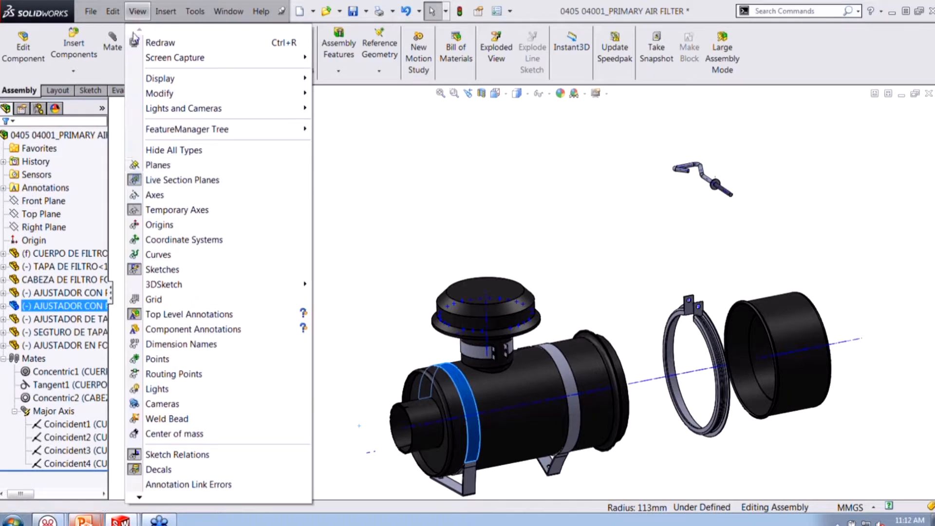
click(166, 210)
click(236, 250)
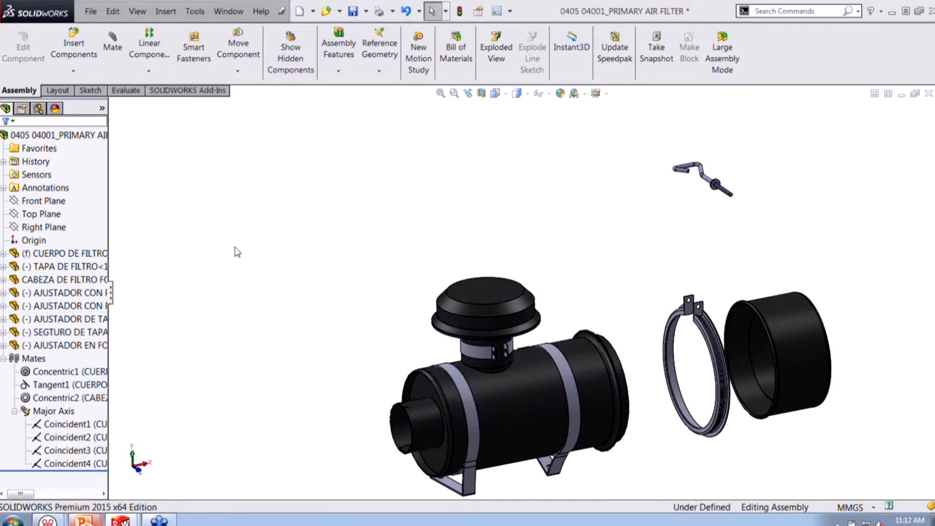
scroll(694, 326, down, 5)
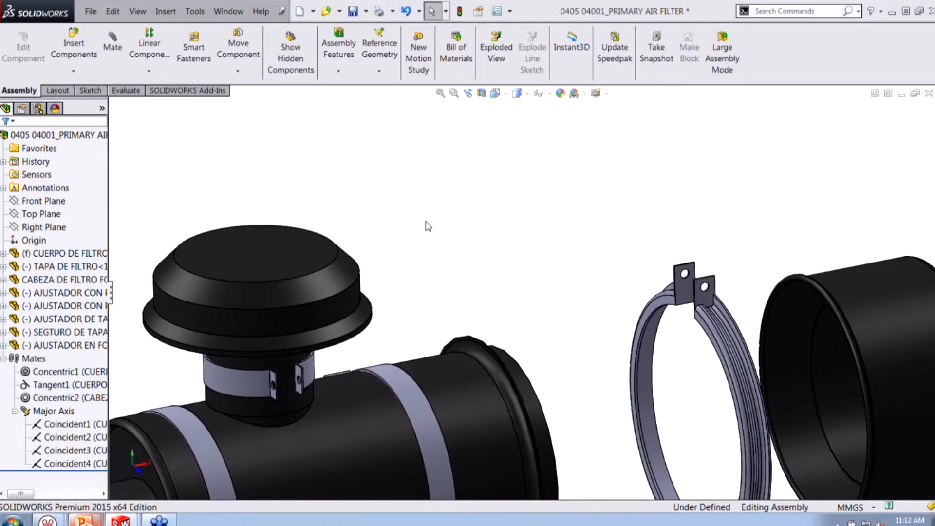
key(f)
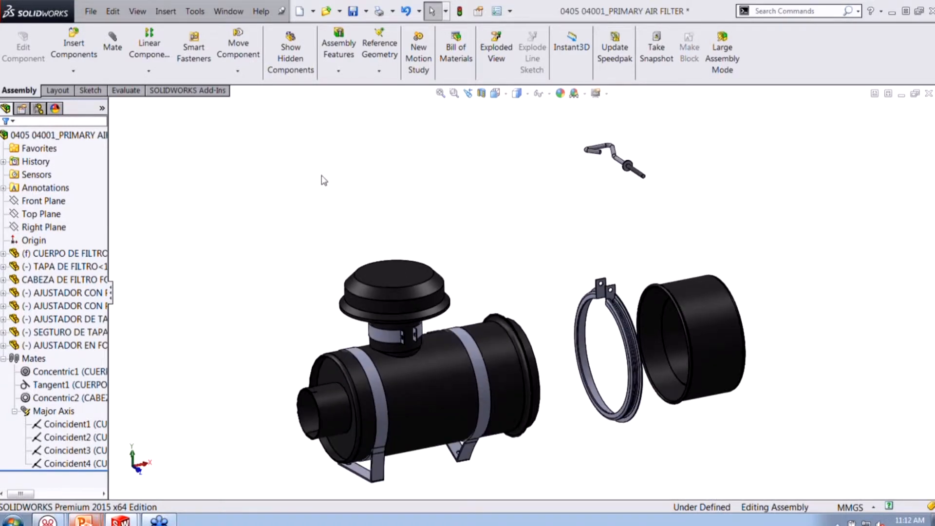
click(106, 56)
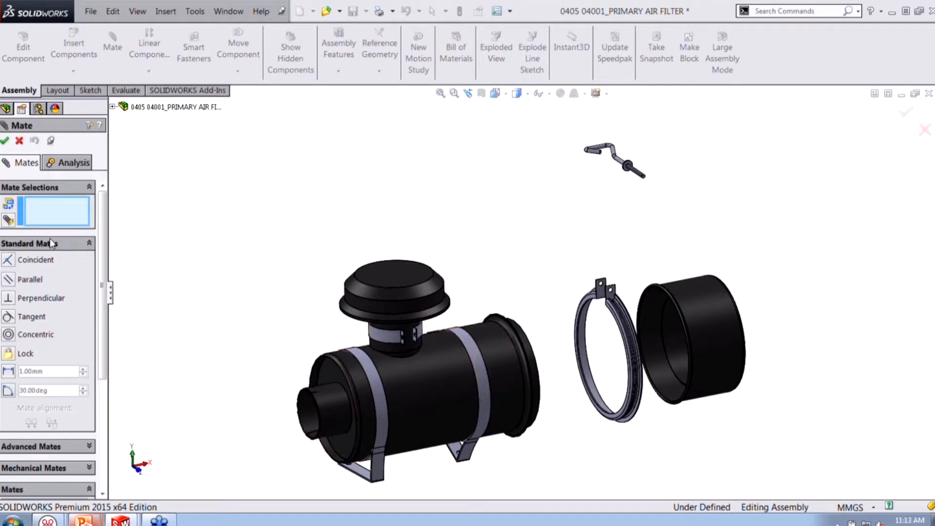
click(138, 11)
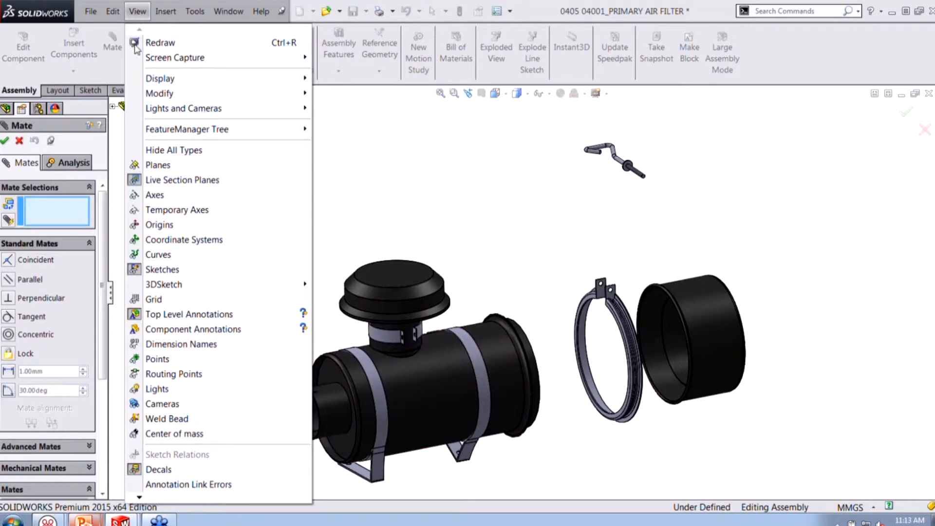
click(160, 212)
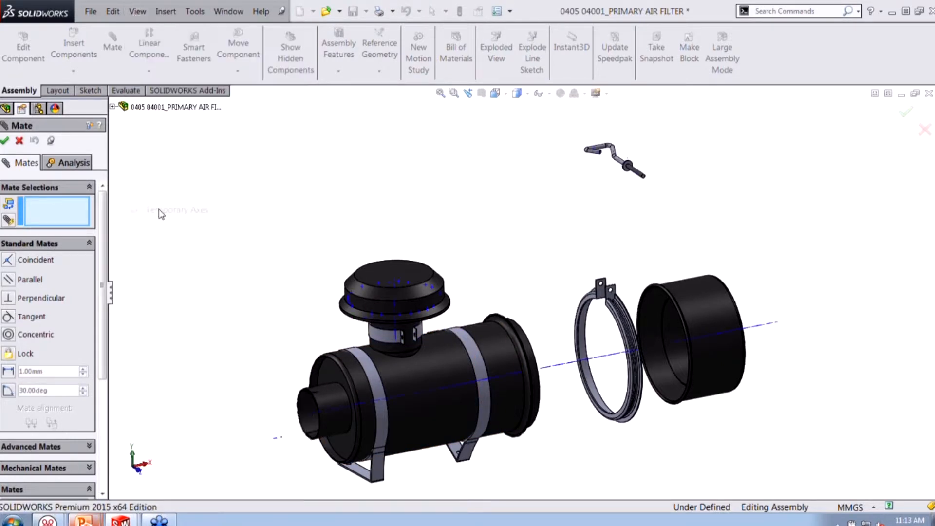
click(8, 222)
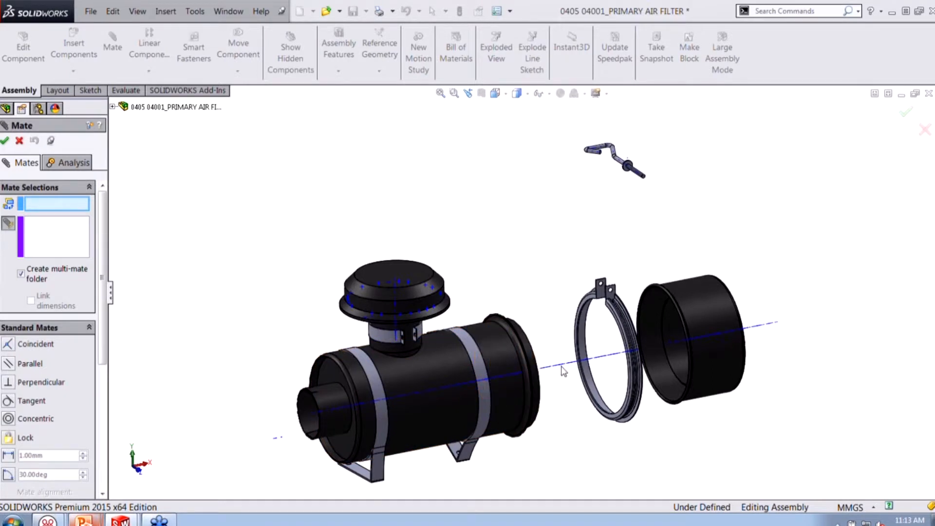
click(456, 390)
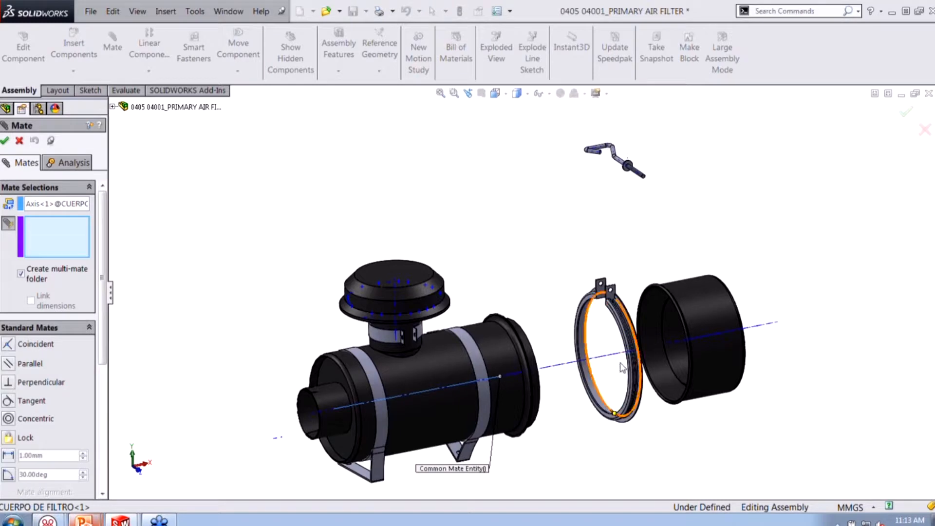
click(5, 142)
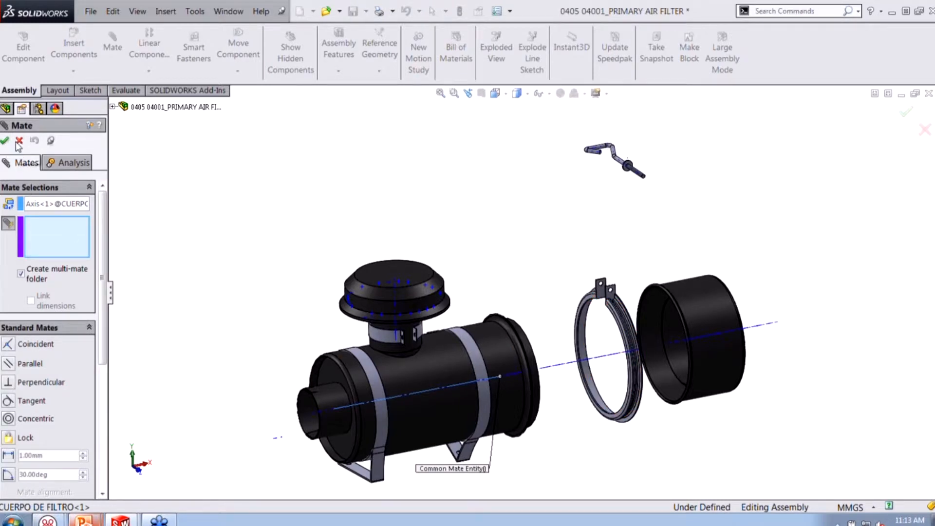
click(137, 11)
click(167, 209)
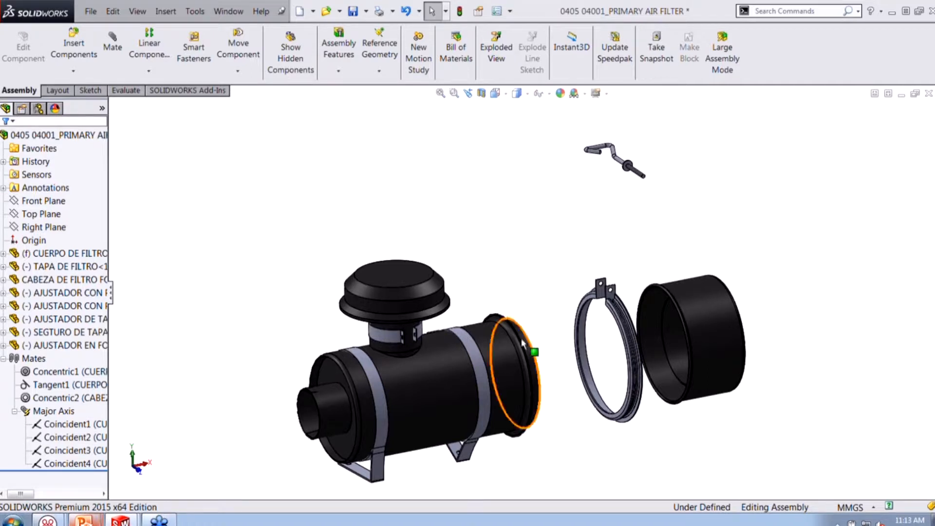
- Mate the filter body's flange rim edge and the open rim edge of the cover as coincident
scroll(520, 347, down, 6)
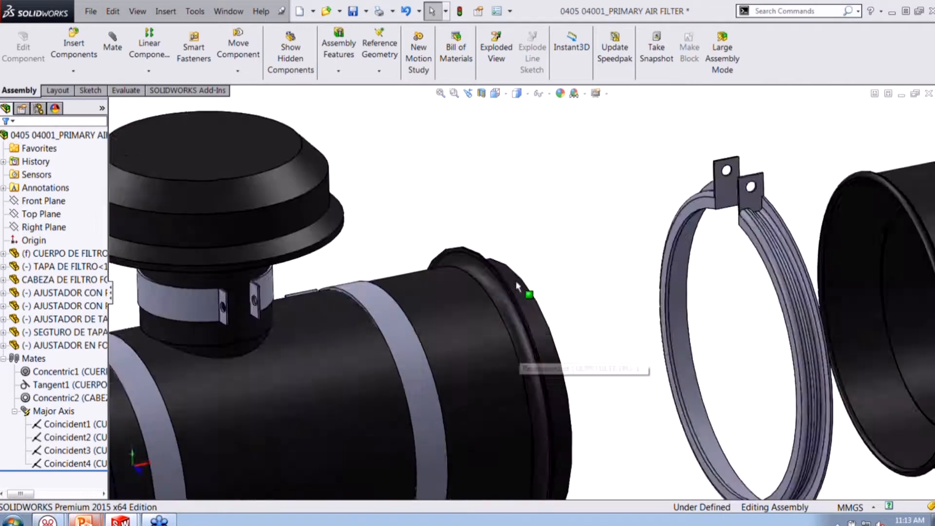
middle_drag(517, 285, 560, 287)
click(456, 246)
scroll(531, 288, up, 4)
scroll(889, 261, down, 3)
scroll(648, 227, down, 2)
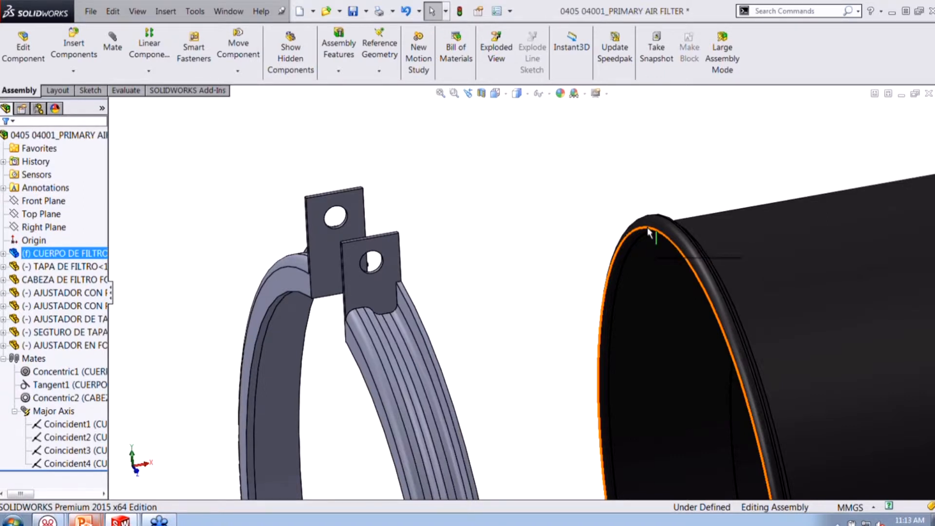
click(648, 227)
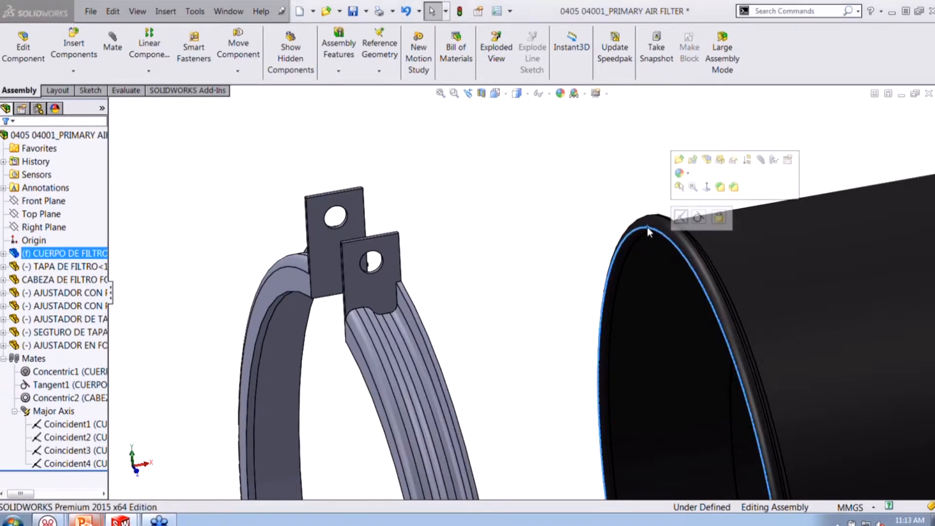
click(680, 218)
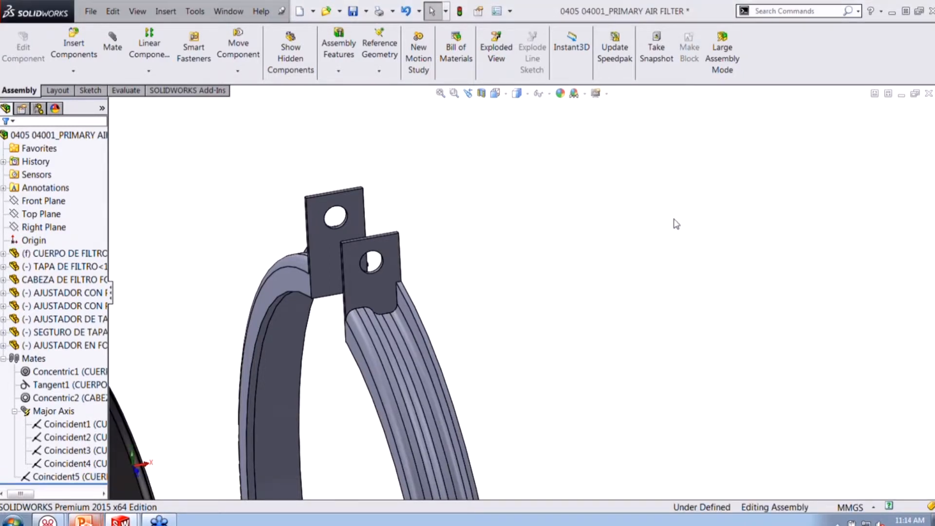
scroll(578, 405, up, 3)
scroll(226, 320, up, 2)
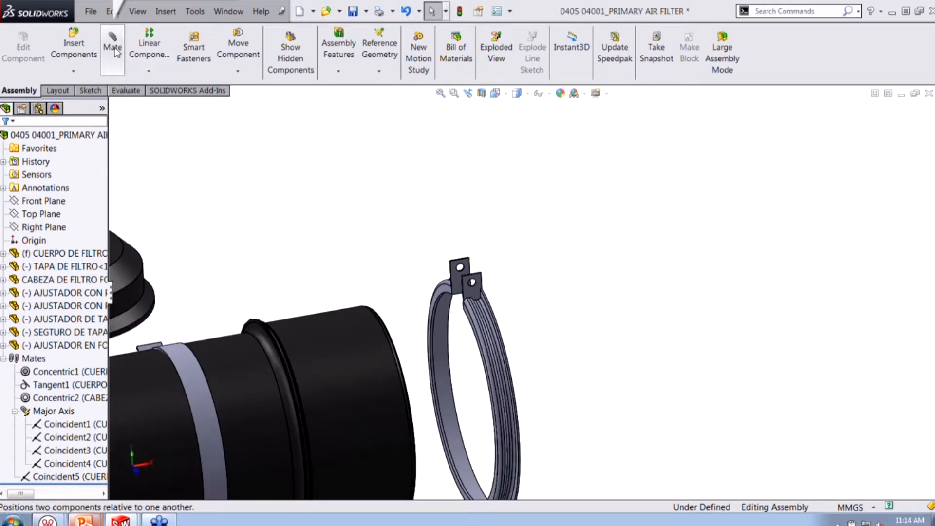
scroll(261, 321, down, 6)
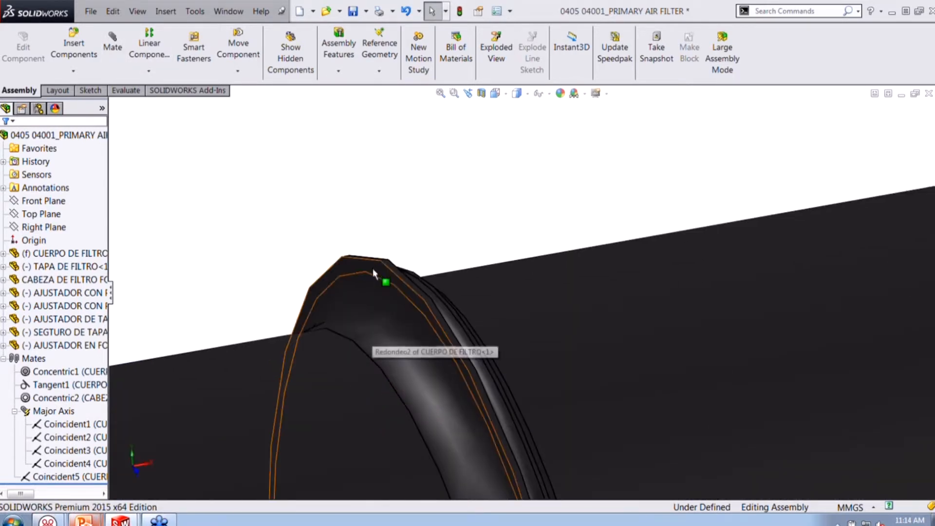
click(373, 273)
scroll(372, 267, up, 2)
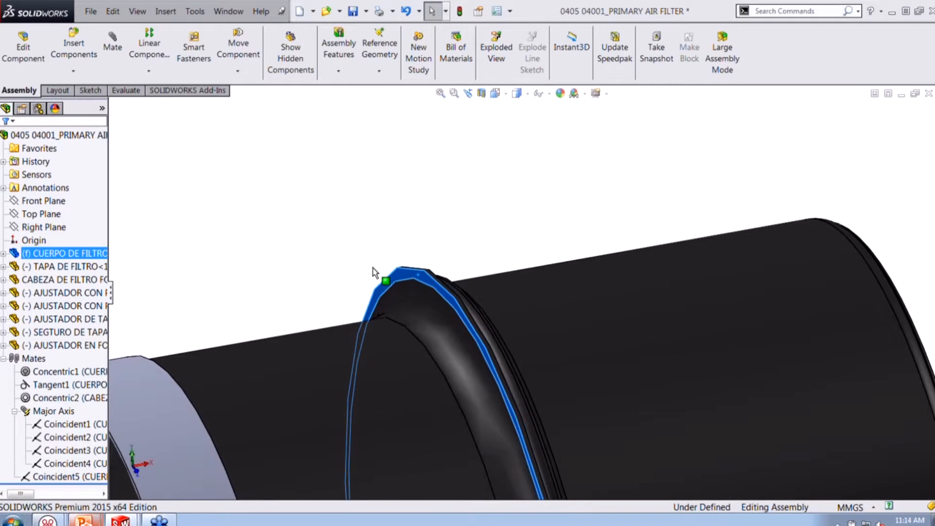
scroll(372, 267, up, 2)
scroll(377, 269, up, 4)
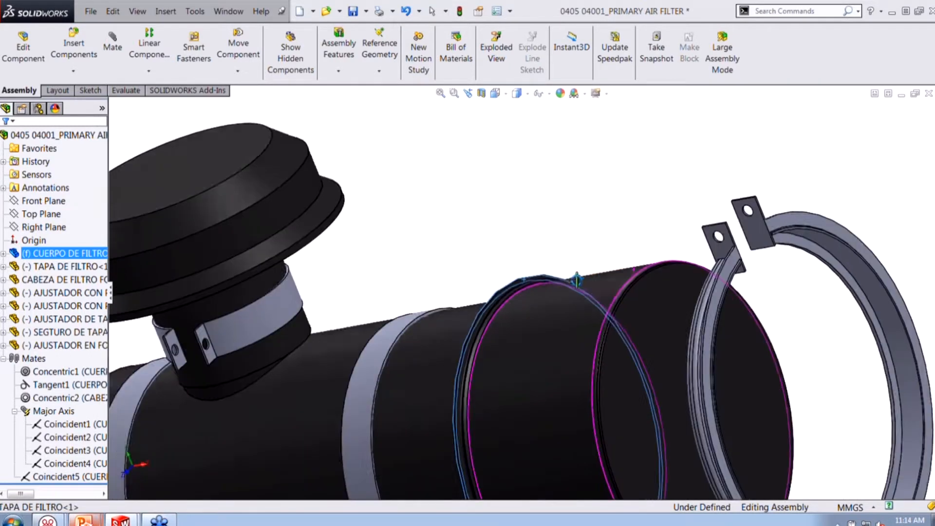
click(801, 245)
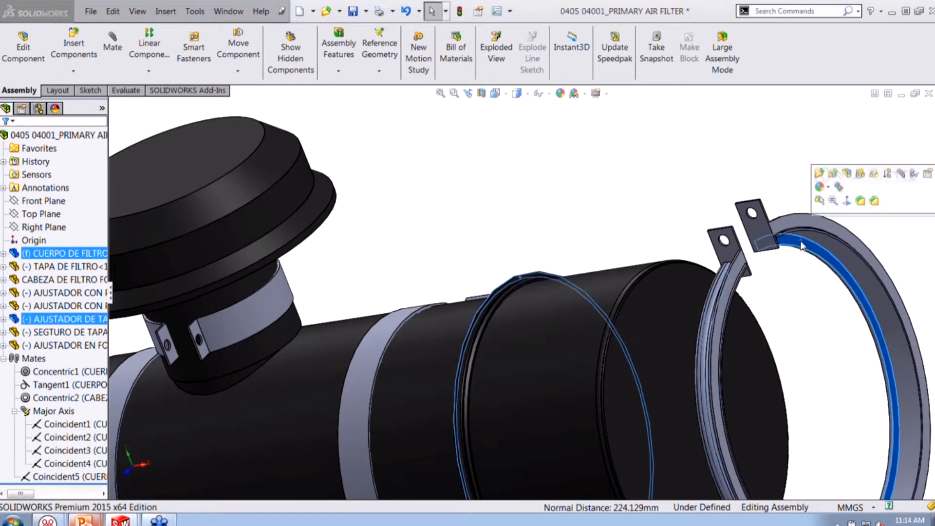
click(902, 239)
- Mate the inner side face of the cover clamp coincident with the outer face of the filter body's flange
click(797, 246)
click(791, 243)
scroll(517, 295, up, 1)
scroll(626, 260, up, 1)
middle_drag(626, 263, 560, 288)
scroll(559, 287, down, 6)
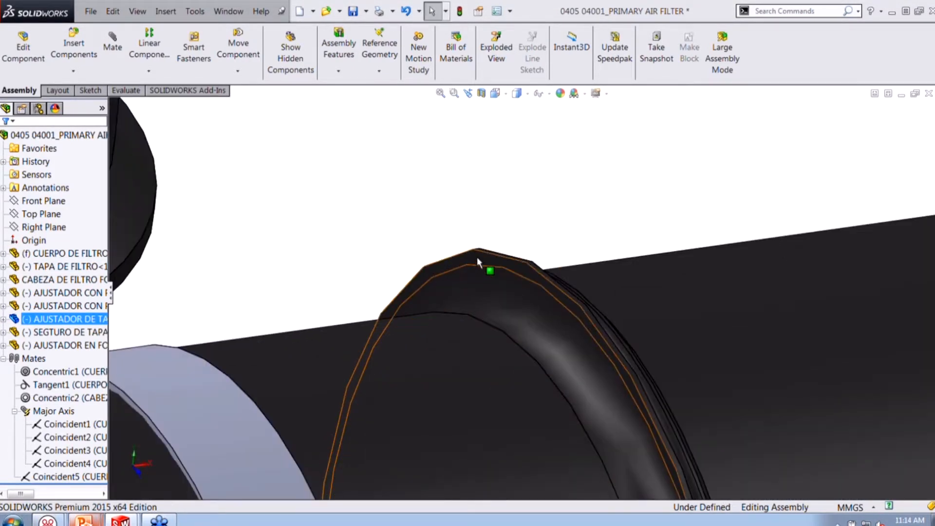
ctrl+click(477, 260)
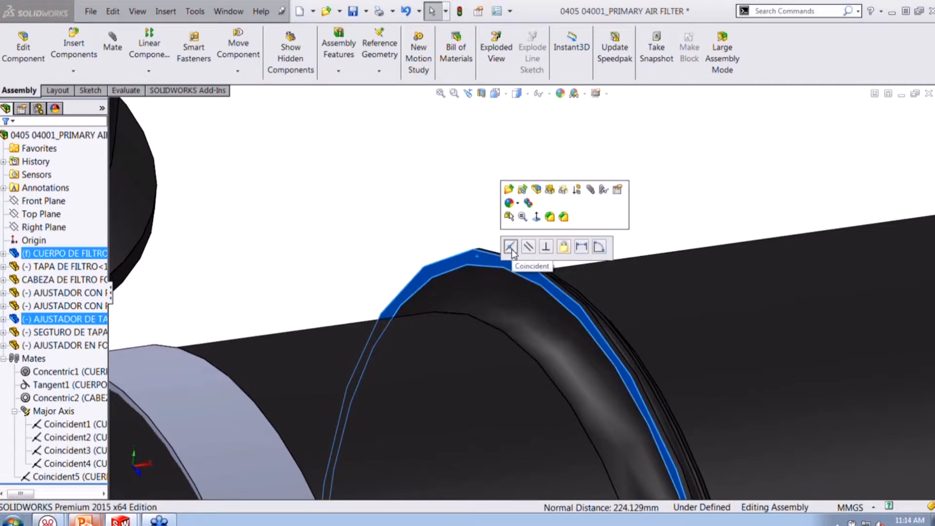
click(510, 247)
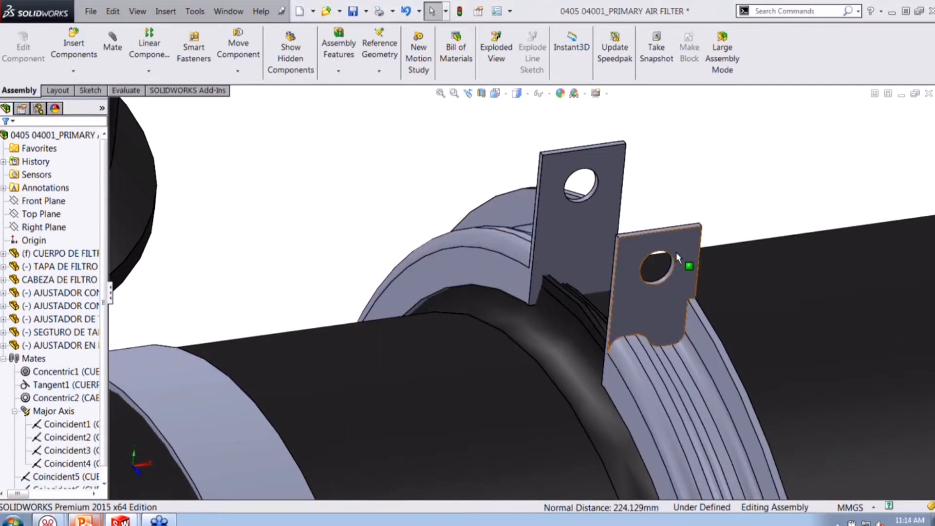
scroll(677, 257, up, 4)
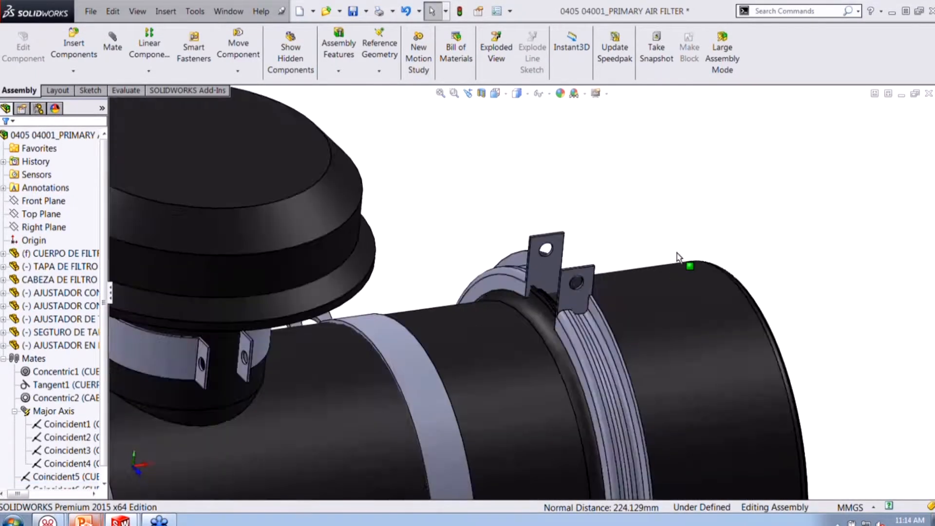
- Rotate the cover clamp and the footed strap near the flange around the body to check their remaining freedom
click(113, 53)
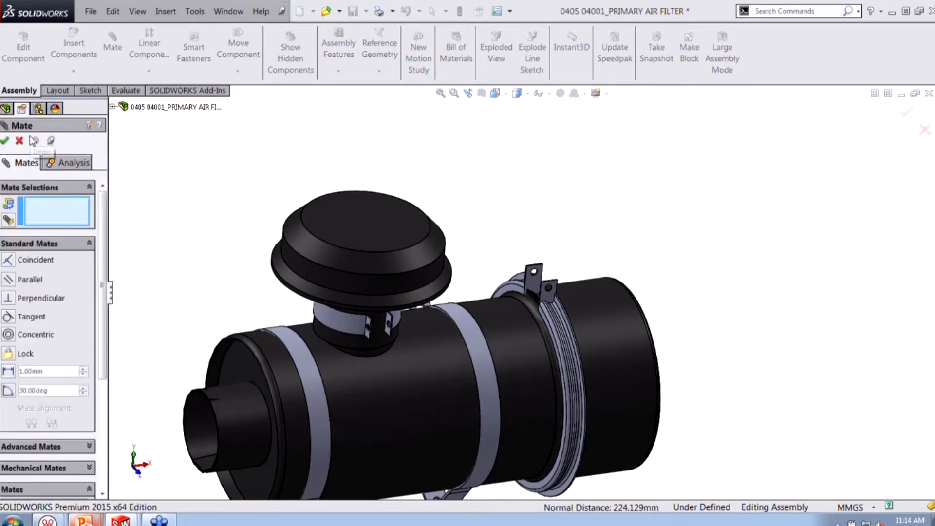
click(20, 141)
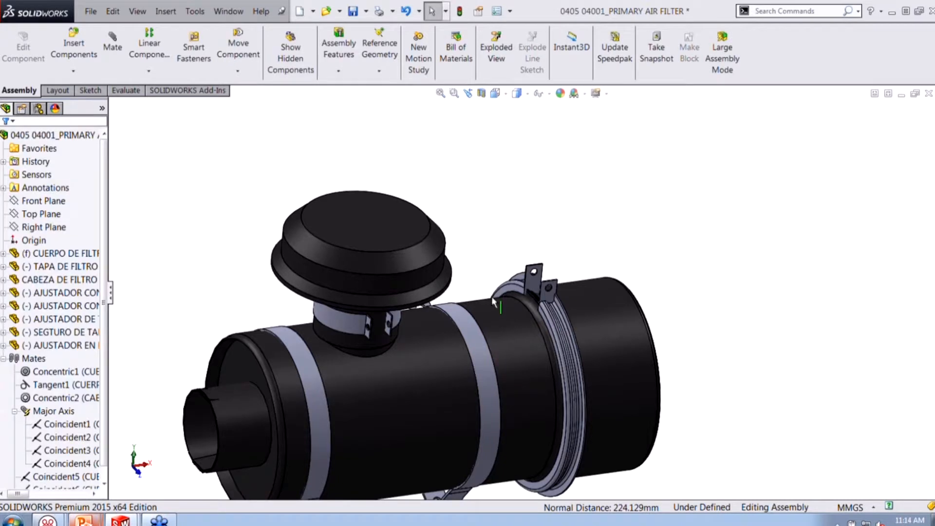
click(535, 275)
scroll(536, 276, down, 5)
drag(537, 276, 531, 292)
drag(413, 337, 427, 297)
scroll(426, 300, up, 5)
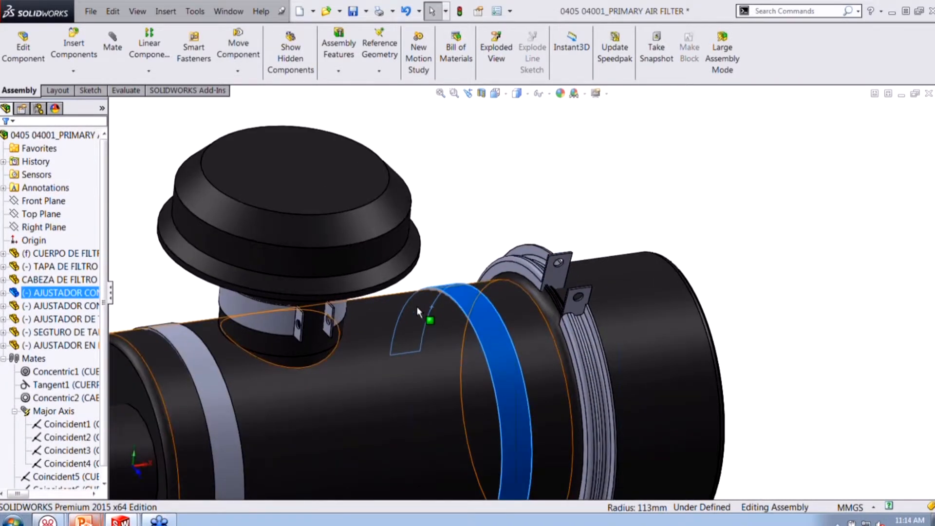
drag(498, 317, 505, 332)
- Show the Planta plane of the footed strap near the flange and turn on the display of planes
click(66, 294)
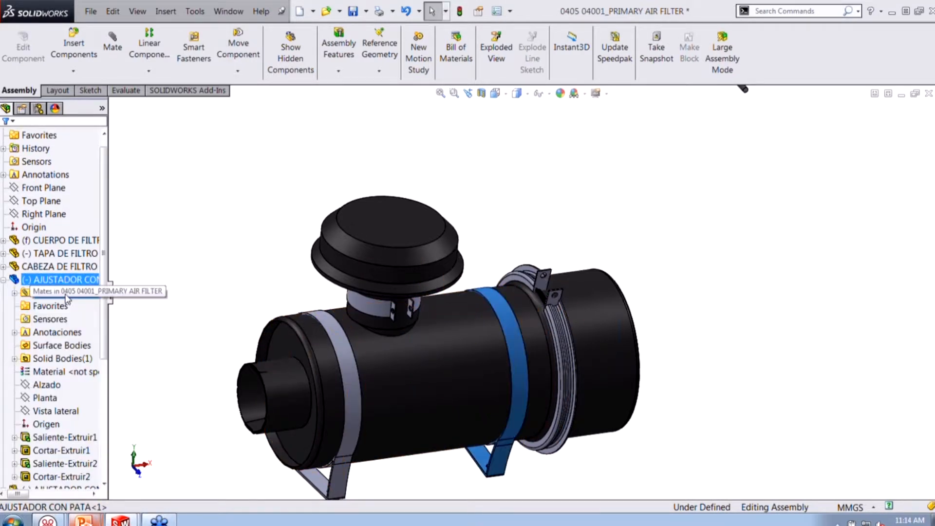
click(52, 398)
click(51, 396)
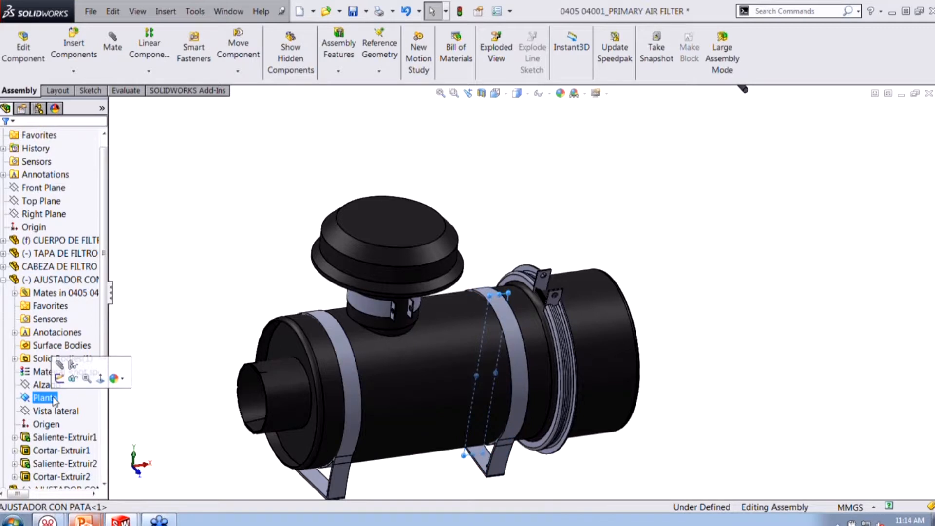
click(70, 378)
click(166, 263)
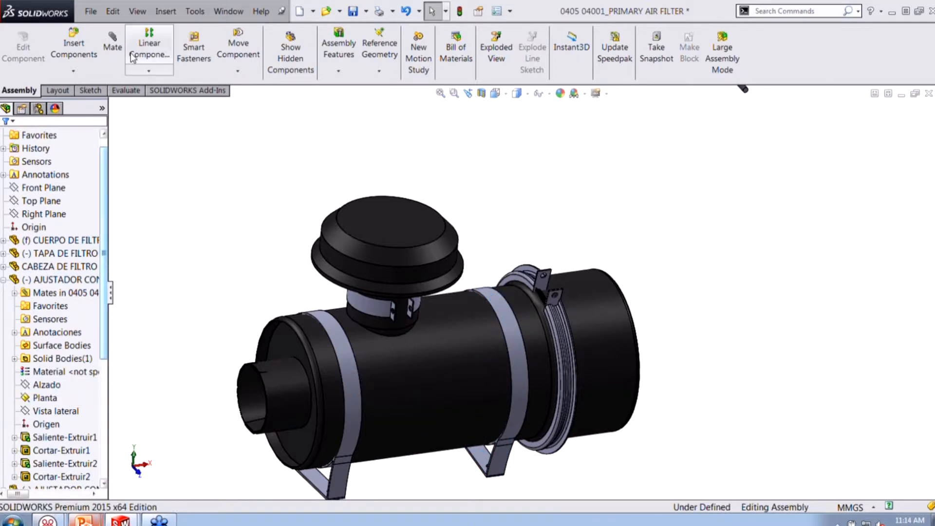
click(138, 11)
click(152, 165)
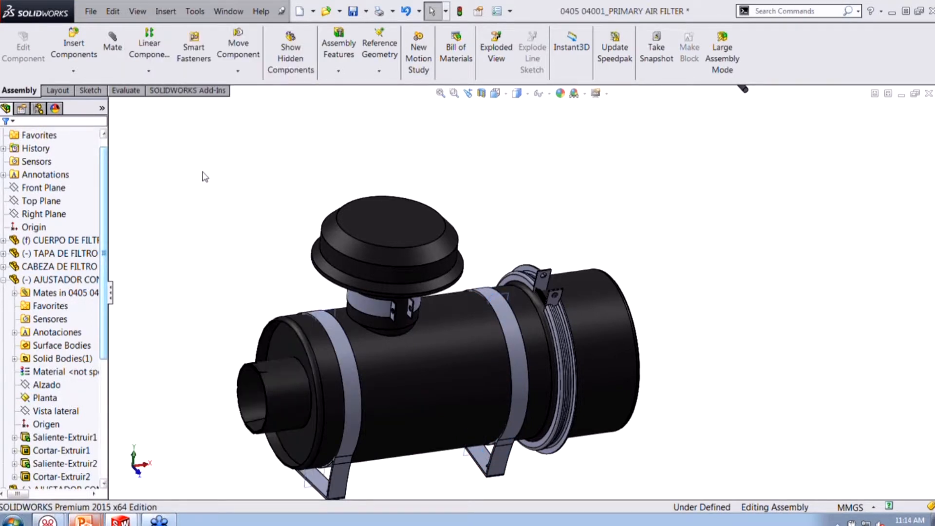
- Show the assembly's Front Plane
scroll(572, 303, down, 2)
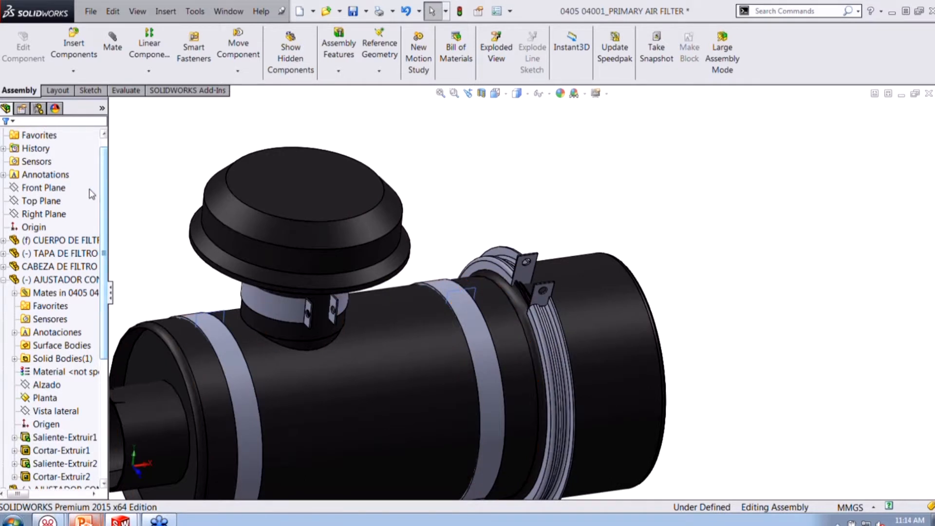
scroll(92, 193, up, 1)
scroll(202, 194, up, 3)
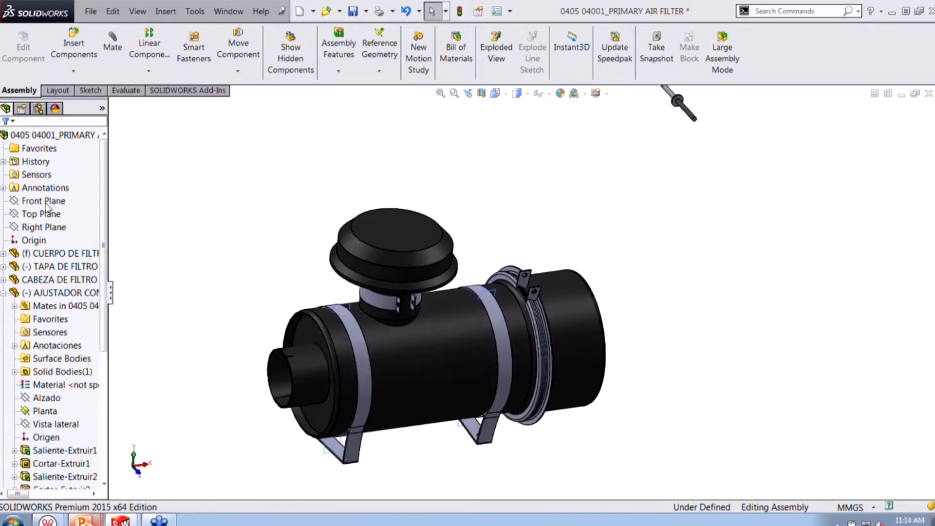
click(45, 202)
click(230, 165)
scroll(335, 289, down, 2)
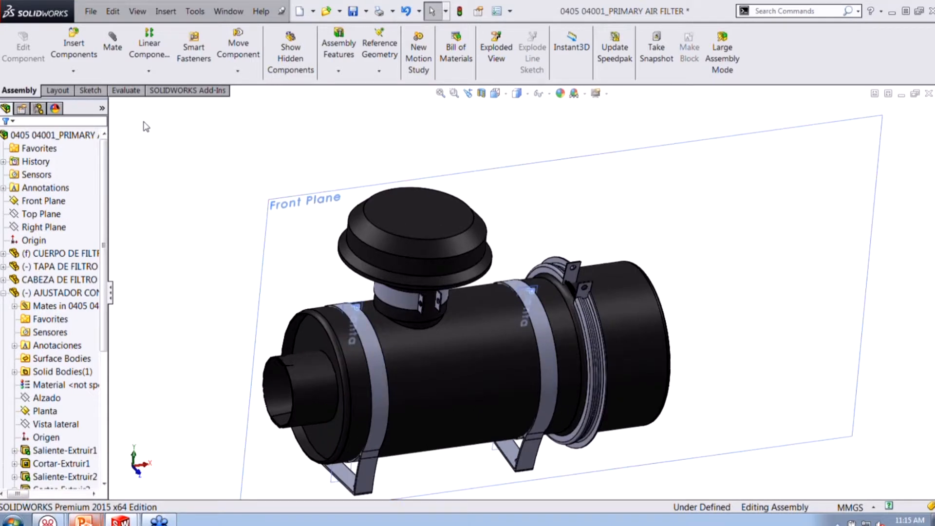
- Mate the Planta planes of both footed straps coincident with the assembly's Front Plane
click(266, 207)
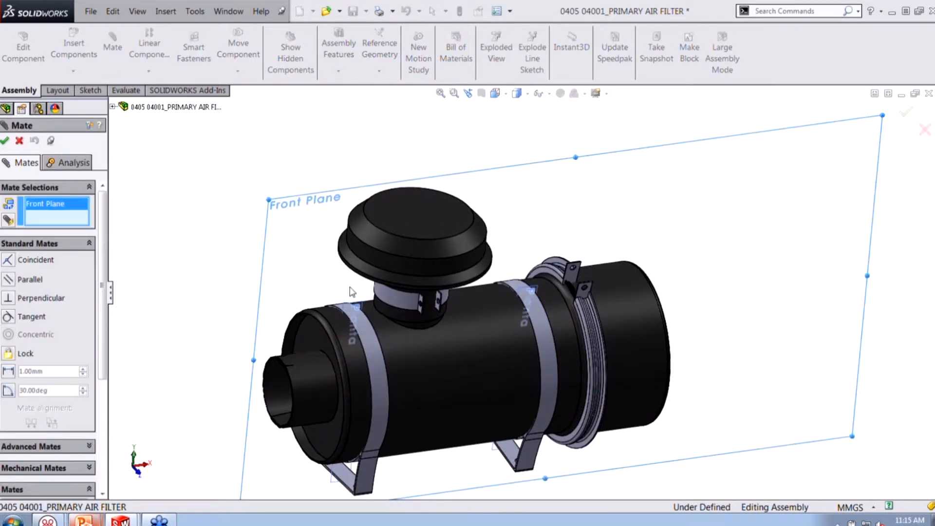
click(359, 307)
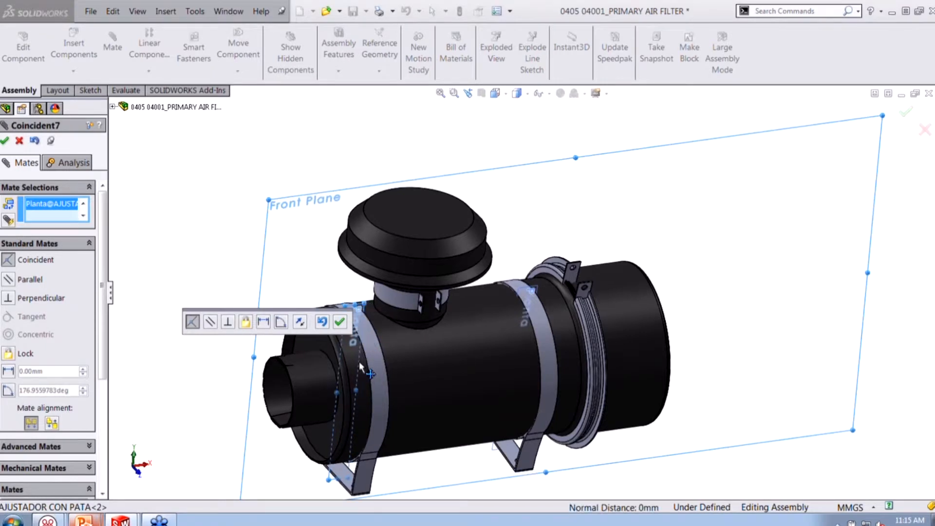
click(340, 321)
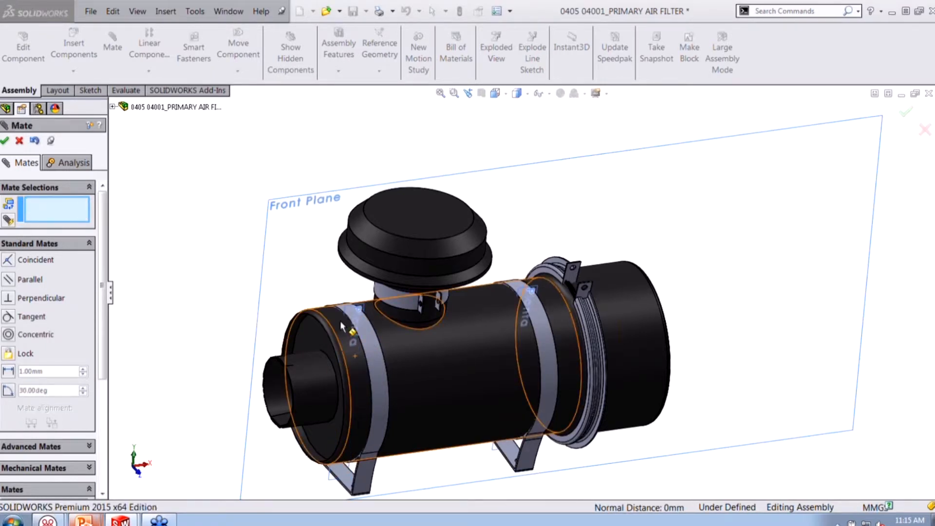
click(539, 291)
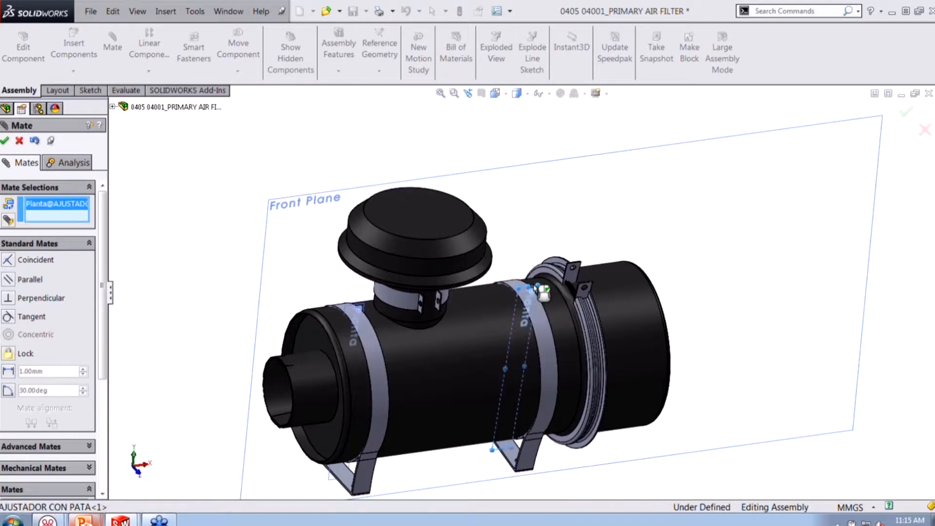
click(520, 166)
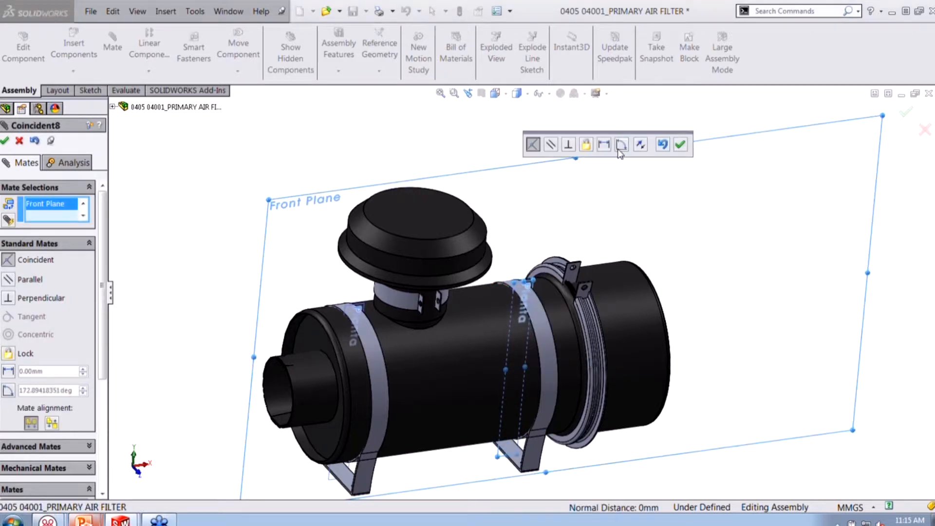
click(681, 145)
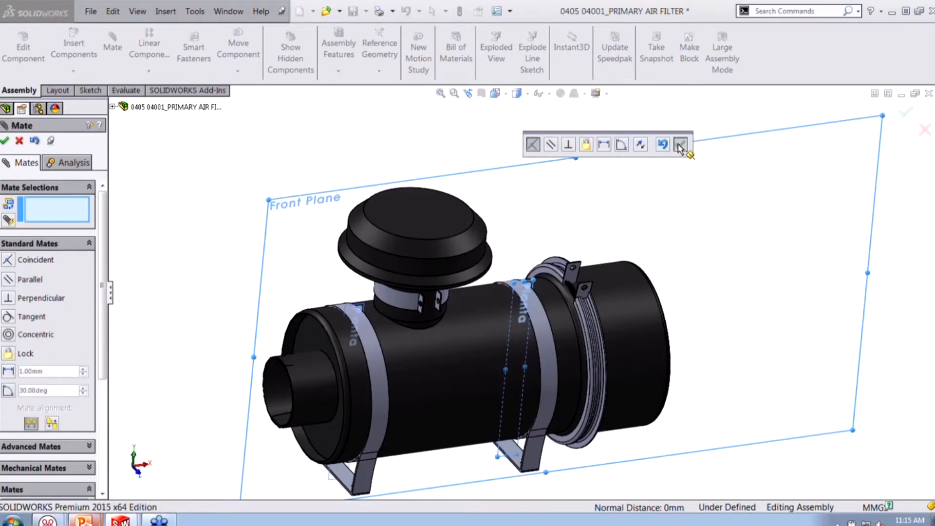
- Mate the flat tab face of the cover clamp parallel to the Front Plane and finish mating
scroll(559, 273, down, 3)
click(559, 273)
scroll(559, 273, up, 2)
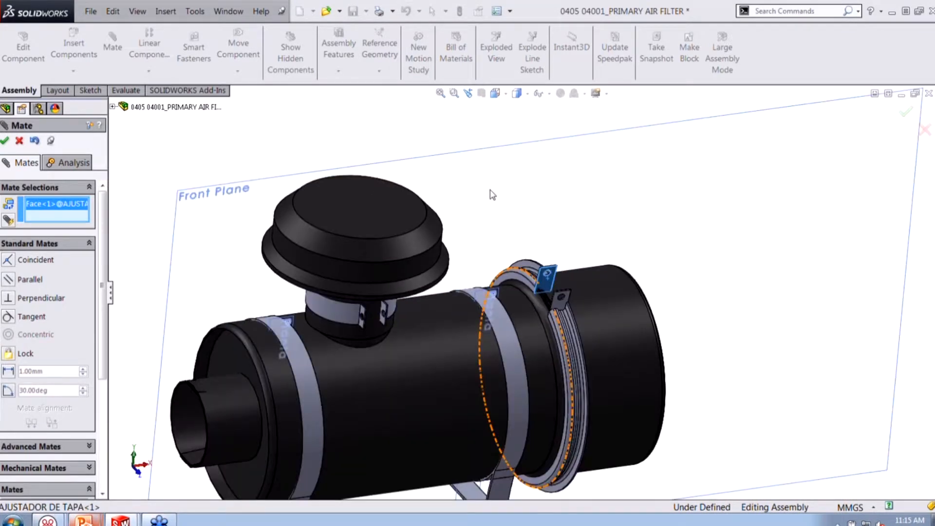
click(495, 151)
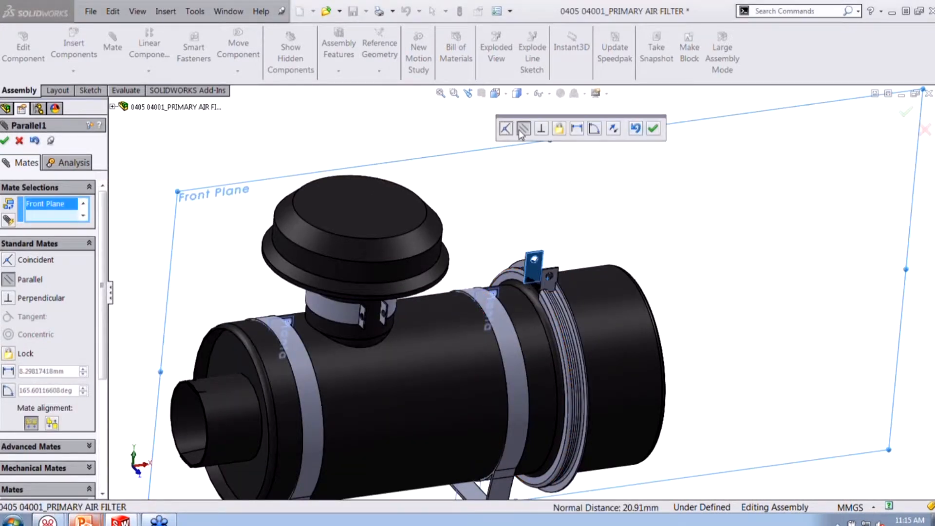
click(657, 130)
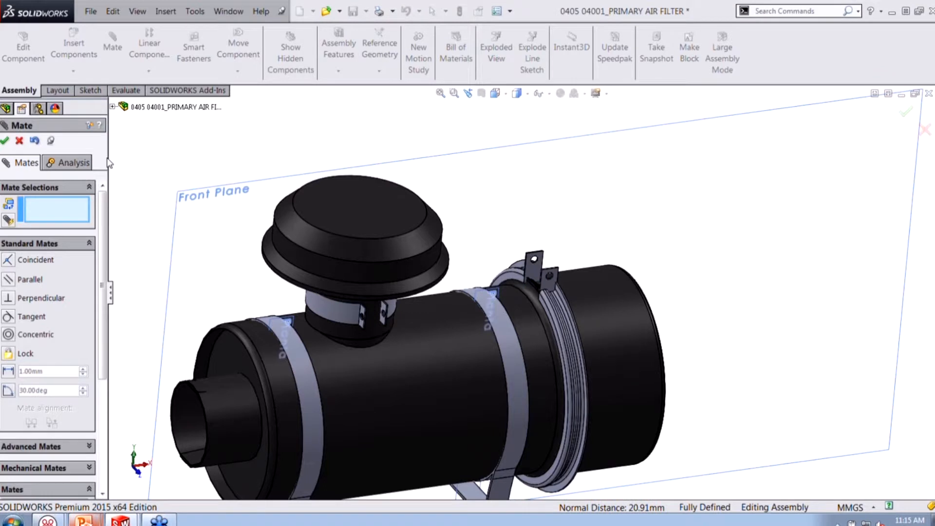
click(18, 141)
- Turn off the display of planes
scroll(306, 313, up, 3)
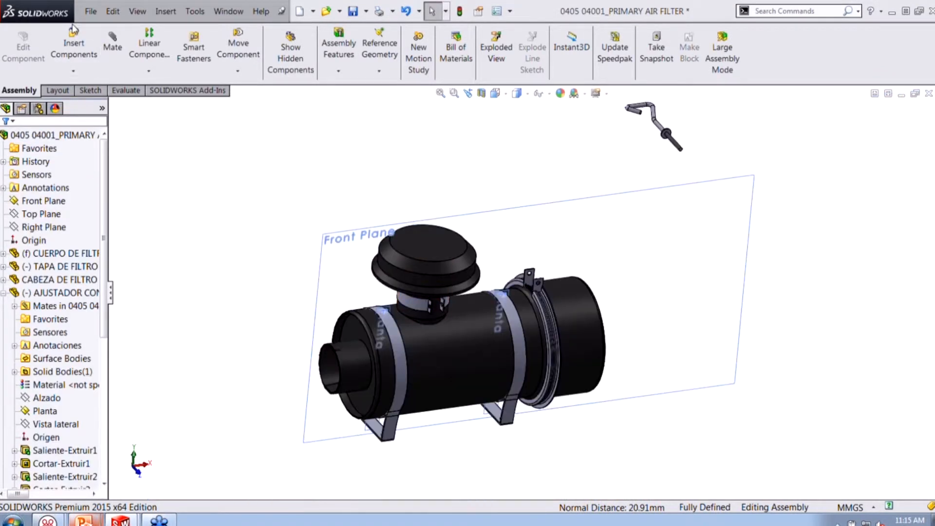
click(137, 11)
click(146, 148)
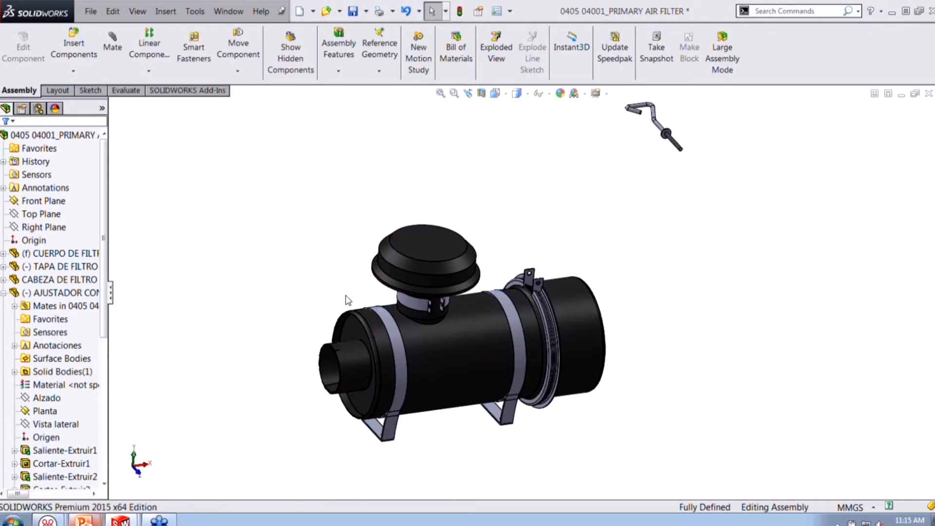
- Move the footed straps along the filter body to check their remaining sliding freedom
scroll(390, 323, down, 3)
scroll(390, 324, down, 2)
click(417, 335)
drag(443, 334, 628, 344)
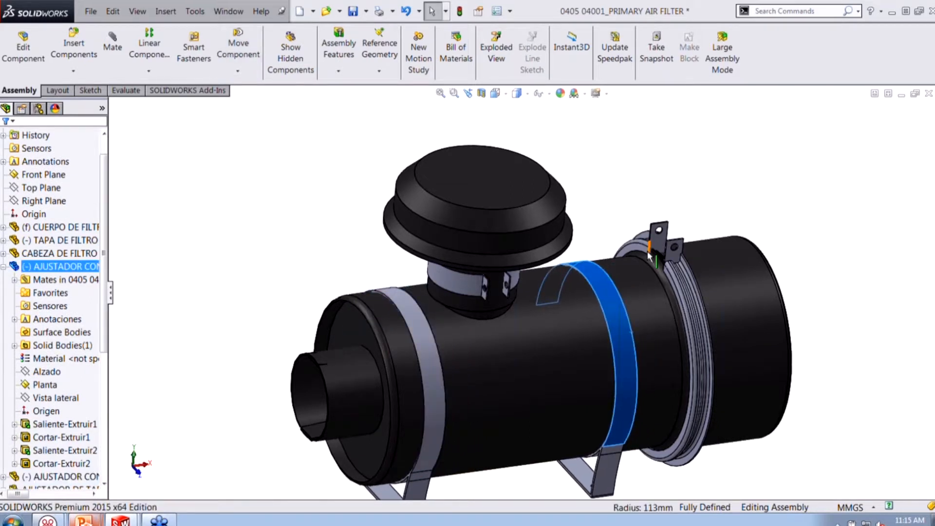
- Move the hook-shaped adjuster close to the two drilled tabs of the cover clamp
click(611, 210)
scroll(611, 210, up, 2)
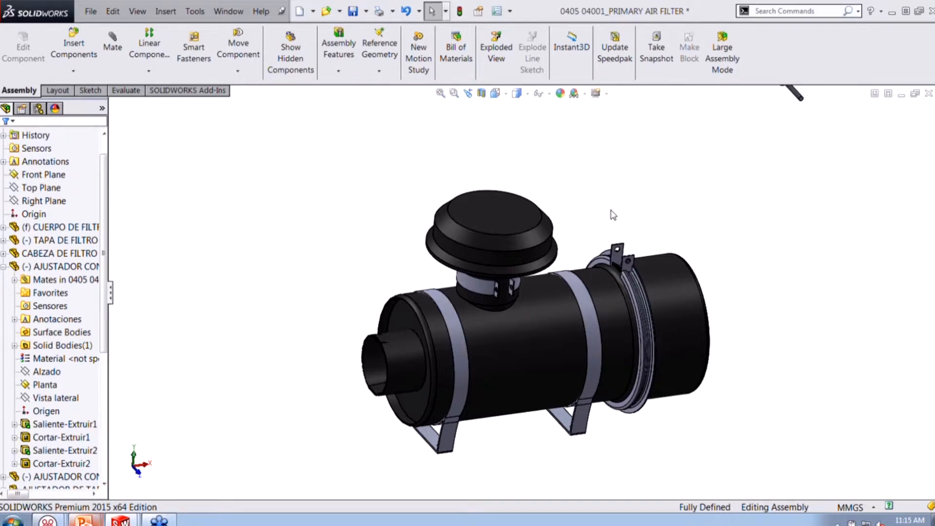
scroll(613, 215, up, 2)
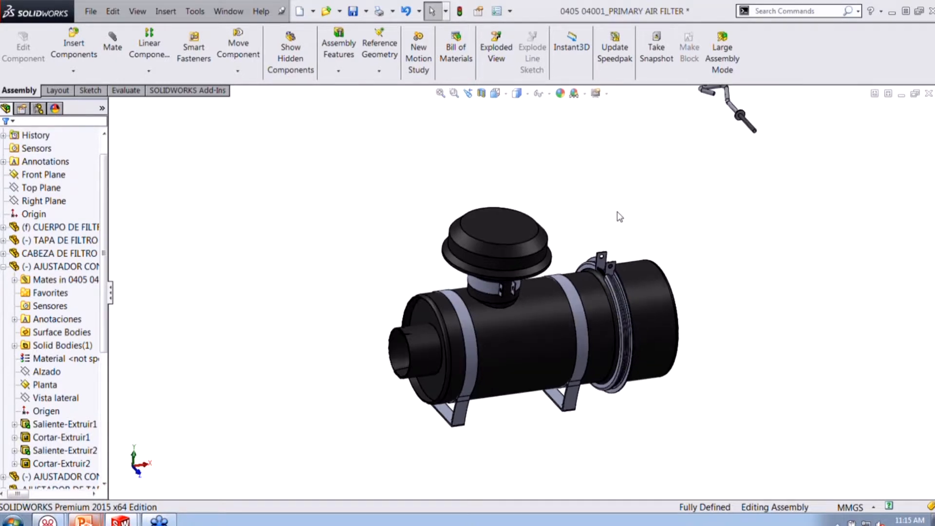
scroll(721, 167, down, 2)
drag(681, 157, 489, 311)
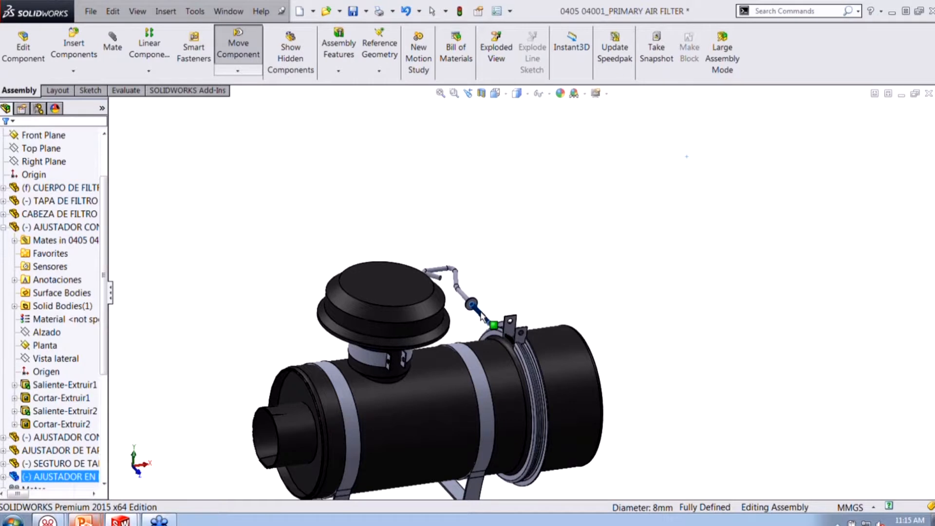
key(Escape)
scroll(517, 302, down, 4)
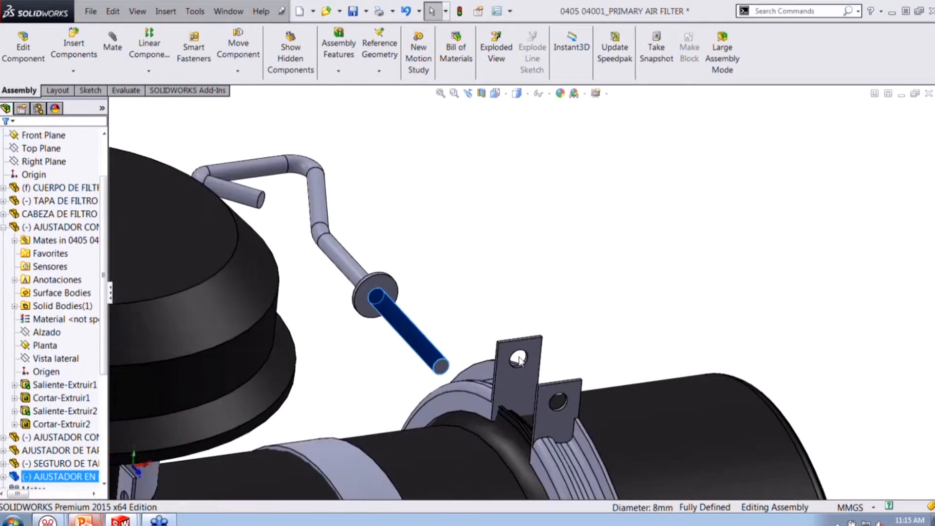
- Mate the threaded rod of the hook-shaped adjuster concentric with the hole in the taller cover clamp tab
click(513, 292)
scroll(426, 309, down, 3)
scroll(426, 308, down, 2)
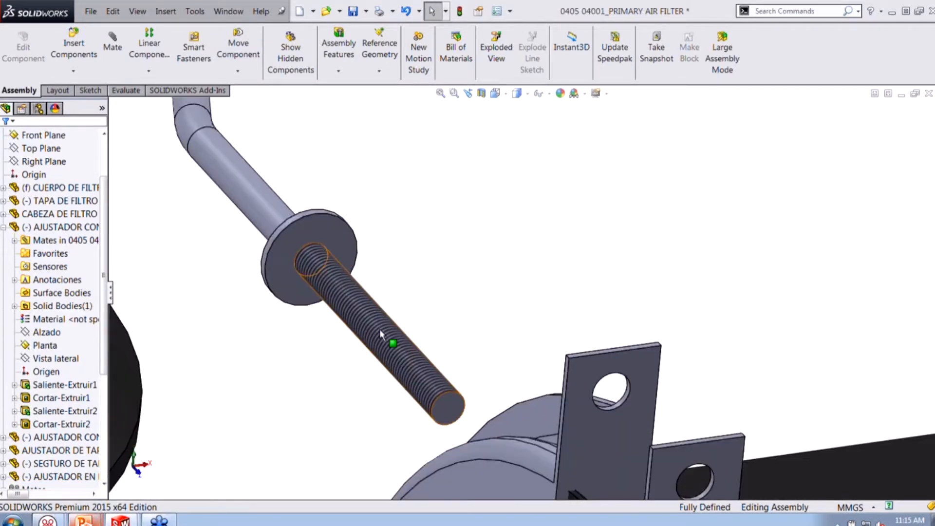
click(391, 340)
scroll(627, 402, down, 1)
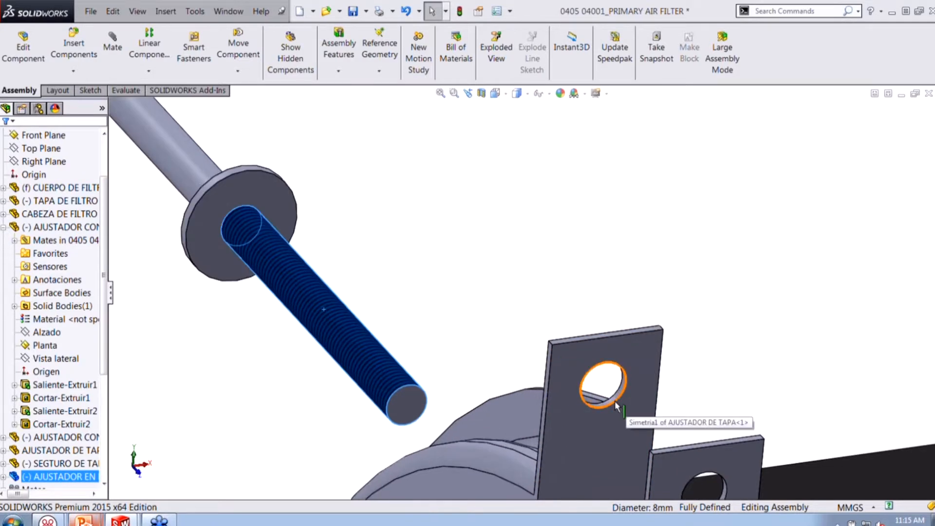
ctrl+click(613, 400)
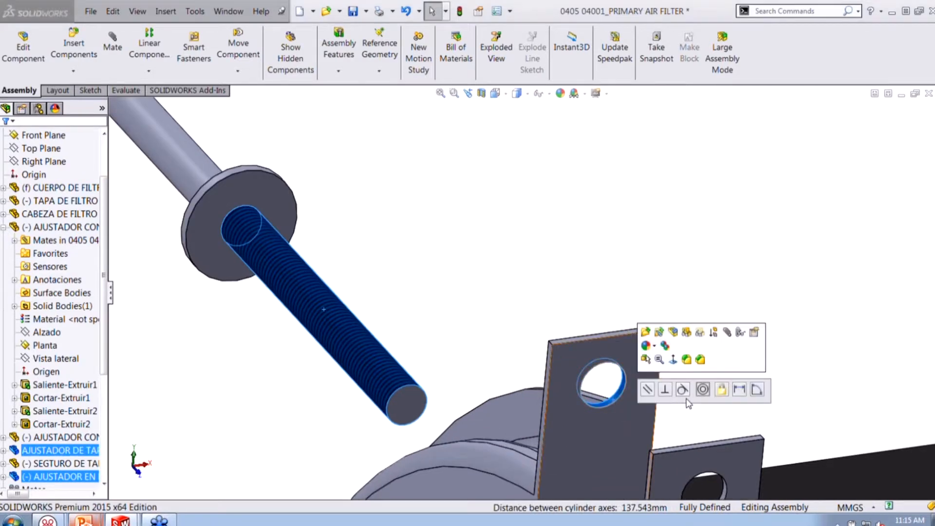
click(702, 392)
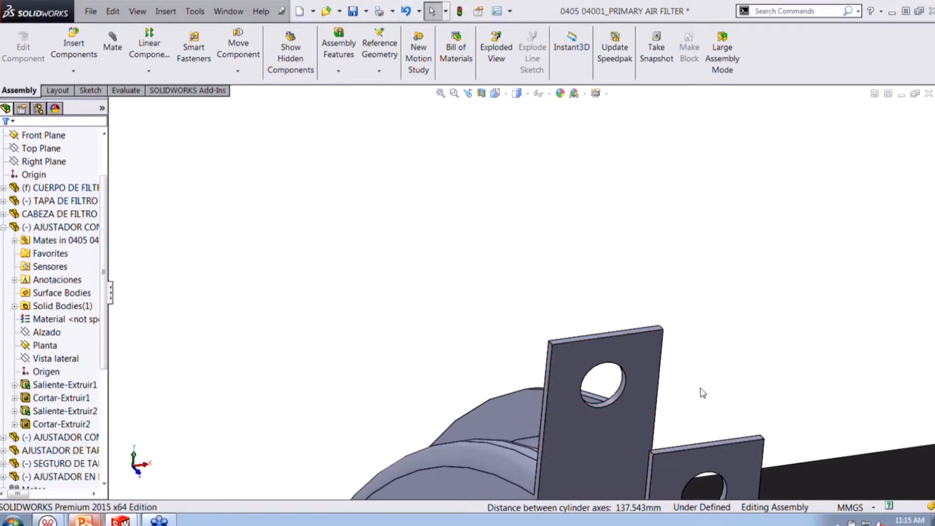
- Slide the hook-shaped adjuster along its mated axis closer to the cover clamp tabs
scroll(517, 287, up, 1)
scroll(517, 287, up, 4)
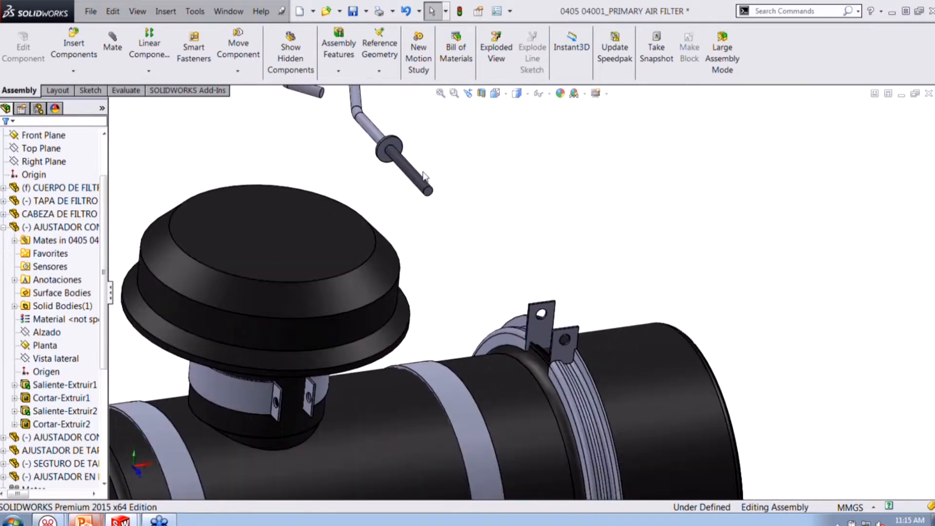
drag(431, 184, 507, 259)
click(561, 261)
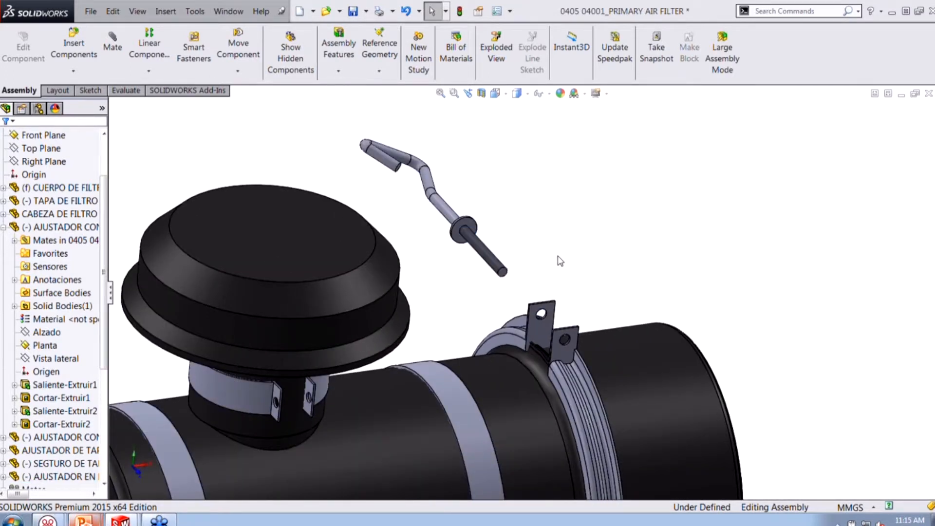
scroll(480, 237, down, 5)
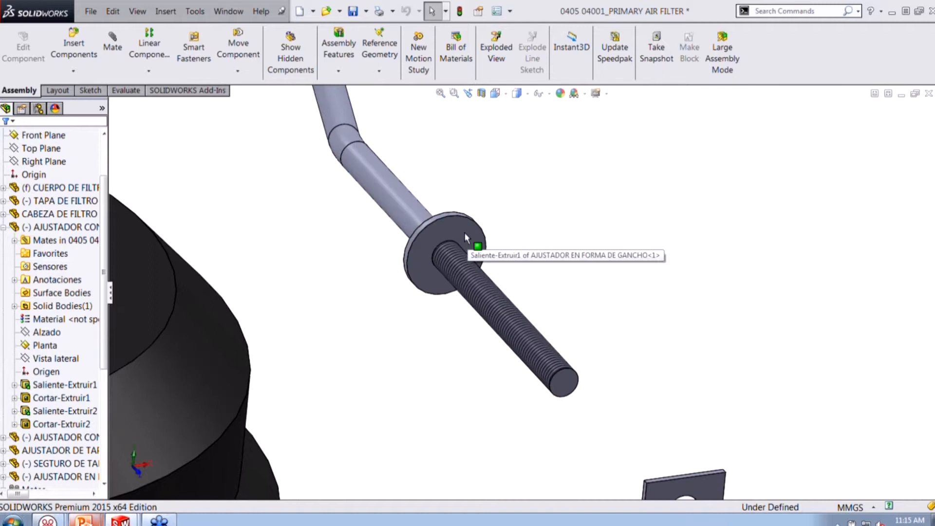
click(465, 238)
scroll(630, 346, up, 3)
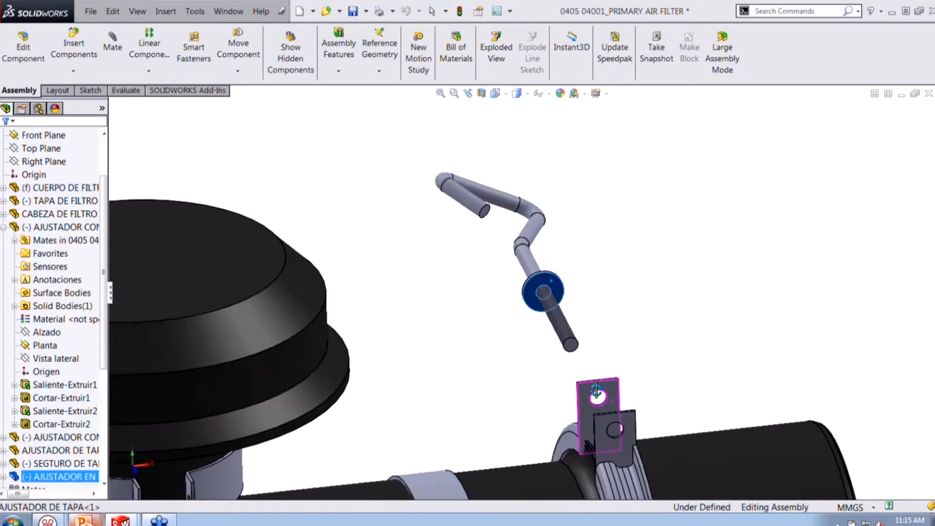
scroll(600, 395, down, 3)
scroll(600, 396, down, 2)
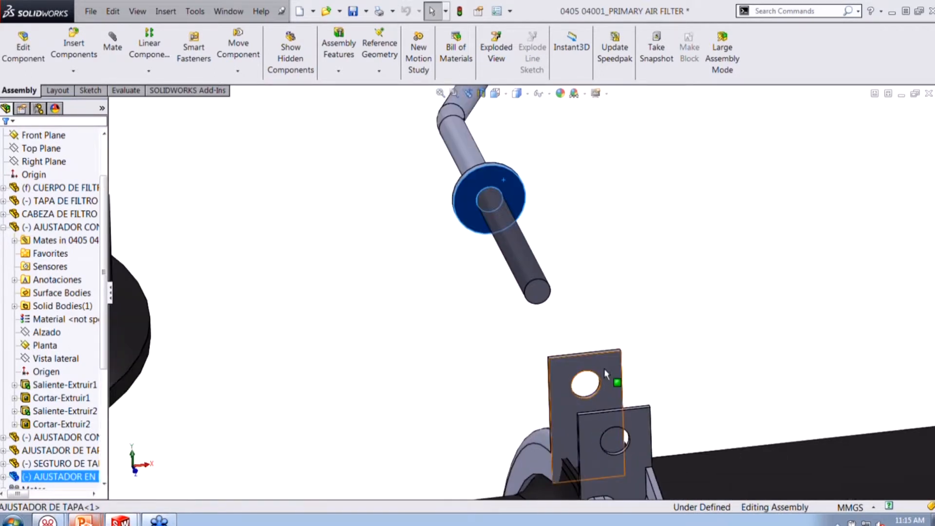
click(683, 351)
- Use Select Other to pick the hidden back face of the taller cover clamp tab, hiding the faces that obstruct it
middle_drag(684, 352, 657, 366)
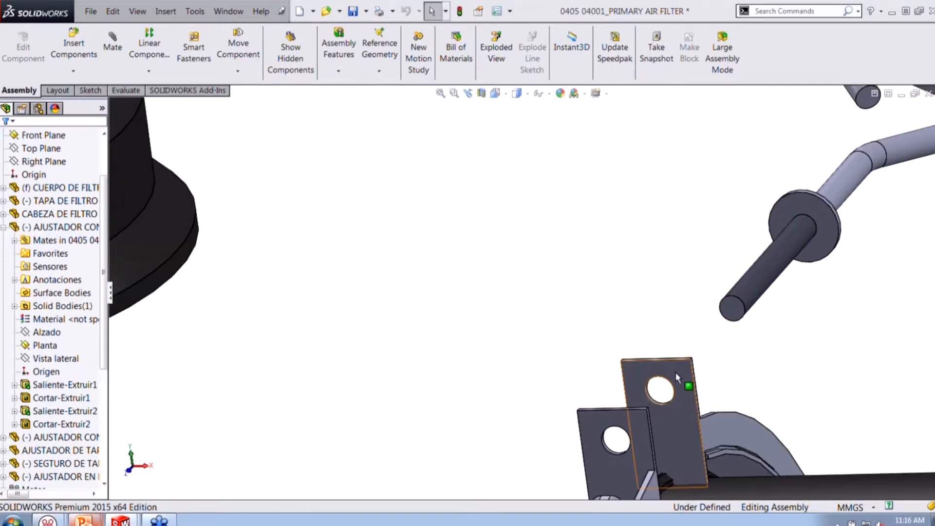
middle_drag(649, 455, 625, 342)
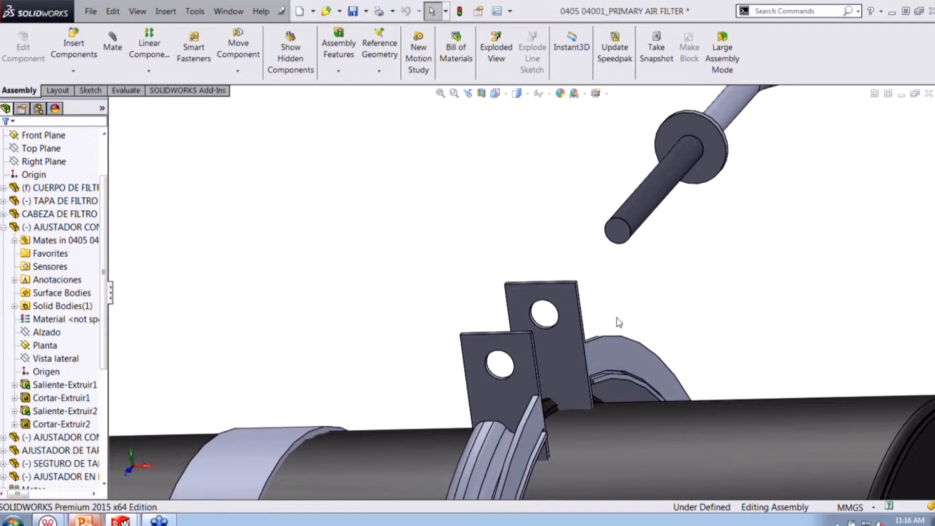
right_click(578, 336)
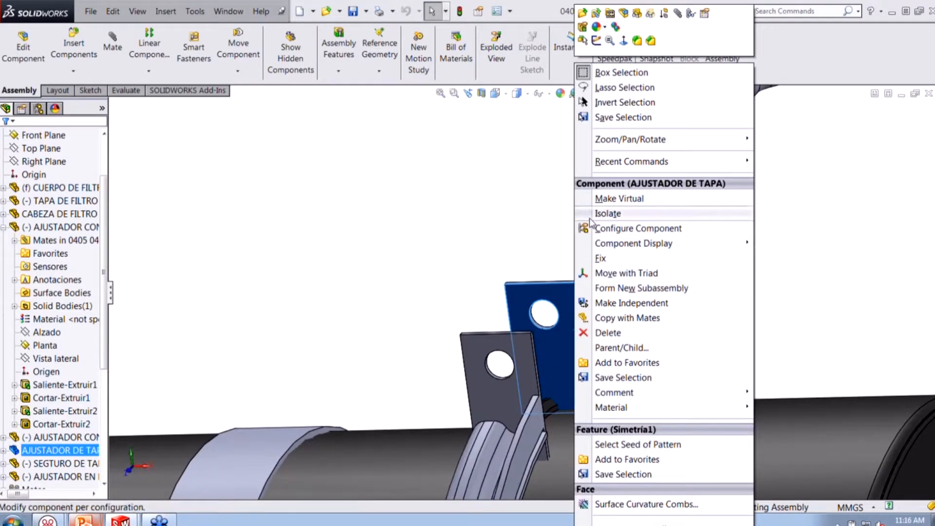
click(584, 45)
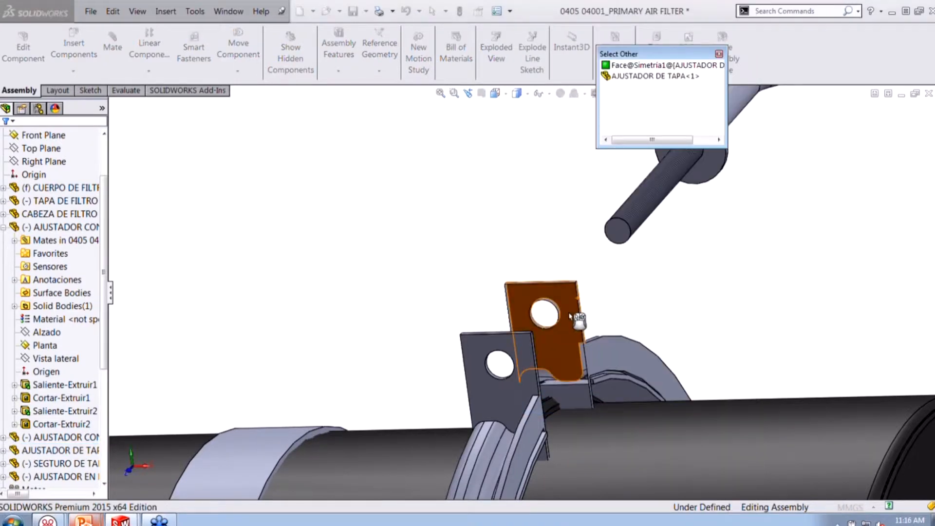
scroll(571, 317, down, 6)
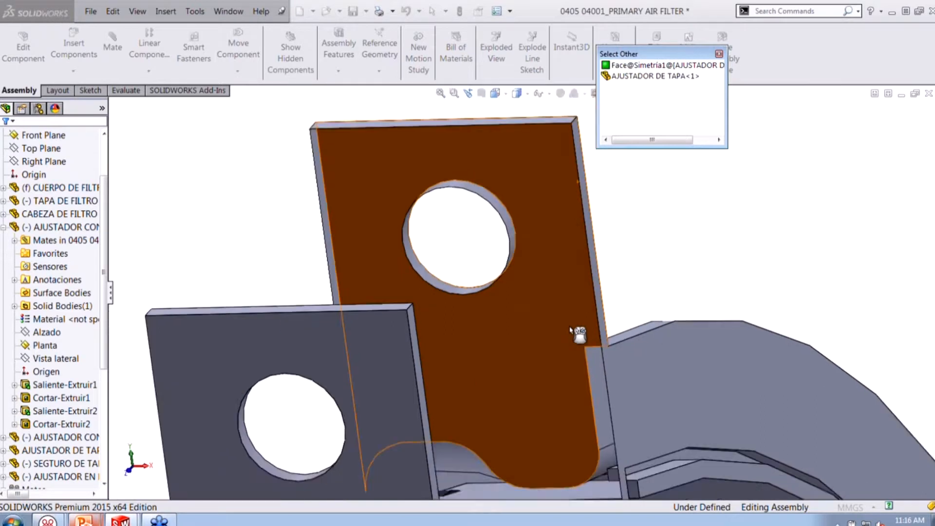
scroll(565, 324, up, 1)
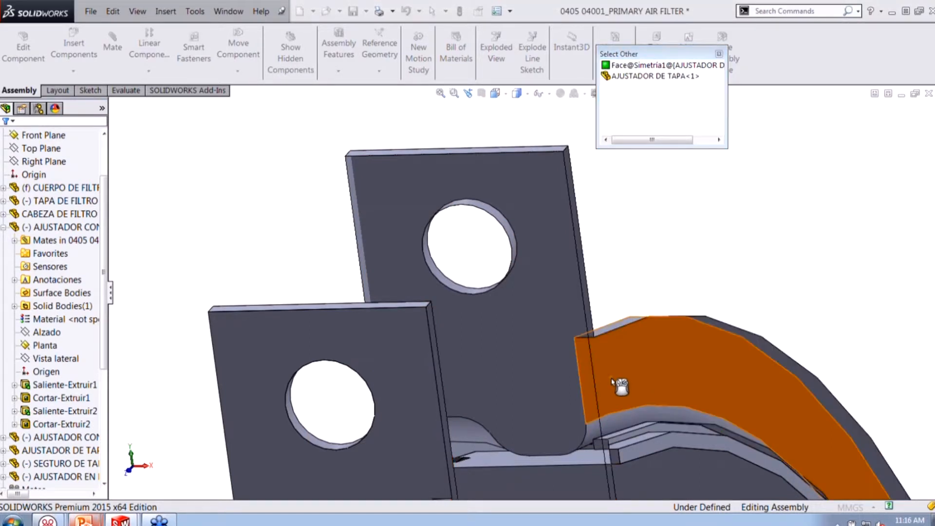
right_click(624, 384)
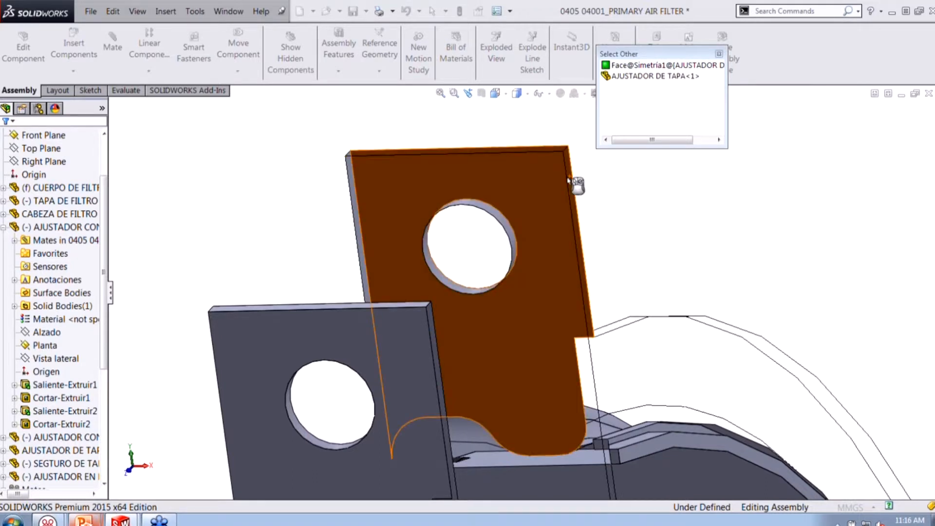
scroll(504, 225, down, 5)
scroll(436, 280, up, 3)
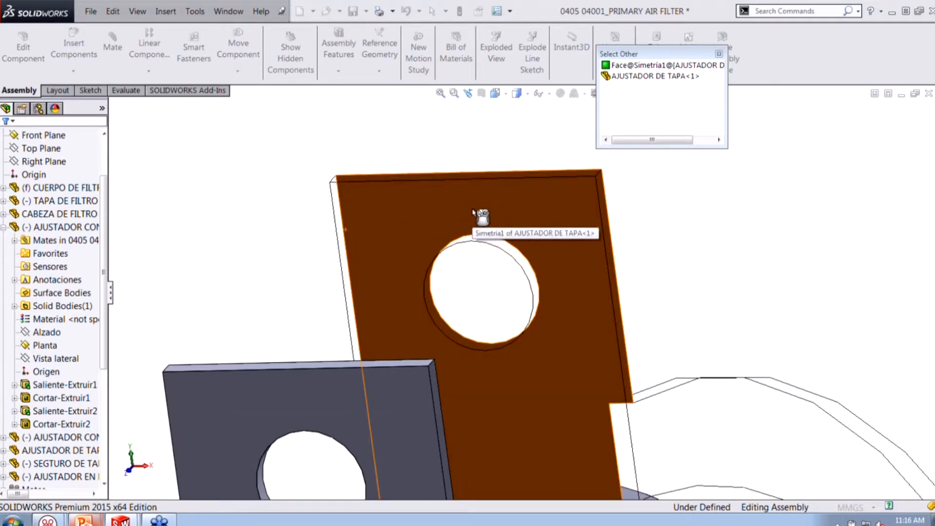
click(480, 219)
scroll(647, 261, up, 1)
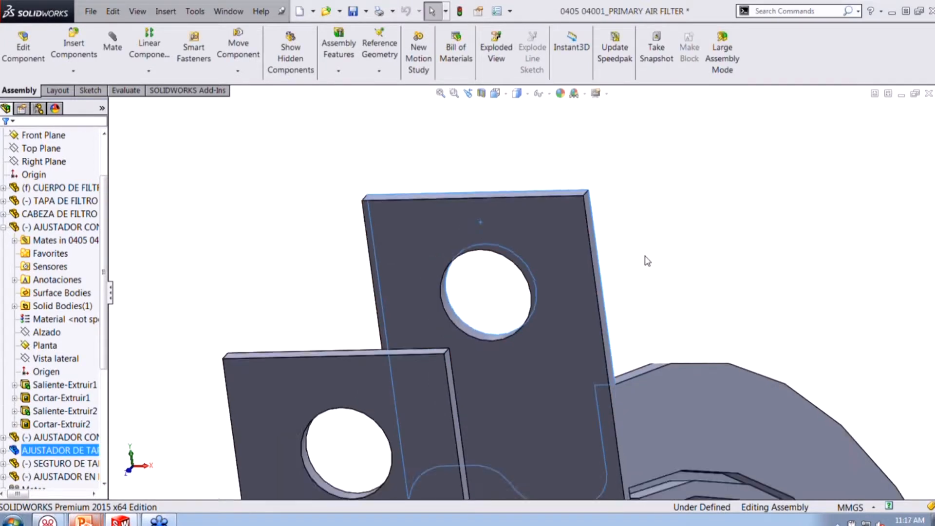
- Mate the hook-shaped adjuster's washer face coincident with the selected back face of the clamp tab
scroll(645, 257, up, 6)
scroll(674, 145, down, 1)
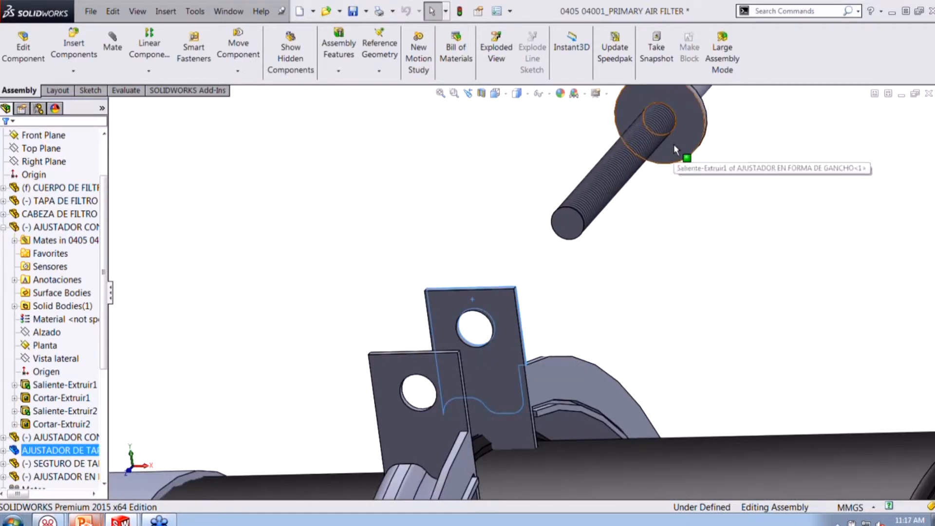
ctrl+click(673, 144)
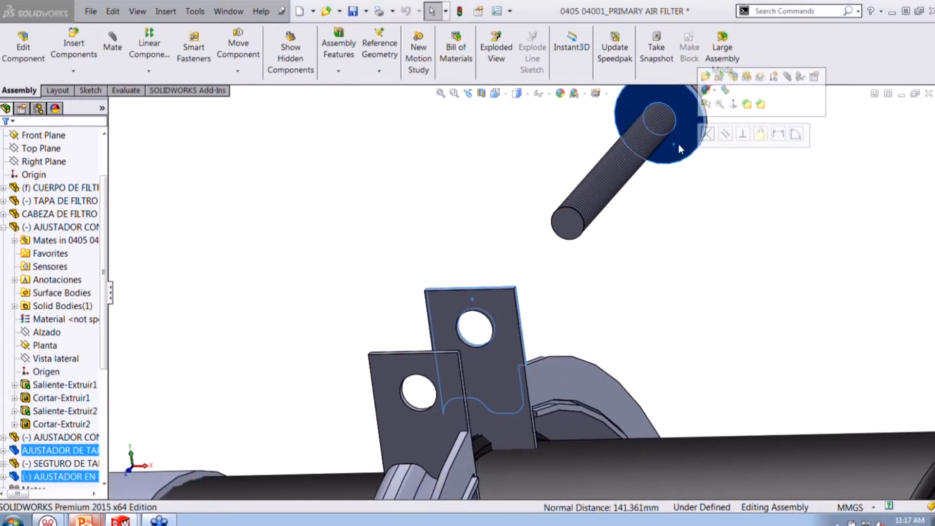
click(707, 134)
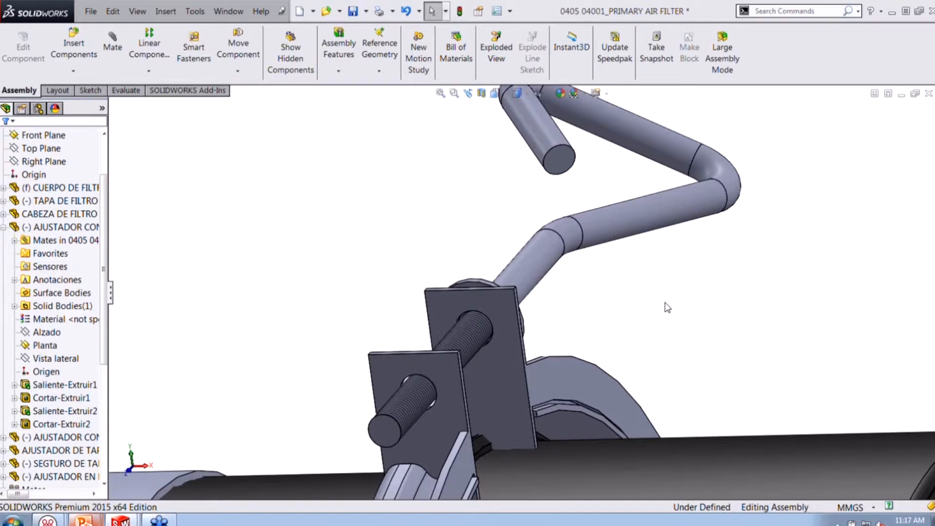
scroll(659, 306, up, 8)
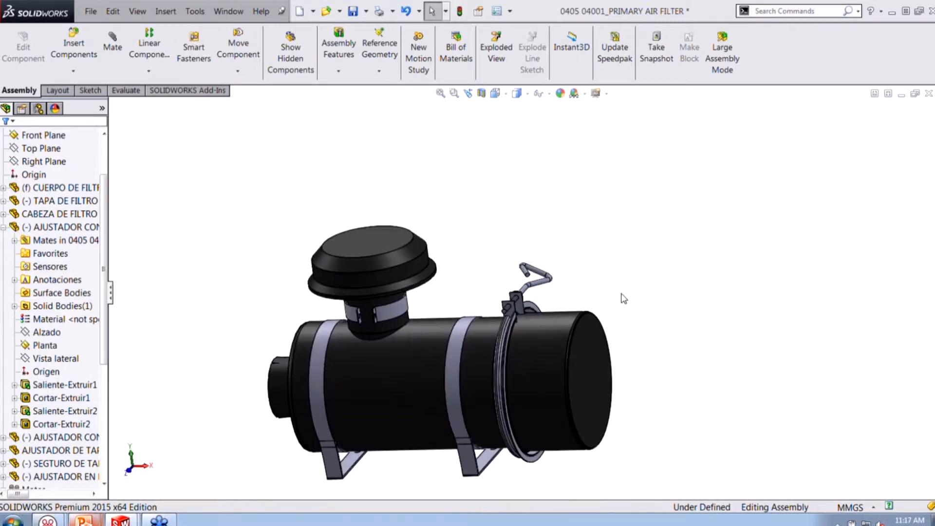
middle_drag(619, 278, 674, 302)
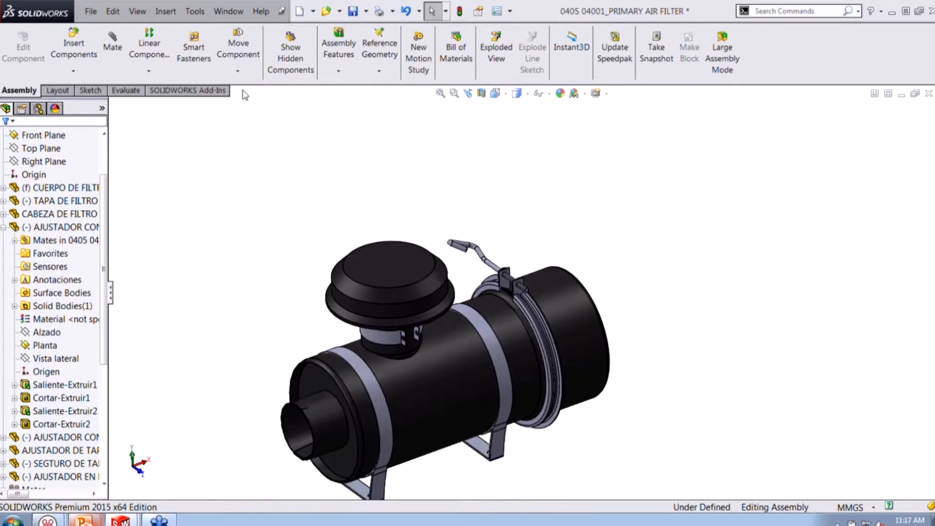
- Switch to the Bolter 77D assembly and open its ASM FRAME POSTERIOR-COMPONENTES subassembly
click(229, 11)
click(245, 163)
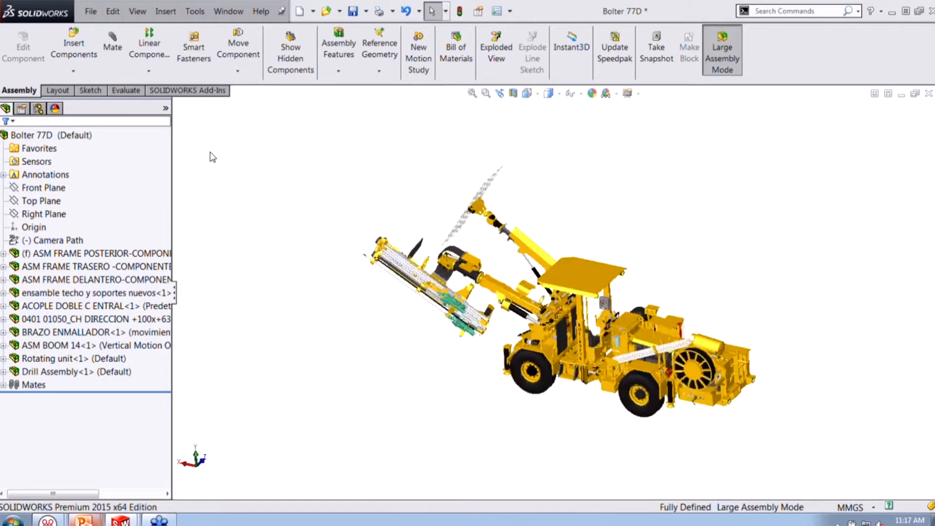
scroll(653, 342, down, 10)
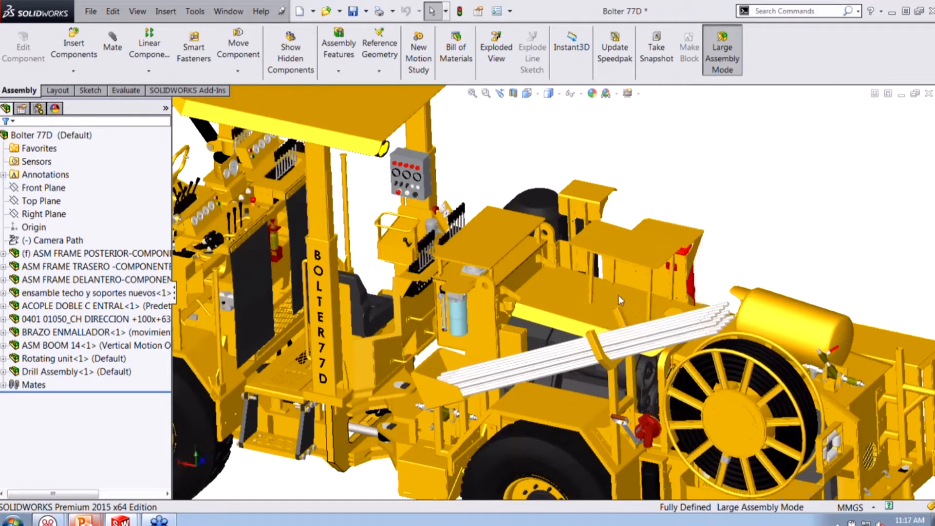
click(620, 301)
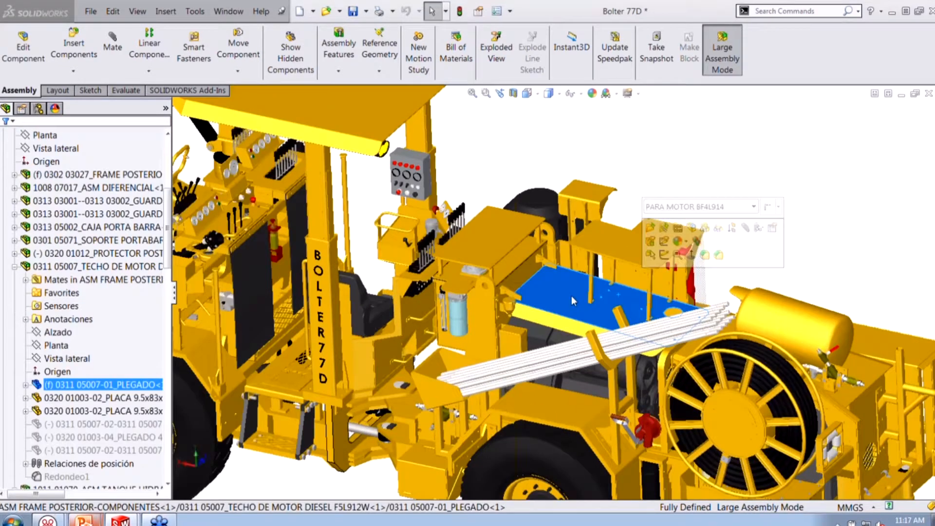
click(121, 271)
scroll(112, 292, up, 5)
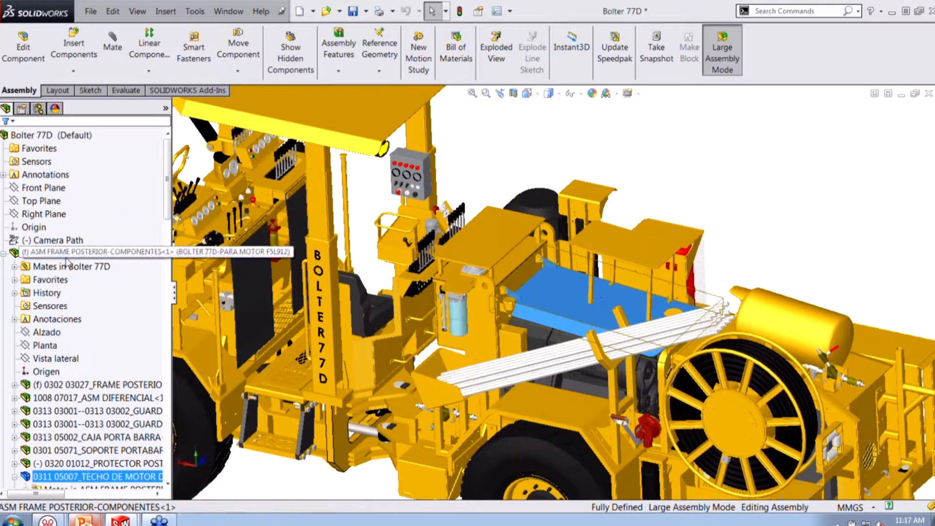
click(68, 254)
click(74, 225)
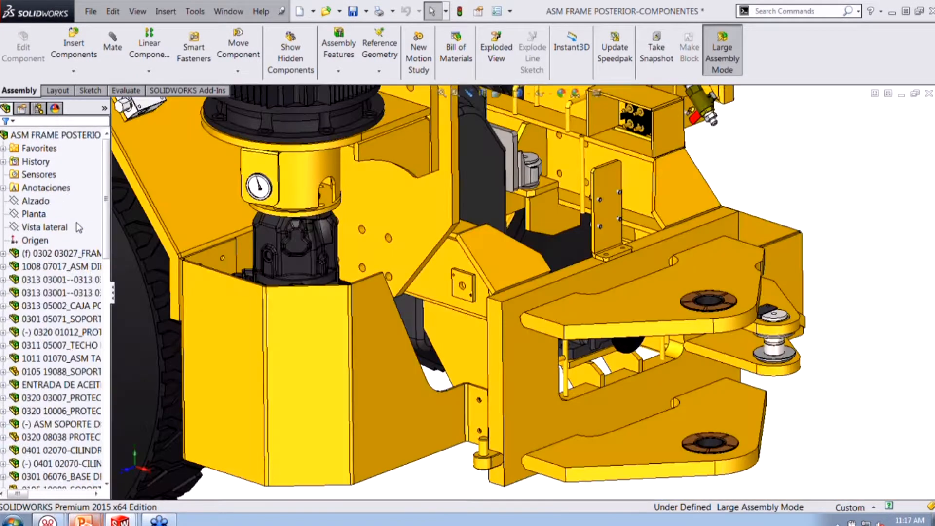
- Insert the 0405 04001_PRIMARY air filter assembly into the rear frame subassembly, beside the engine hood above the bar rack
scroll(272, 264, up, 2)
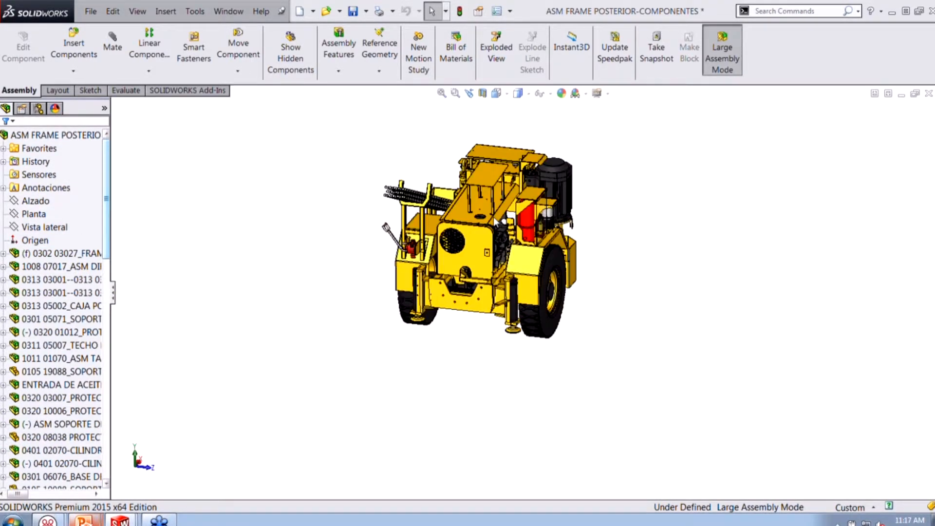
scroll(493, 217, down, 5)
click(86, 51)
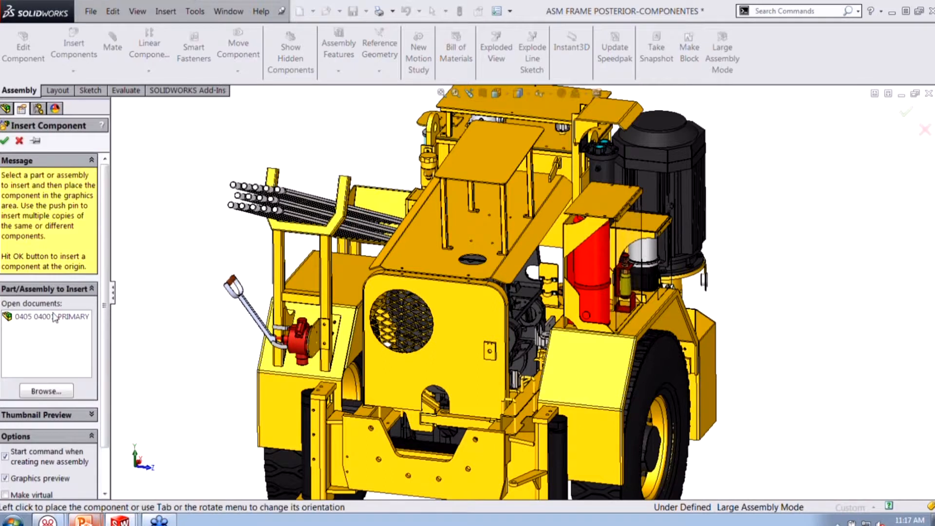
click(400, 168)
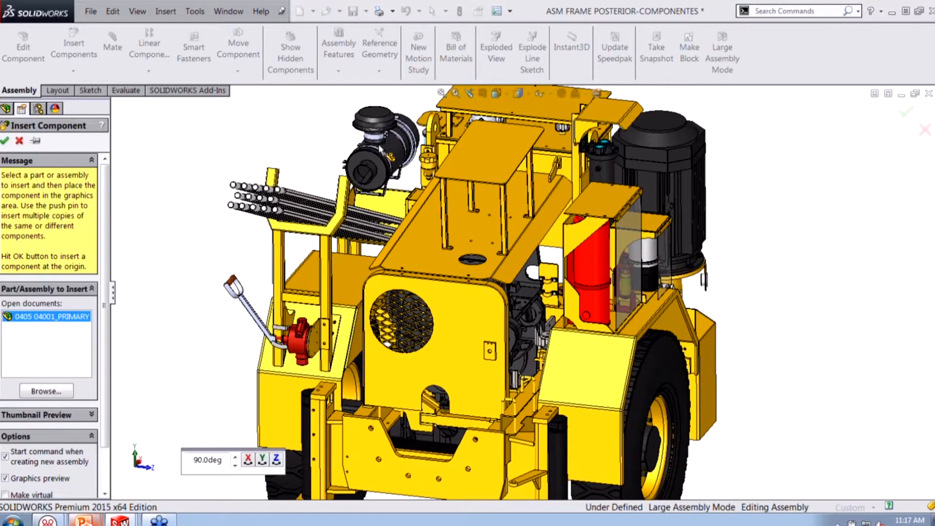
scroll(400, 166, down, 3)
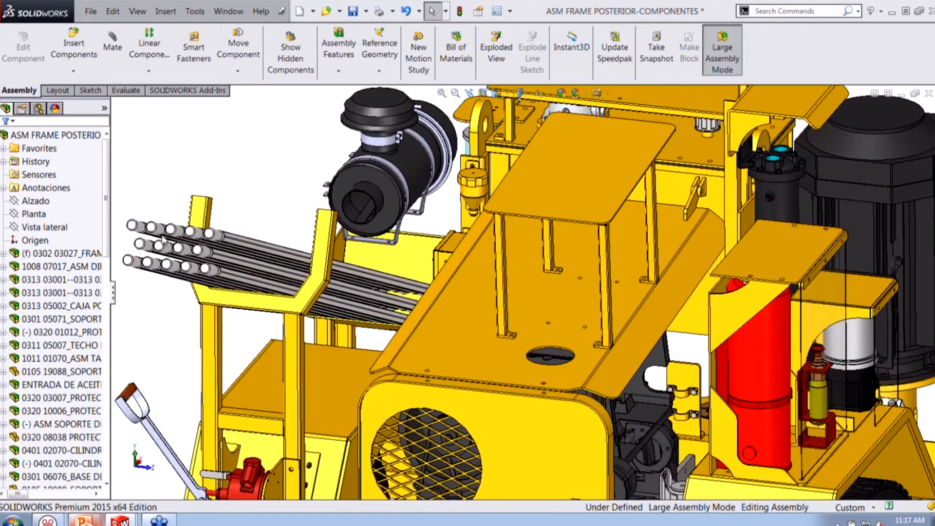
scroll(73, 292, down, 10)
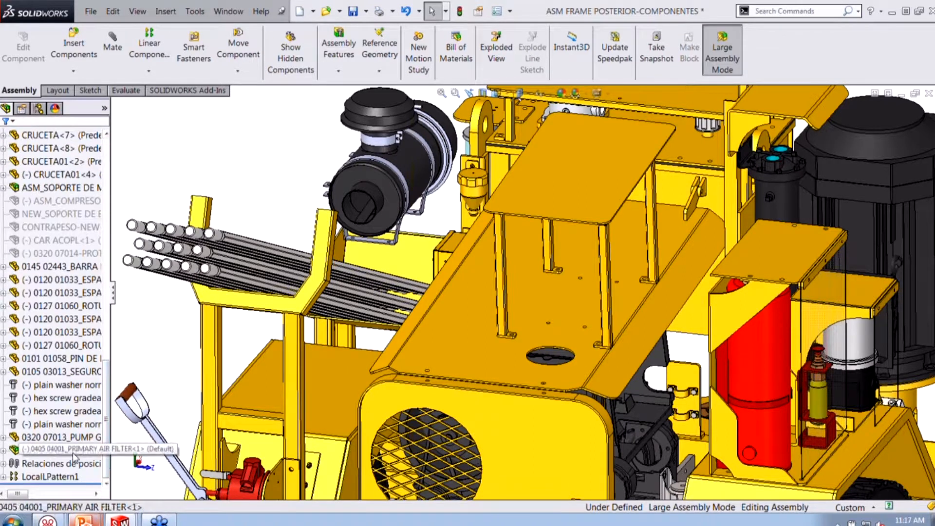
click(97, 449)
click(535, 304)
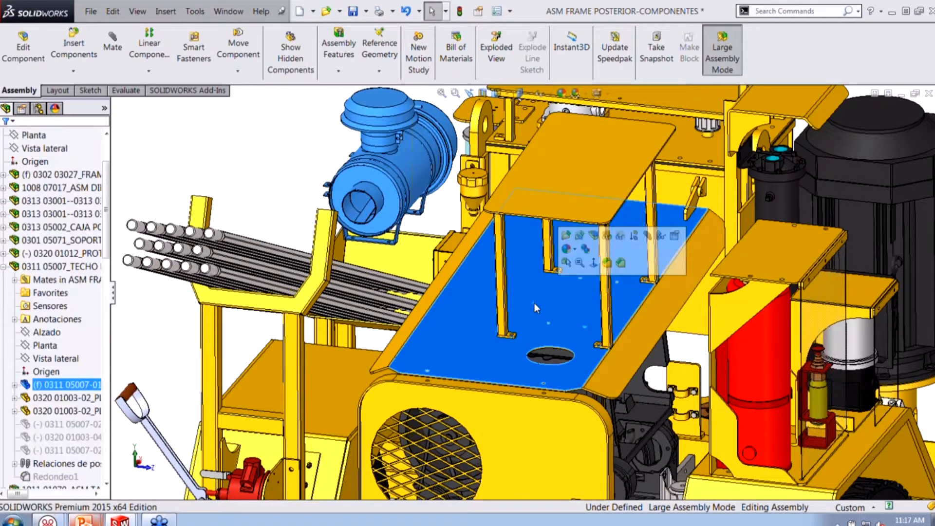
right_click(534, 303)
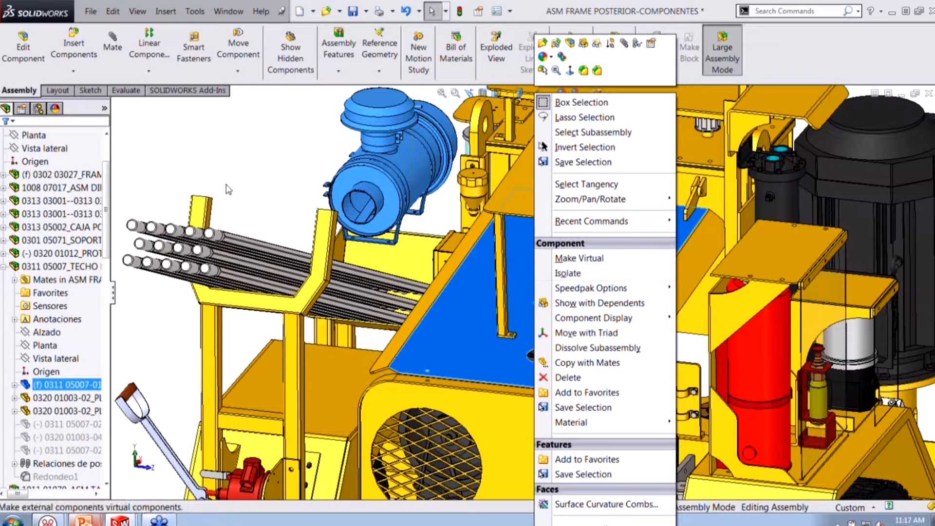
click(253, 180)
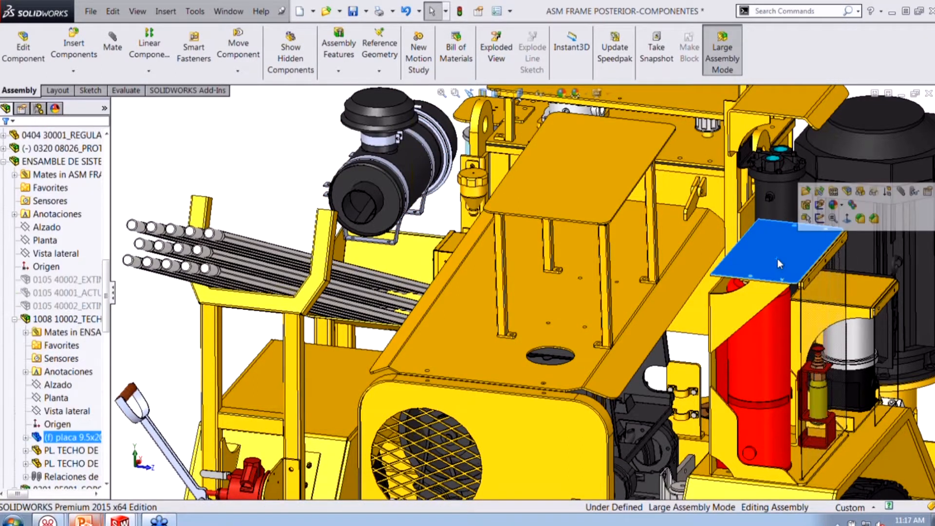
- Hide the roof plate above the red cylinder and the large black motor behind it
click(860, 192)
click(860, 283)
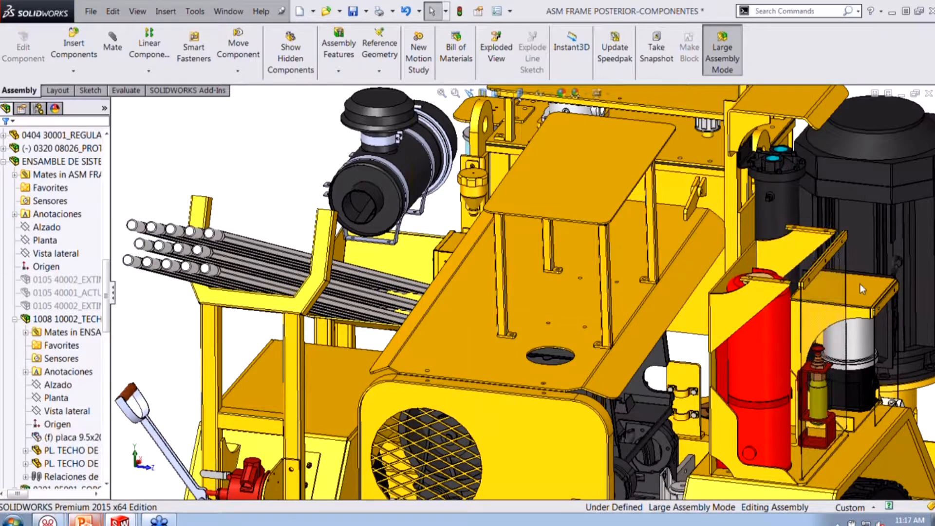
key(z)
key(z)
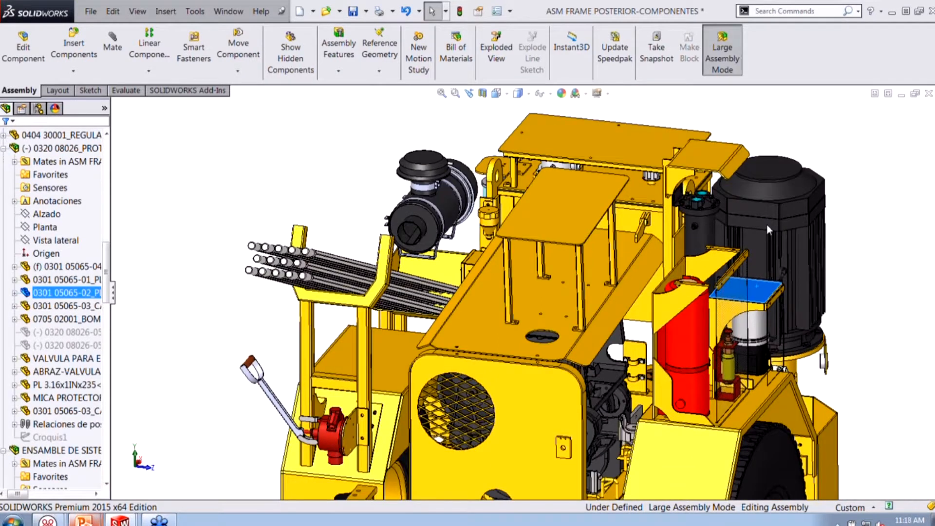
click(767, 192)
click(846, 130)
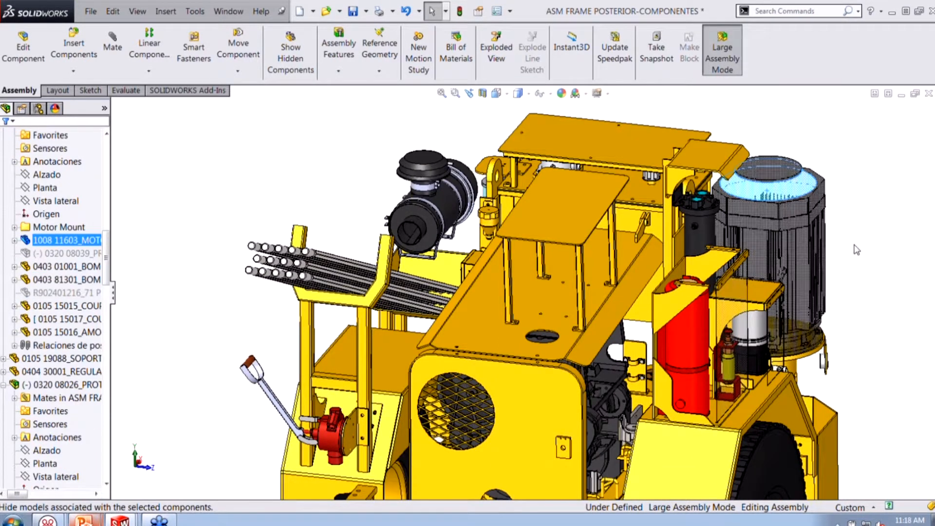
- Hide the front engine panel around the round grille and the fender plate below the bar rack
click(529, 392)
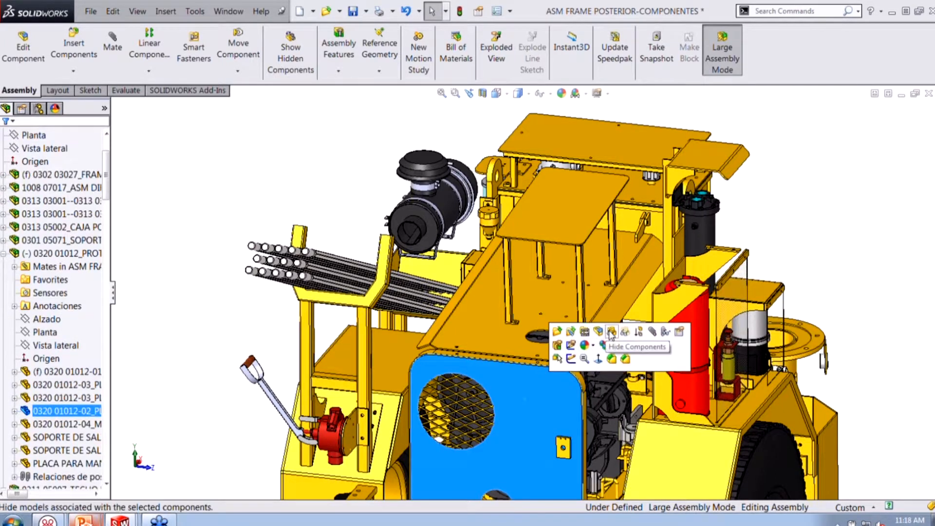
click(609, 330)
click(258, 184)
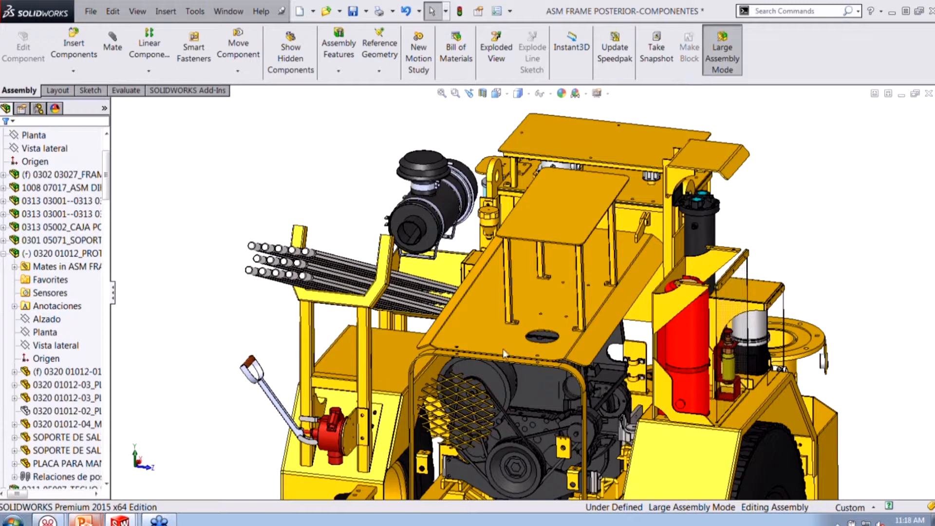
click(394, 382)
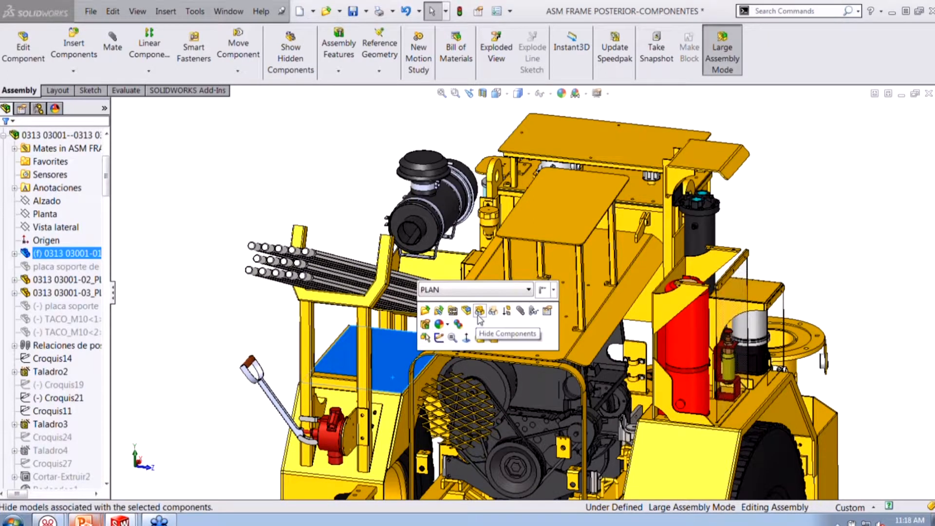
click(475, 320)
click(136, 202)
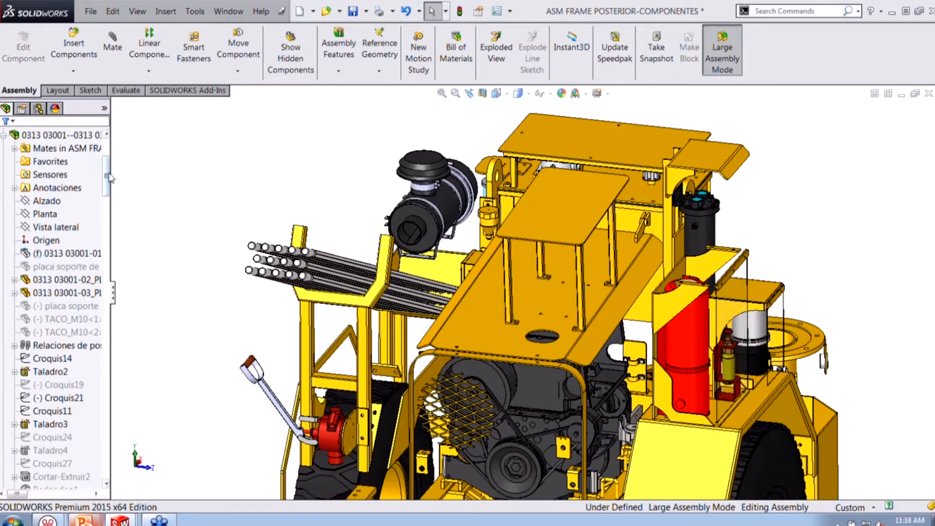
- Use Select Hidden to select all hidden components of the assembly at once and show them
scroll(106, 184, down, 1)
drag(106, 184, 98, 266)
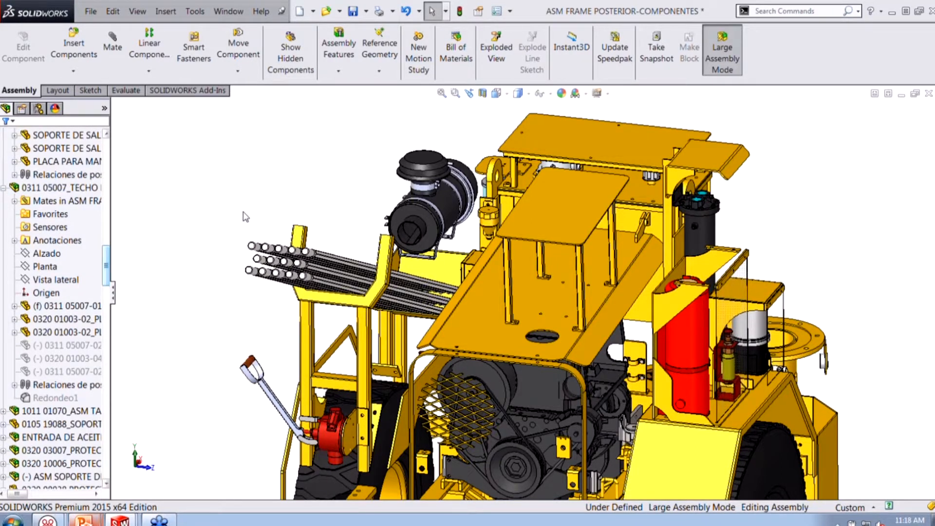
key(f)
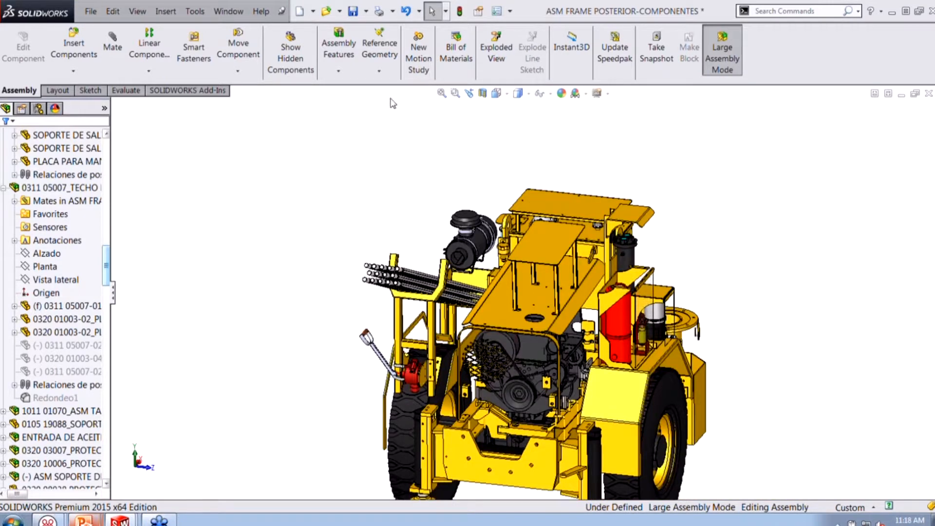
click(446, 12)
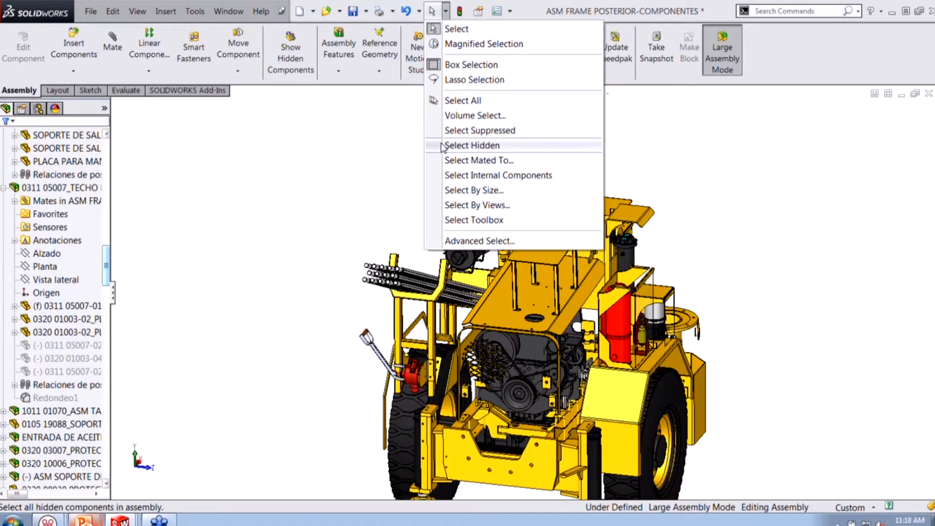
click(472, 145)
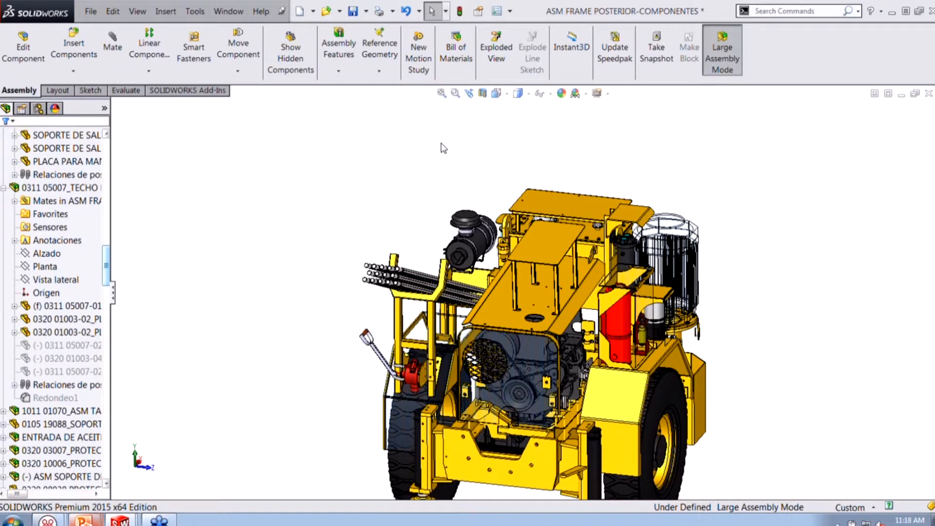
right_click(443, 147)
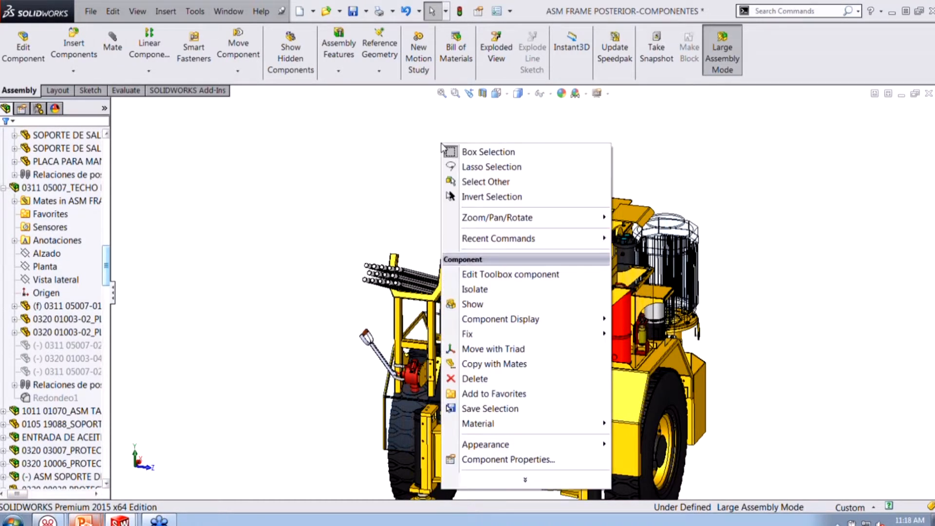
click(472, 304)
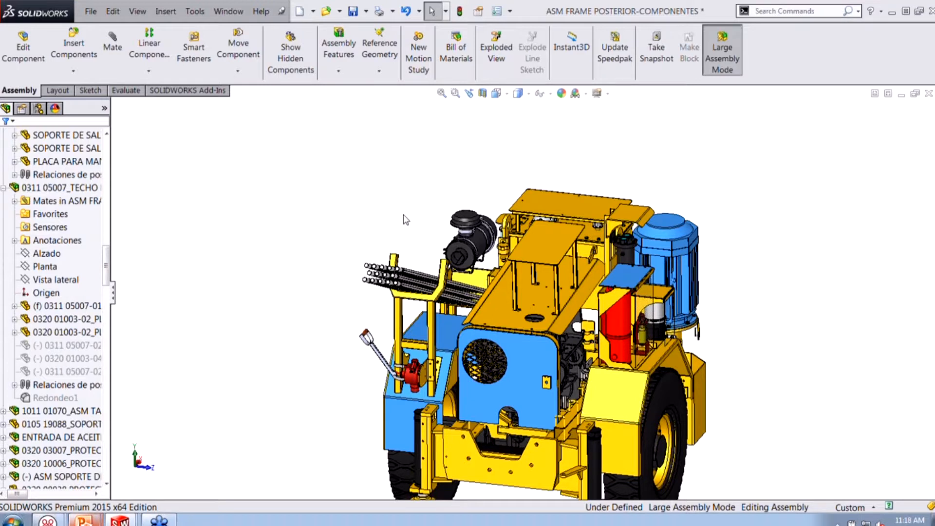
click(287, 195)
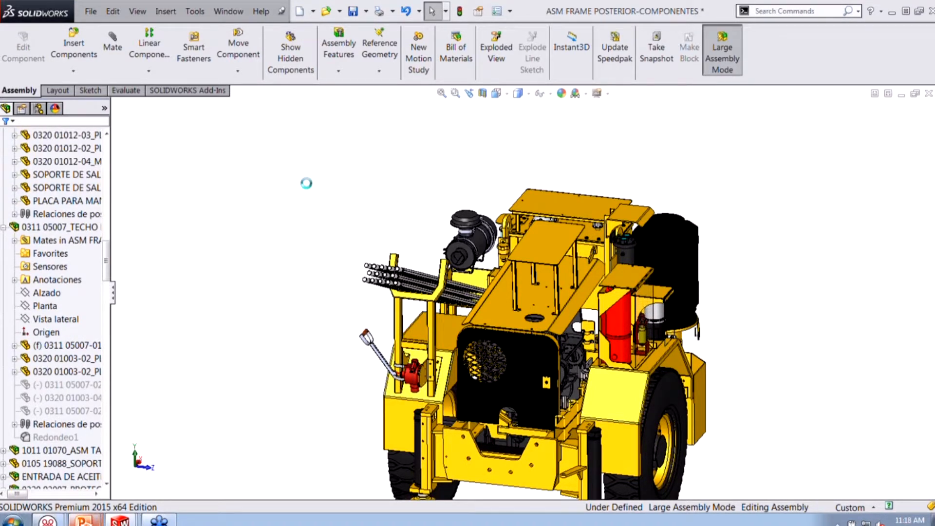
scroll(448, 217, down, 5)
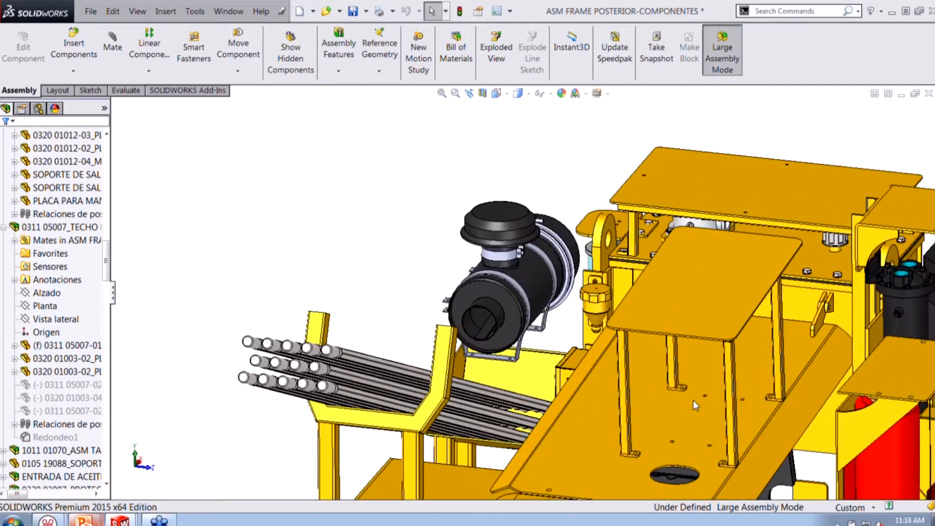
scroll(680, 407, up, 1)
scroll(665, 413, down, 1)
drag(106, 262, 107, 462)
click(63, 450)
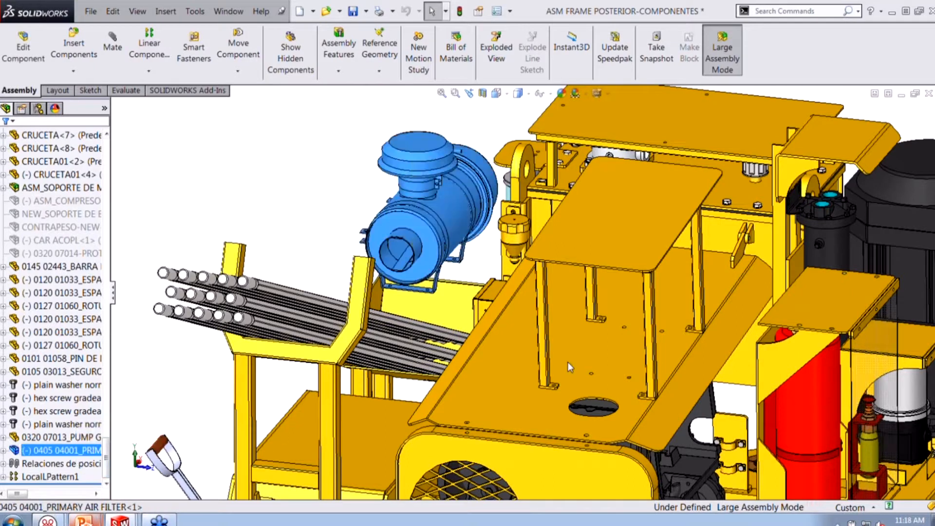
click(573, 351)
right_click(573, 350)
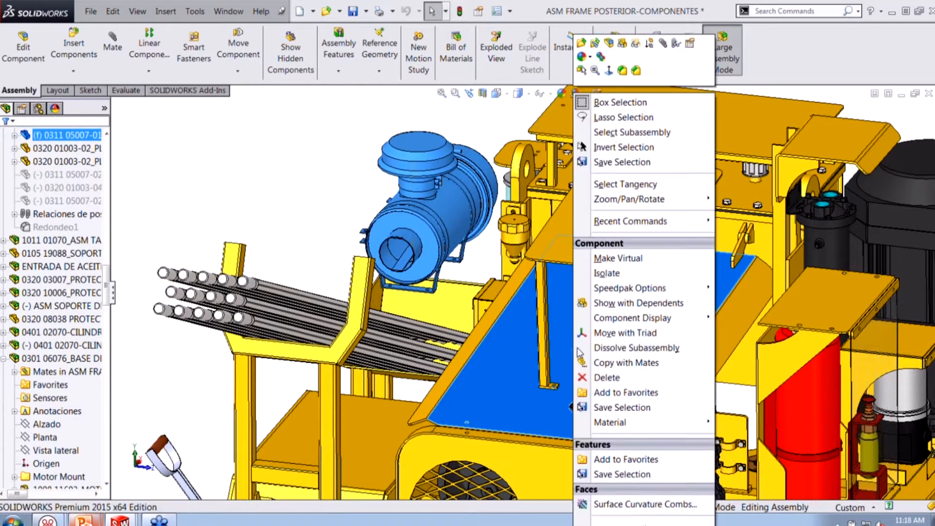
click(606, 273)
- Move the air filter nearer the hood plate and rotate it to expose the undersides of its mounting brackets
scroll(488, 270, down, 3)
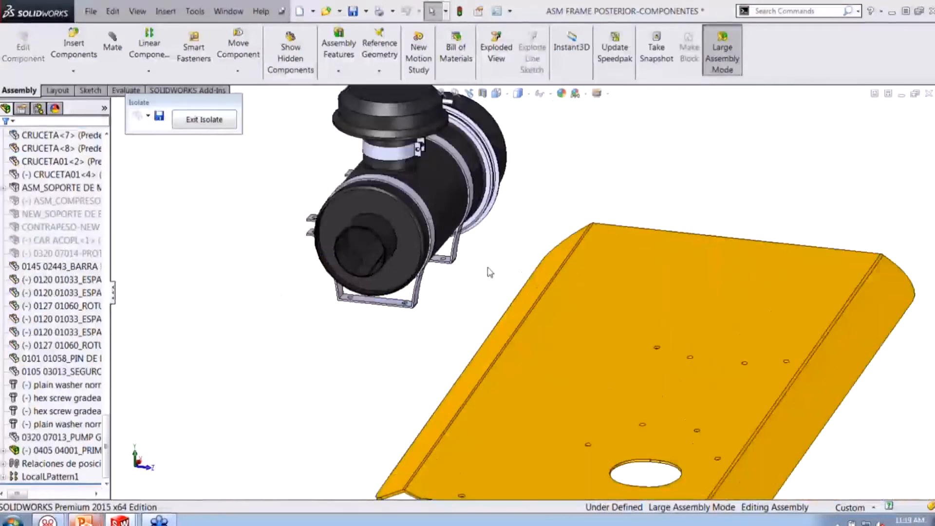
drag(434, 221, 562, 255)
right_drag(562, 255, 596, 122)
click(320, 200)
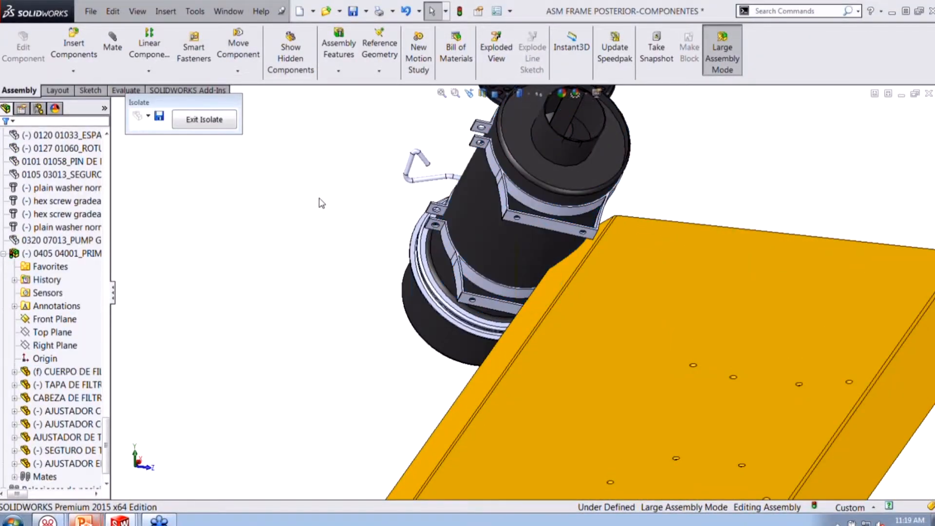
- SmartMate the underside of the air filter's front mounting bracket coincident with the top face of the hood plate
click(564, 228)
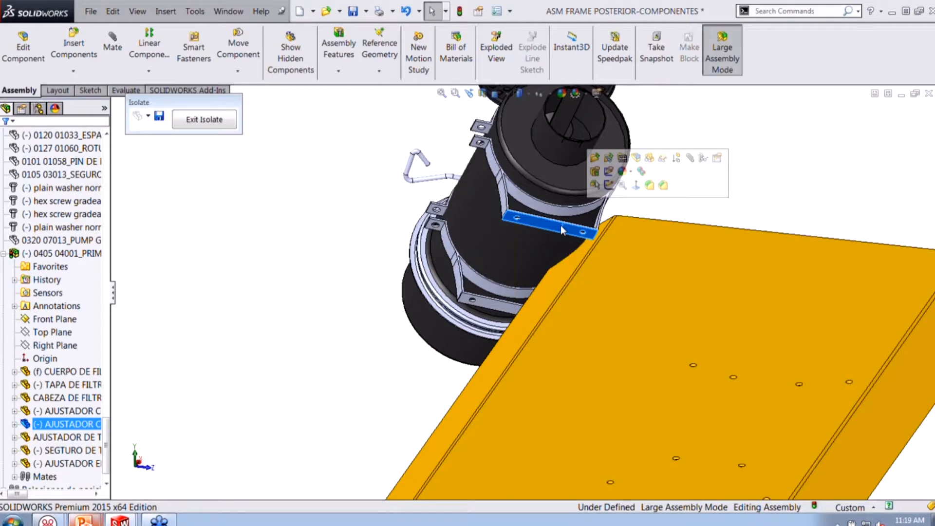
click(317, 257)
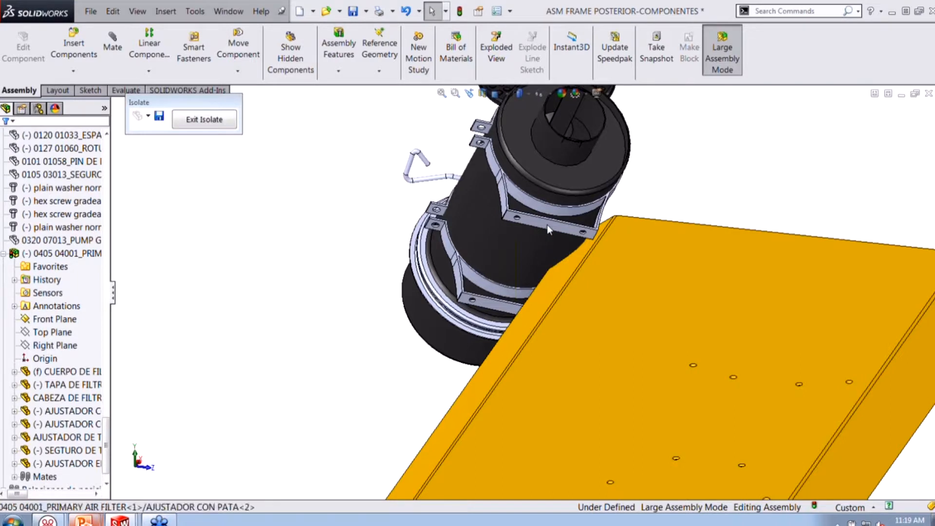
click(653, 302)
click(302, 272)
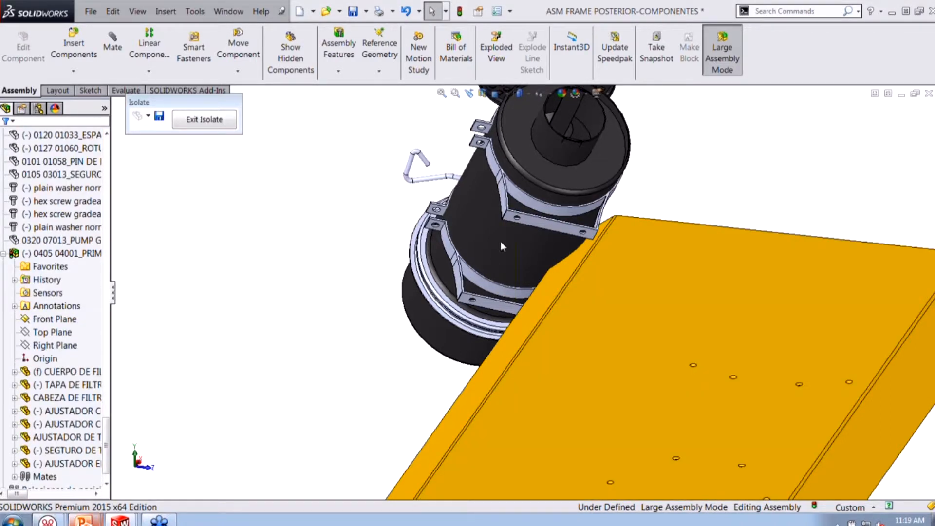
drag(530, 224, 645, 453)
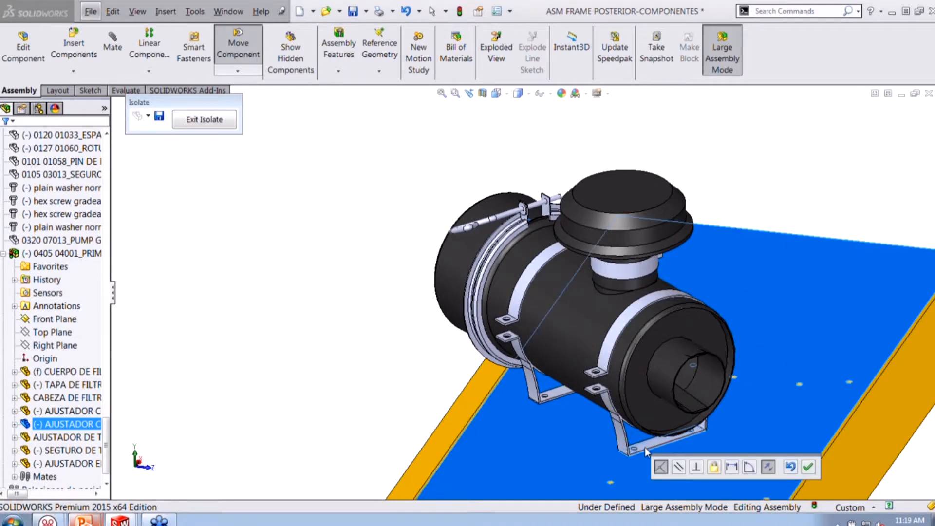
click(805, 469)
- Check the diameters of a mounting hole in the hood plate and the hole in the filter's front bracket
scroll(680, 464, down, 5)
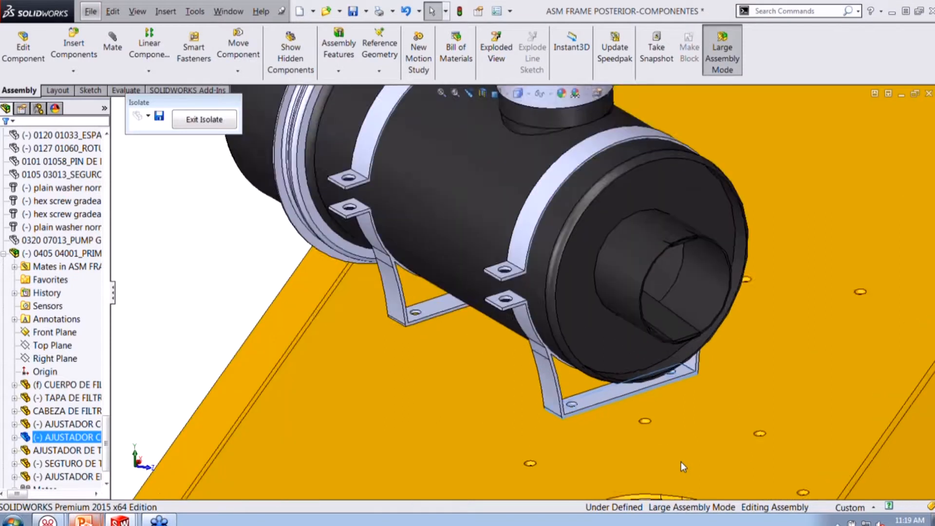
scroll(661, 456, down, 2)
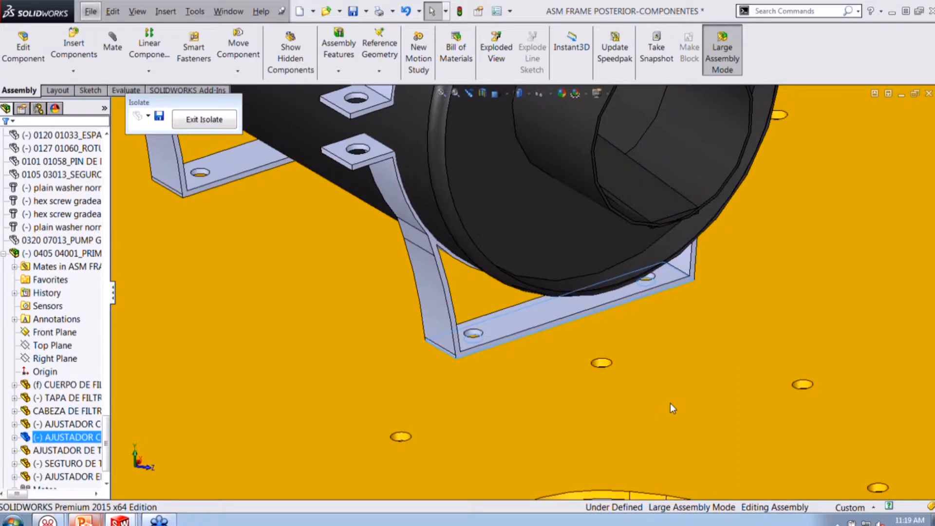
scroll(530, 379, up, 1)
scroll(530, 378, down, 1)
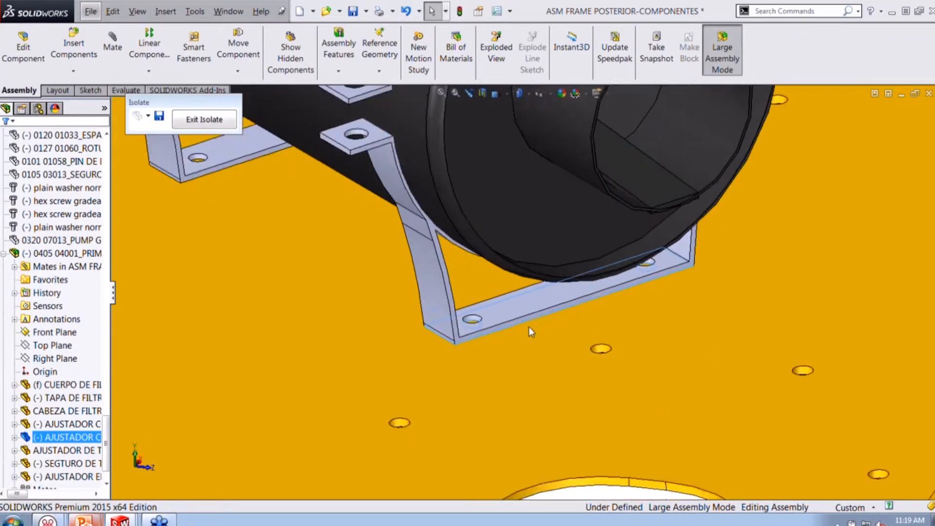
scroll(530, 327, down, 2)
scroll(563, 352, up, 1)
click(612, 339)
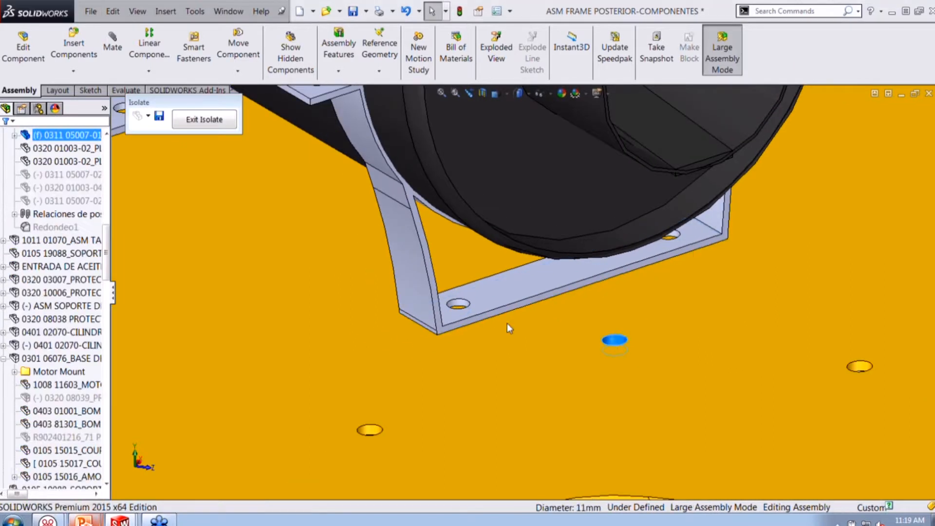
click(460, 302)
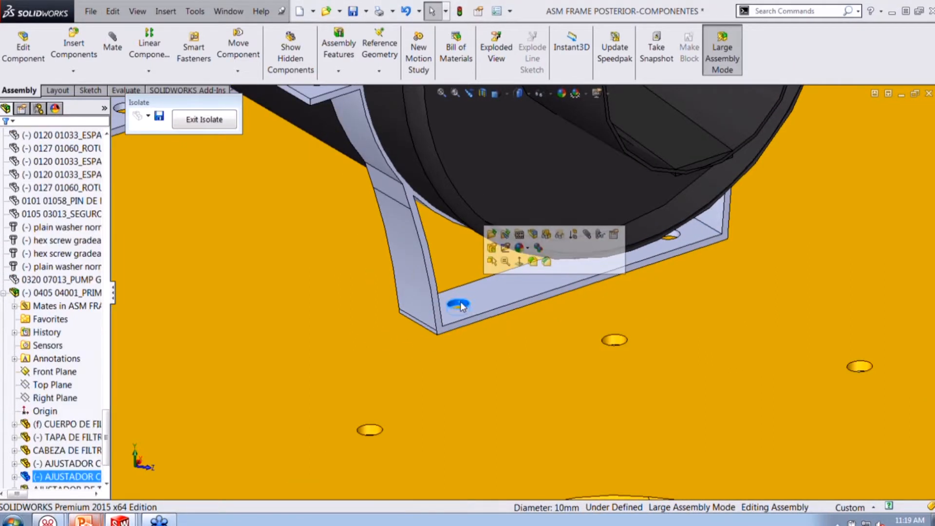
- Slide the air filter across the hood plate until its front bracket hole lies near the corresponding mounting hole
drag(486, 298, 466, 349)
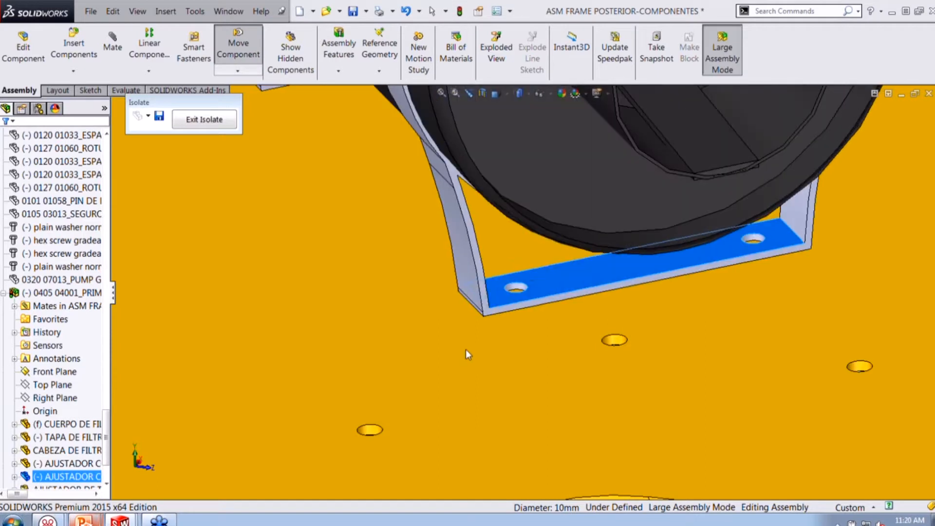
drag(638, 261, 731, 284)
scroll(630, 350, down, 2)
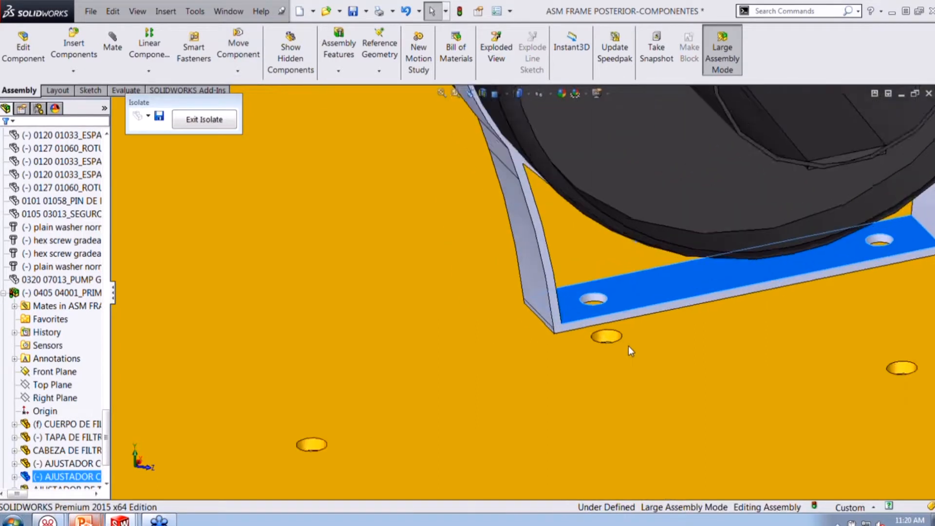
- SmartMate the front bracket's mounting hole concentric with the adjacent hole in the hood plate
scroll(627, 350, up, 4)
key(Escape)
scroll(575, 355, down, 6)
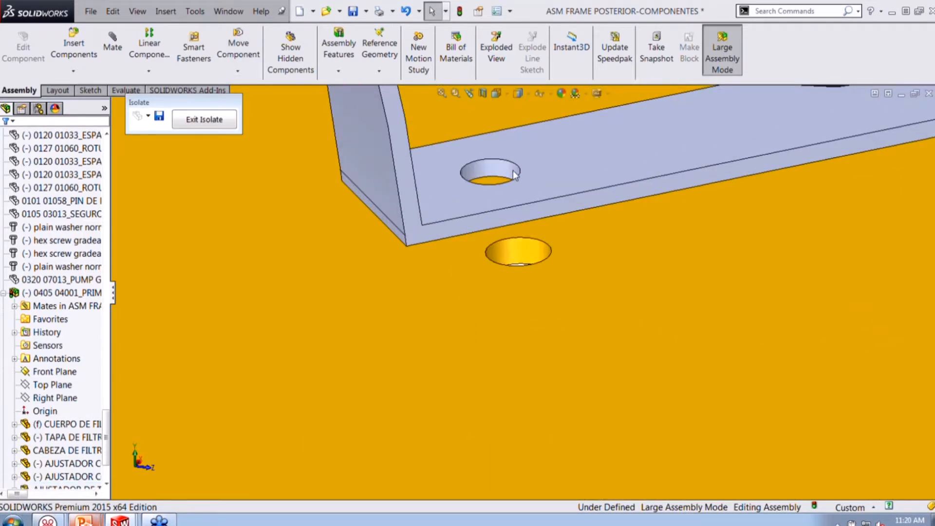
click(513, 170)
alt+drag(507, 167, 530, 246)
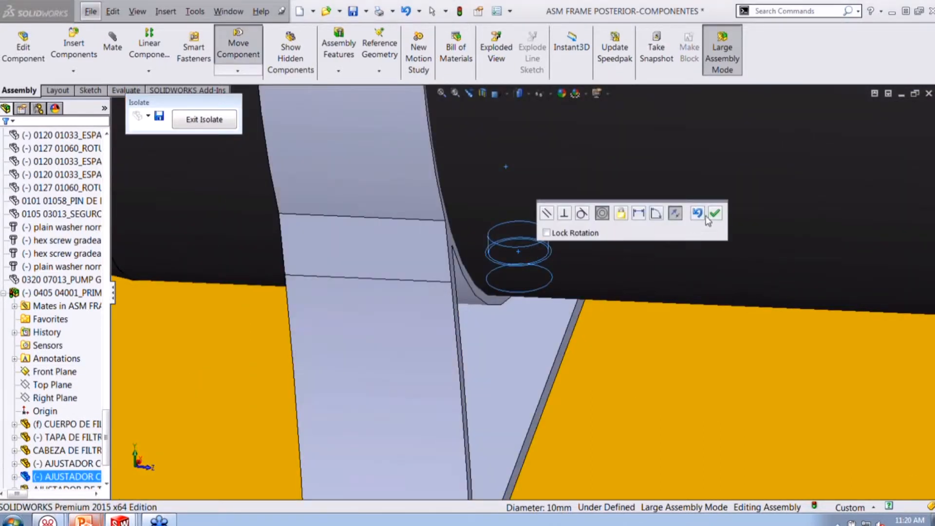
click(715, 214)
- Swing the air filter about the mated hole, and undo its mates so it returns beside the hood plate
click(524, 314)
middle_drag(343, 324, 382, 320)
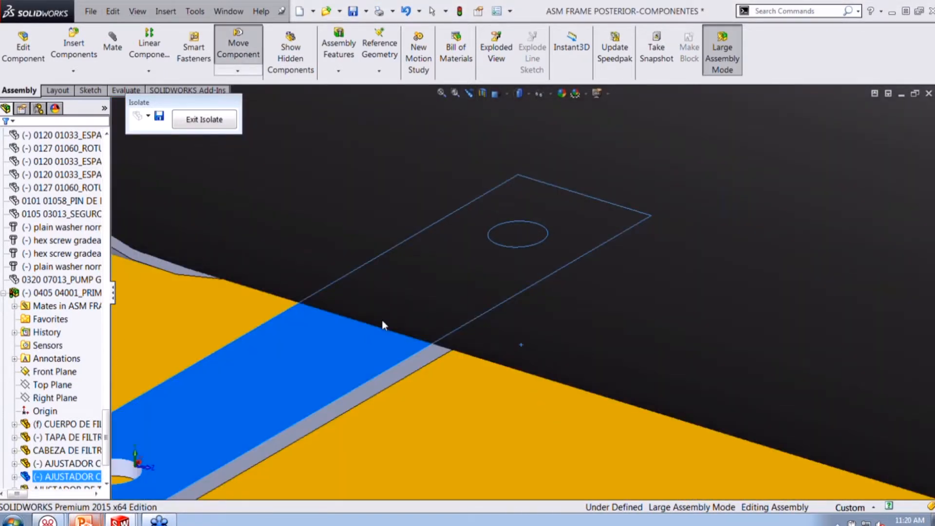
drag(382, 320, 703, 329)
scroll(702, 329, up, 8)
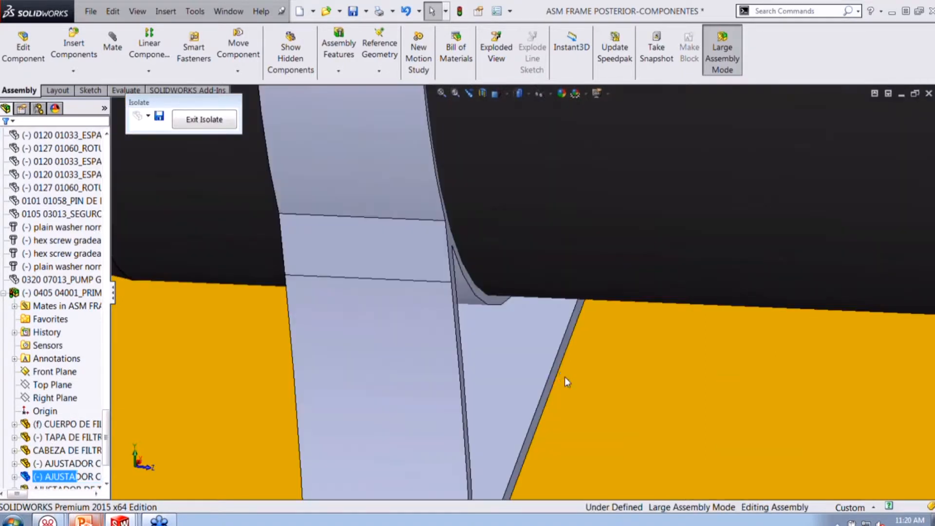
key(Escape)
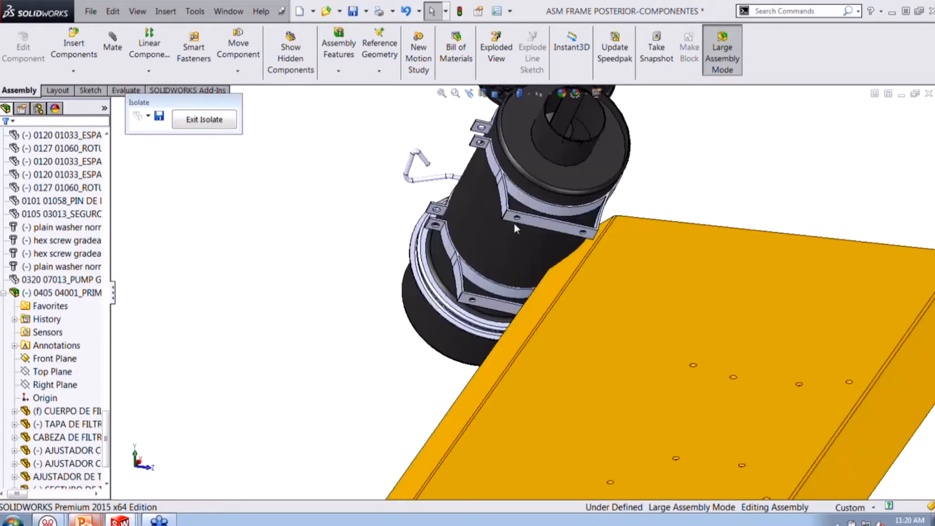
- Move the air filter beneath the hood plate so a front bracket hole shows through the plate's large round opening
key(m)
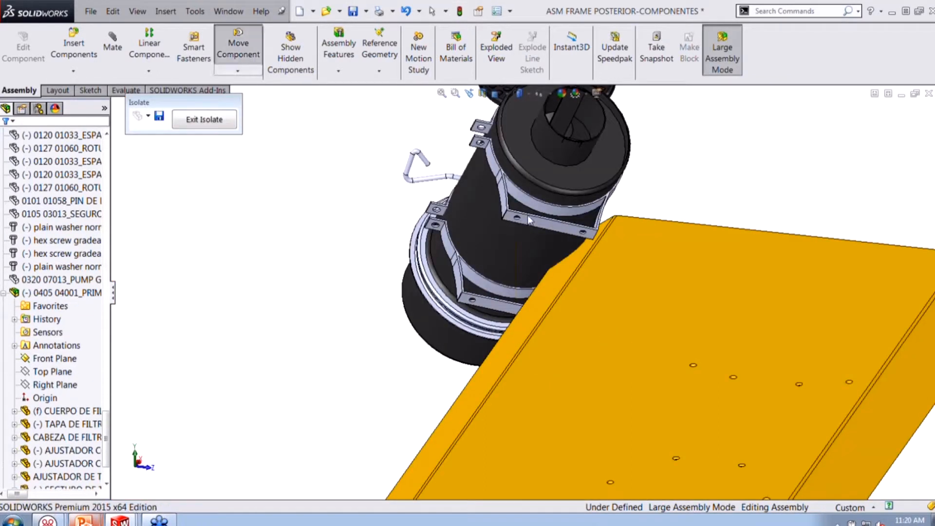
click(349, 285)
drag(564, 231, 629, 472)
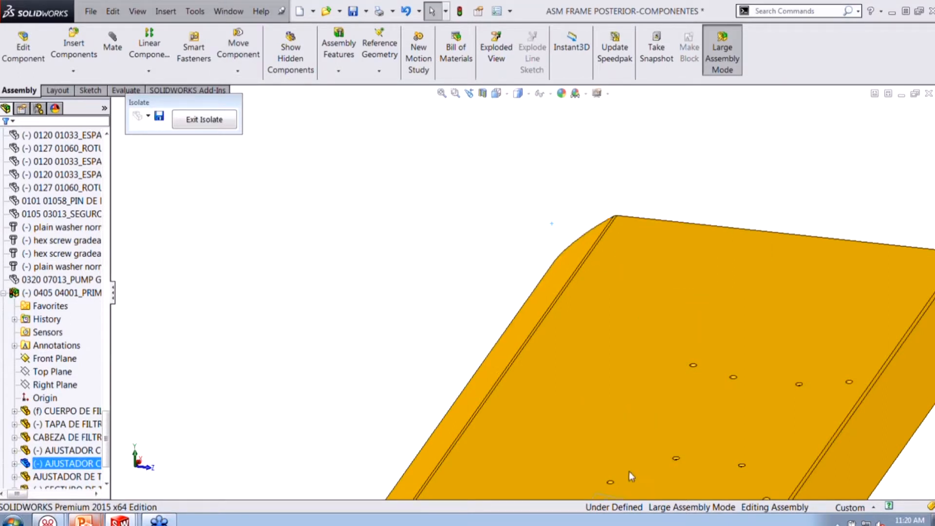
scroll(629, 471, up, 4)
scroll(597, 412, down, 5)
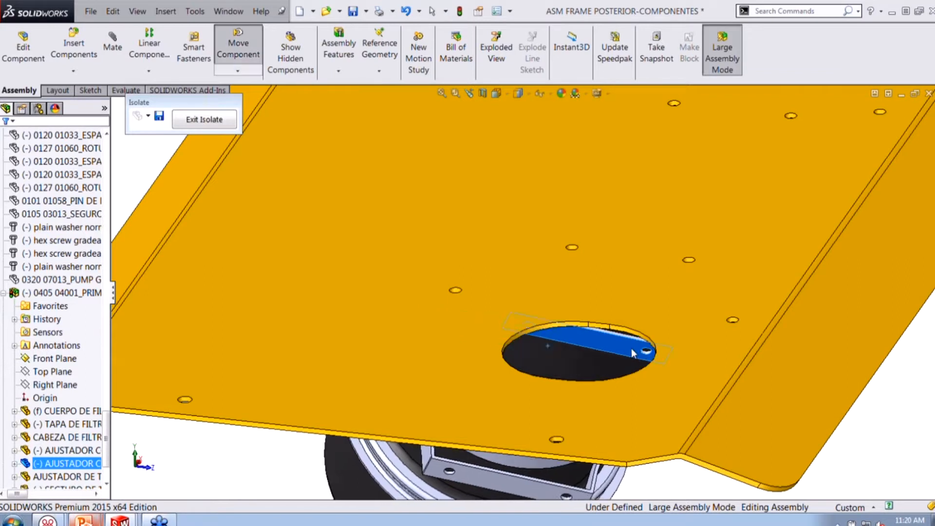
click(566, 349)
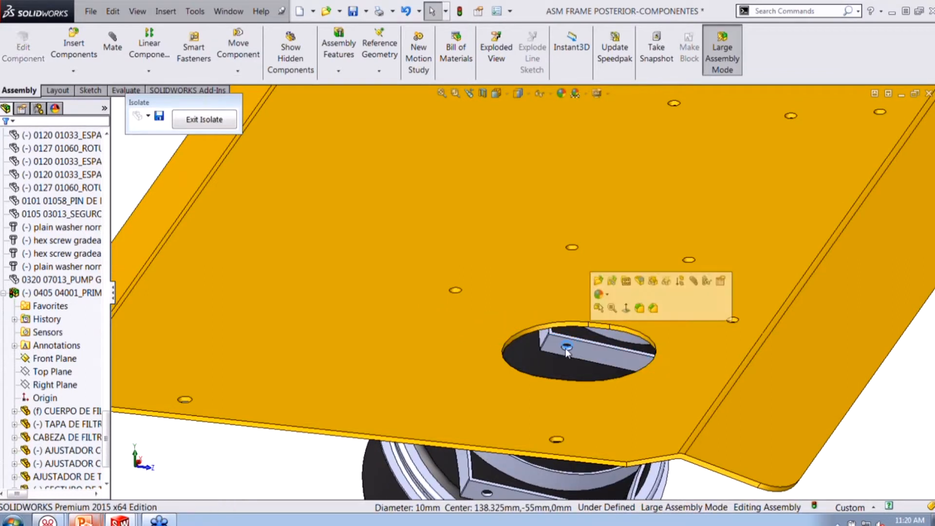
- SmartMate the circular edge of the front bracket hole to the circular edge of a hood plate mounting hole
scroll(565, 348, down, 4)
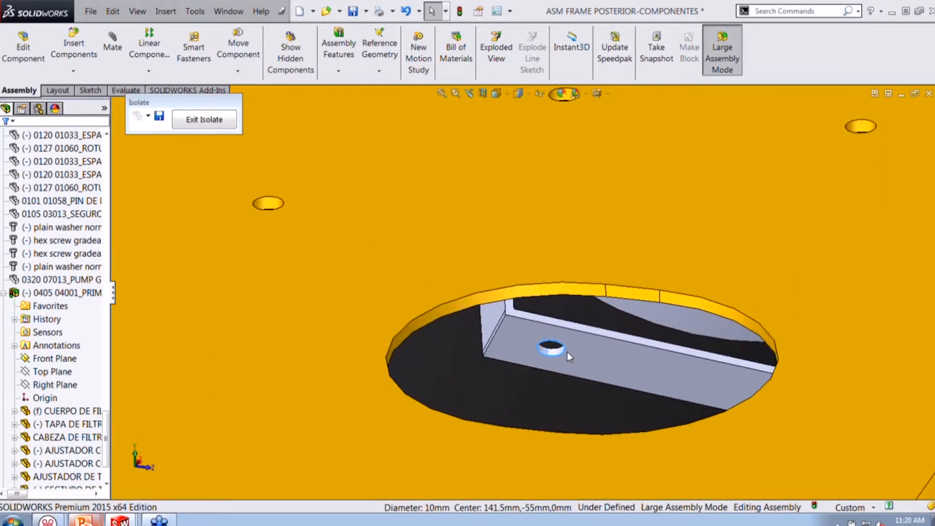
scroll(561, 174, up, 1)
scroll(568, 131, down, 1)
click(566, 135)
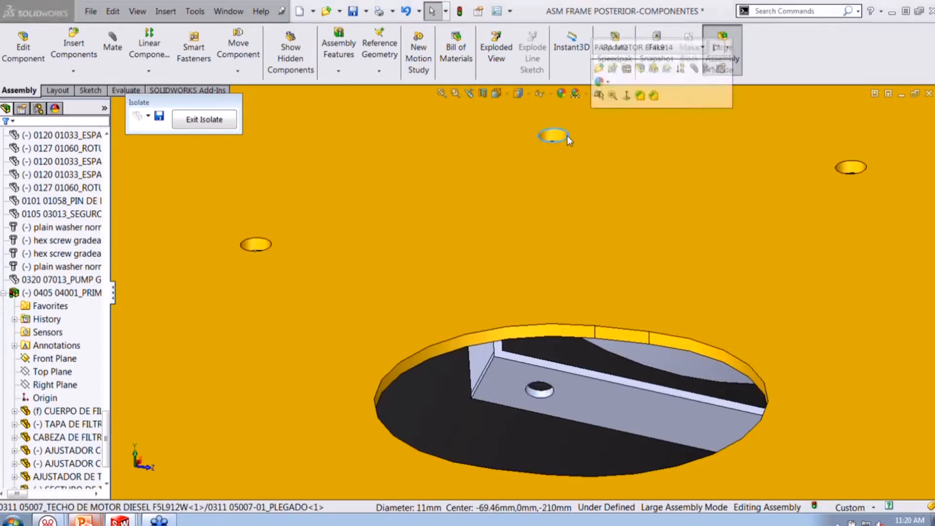
click(549, 395)
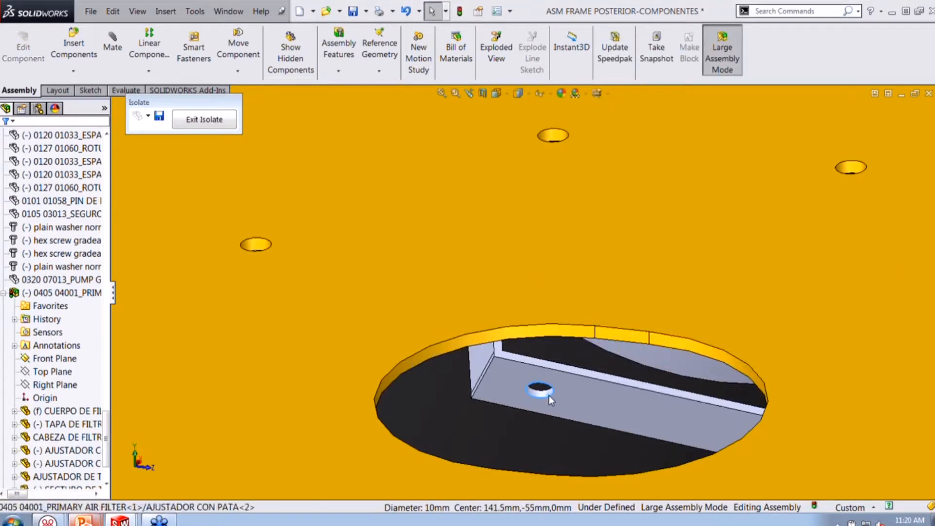
key(ctrl+shift+Tab)
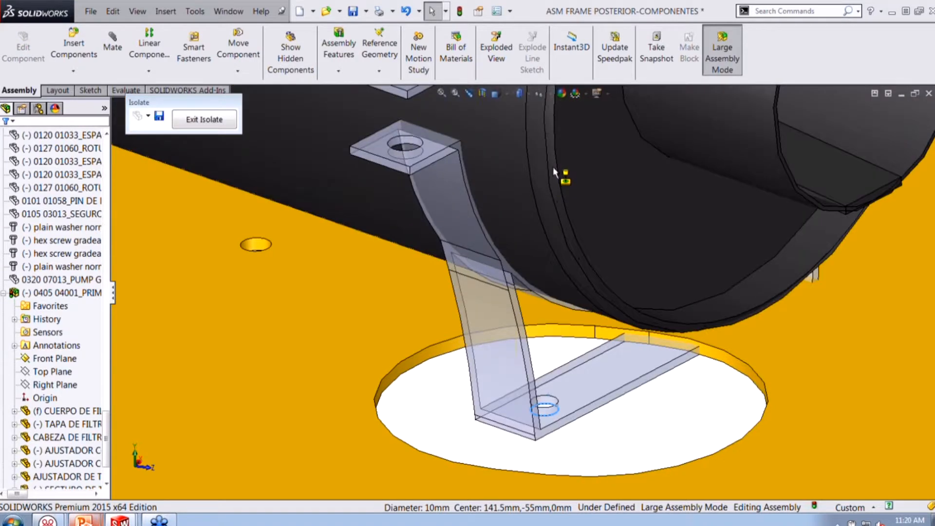
mouse_move(557, 162)
mouse_down()
mouse_move(571, 172)
mouse_move(559, 147)
mouse_up()
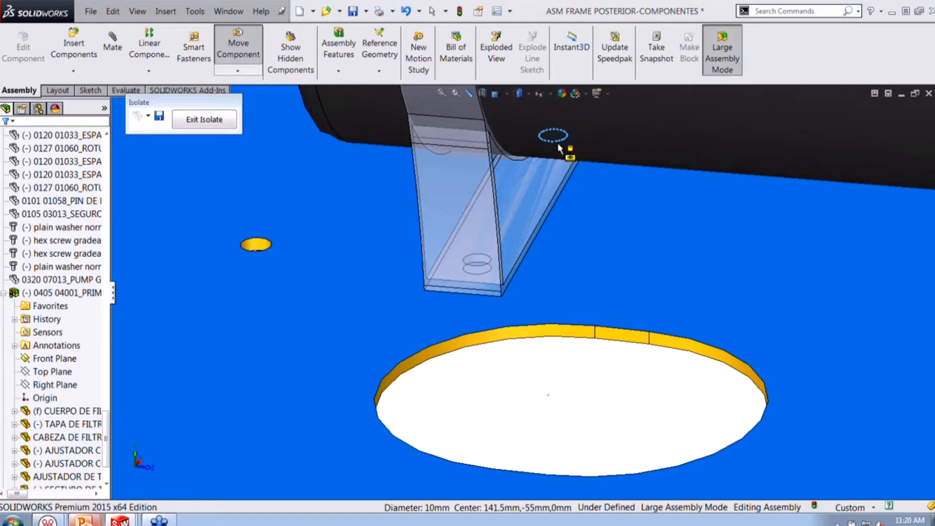
key(alt)
alt+drag(559, 149, 559, 149)
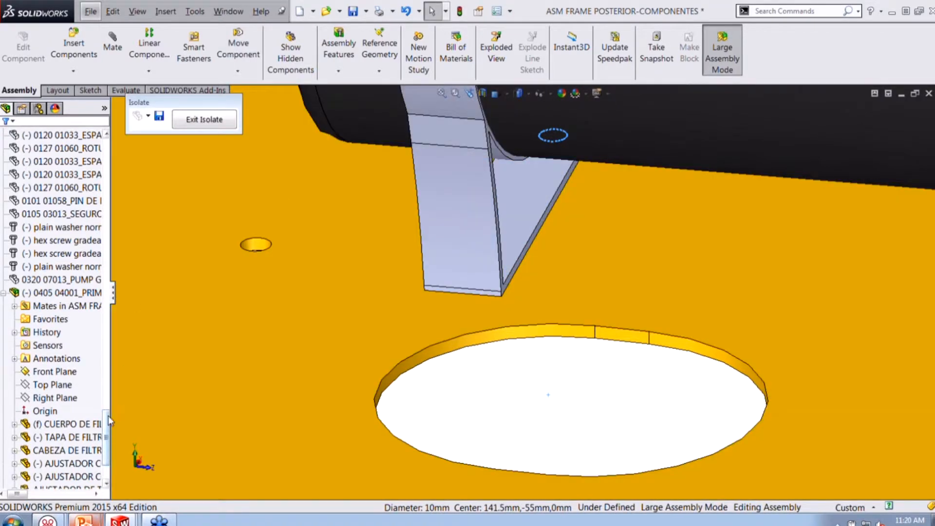
- Examine the concentric and coincident mates from the edge-to-edge SmartMate, and undo that SmartMate
scroll(109, 420, down, 2)
double_click(48, 466)
scroll(103, 412, down, 10)
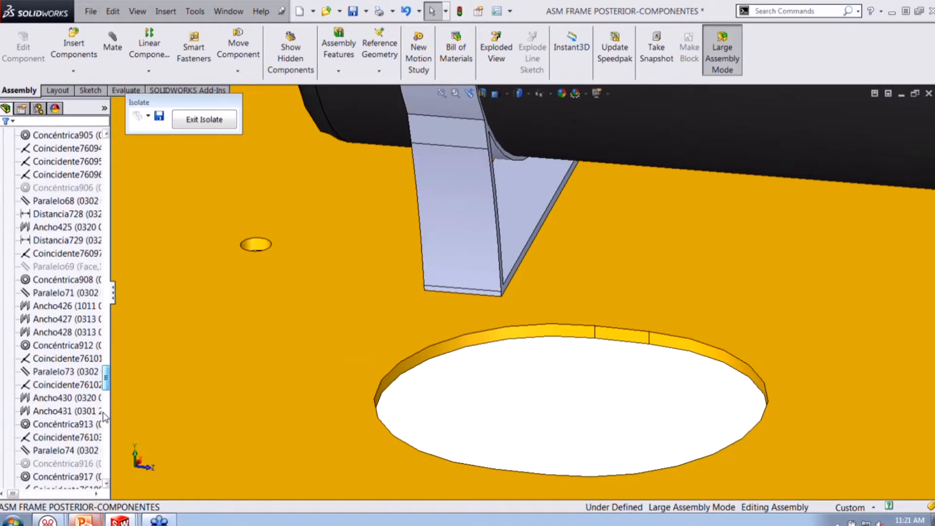
scroll(103, 412, down, 5)
click(71, 455)
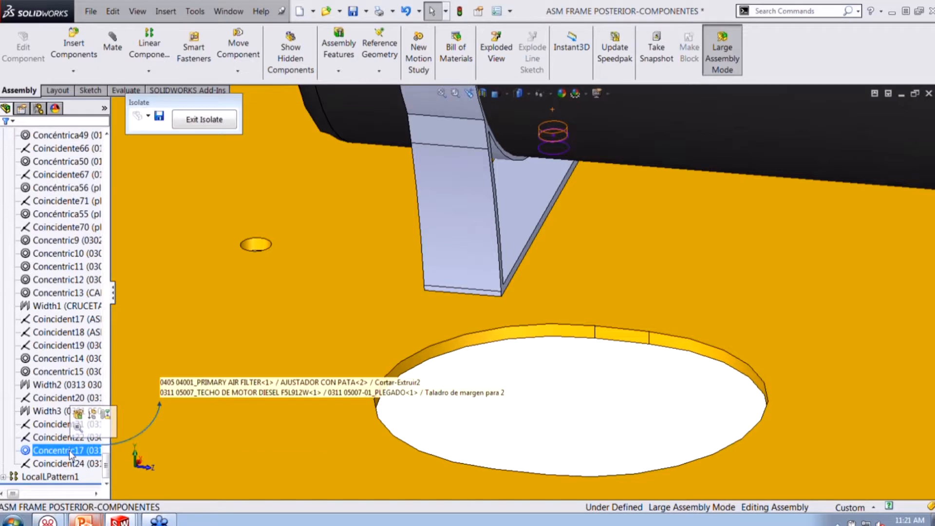
click(73, 464)
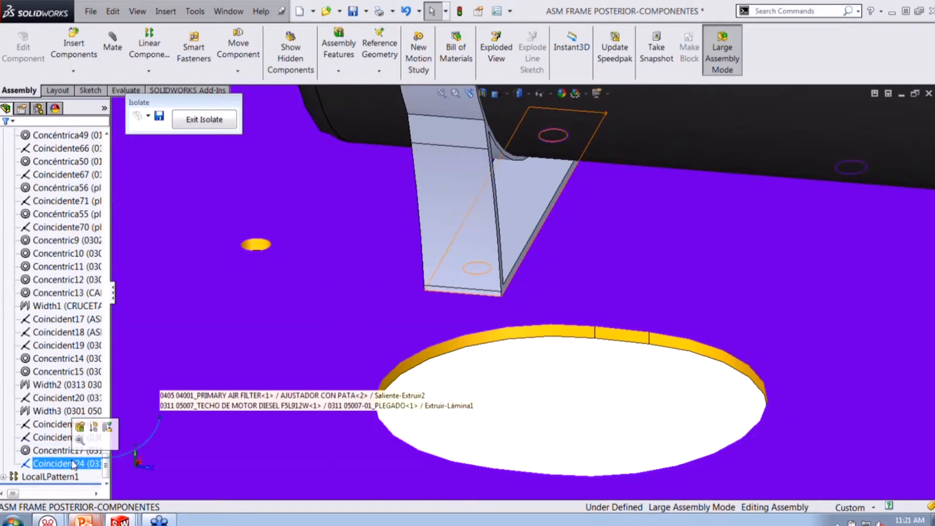
key(ctrl+z)
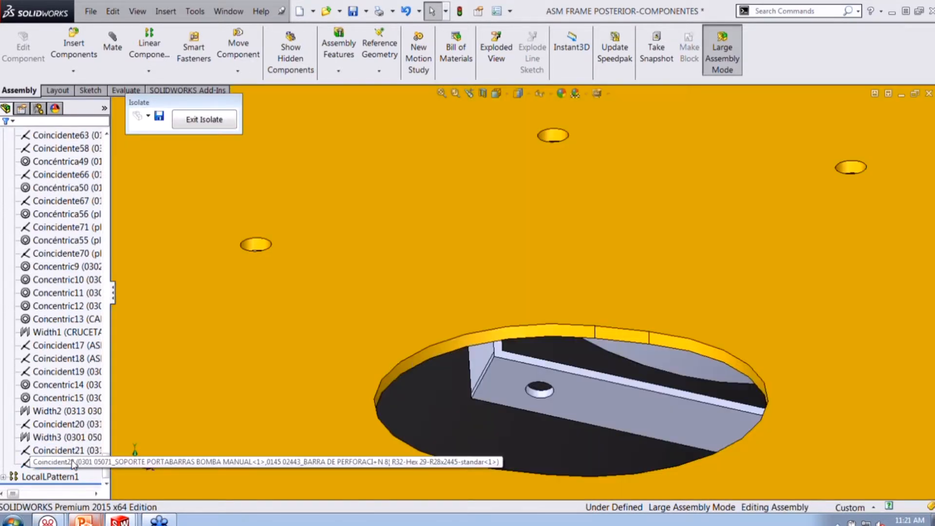
- Repeat the edge-to-edge SmartMate between the front bracket hole and the hood plate mounting hole
click(546, 399)
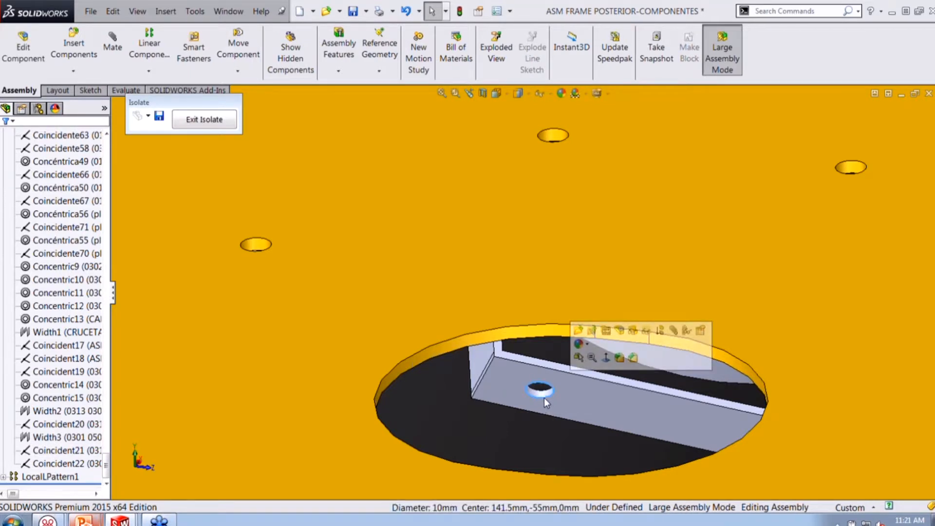
alt+drag(545, 398, 540, 369)
alt+drag(539, 259, 551, 157)
key(alt)
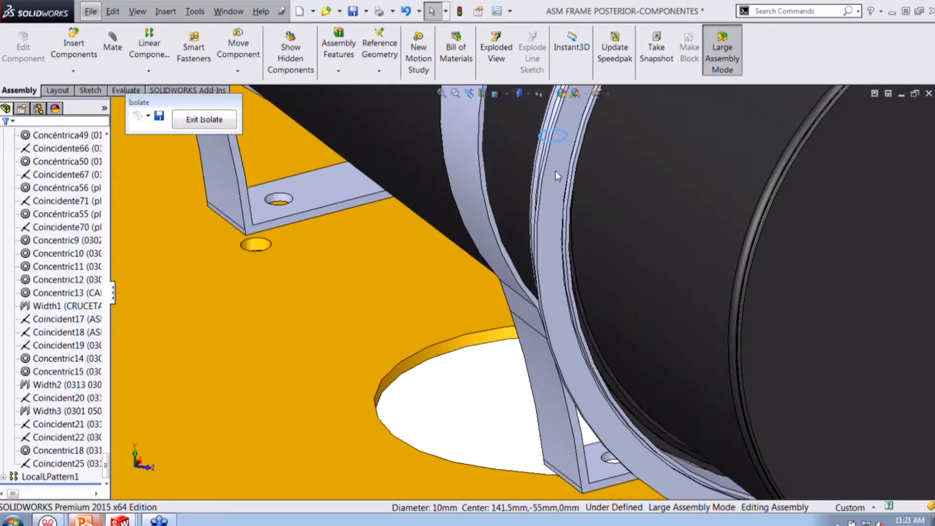
- Swing the air filter slightly and examine the geometry referenced by its new concentric and coincident mates
click(555, 170)
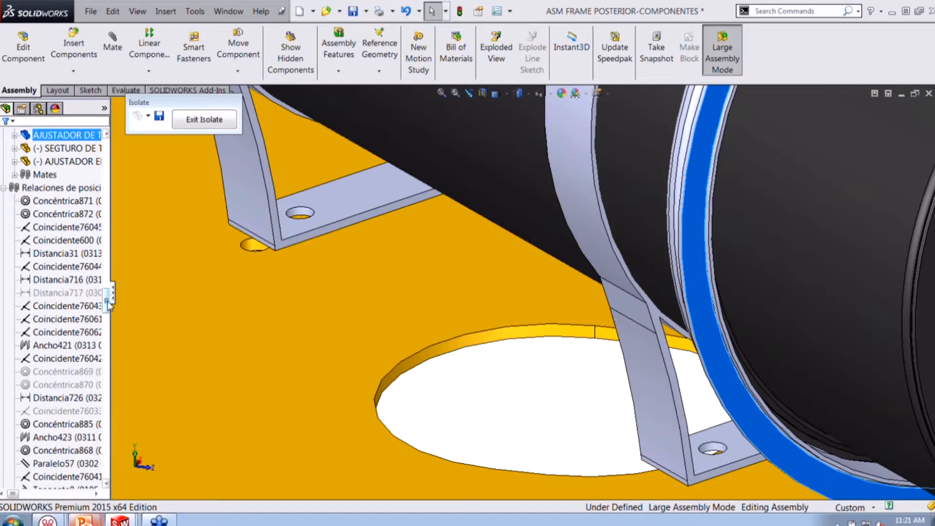
scroll(108, 309, down, 1)
scroll(62, 454, down, 10)
click(62, 452)
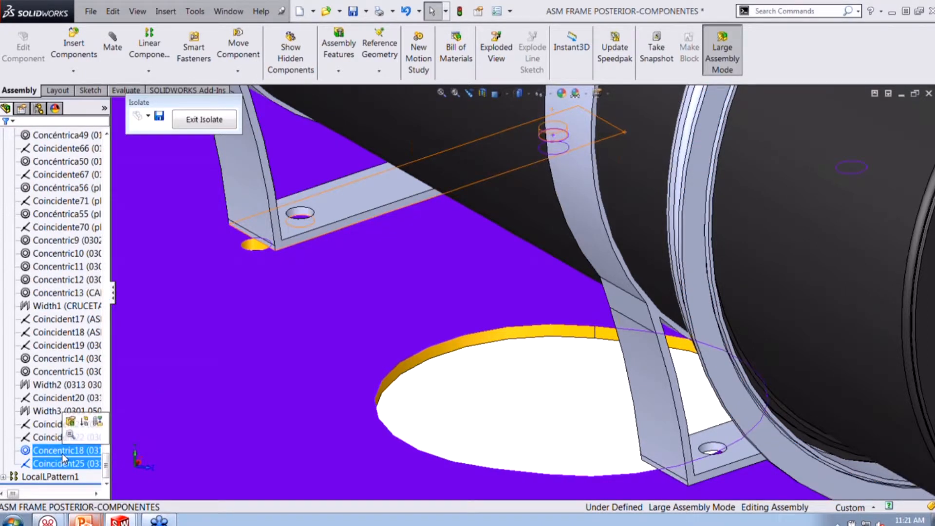
click(527, 386)
- Swing the air filter around its mated hole and mate the other front bracket hole concentric with its hood plate hole
scroll(523, 277, up, 3)
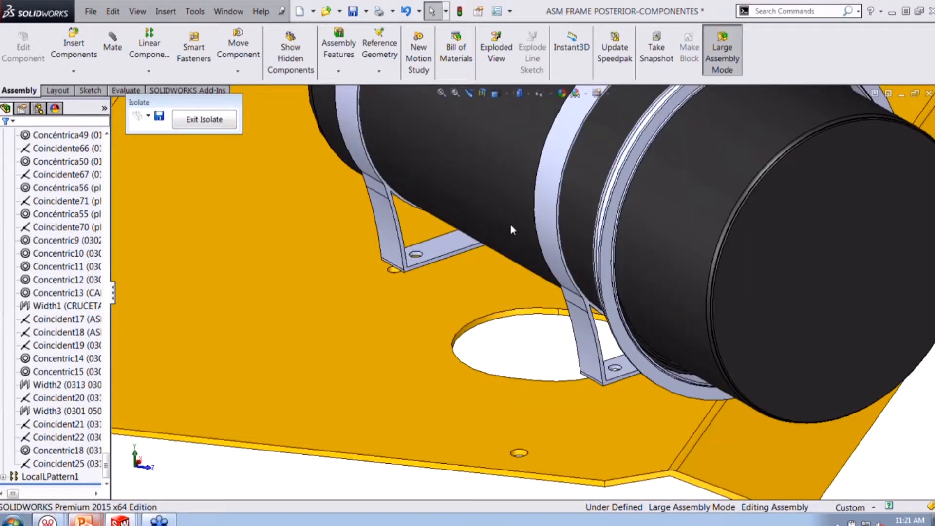
drag(510, 224, 900, 144)
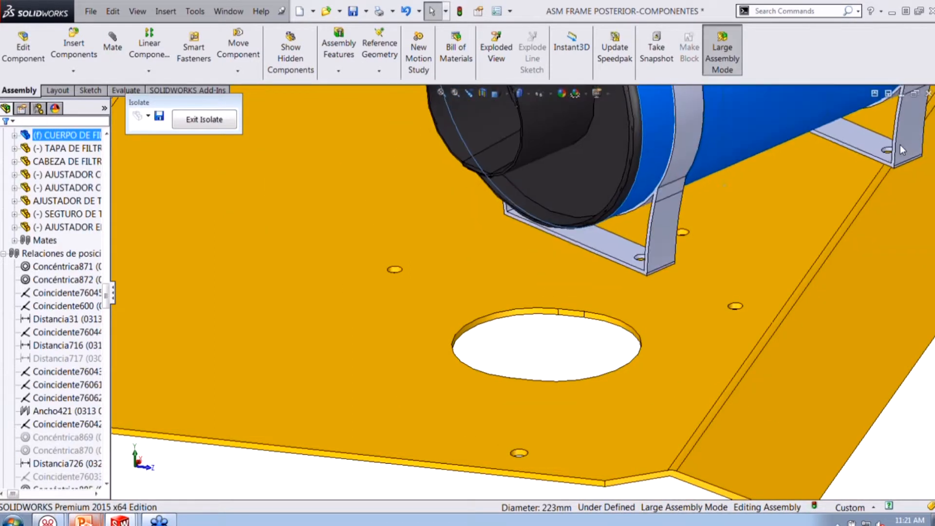
scroll(770, 209, down, 3)
click(555, 264)
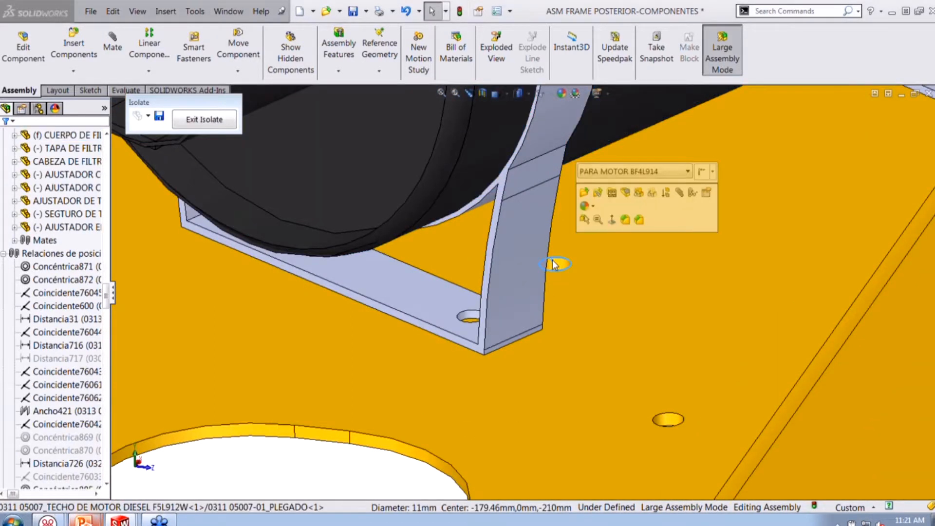
scroll(463, 317, down, 2)
ctrl+click(463, 317)
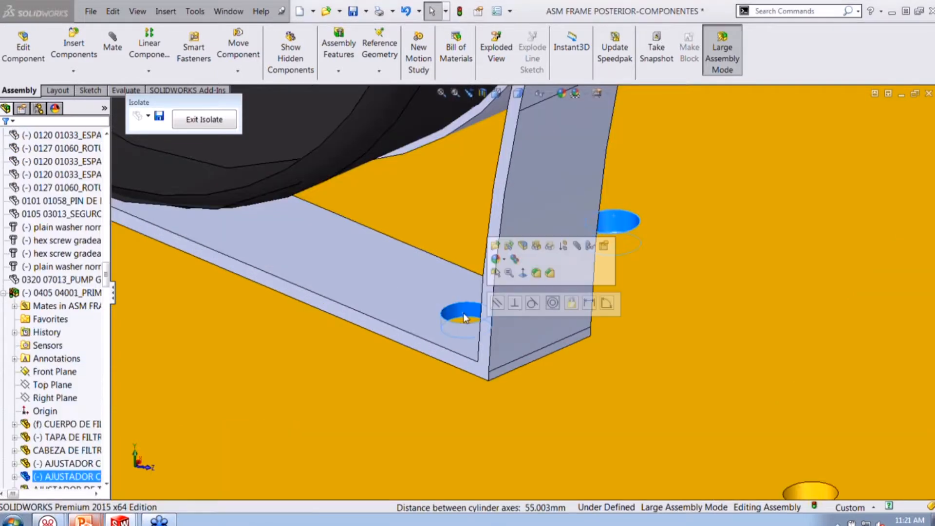
click(551, 302)
- Exit Isolate to restore the full rear frame assembly, and try to move the mounted air filter
scroll(551, 302, up, 12)
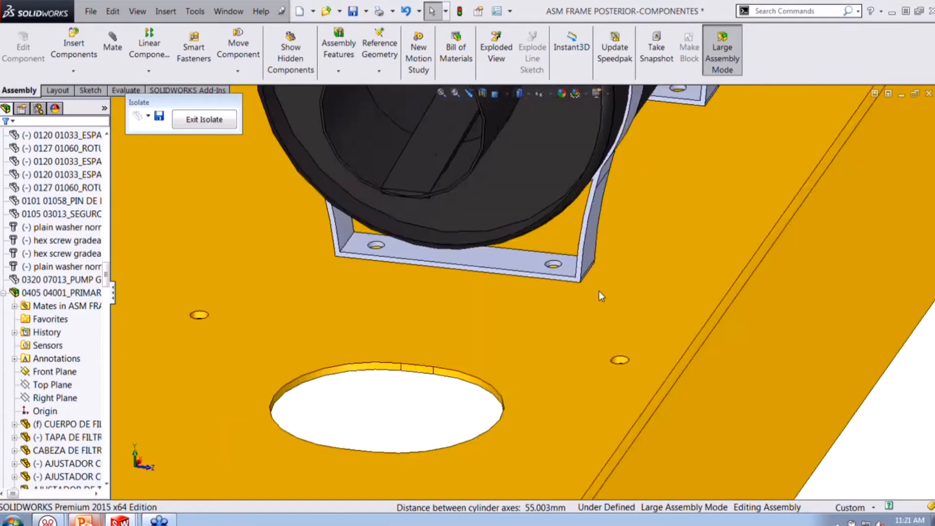
middle_click(599, 281)
middle_drag(600, 279, 571, 293)
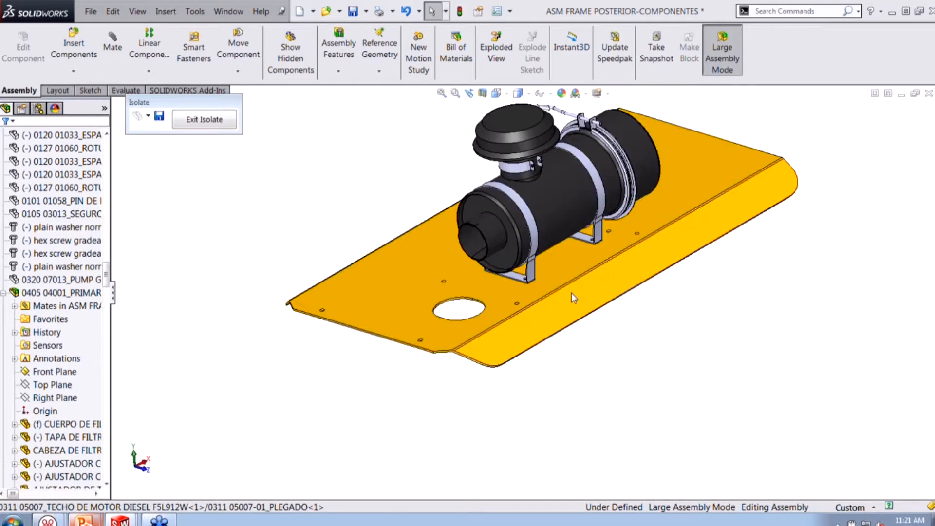
click(216, 120)
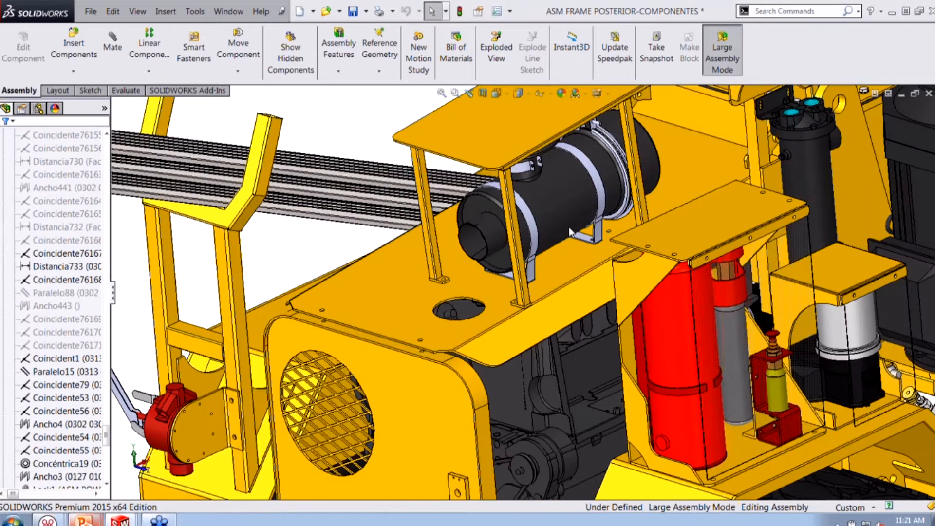
click(569, 227)
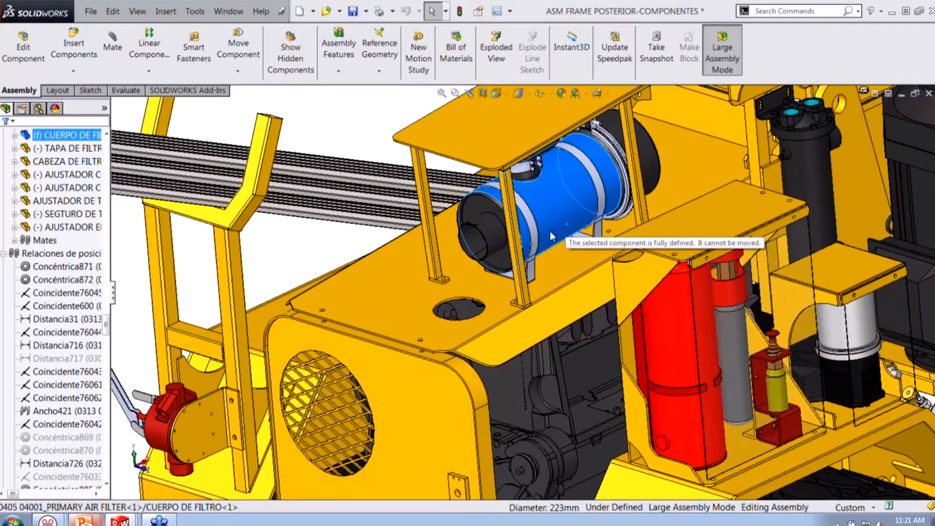
click(348, 122)
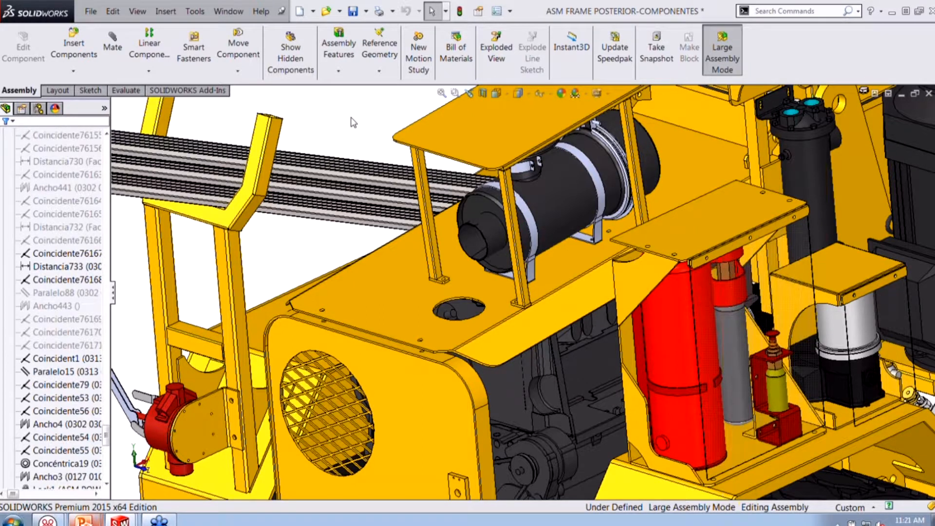
- Open the recent FRONT LIGHT assembly and rebuild the document
click(92, 14)
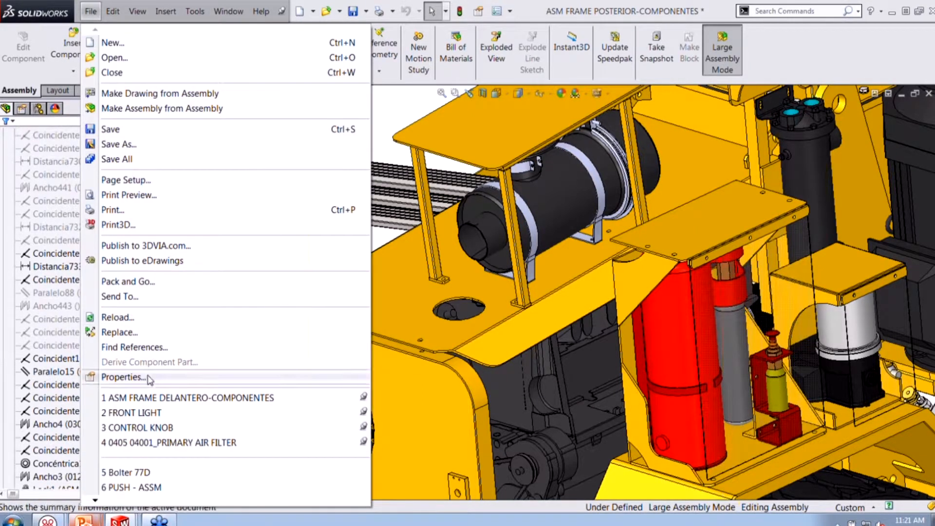
click(148, 420)
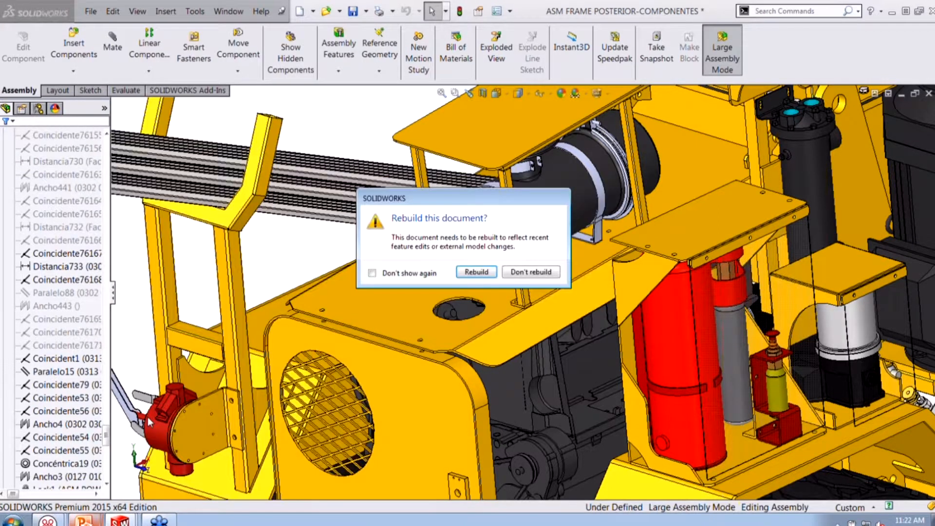
key(Return)
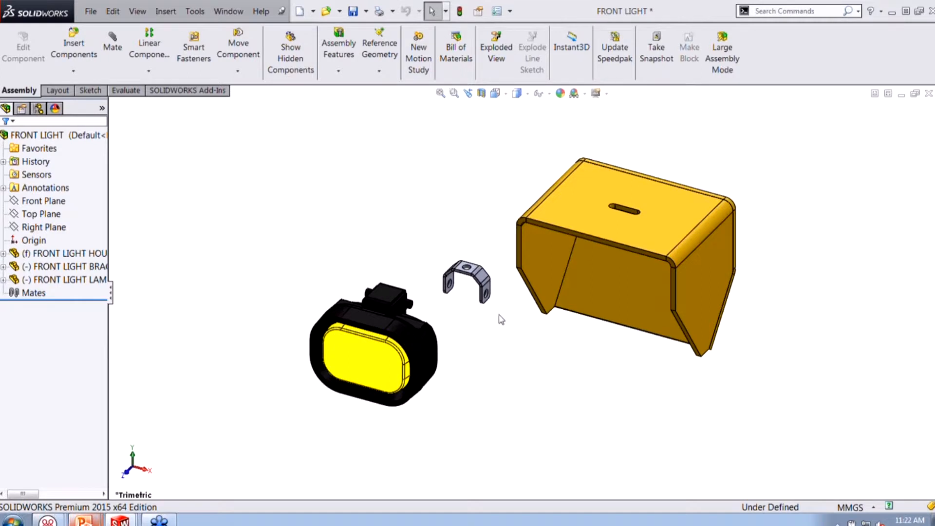
- Mate the light bracket's flat top face coincident with the underside of the housing's top plate
scroll(478, 268, down, 5)
click(463, 255)
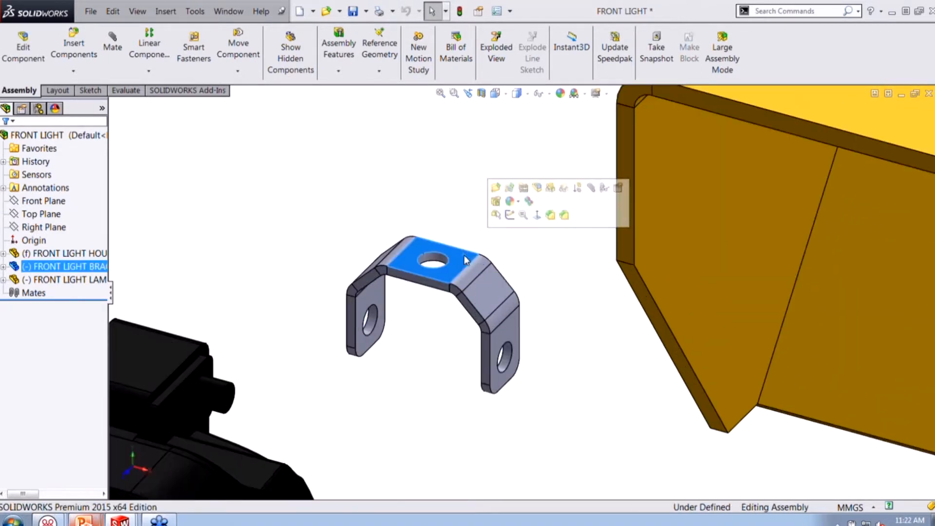
scroll(465, 256, up, 6)
middle_drag(659, 325, 664, 221)
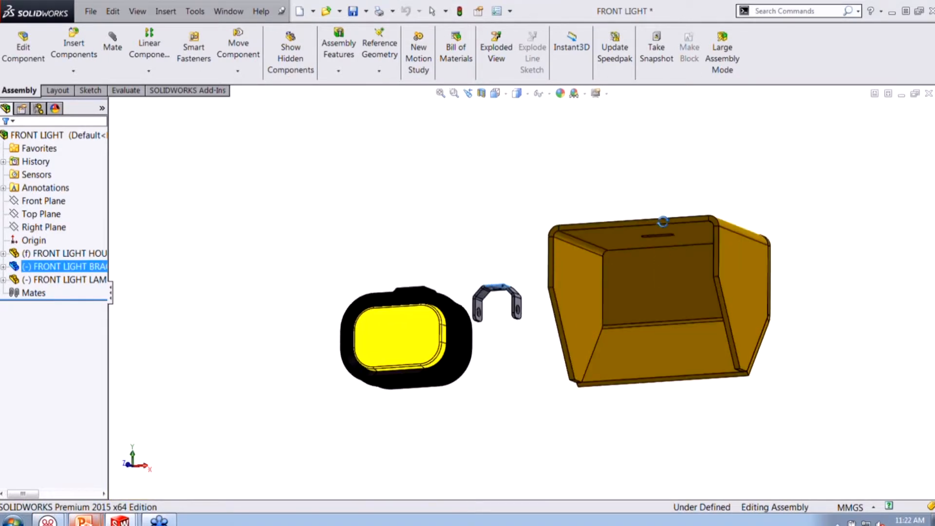
ctrl+click(619, 240)
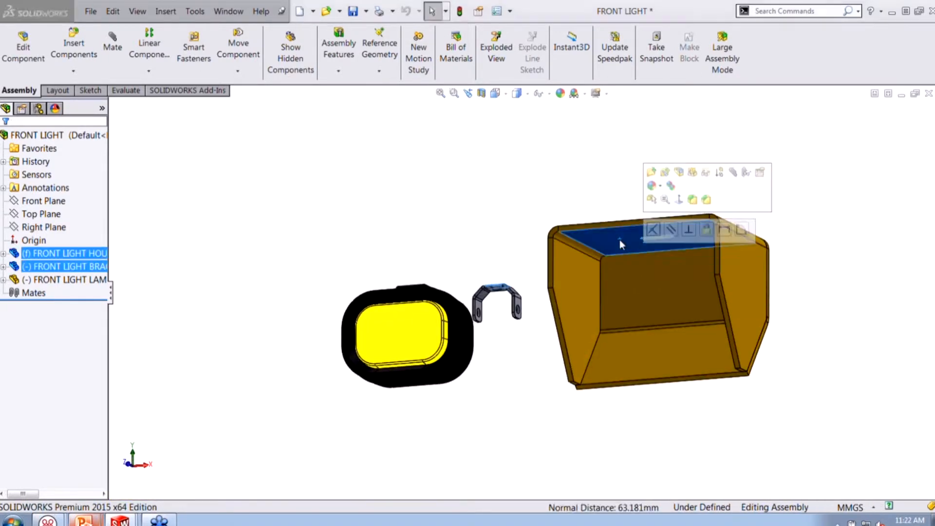
click(653, 229)
- Start a mechanical Slot mate using the cylindrical face of the bracket's top hole
scroll(505, 248, down, 3)
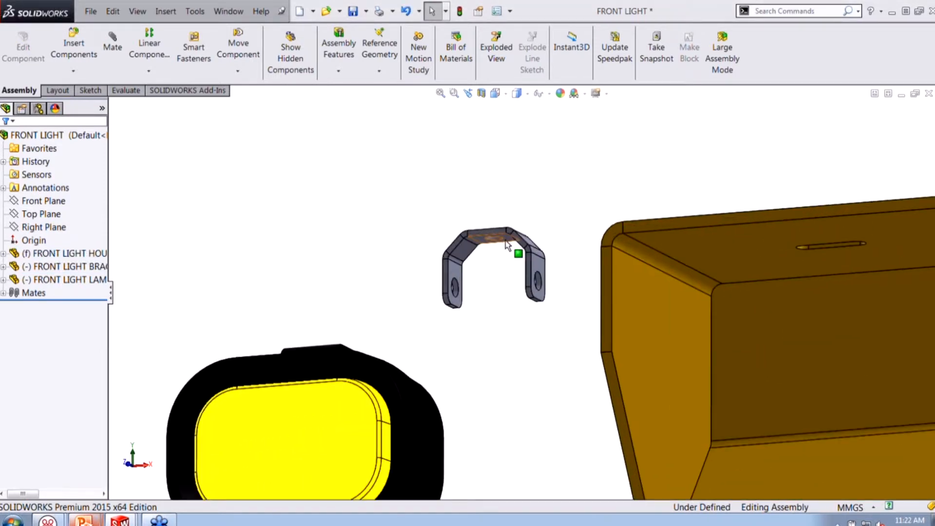
scroll(506, 241, down, 3)
scroll(730, 297, up, 3)
scroll(822, 302, down, 1)
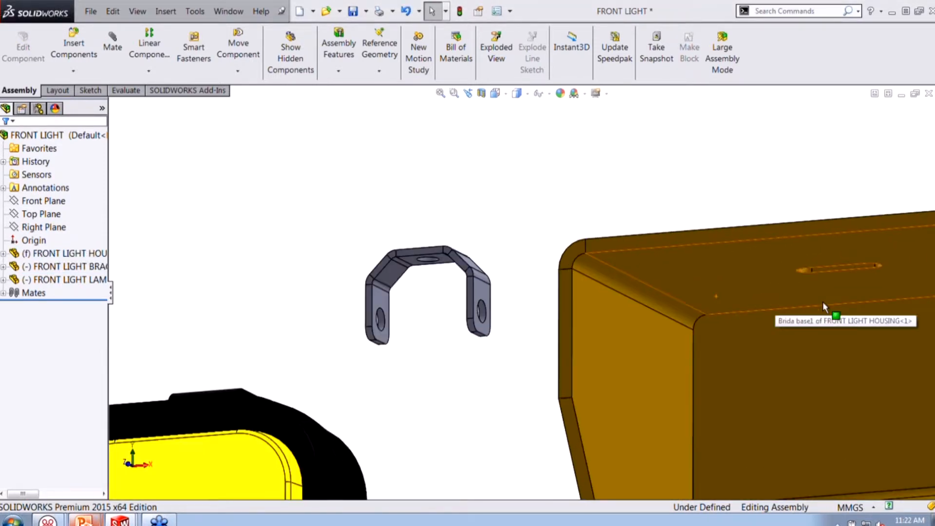
scroll(823, 302, down, 5)
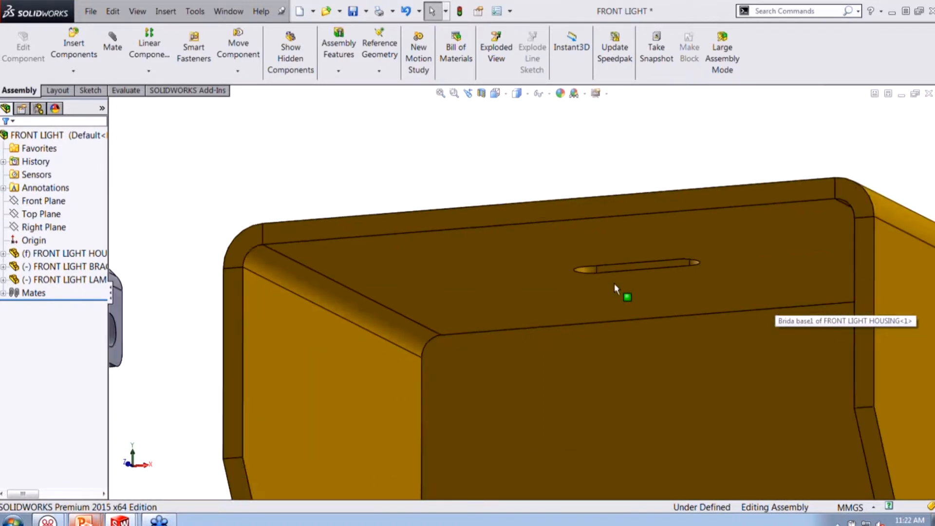
scroll(524, 295, up, 3)
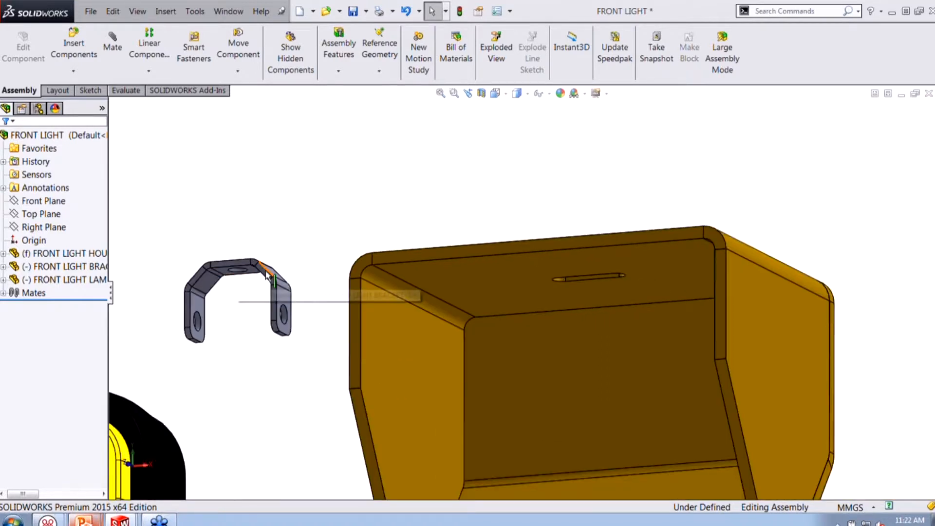
scroll(267, 276, down, 3)
click(320, 286)
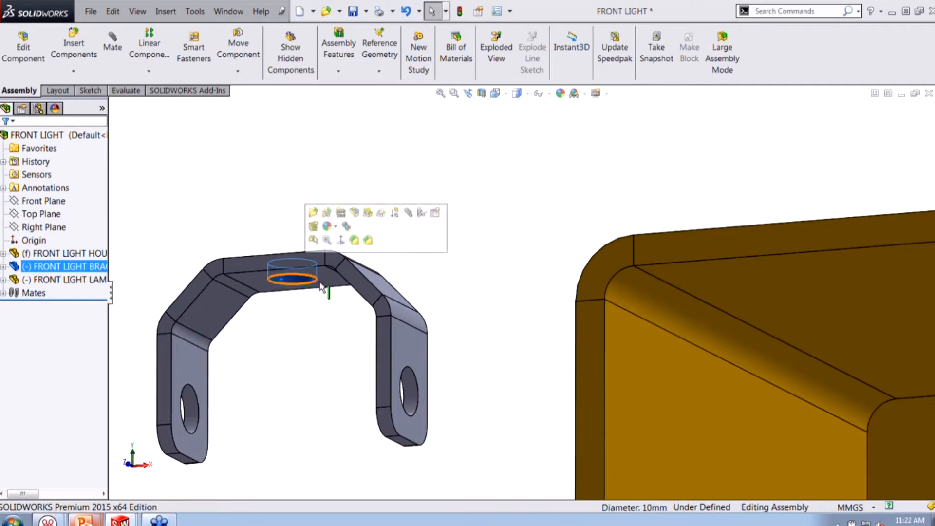
scroll(721, 355, up, 3)
scroll(776, 334, down, 4)
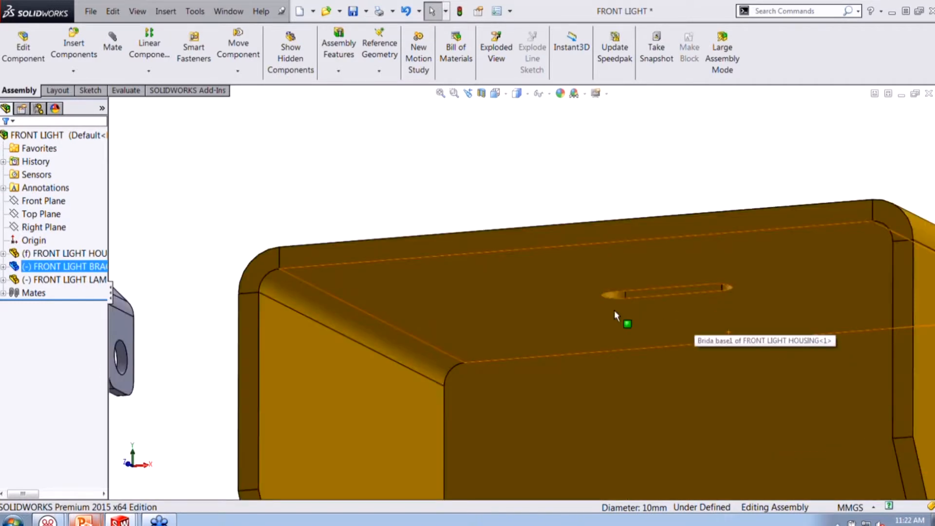
scroll(615, 311, down, 4)
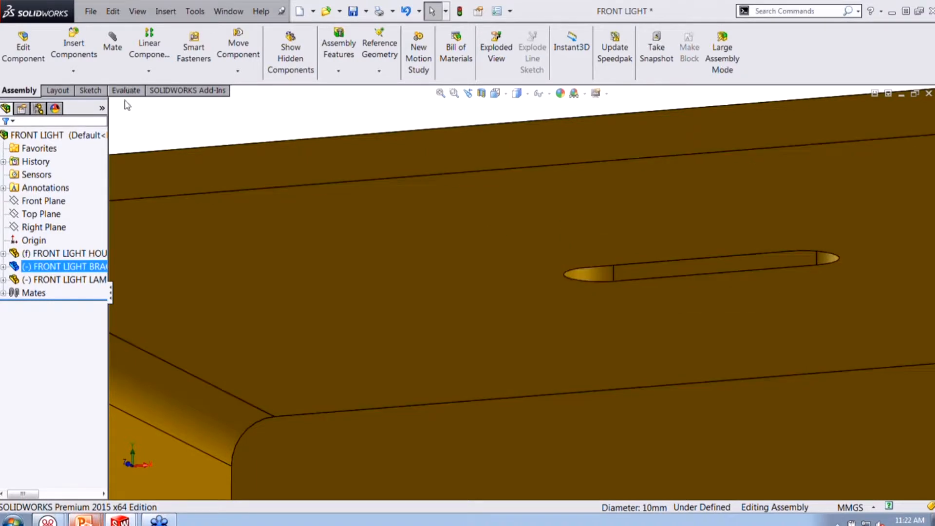
click(112, 45)
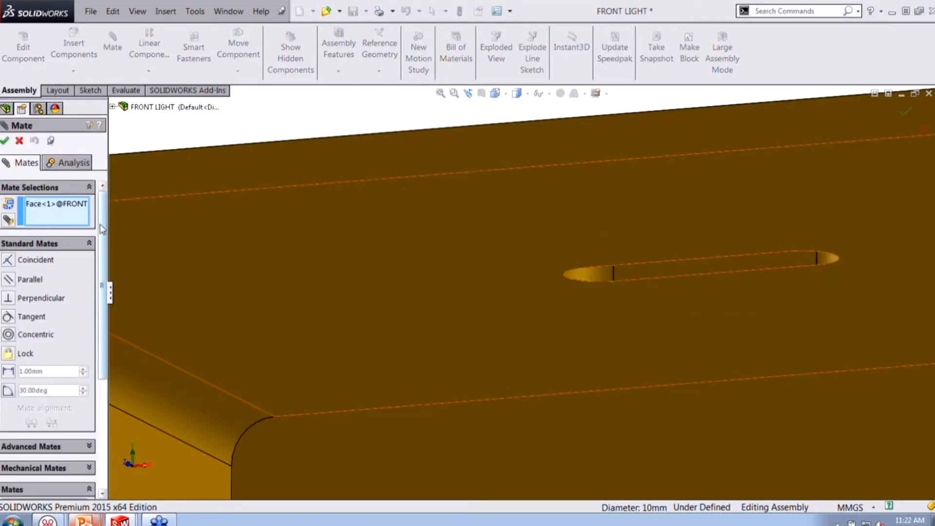
scroll(74, 327, down, 4)
click(74, 327)
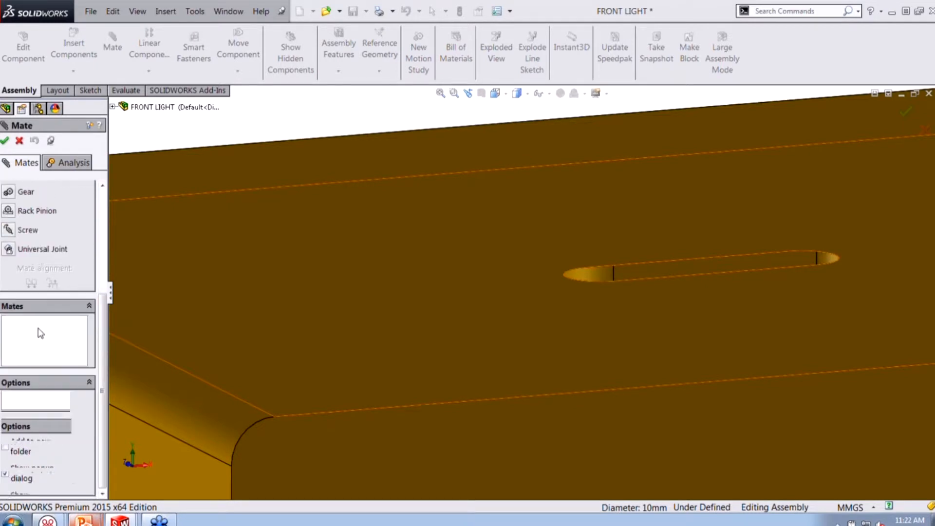
scroll(49, 292, up, 5)
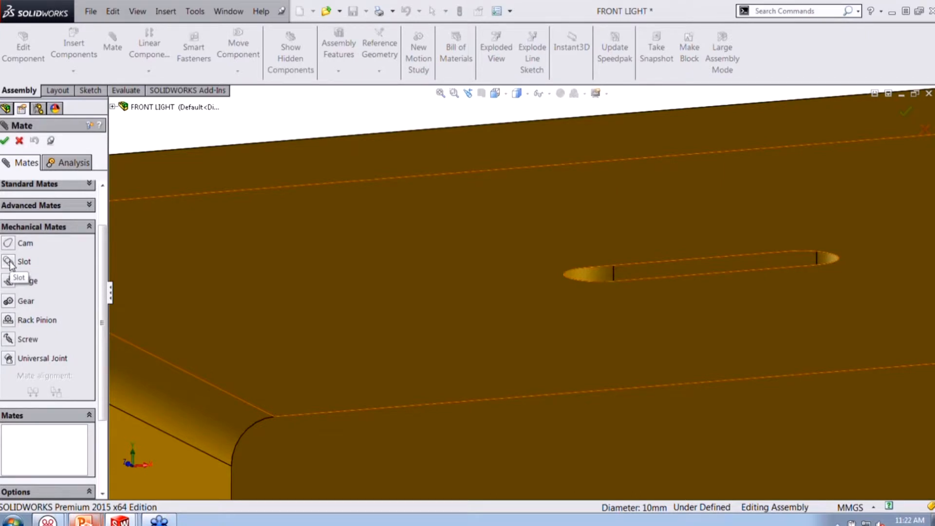
click(9, 262)
- Select a face of the slot in the housing's top plate as the second reference of the Slot mate
scroll(157, 386, up, 6)
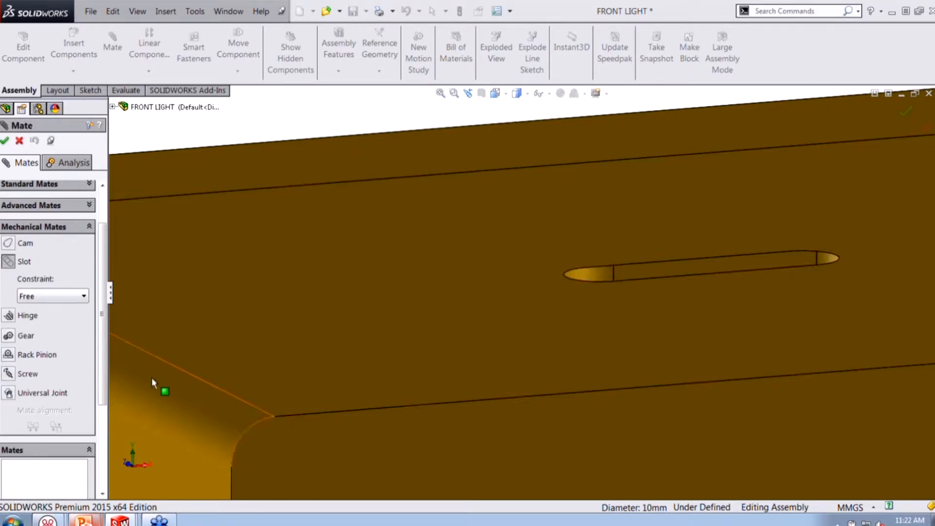
scroll(400, 294, down, 5)
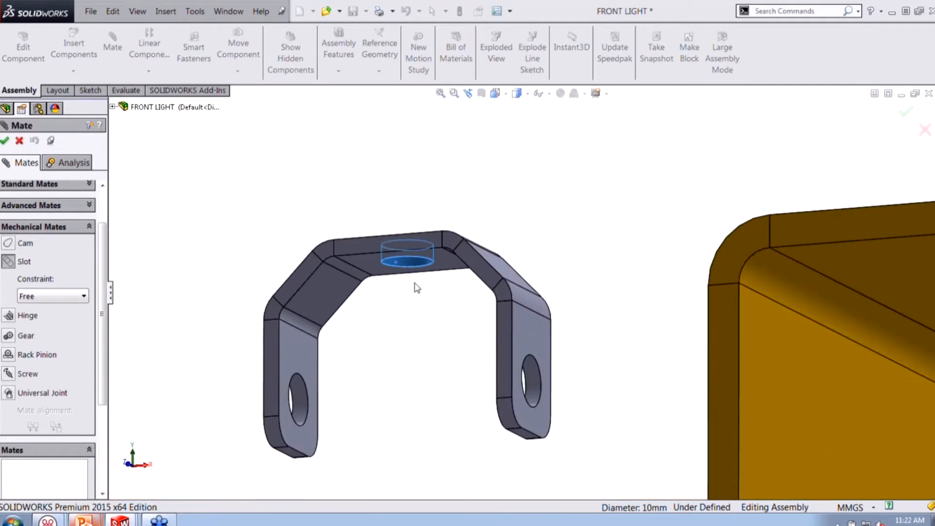
scroll(507, 377, up, 4)
scroll(760, 271, down, 4)
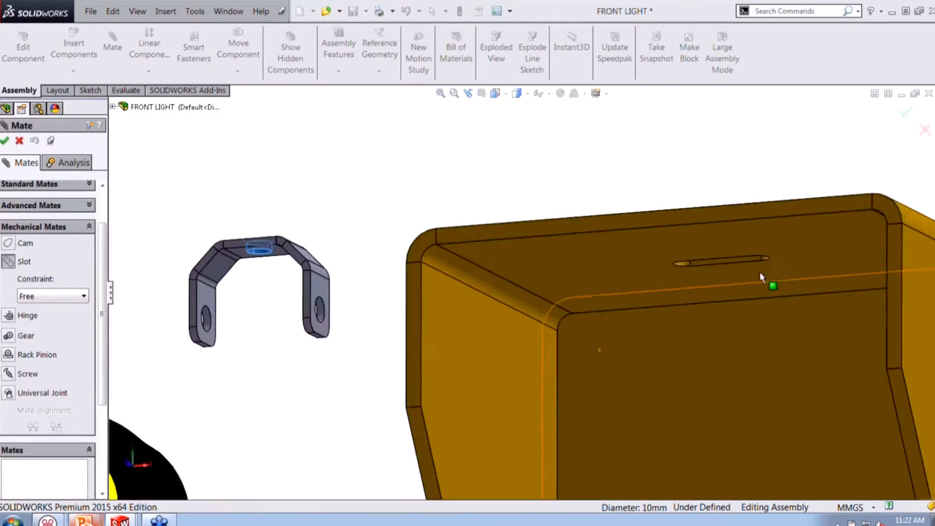
scroll(623, 267, down, 3)
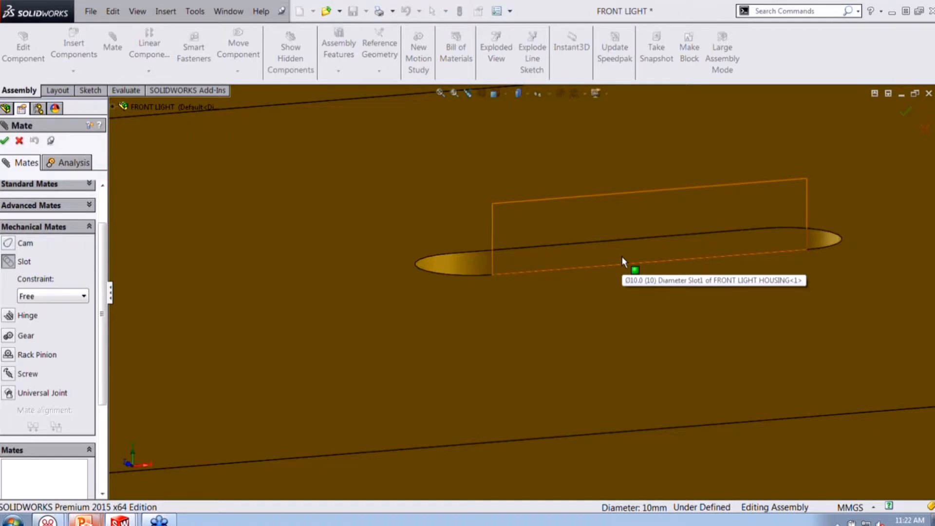
click(621, 256)
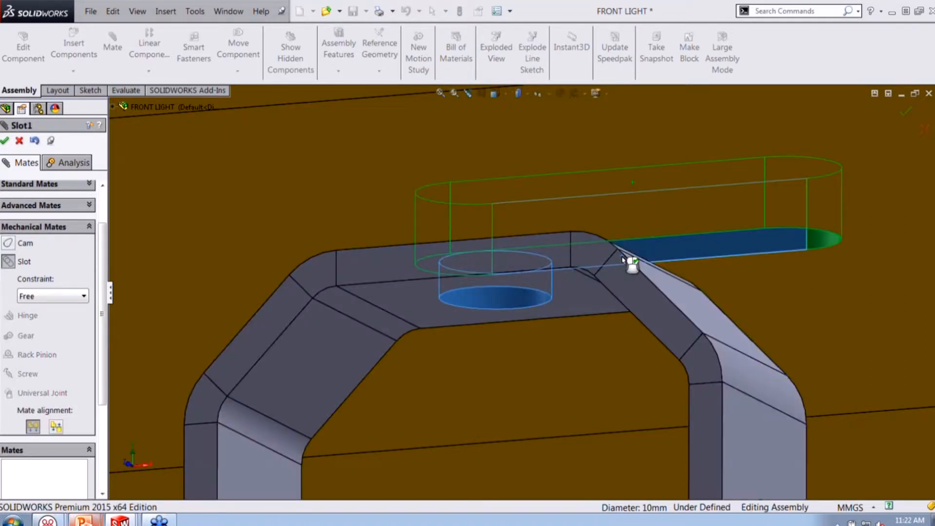
scroll(523, 290, up, 3)
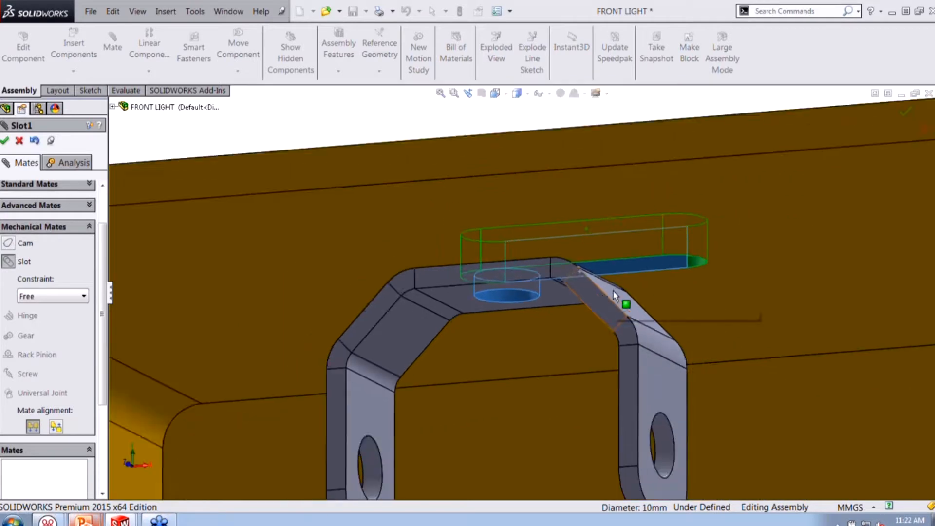
- Apply the Slot mate with the Center in Slot constraint and test how the bracket moves
click(43, 296)
click(39, 319)
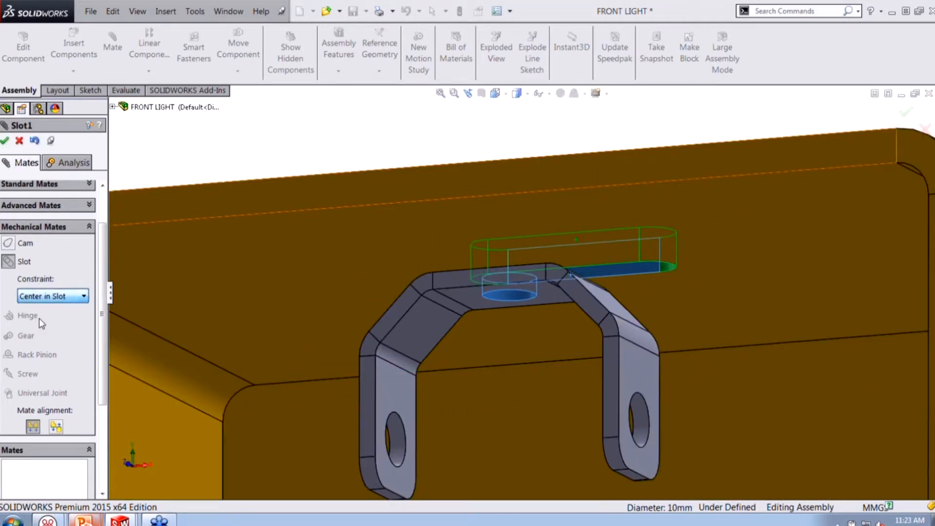
click(5, 141)
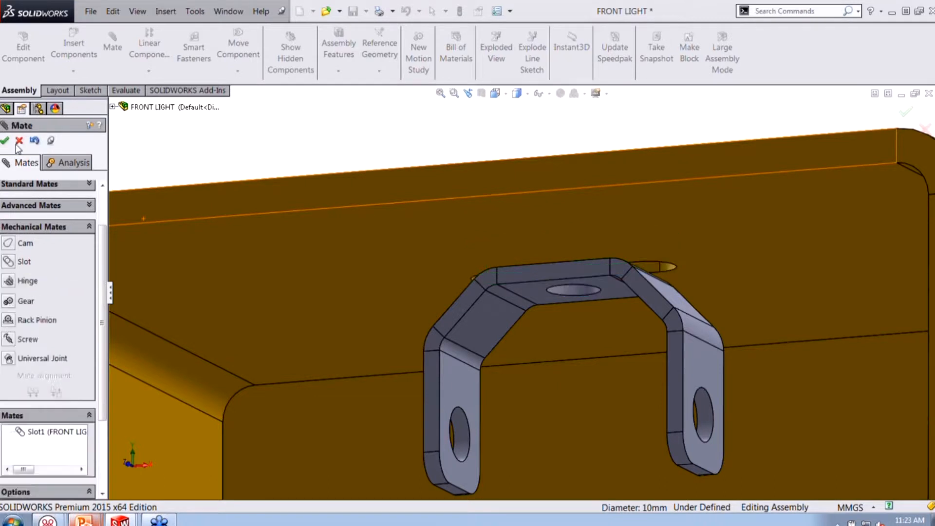
click(665, 306)
drag(745, 304, 427, 319)
- Reopen the bracket's Slot mate for editing and set its constraint to Free
click(42, 431)
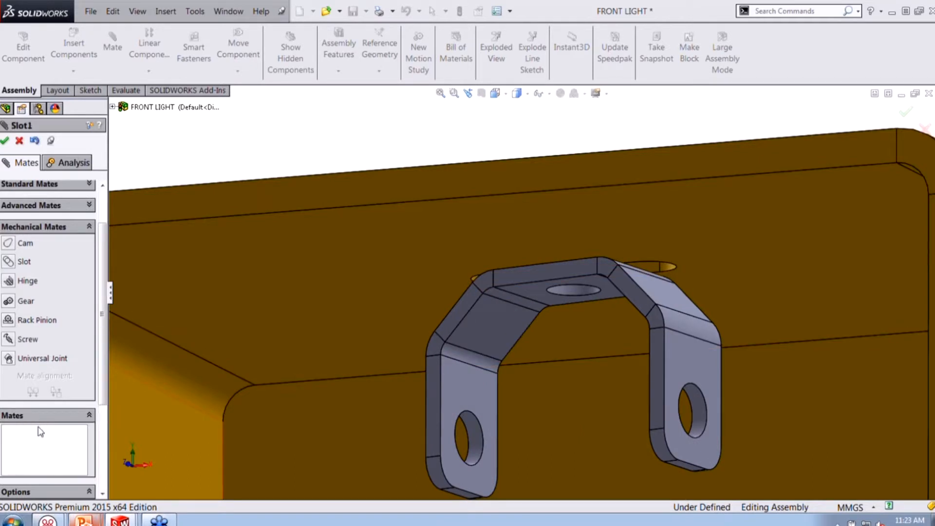
click(54, 296)
click(49, 310)
- Try the Distance Along Slot constraint on the Slot mate, stepping its distance up and down
click(53, 296)
click(52, 329)
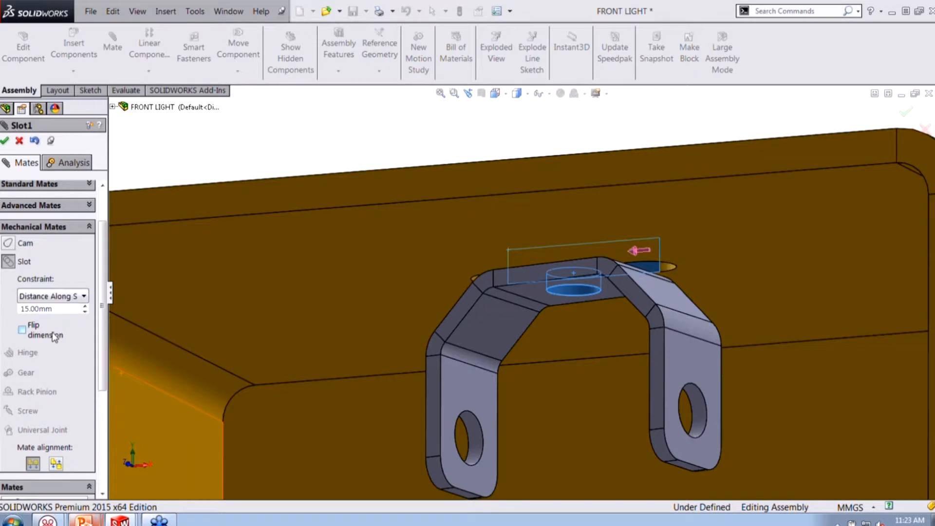
click(85, 307)
click(86, 313)
- Try the Percent Along Slot constraint on the Slot mate, raising the percentage to 59%
click(73, 299)
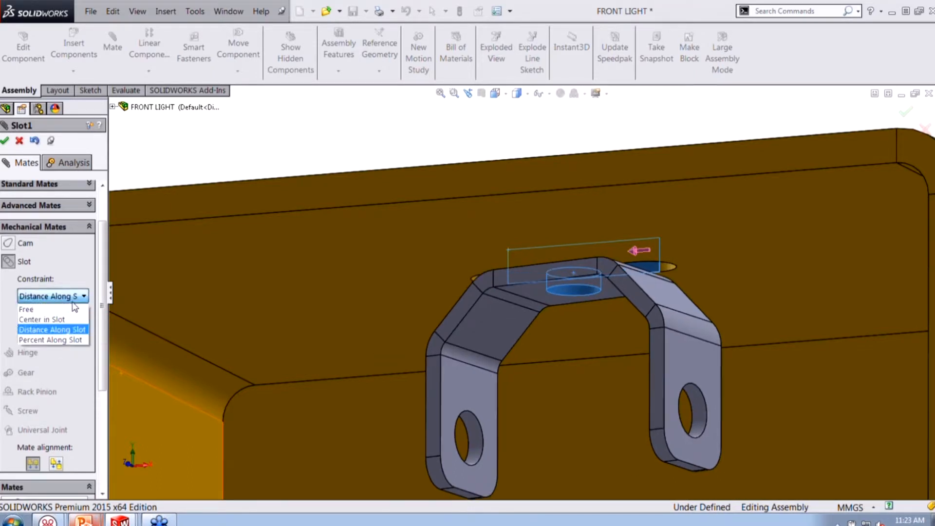
click(51, 340)
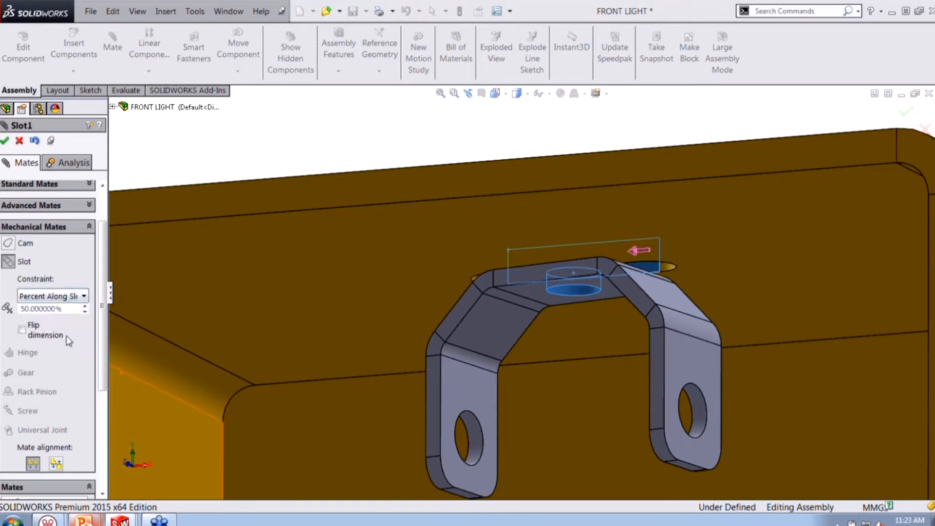
click(85, 306)
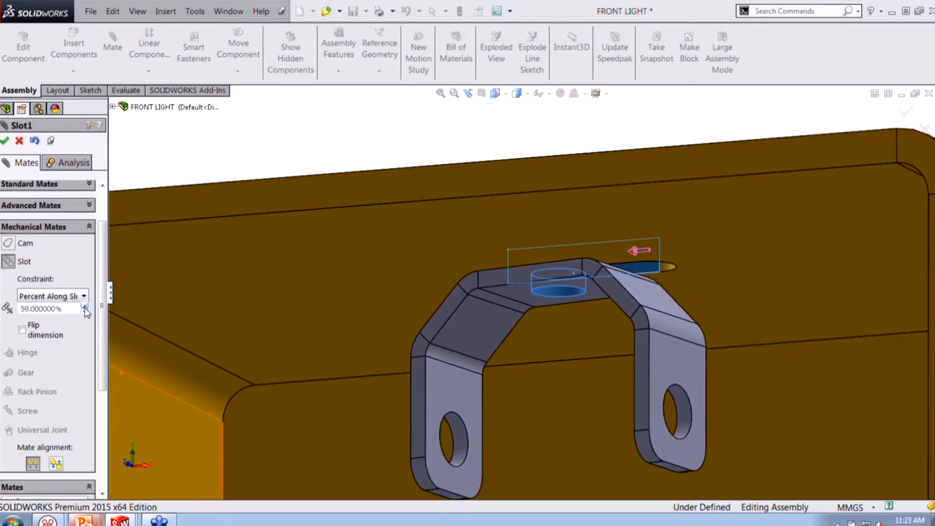
- Return the Slot mate's constraint to Free, finish mating, and slide the bracket along the housing slot
click(73, 297)
click(75, 311)
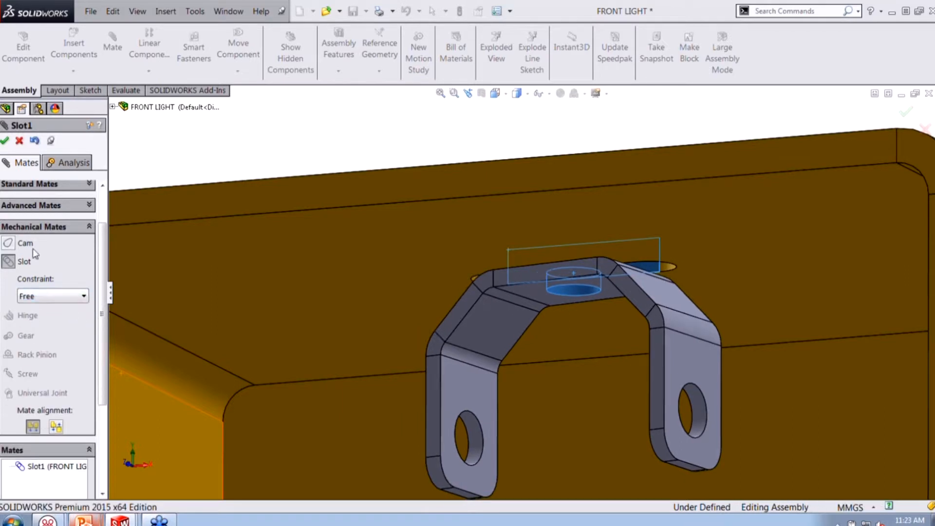
click(5, 141)
click(5, 141)
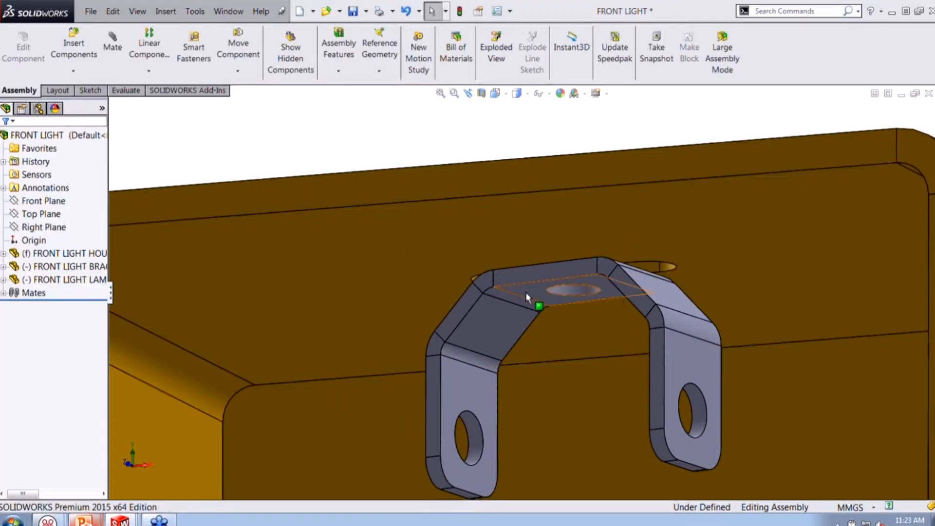
drag(607, 288, 404, 311)
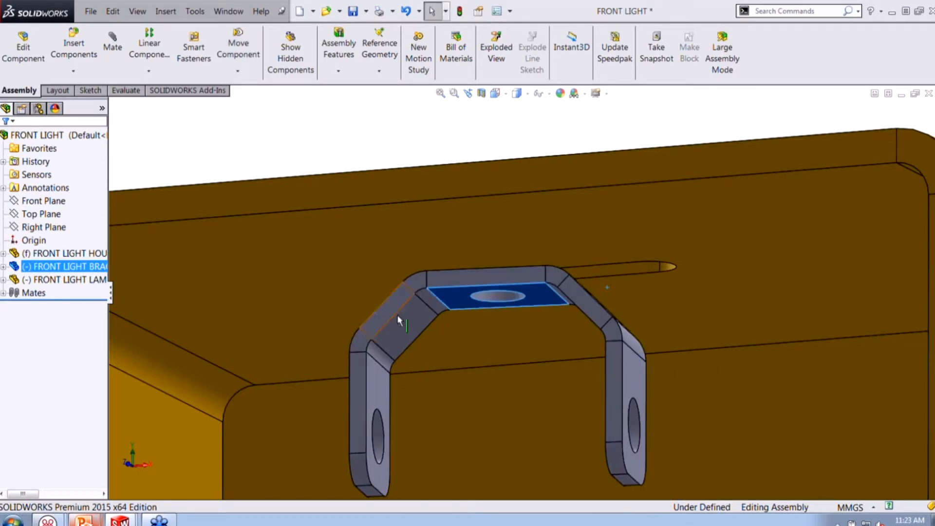
- Mate the lamp's side pin concentric with the hole in the nearer leg of the bracket, using the magnifying glass to select the hole
scroll(396, 328, up, 5)
right_drag(293, 371, 265, 427)
scroll(273, 355, down, 5)
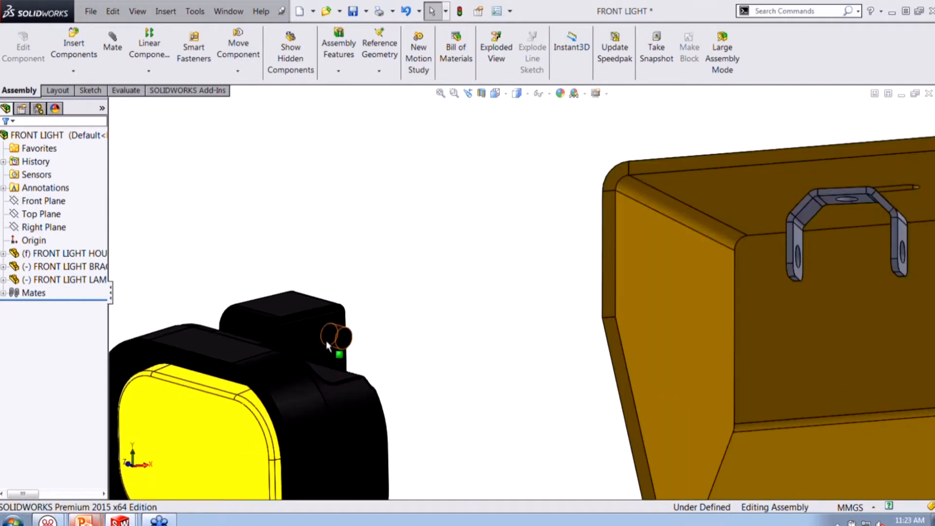
click(326, 341)
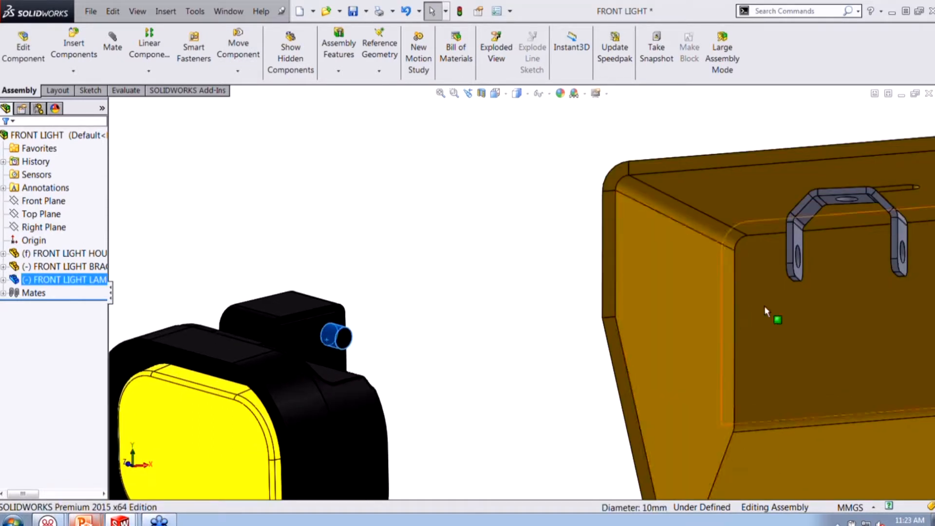
scroll(800, 258, down, 2)
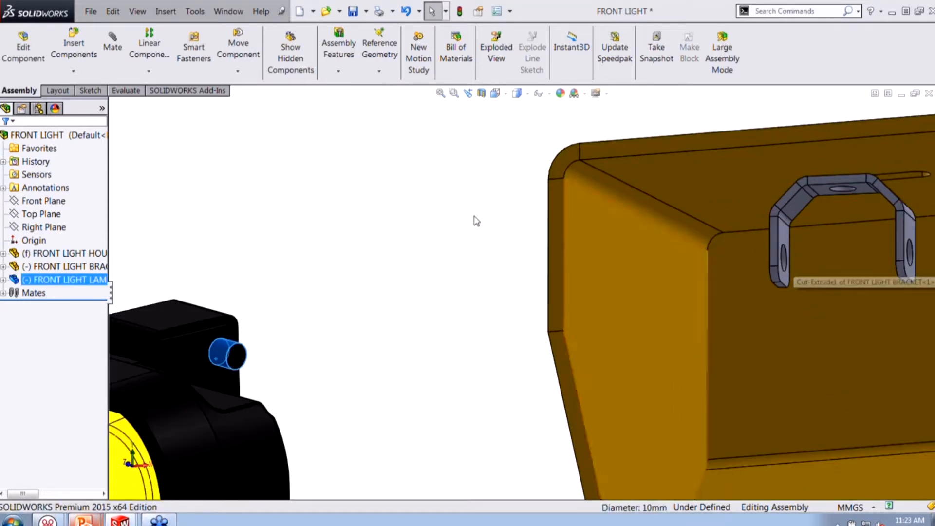
key(g)
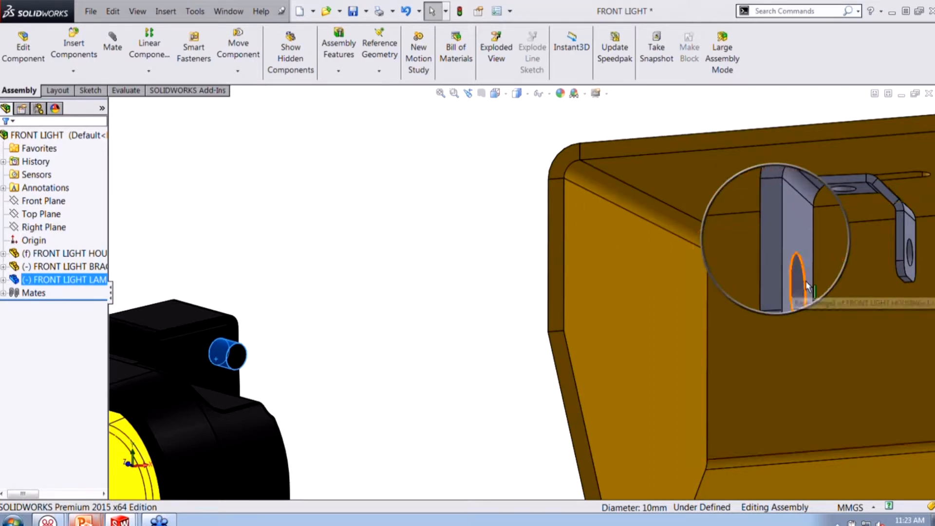
ctrl+click(798, 282)
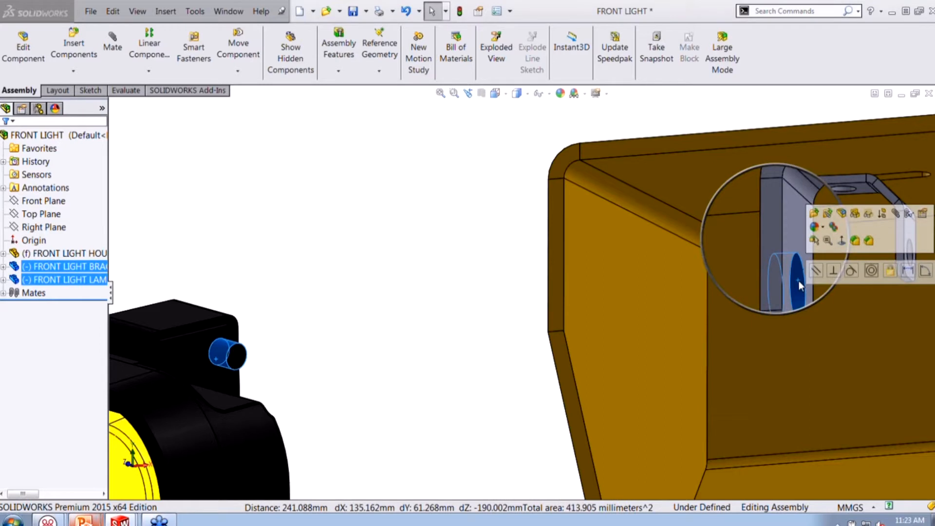
click(871, 272)
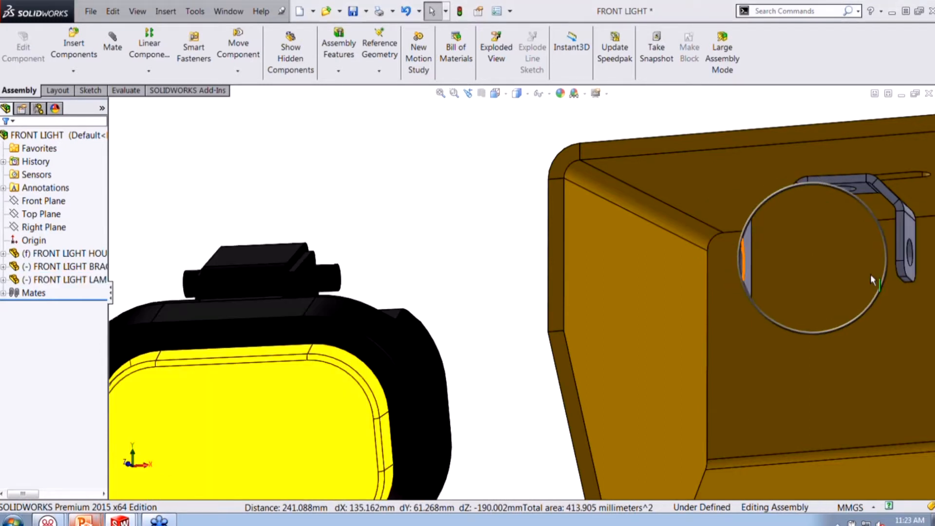
- Move the lamp in front of the housing's opening, next to the bracket
key(Escape)
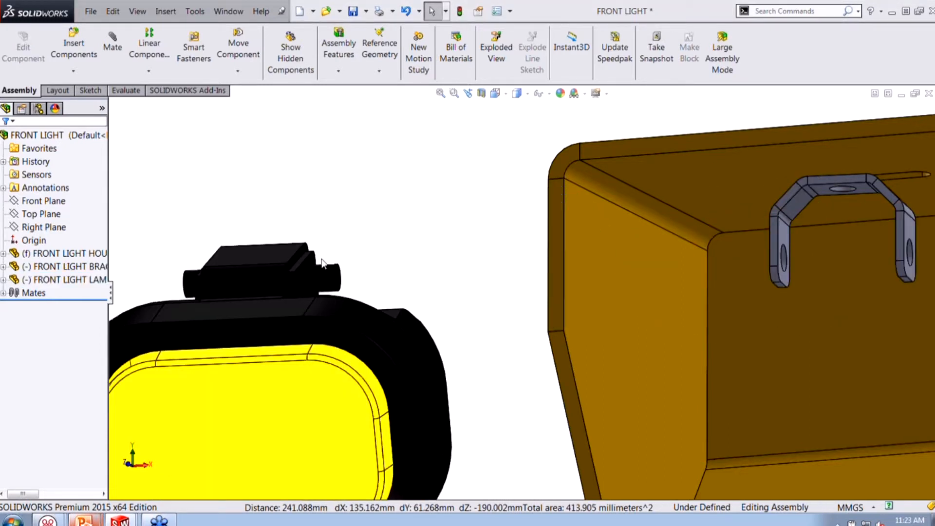
drag(251, 280, 844, 238)
scroll(819, 268, up, 2)
scroll(817, 270, down, 1)
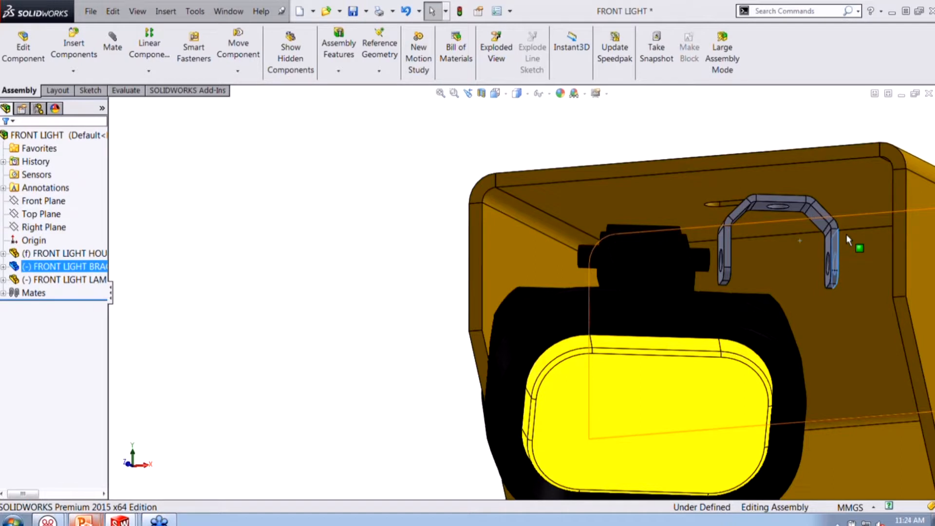
- Examine the inner faces of the bracket's legs and the side faces of the lamp's mounting block, then clear the selection
scroll(845, 233, down, 5)
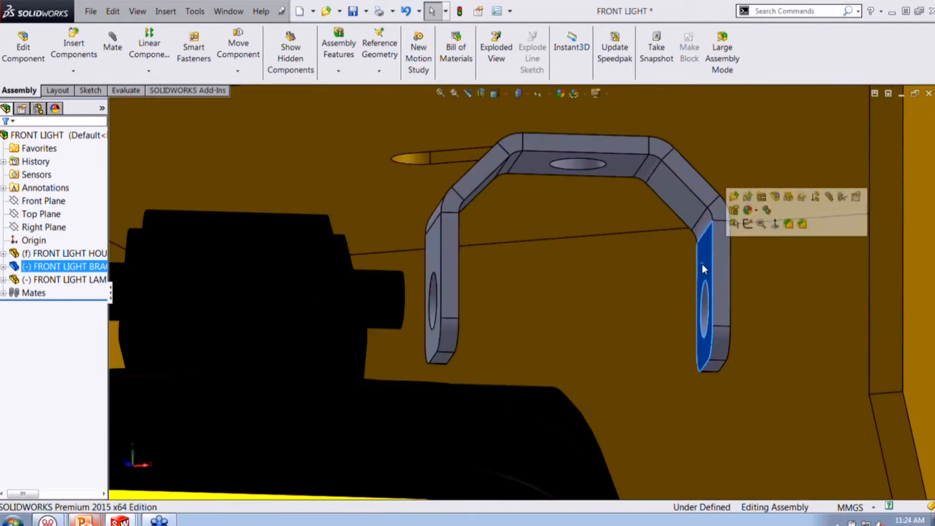
scroll(431, 311, up, 2)
scroll(390, 317, down, 5)
click(297, 312)
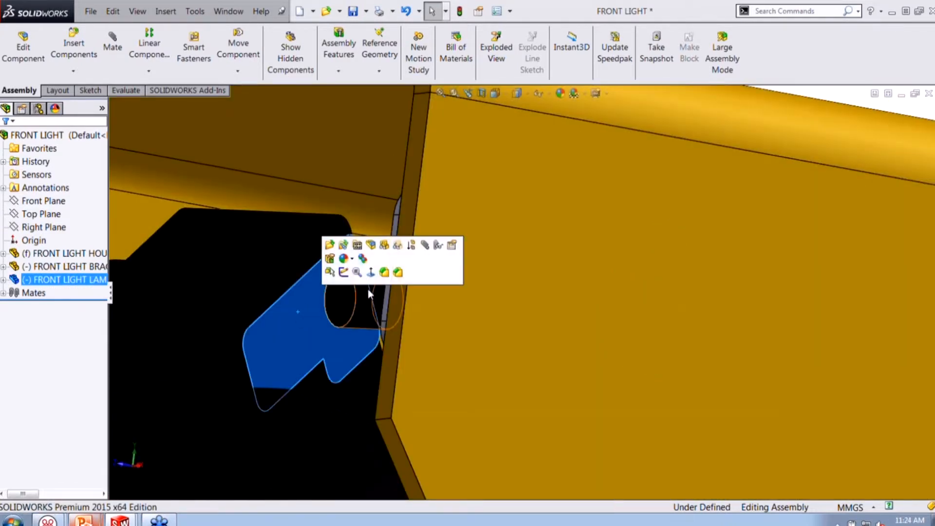
scroll(389, 321, up, 3)
middle_drag(407, 313, 467, 278)
click(472, 275)
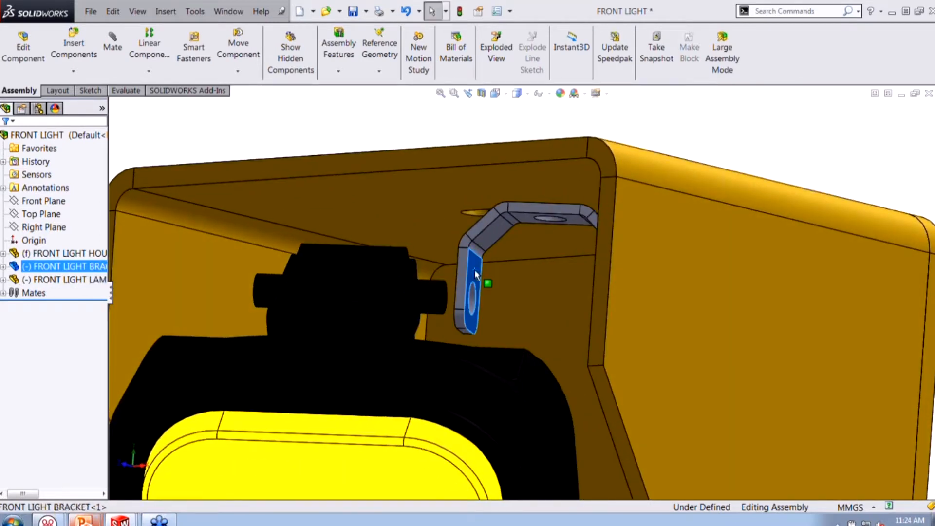
middle_drag(314, 284, 279, 318)
click(271, 308)
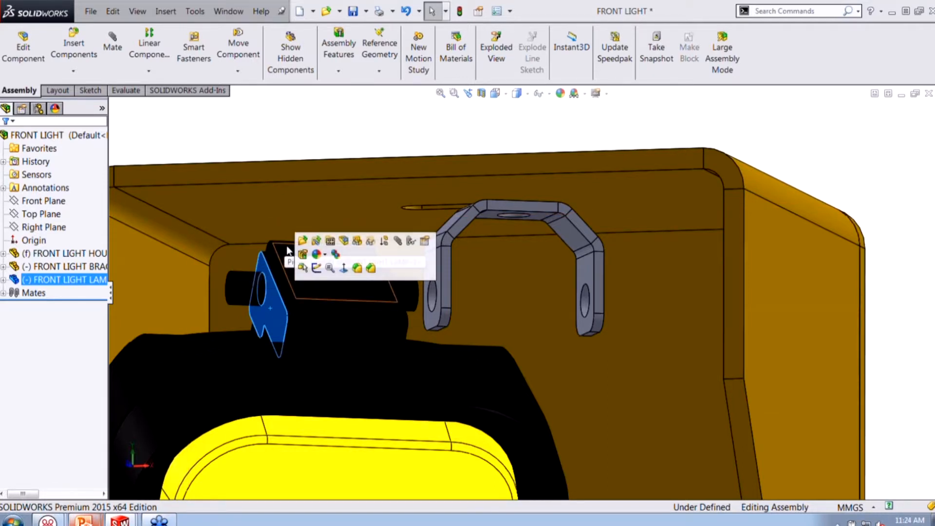
click(236, 150)
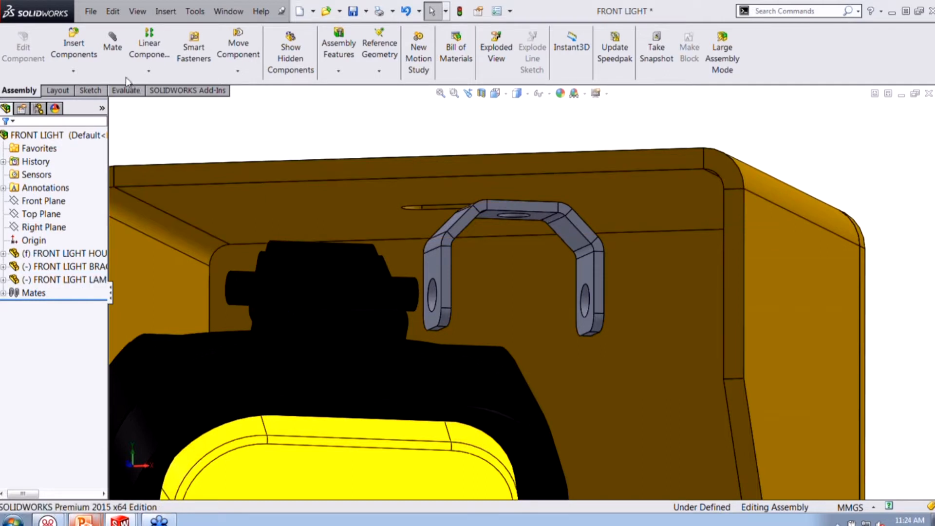
- Start an advanced Width mate and pick the inner faces of both bracket legs as the width selections
click(113, 48)
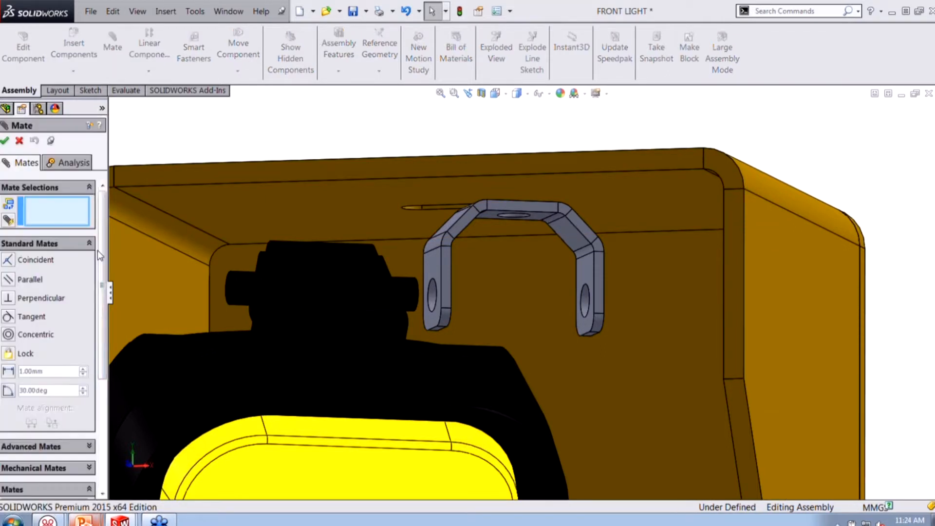
scroll(104, 266, down, 3)
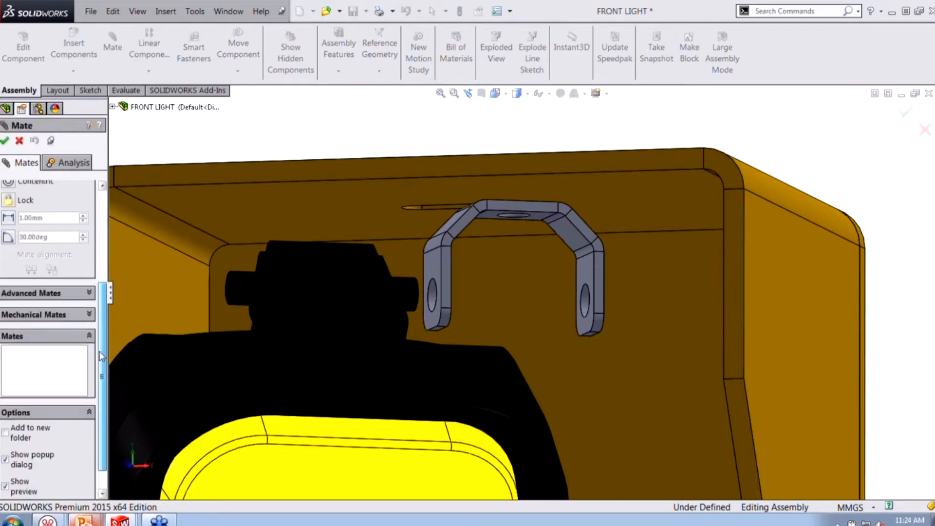
click(66, 293)
scroll(104, 287, up, 5)
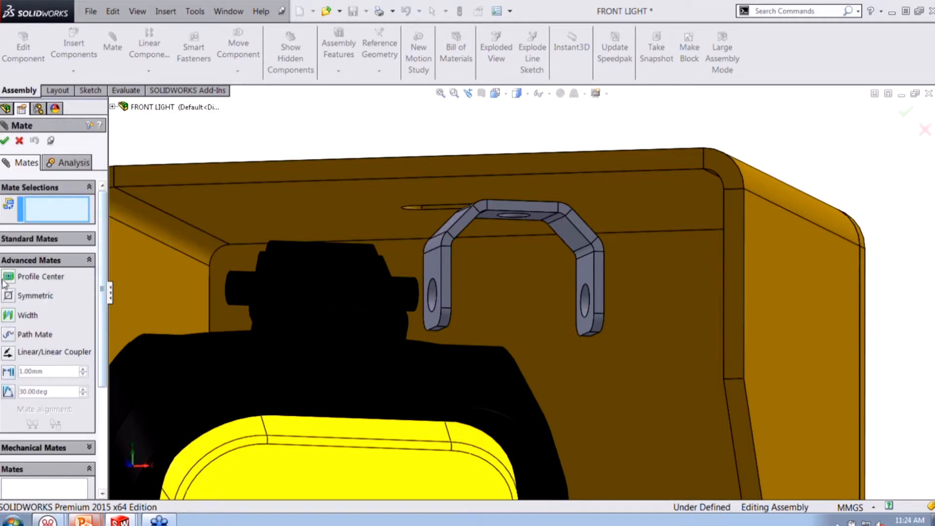
click(8, 315)
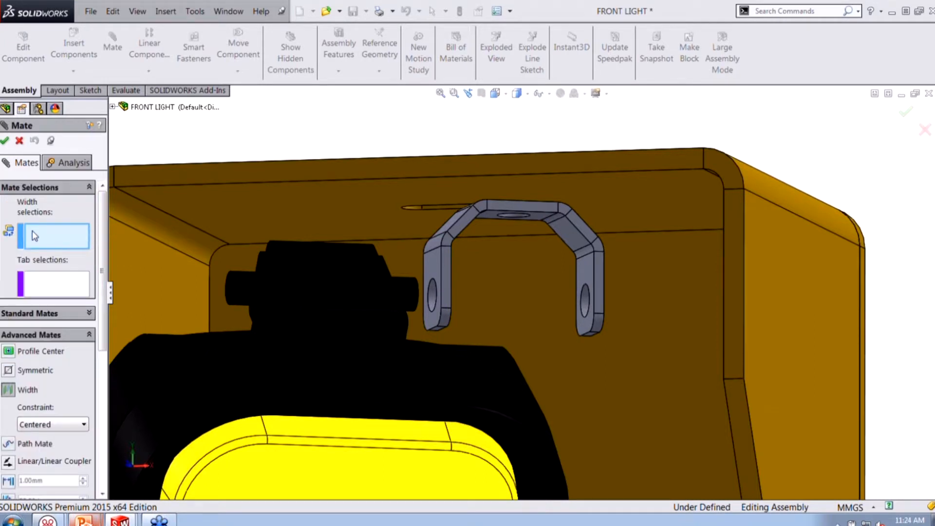
click(591, 273)
middle_drag(535, 317, 336, 268)
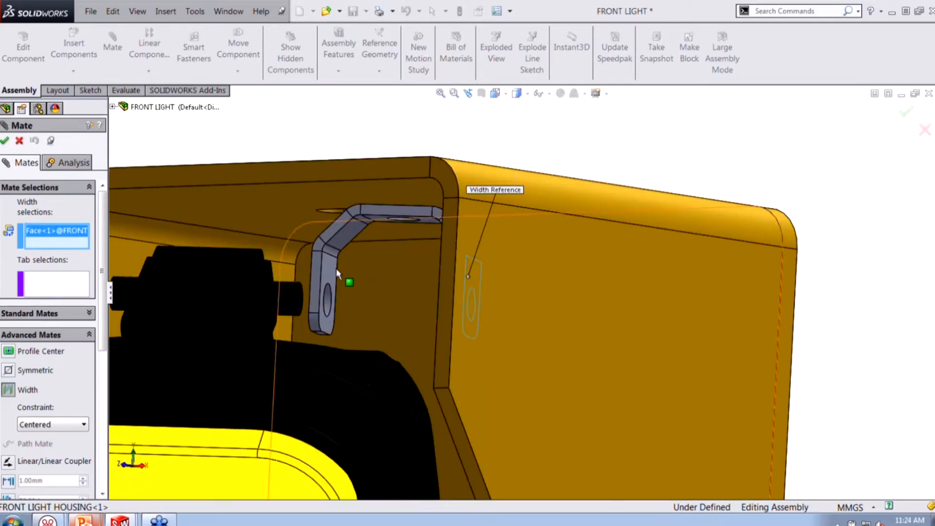
click(334, 270)
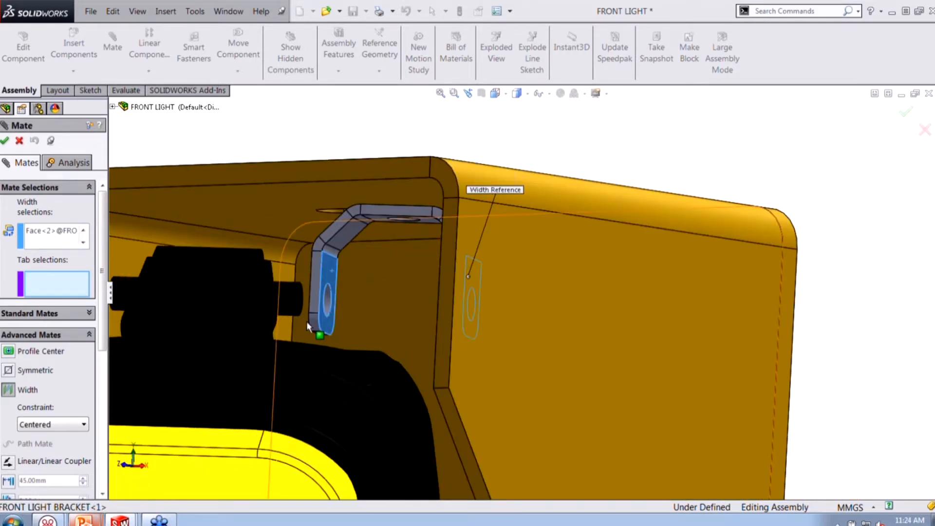
- Pick the two opposite side faces of the lamp's mounting block as the tab selections of the Width mate
scroll(263, 328, down, 2)
click(263, 327)
scroll(260, 327, up, 1)
scroll(260, 327, up, 2)
middle_drag(260, 326, 308, 306)
click(308, 306)
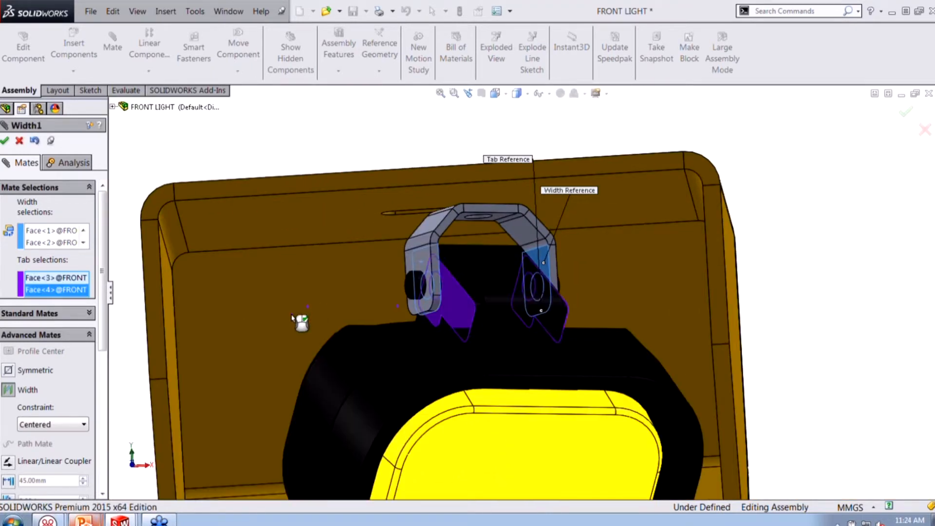
- Try the Free constraint on the Width mate and move the lamp between the bracket legs
scroll(60, 354, down, 3)
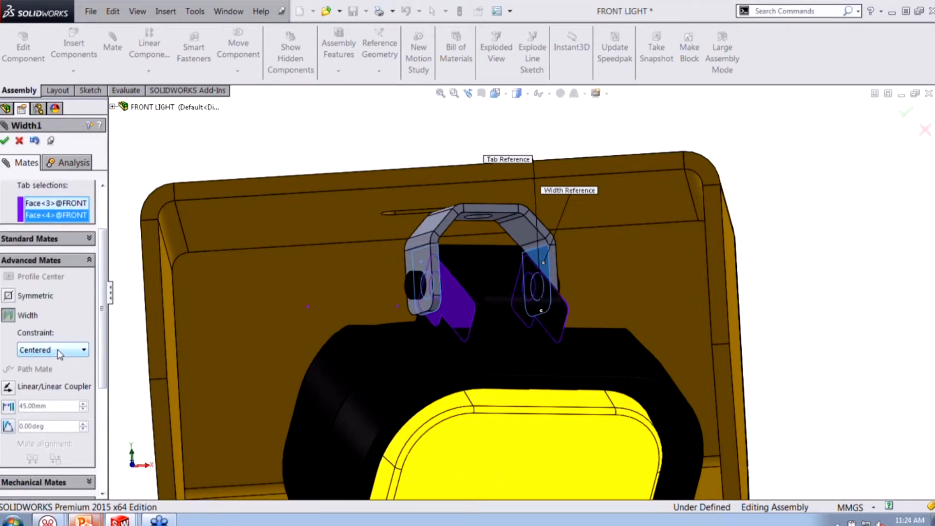
click(59, 350)
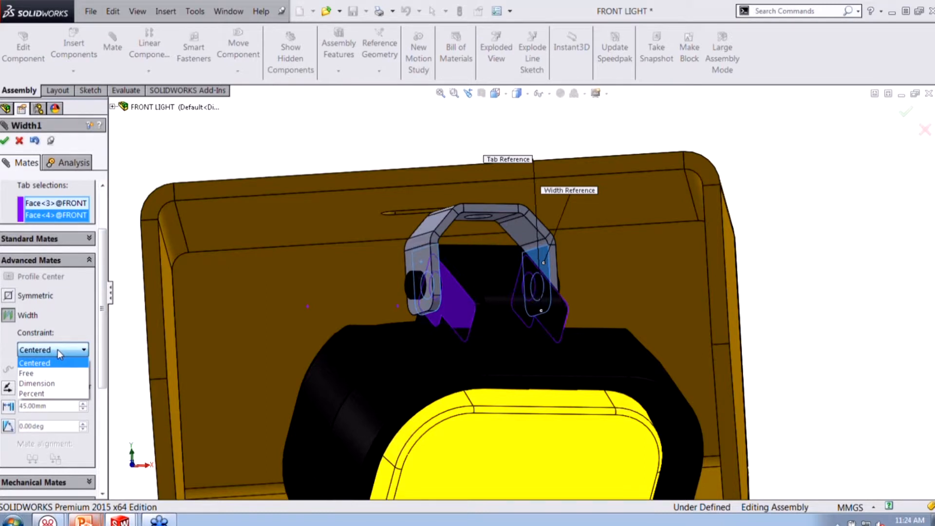
click(27, 373)
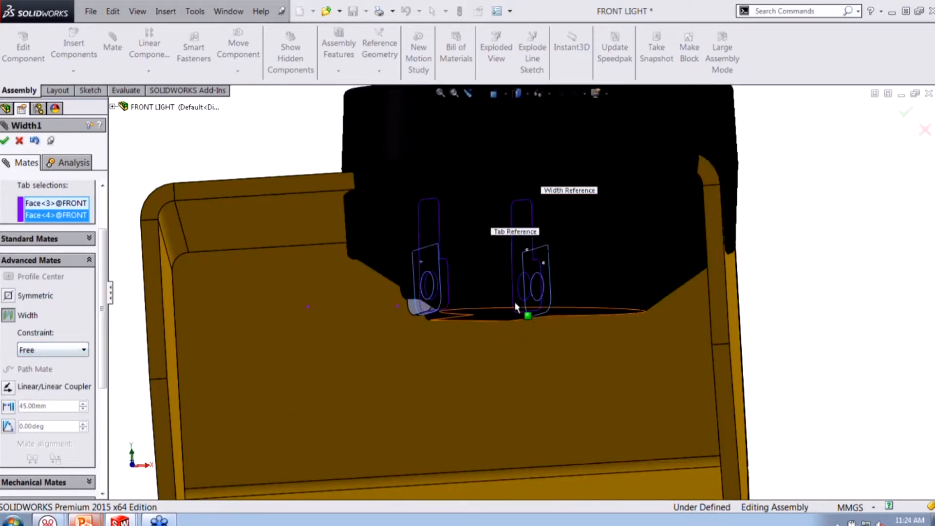
click(466, 300)
drag(466, 300, 357, 284)
scroll(500, 280, down, 2)
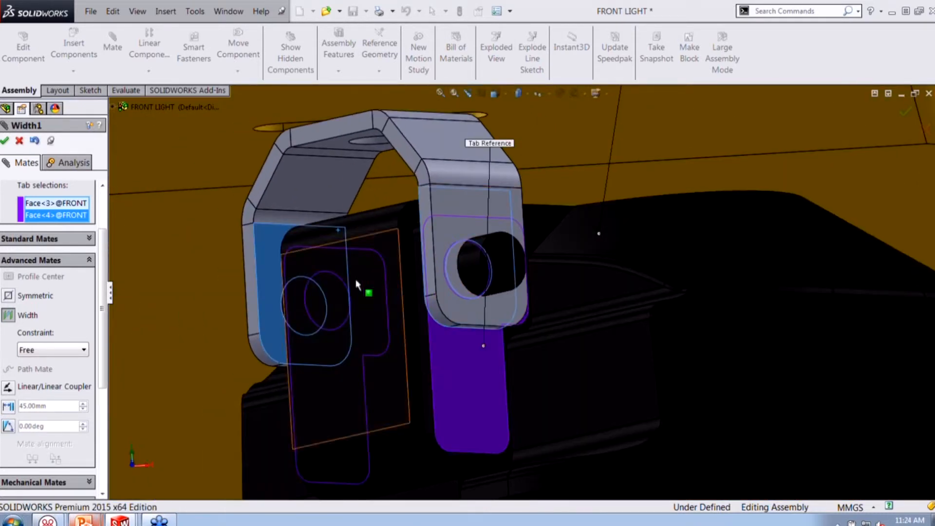
- Try the Dimension, Percent and Centered constraints on the Width mate
click(27, 350)
click(32, 385)
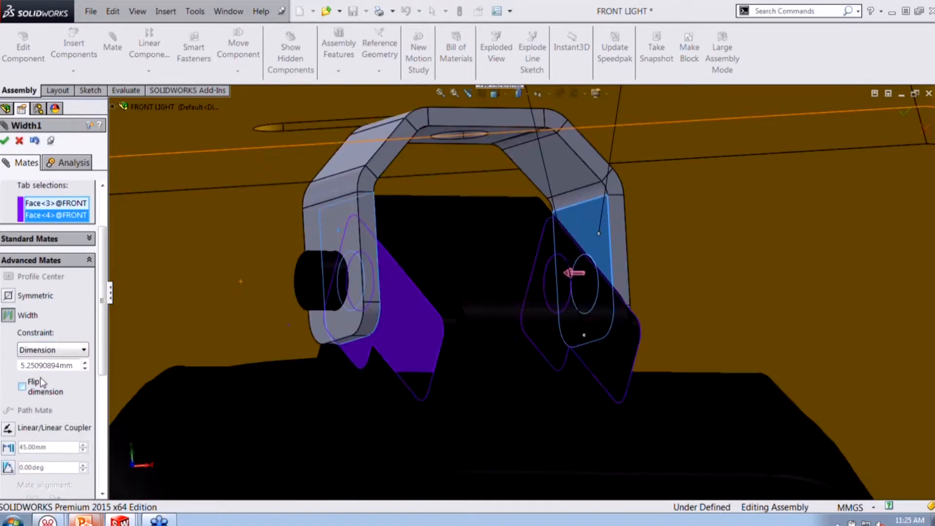
click(61, 350)
click(57, 391)
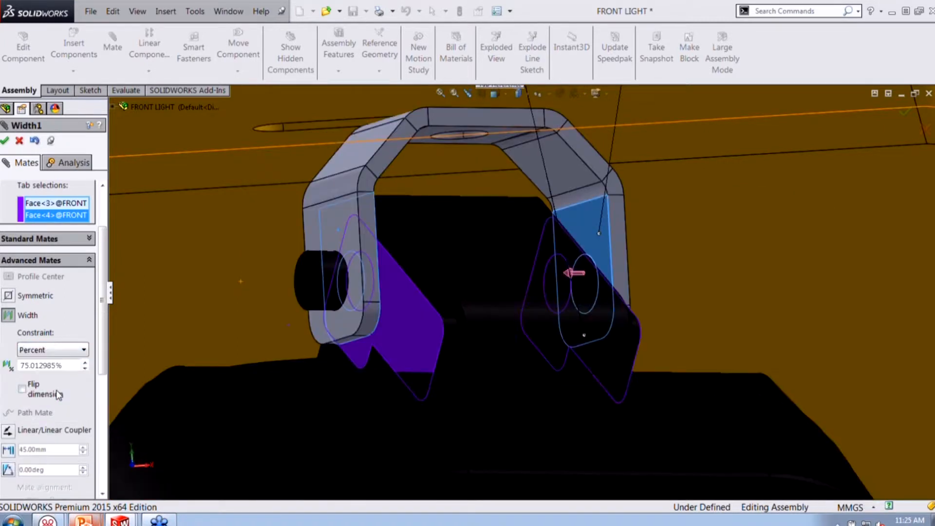
click(61, 350)
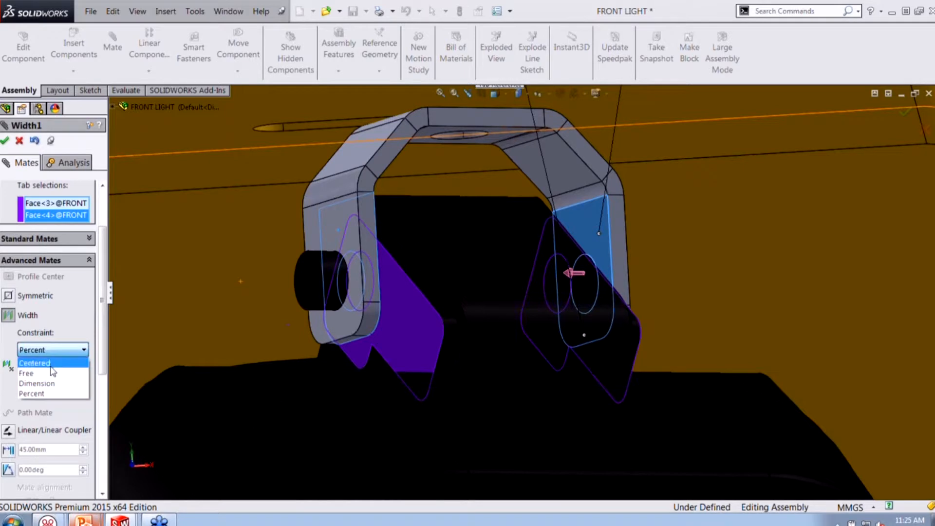
click(51, 364)
middle_drag(492, 341, 463, 343)
- Set the Width mate's constraint to Free, accept the mate and finish mating
click(71, 352)
click(70, 373)
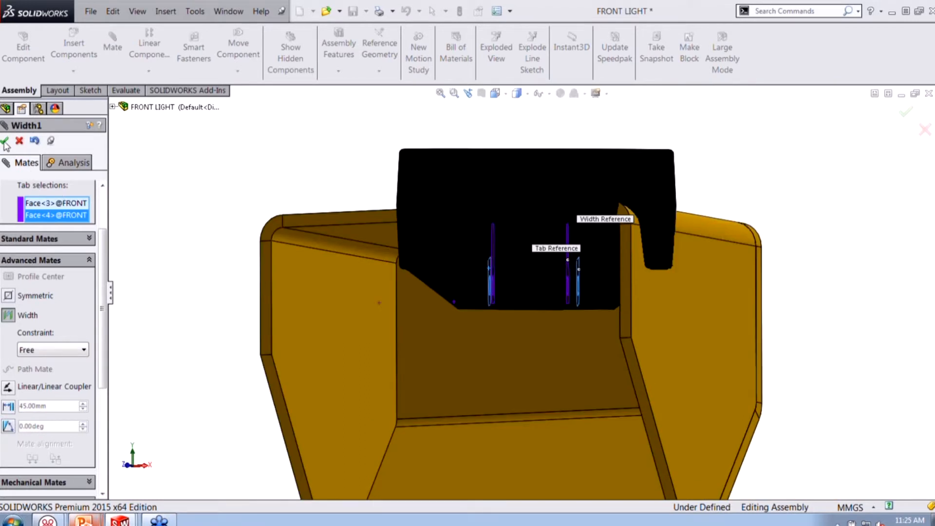
click(5, 142)
click(4, 141)
- Swing the lamp down about its pins so it hangs below the bracket inside the housing
click(547, 197)
middle_drag(547, 196, 503, 380)
middle_drag(497, 344, 521, 237)
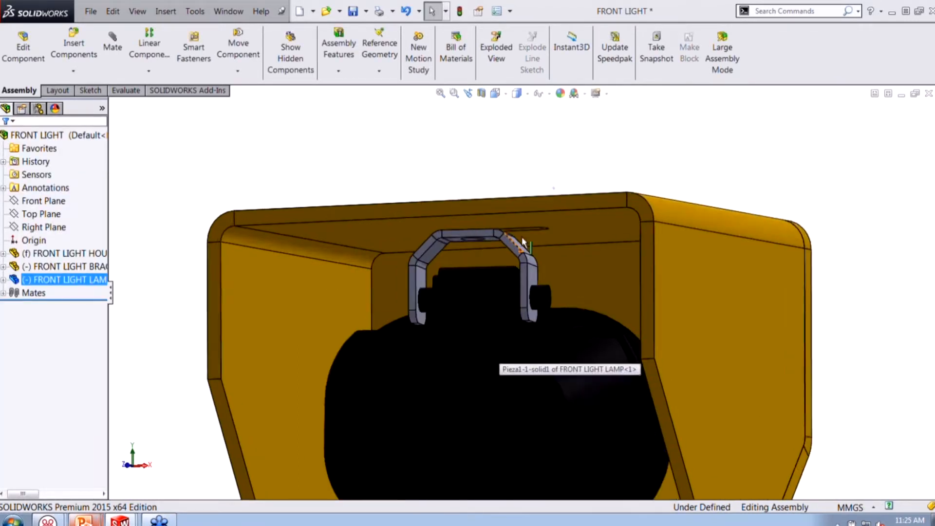
scroll(521, 236, down, 4)
- Fix the bracket in place and move the lamp between its legs to test the Width mate
click(523, 334)
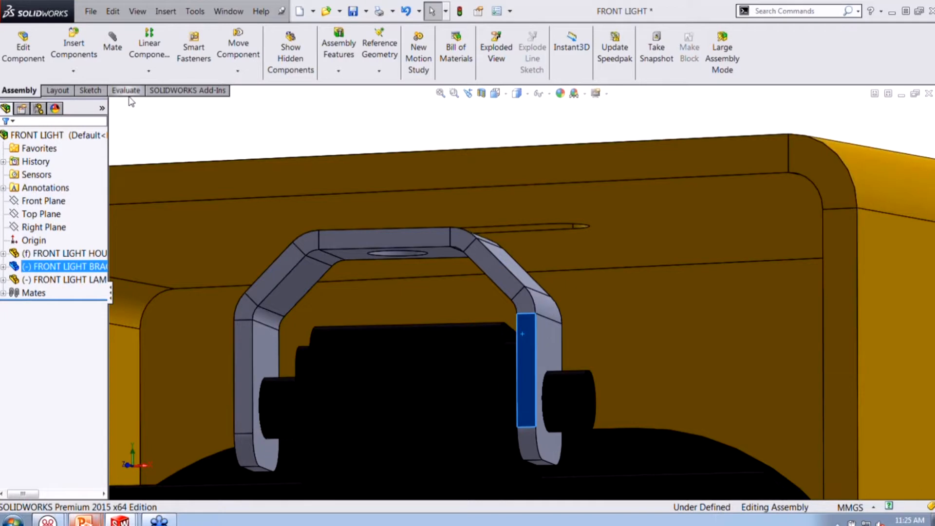
right_click(73, 266)
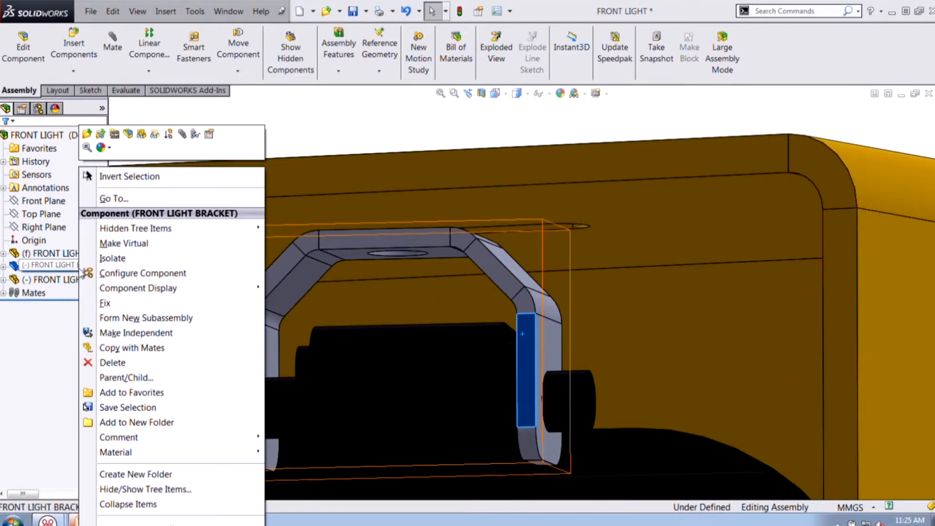
click(105, 245)
drag(292, 337, 370, 405)
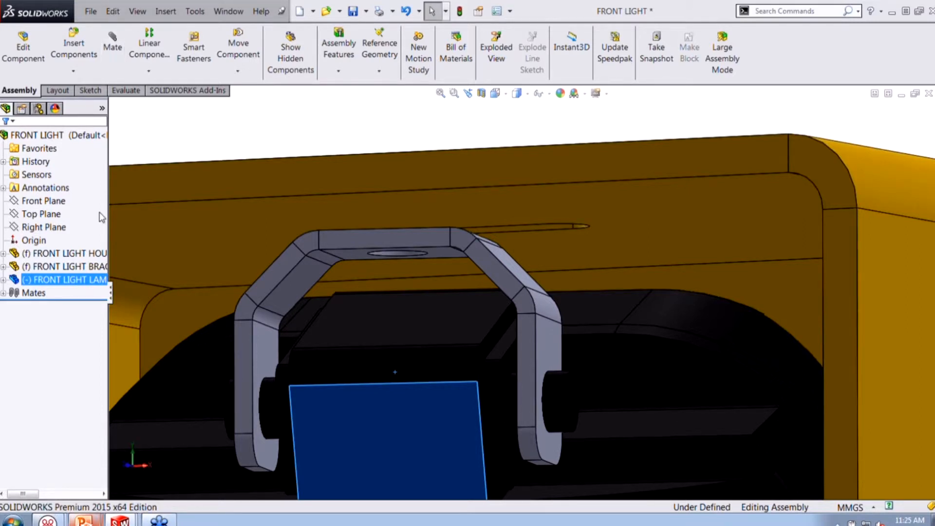
- Float the bracket again and move the lamp together with it
click(87, 267)
right_click(87, 266)
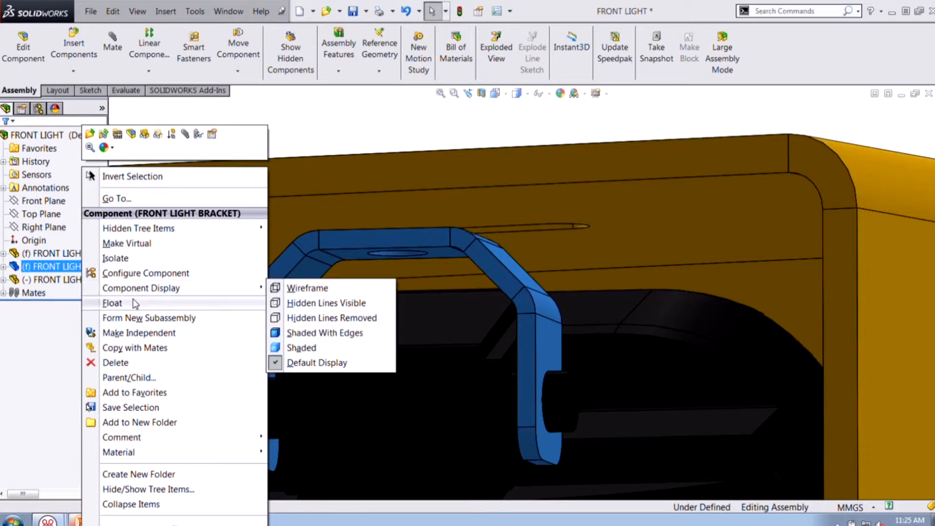
click(112, 303)
drag(395, 369, 354, 371)
scroll(410, 370, up, 7)
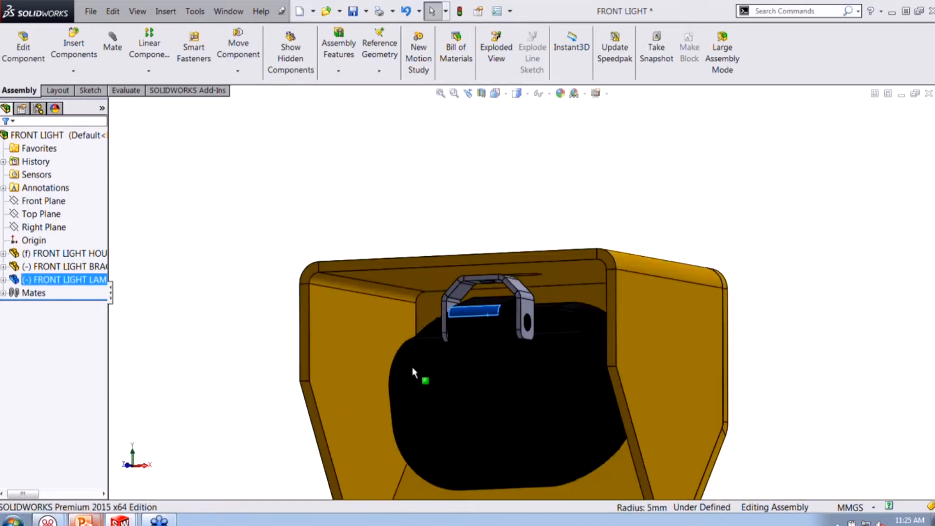
- Swing the lamp and turn the bracket so the lamp hangs inside the housing facing sideways
drag(511, 361, 539, 349)
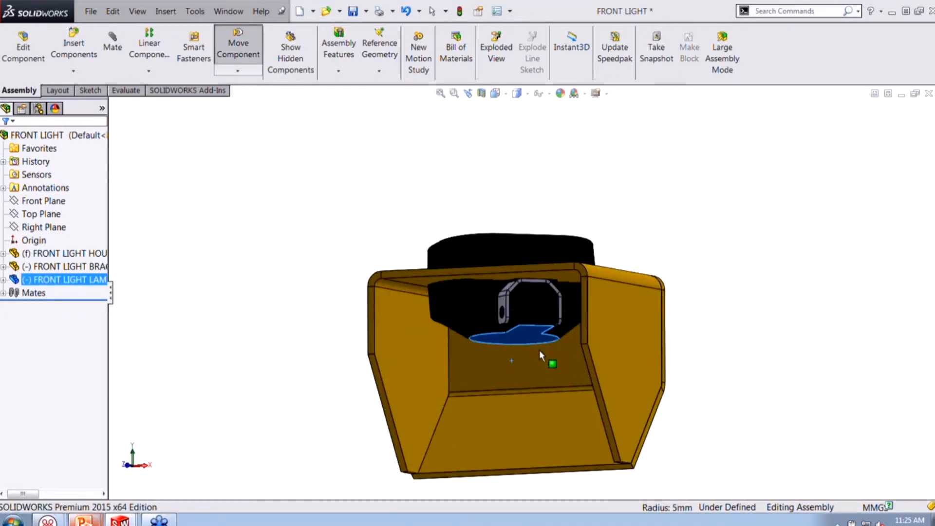
scroll(495, 327, down, 2)
drag(496, 326, 524, 404)
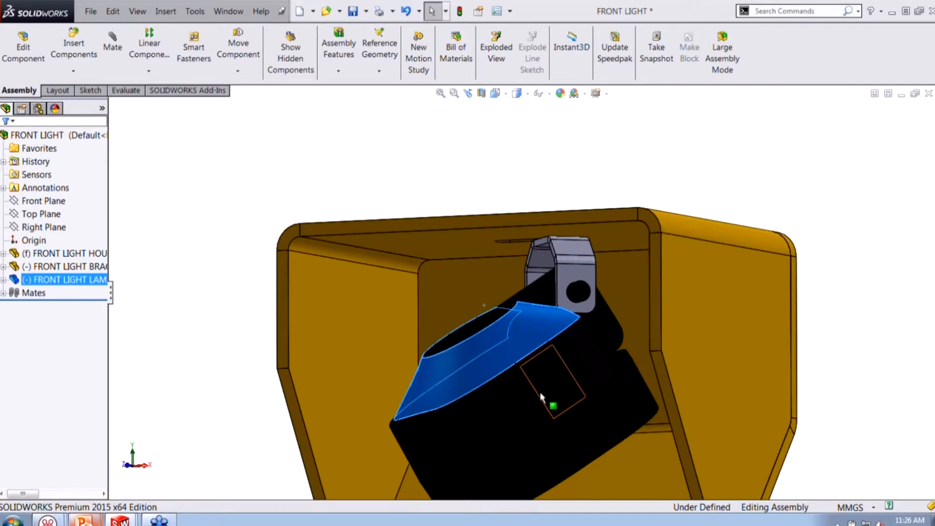
click(555, 410)
drag(554, 411, 441, 385)
scroll(233, 294, up, 1)
click(234, 295)
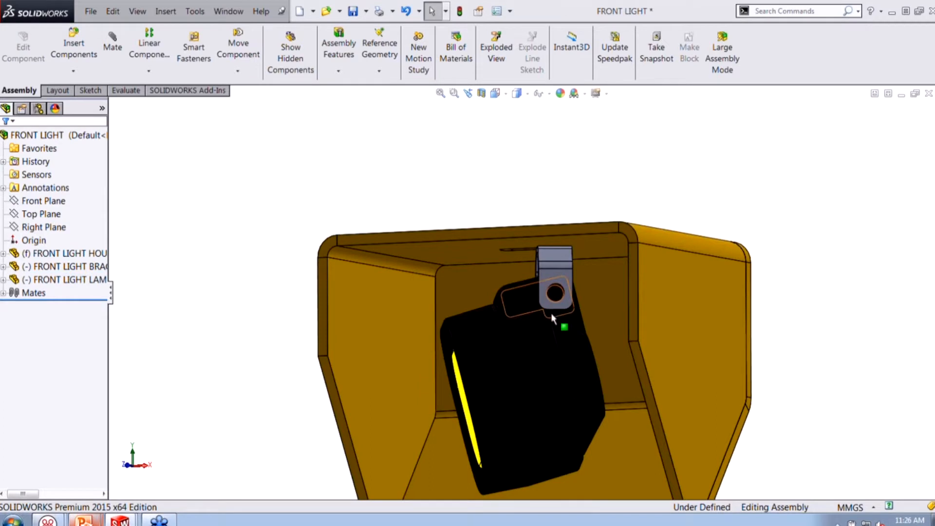
- Turn the lamp and bracket back so the yellow lens faces the housing's opening
scroll(558, 312, down, 2)
scroll(559, 308, down, 2)
click(550, 300)
middle_drag(550, 300, 667, 279)
click(546, 330)
drag(546, 332, 434, 297)
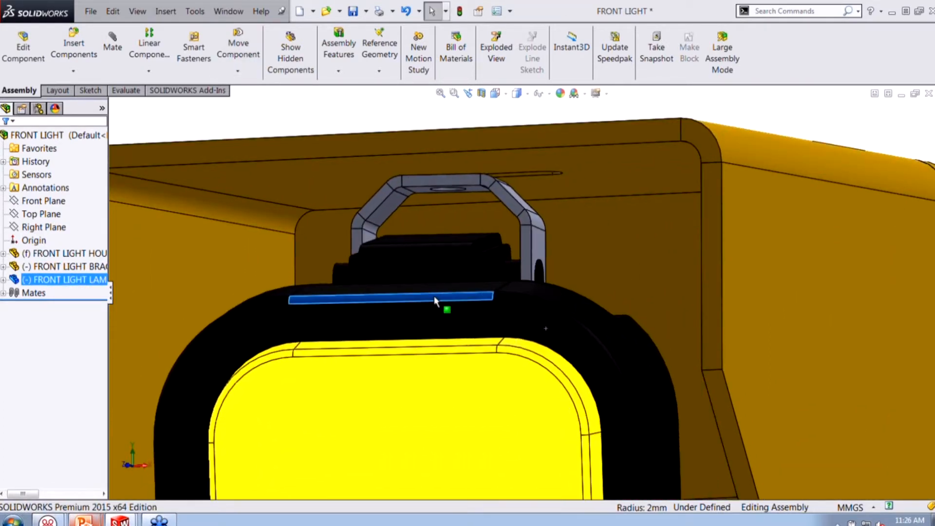
- Expand the assembly's mates and bring up the options for the Width mate between lamp and bracket
double_click(40, 295)
right_click(39, 345)
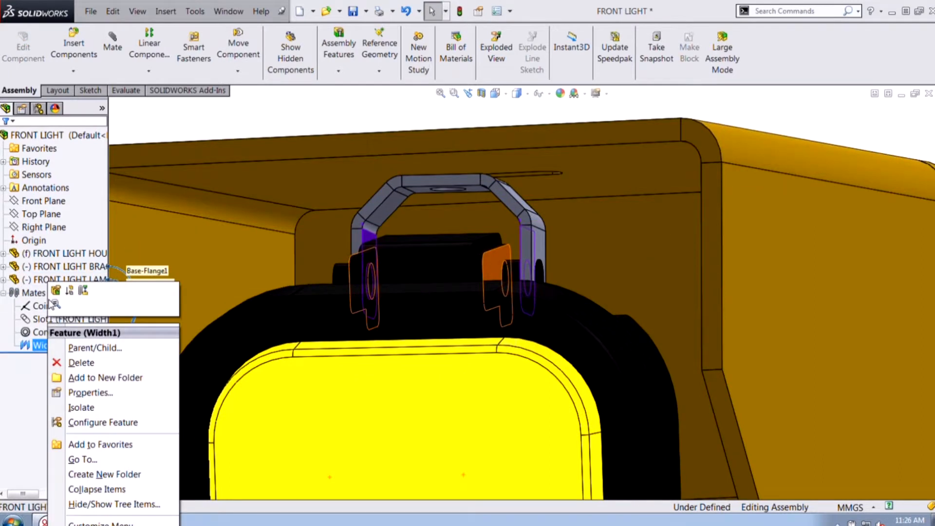
- Edit the Width1 mate between the bracket and the lamp, set its constraint to Centered, and apply it
click(57, 292)
click(35, 430)
click(34, 439)
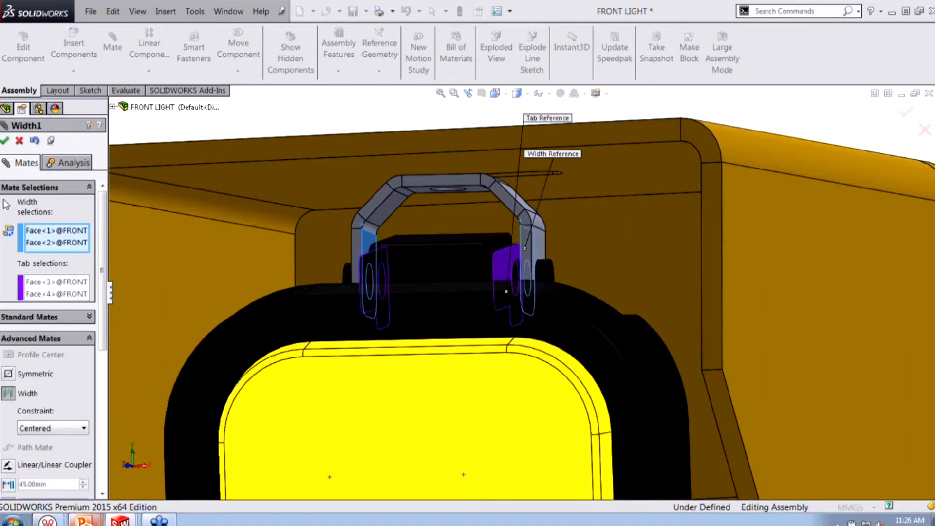
click(4, 141)
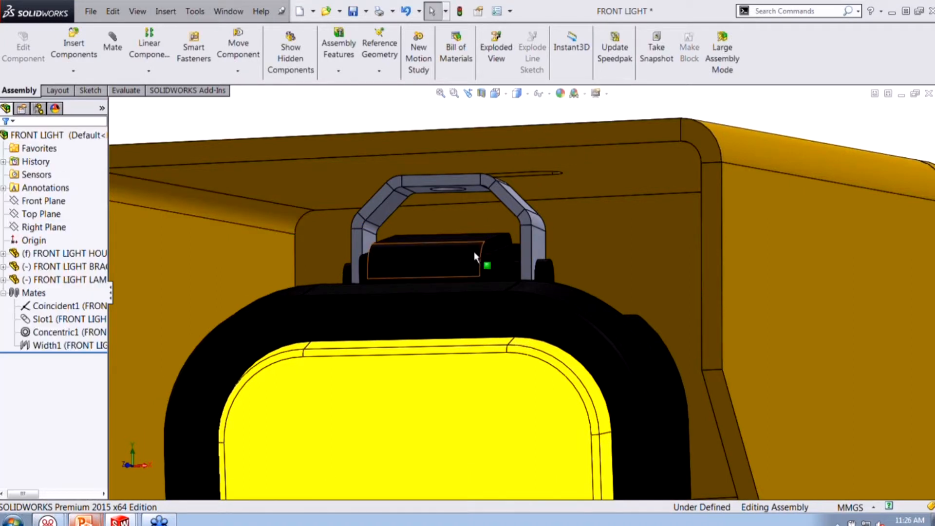
- Move the lamp inside the housing to check how freely it and the bracket can still swing
scroll(474, 252, up, 2)
scroll(489, 292, up, 2)
click(507, 332)
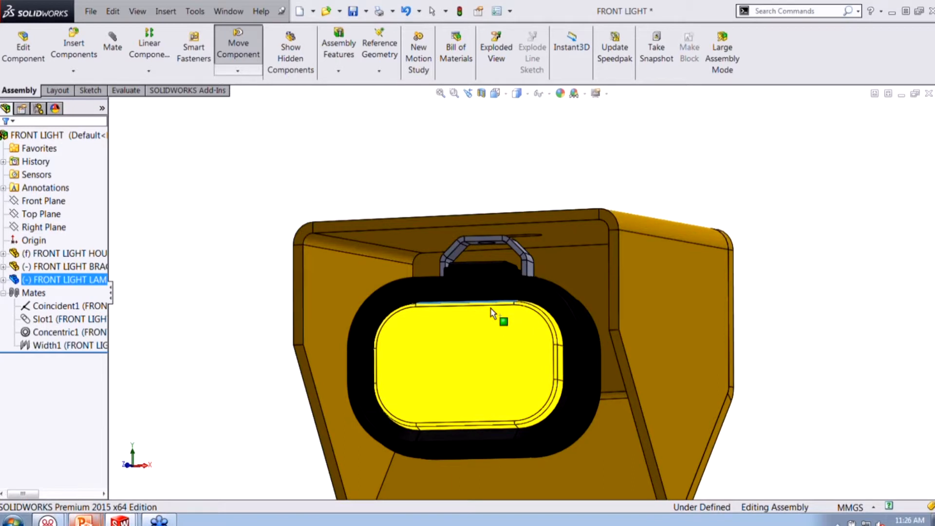
click(559, 346)
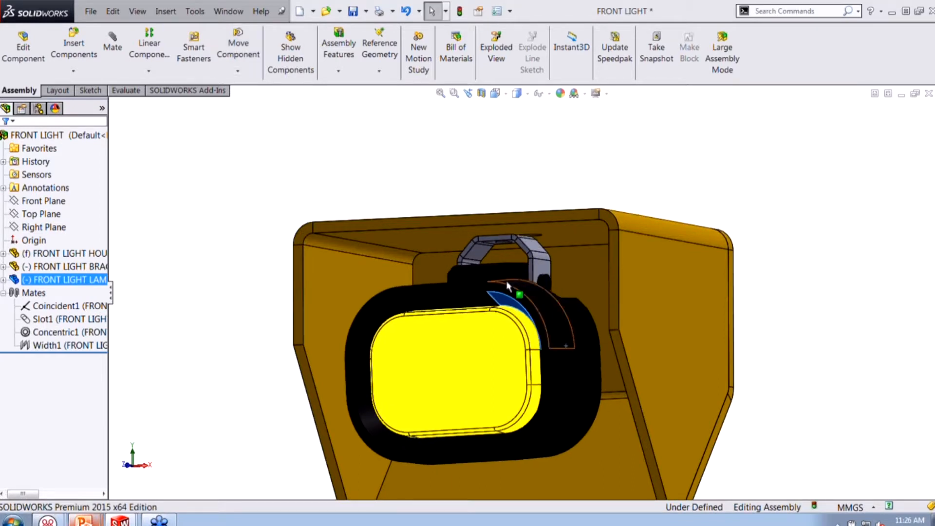
scroll(467, 282, down, 3)
middle_drag(466, 278, 469, 366)
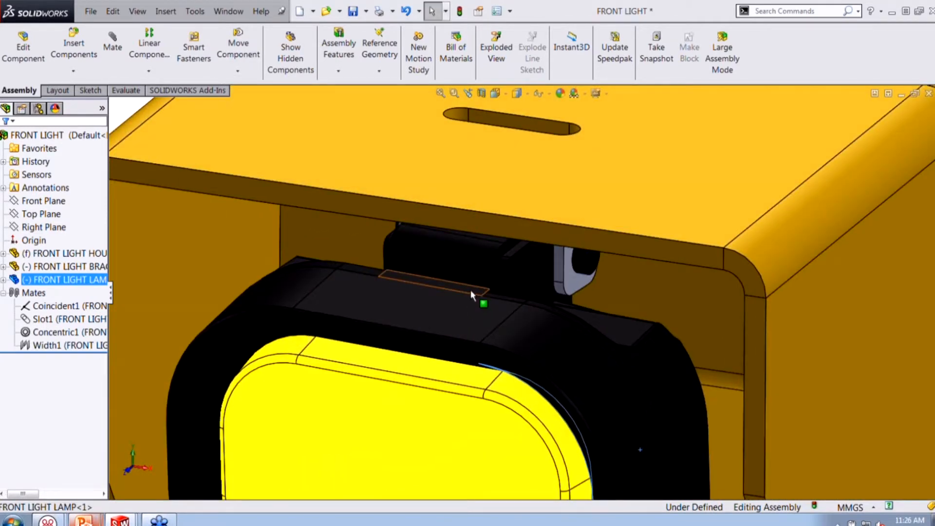
scroll(466, 303, up, 5)
click(154, 146)
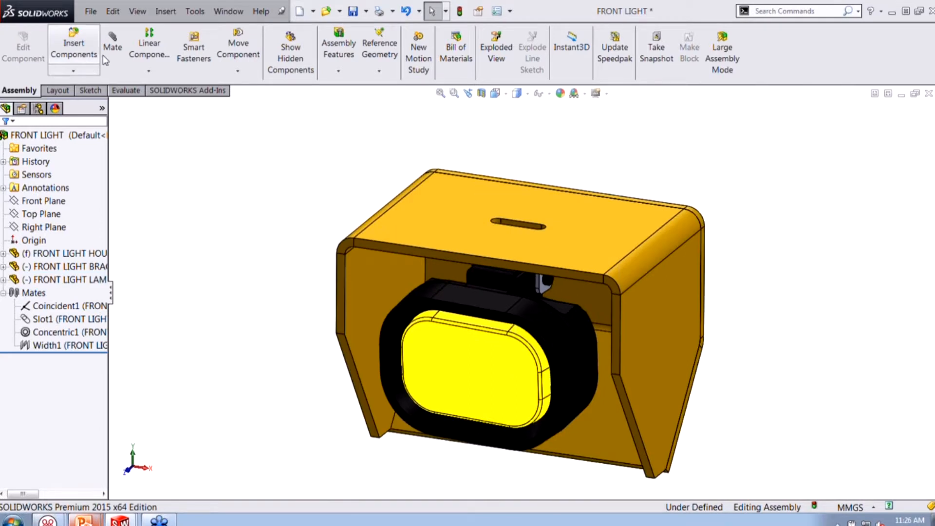
- Start an advanced Width mate with the housing's inner upper and lower faces as the width selections
click(113, 65)
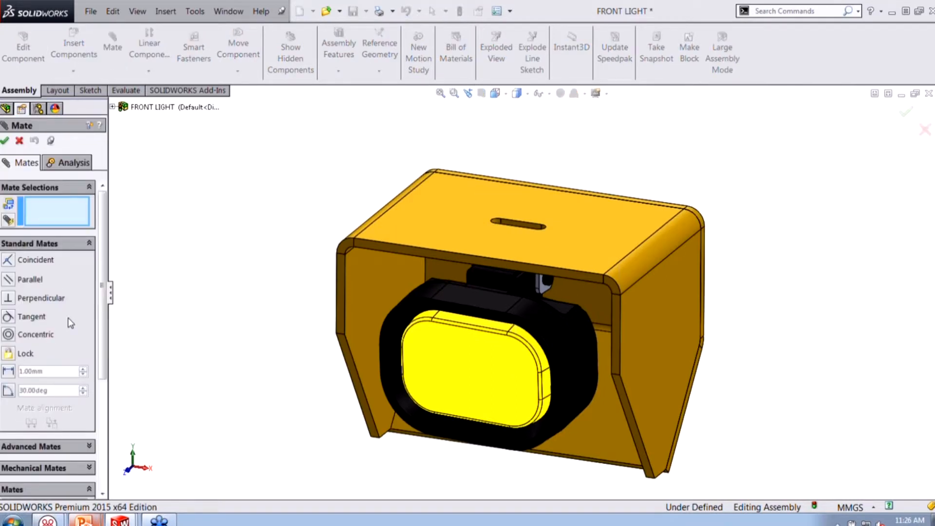
click(74, 247)
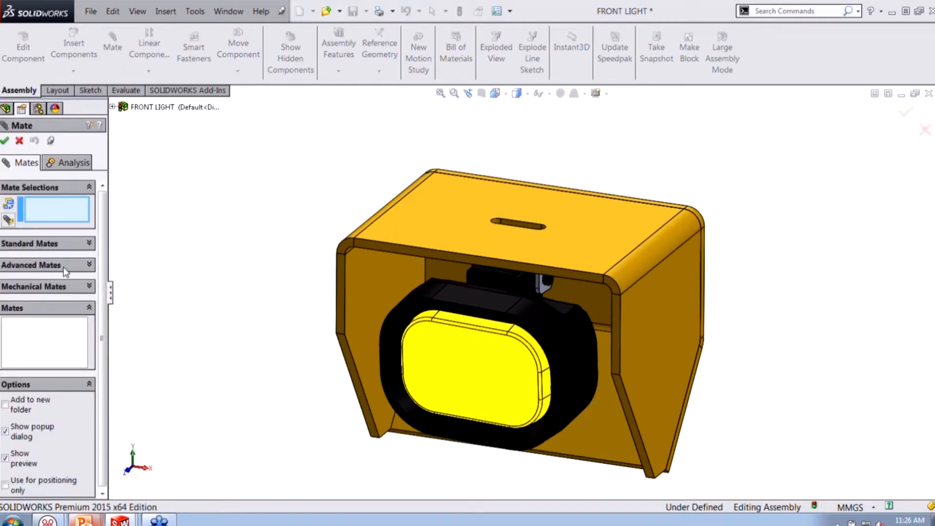
click(63, 263)
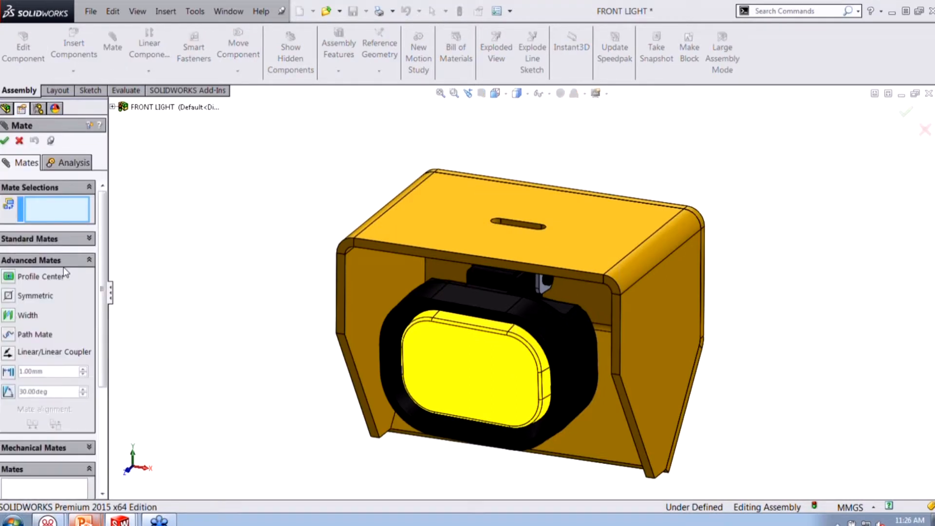
click(9, 316)
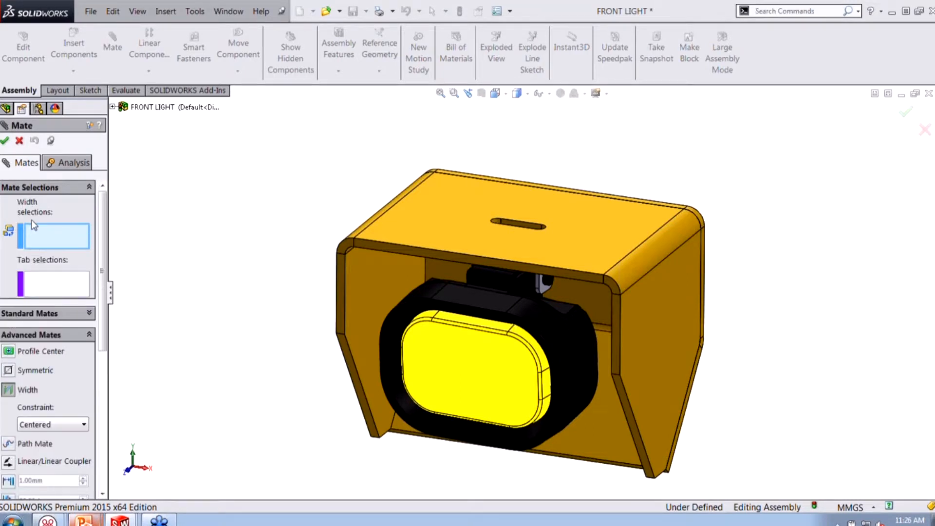
middle_drag(441, 314, 470, 212)
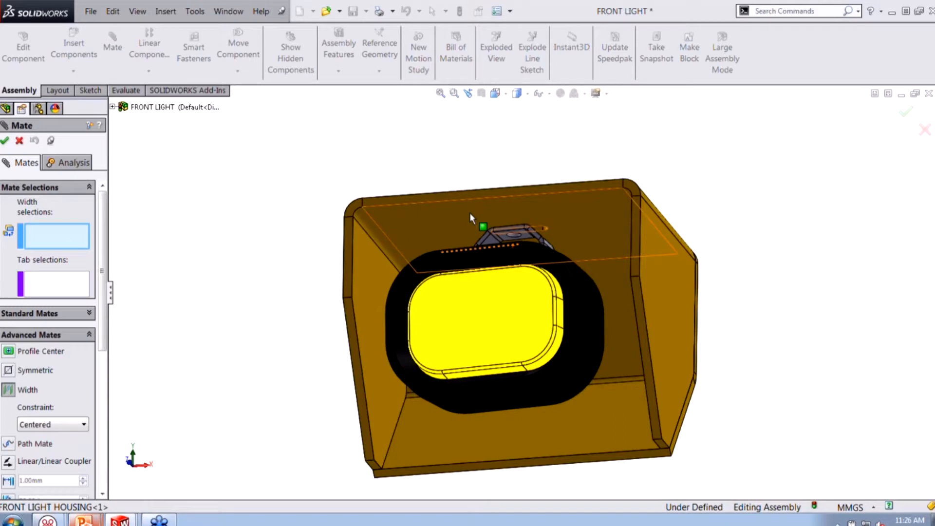
click(470, 213)
click(588, 407)
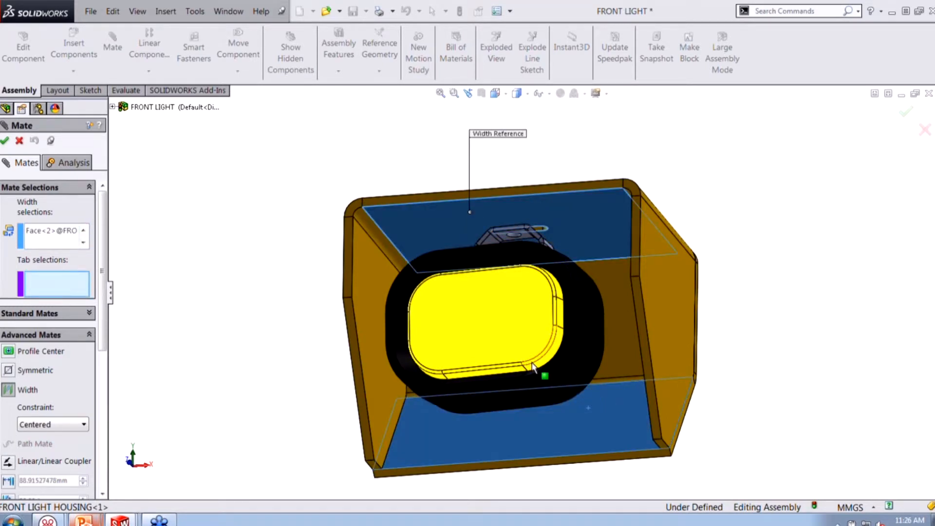
- Set the width constraint to Free, choose the lamp's upper and lower faces as tab selections, and apply the mate
scroll(531, 363, down, 3)
middle_drag(497, 328, 466, 359)
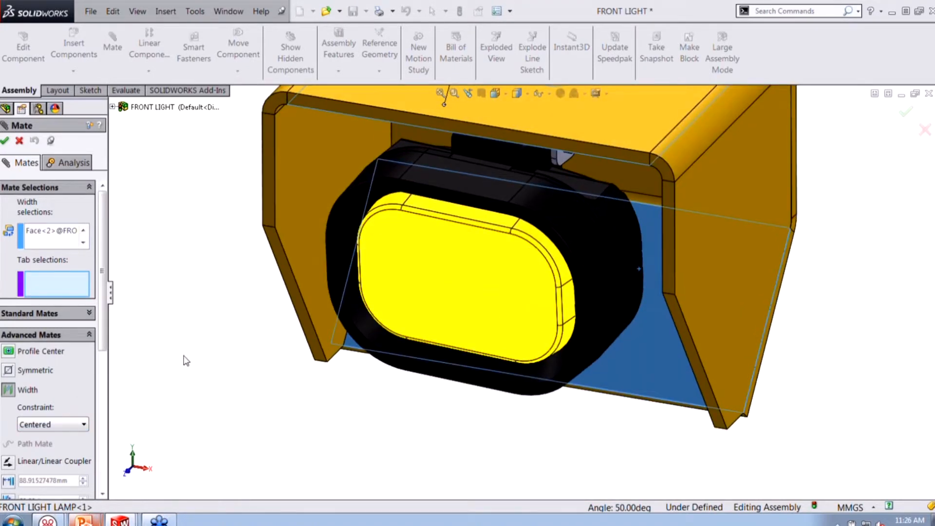
click(72, 424)
click(30, 444)
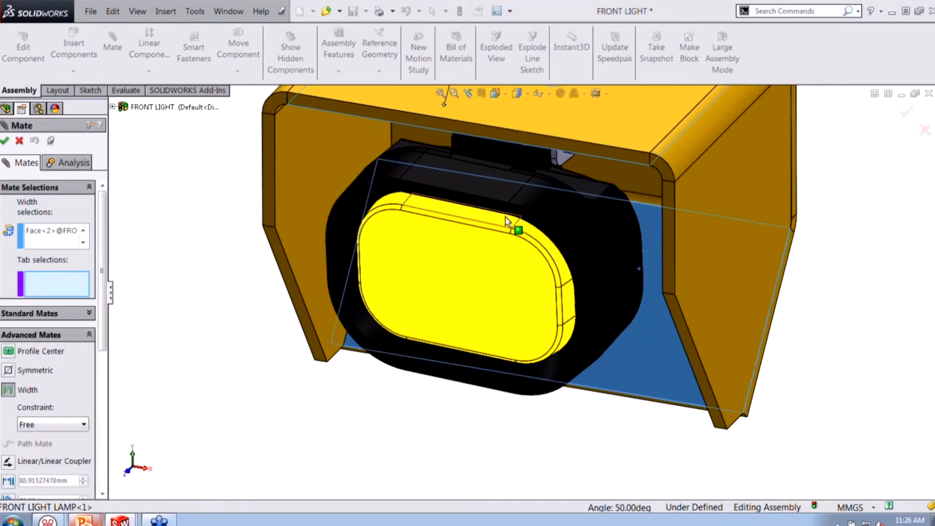
scroll(505, 217, down, 3)
click(497, 170)
scroll(521, 344, up, 4)
middle_drag(521, 345, 521, 230)
scroll(521, 230, down, 2)
click(541, 382)
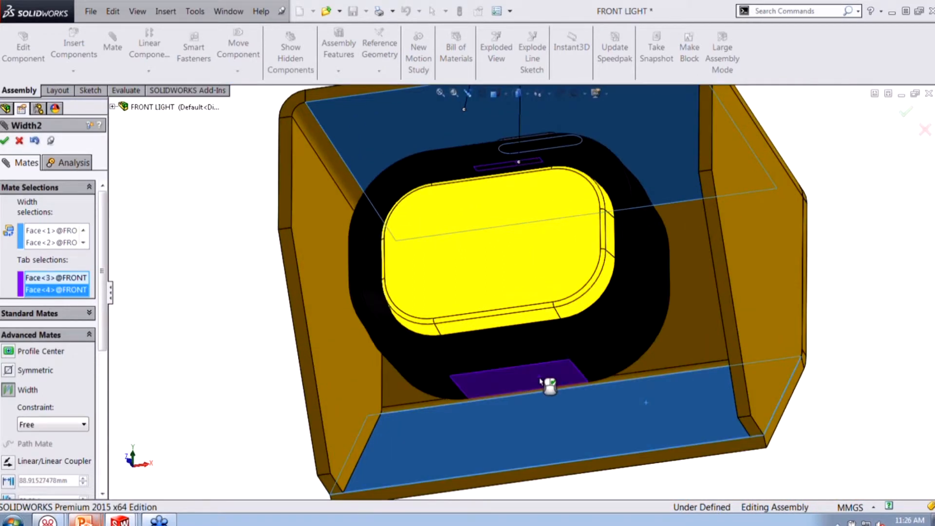
right_click(539, 378)
scroll(522, 294, up, 2)
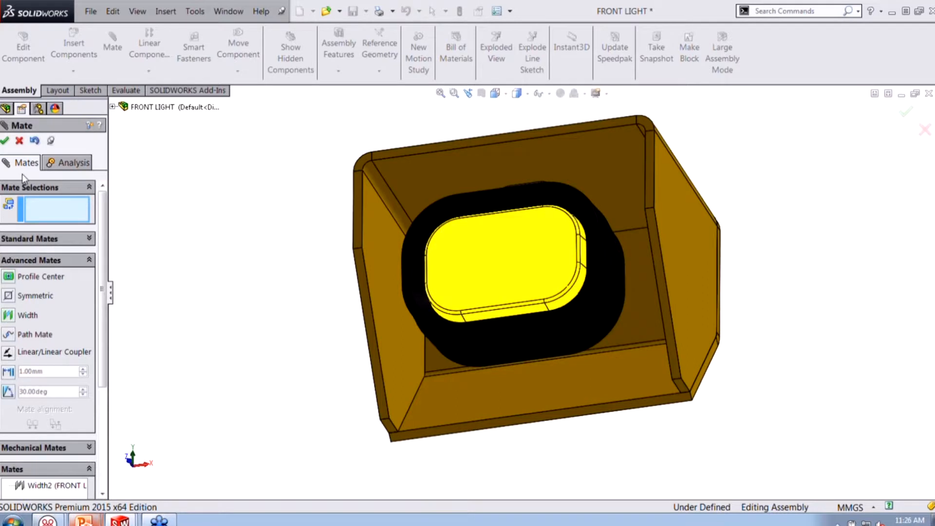
- Check the motion analysis options for mates and finish mating
click(58, 166)
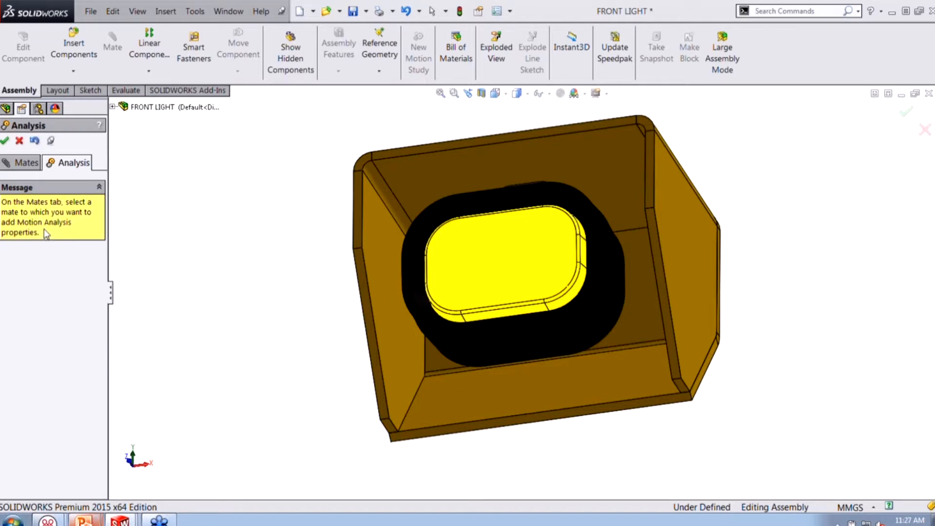
click(9, 164)
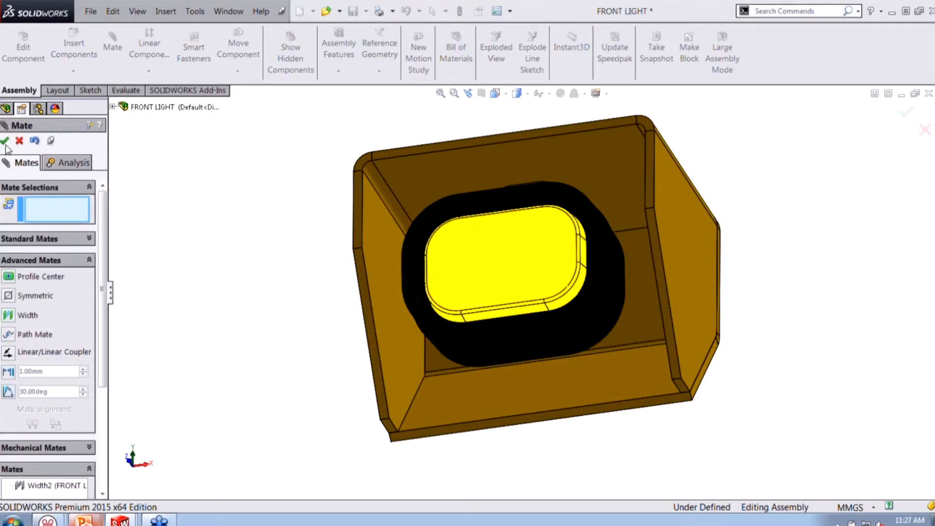
click(4, 141)
- Move the lamp and bracket within the housing to test the travel allowed by the Free width mate
middle_drag(484, 261, 557, 247)
drag(556, 247, 467, 249)
scroll(504, 171, down, 3)
click(612, 187)
scroll(464, 253, up, 3)
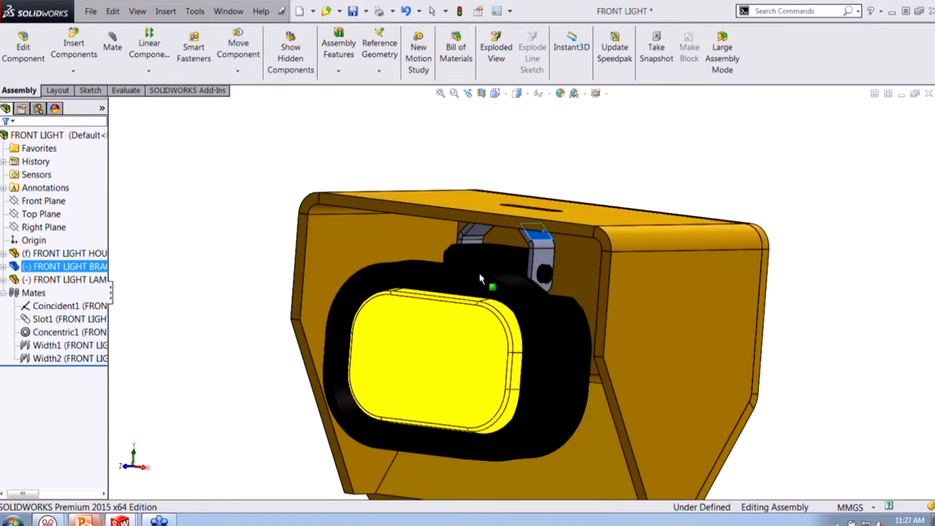
key(Escape)
drag(495, 297, 482, 269)
drag(484, 316, 476, 263)
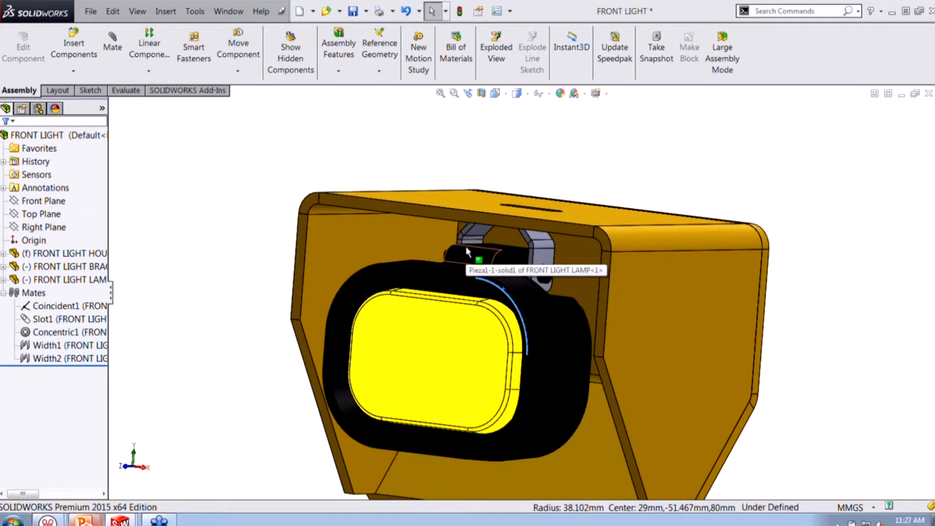
drag(466, 248, 477, 278)
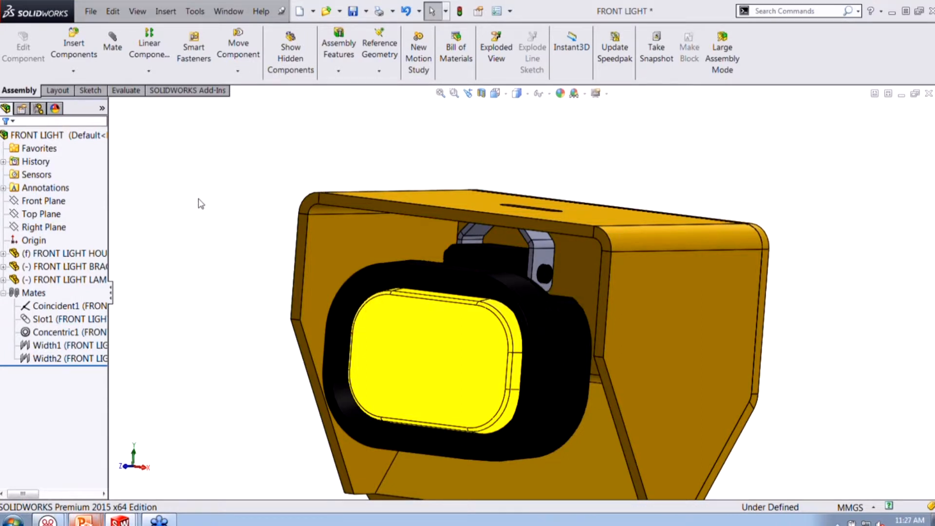
- Switch to the open Bolter 77D assembly
key(f)
middle_drag(203, 194, 258, 252)
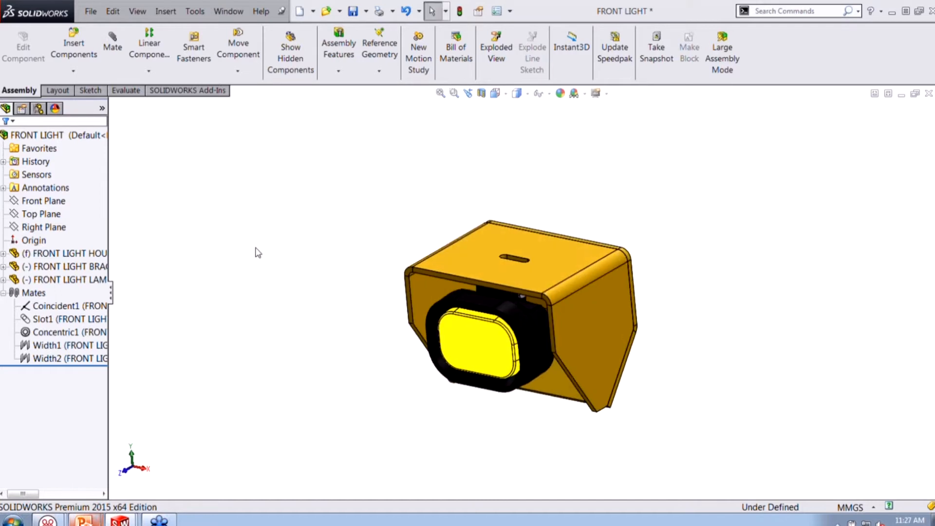
click(239, 16)
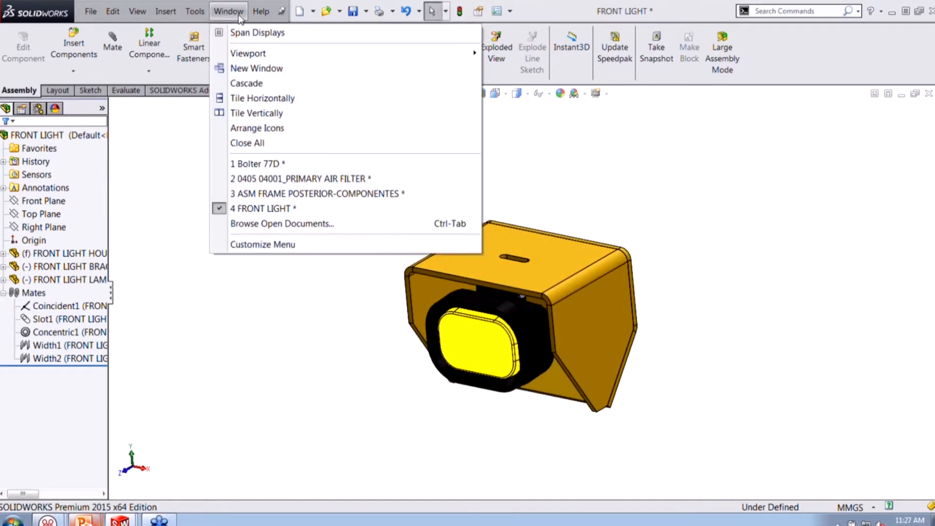
mouse_move(297, 201)
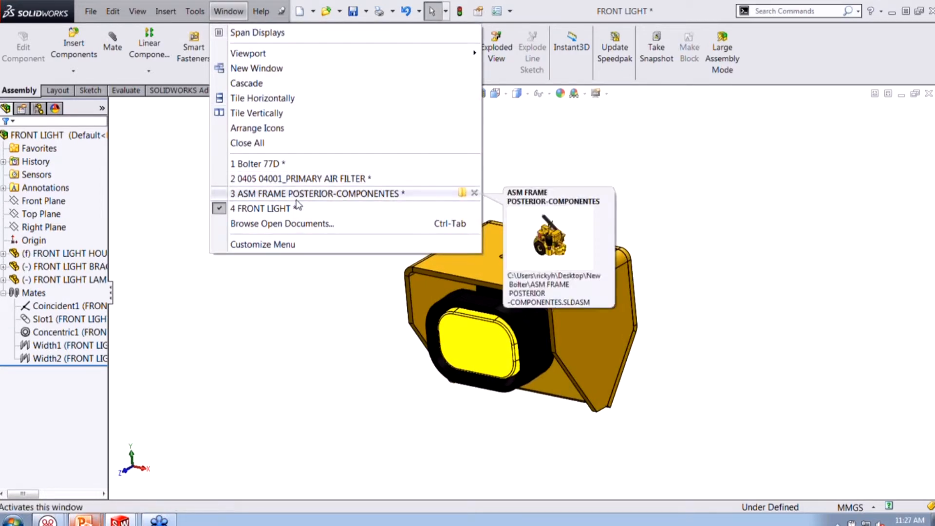
click(300, 163)
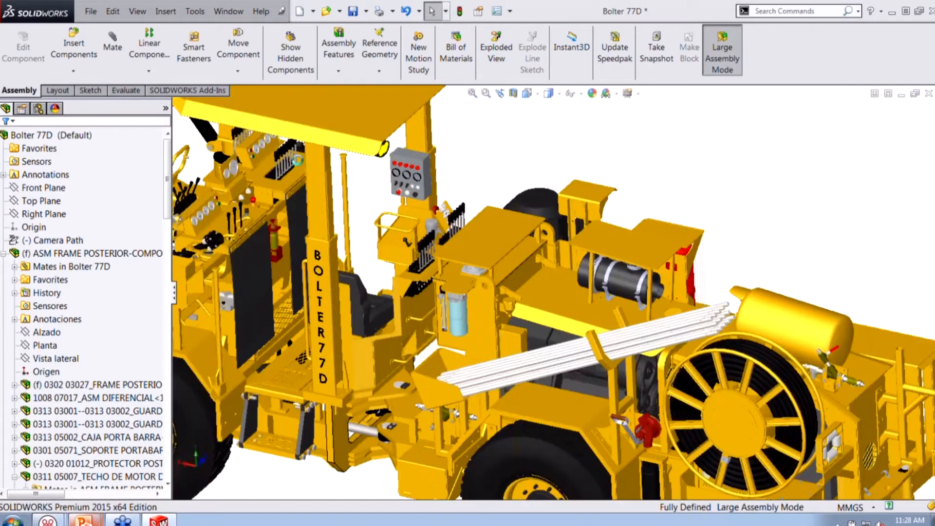
- Open the ASM FRAME DELANTERO-COMPONENTES subassembly that contains the front fender plate
scroll(387, 335, up, 3)
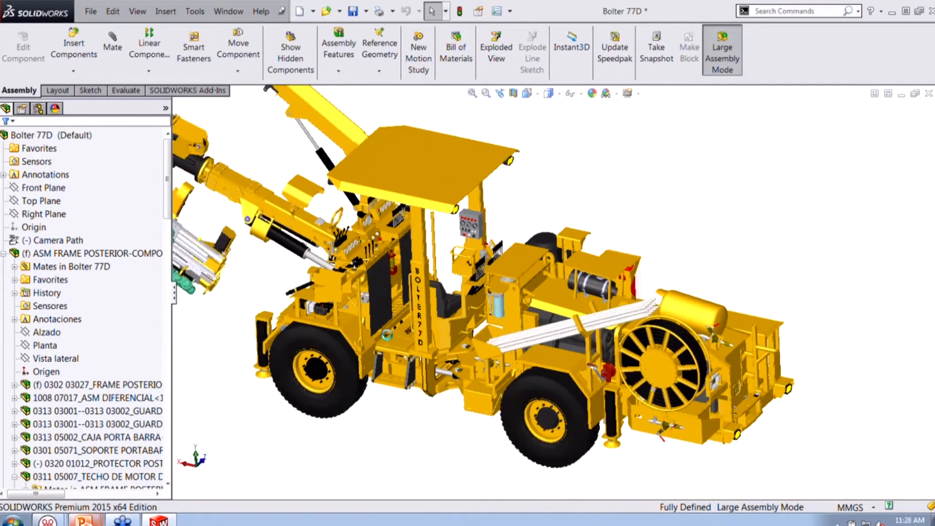
middle_drag(336, 297, 405, 327)
scroll(368, 305, down, 3)
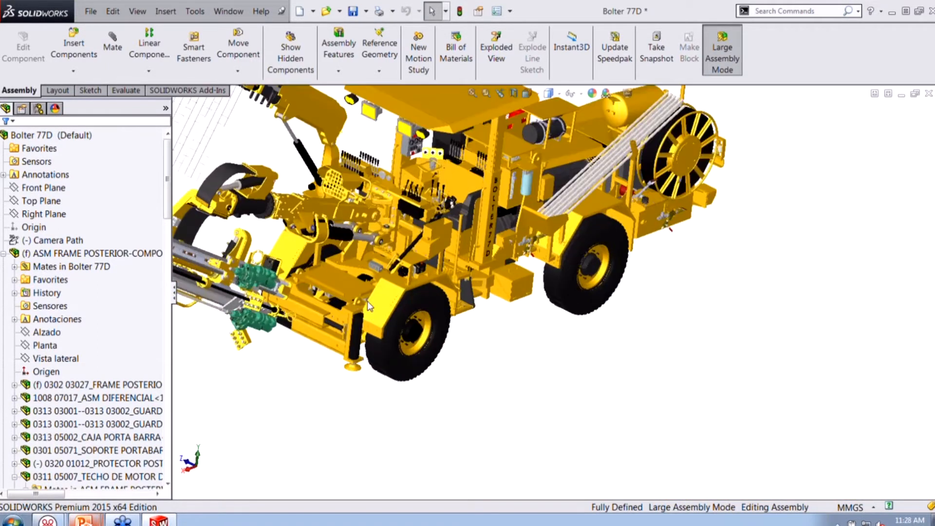
scroll(368, 306, down, 4)
click(437, 294)
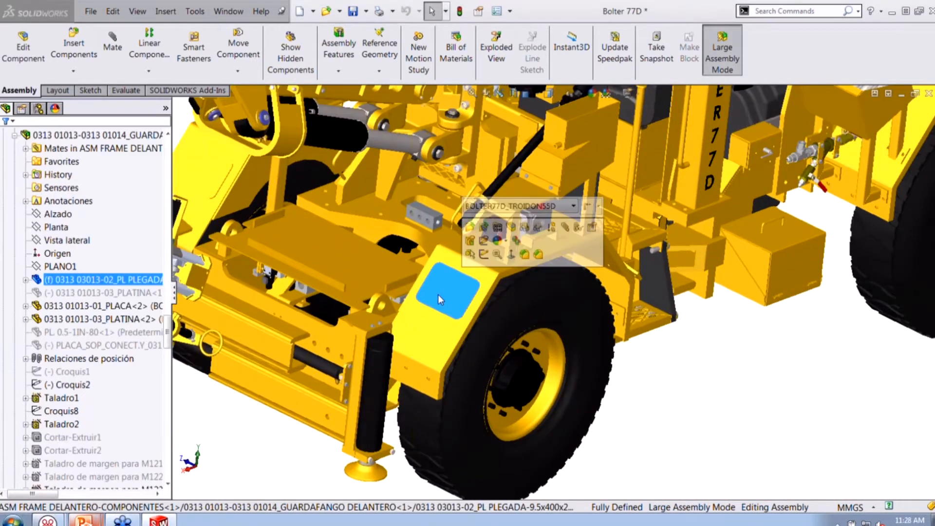
right_click(437, 283)
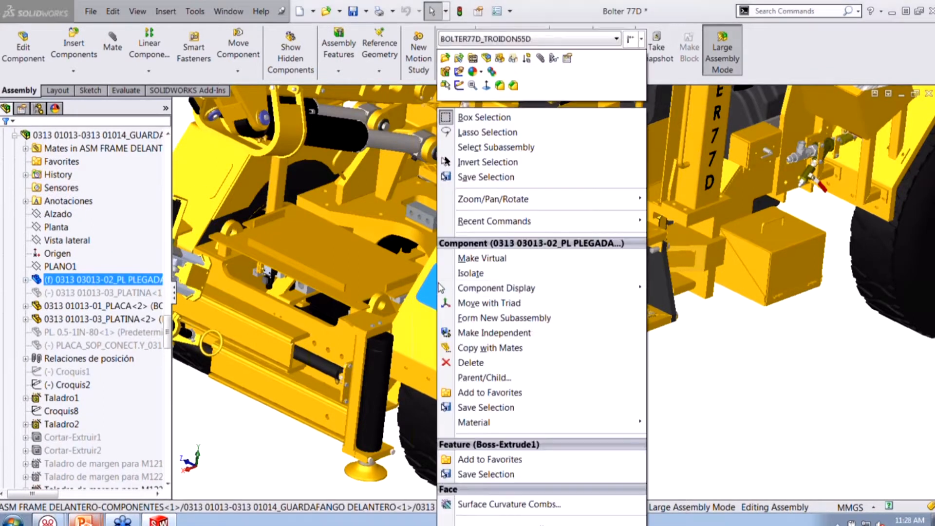
click(507, 148)
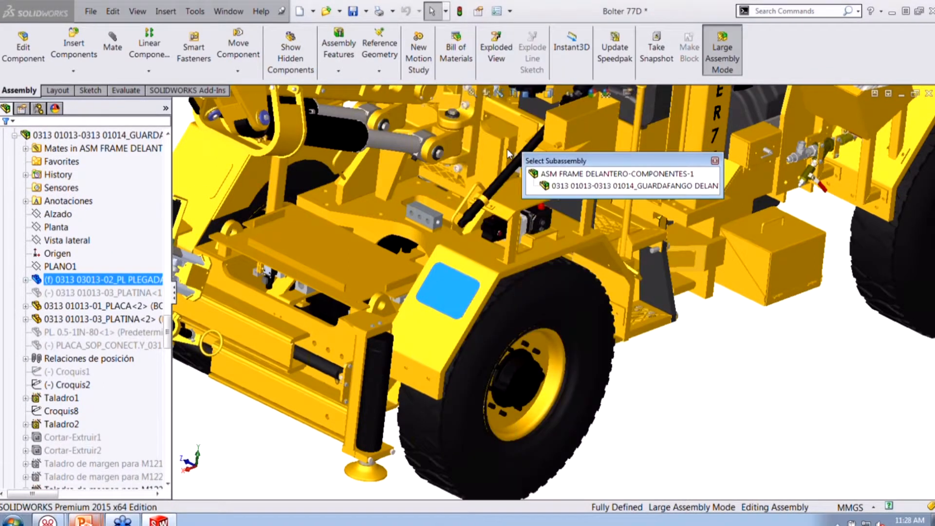
click(557, 174)
click(564, 137)
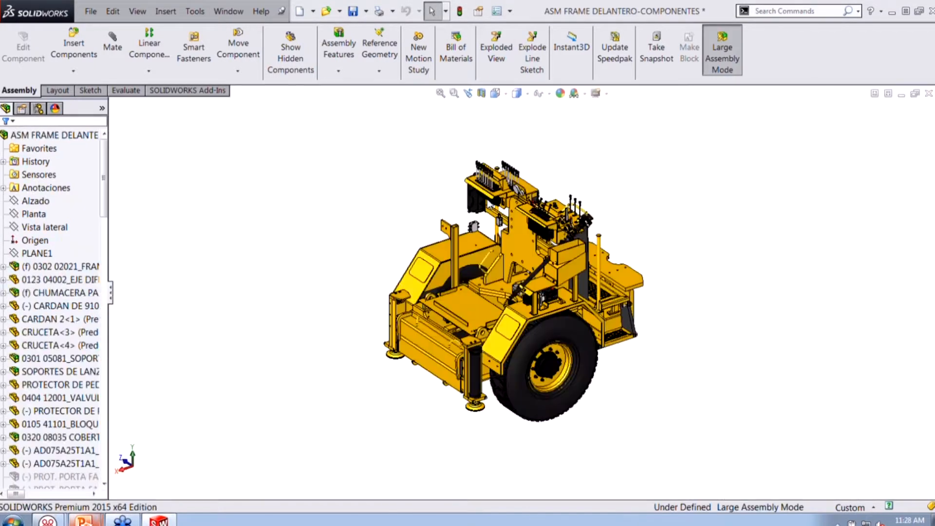
- Insert the FRONT LIGHT assembly beside the sloped front fender plate
scroll(516, 360, down, 10)
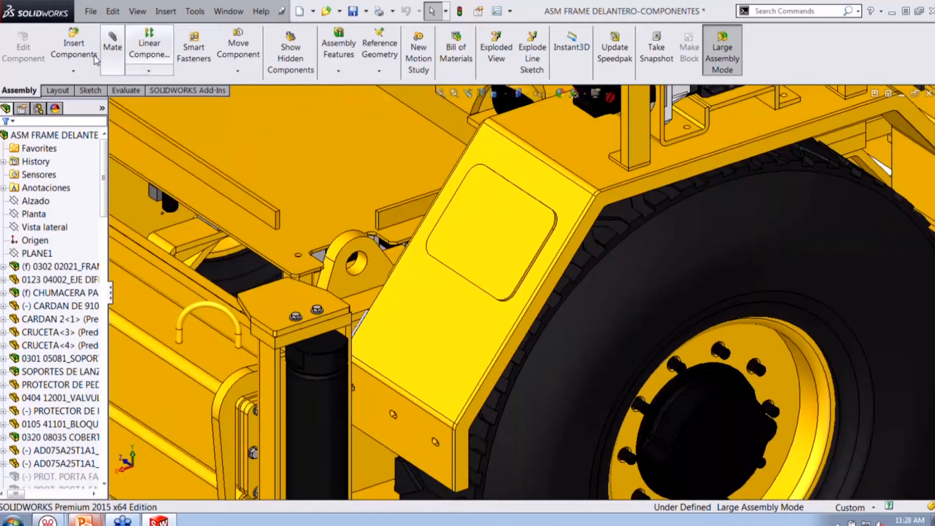
click(96, 59)
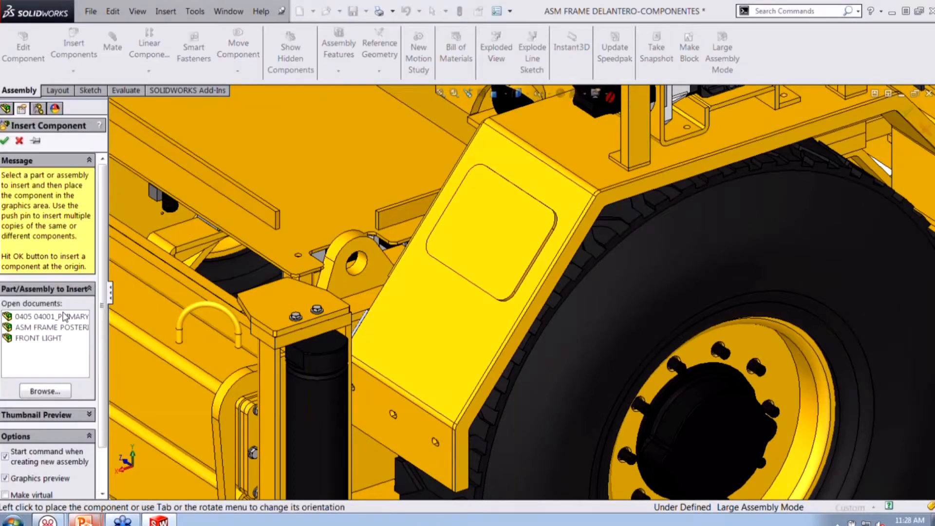
click(54, 338)
click(342, 185)
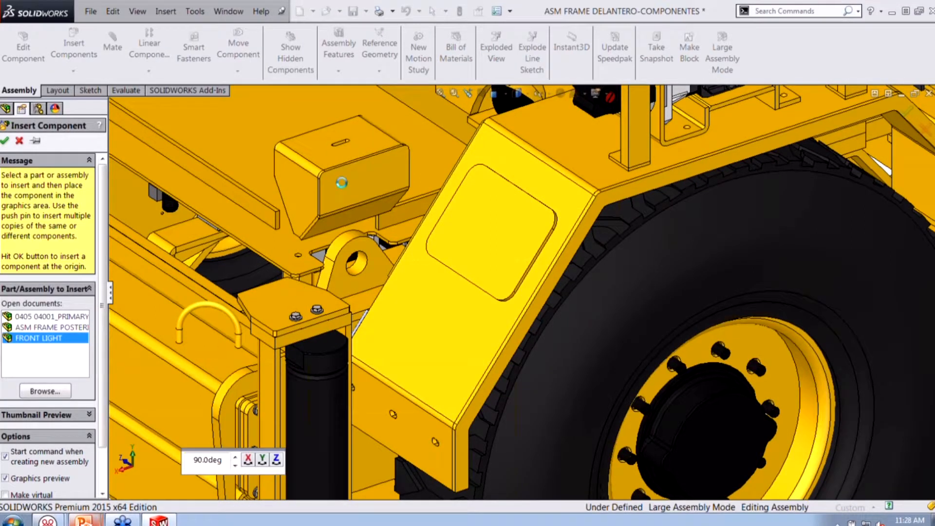
click(341, 137)
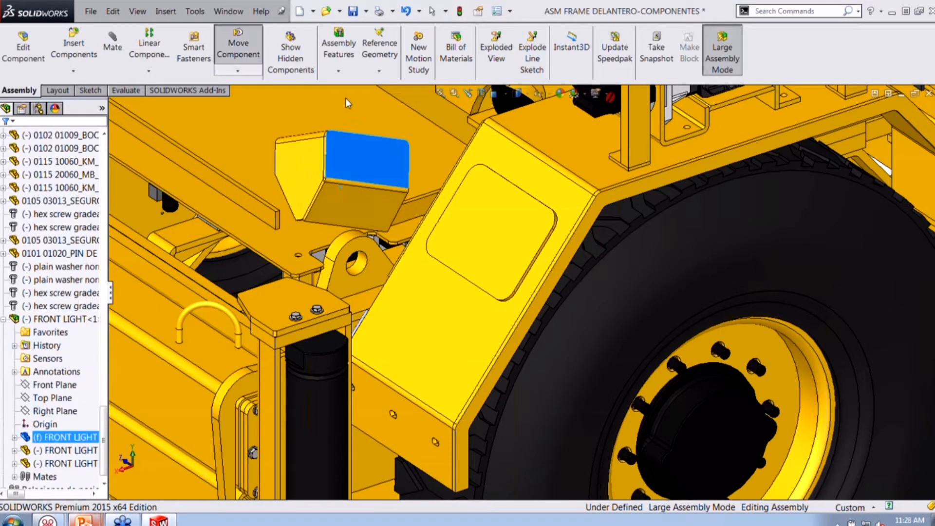
- Highlight the light housing's lower mounting face and the matching rounded rectangular face on the sloped fender plate, leaving nothing selected
click(334, 212)
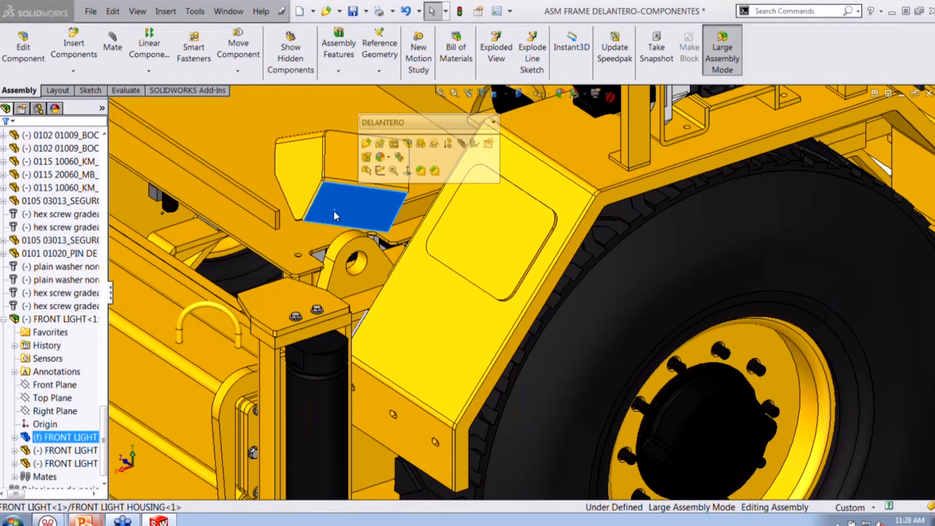
click(493, 228)
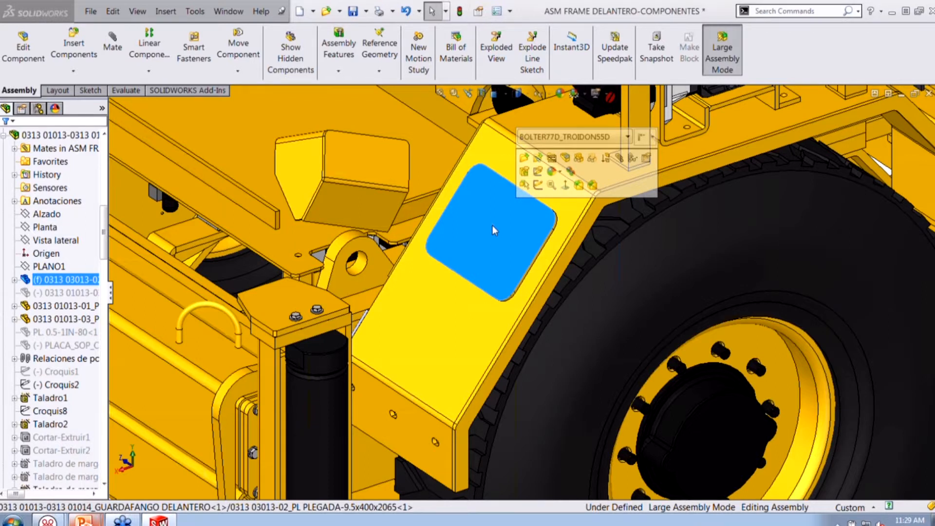
scroll(252, 287, up, 5)
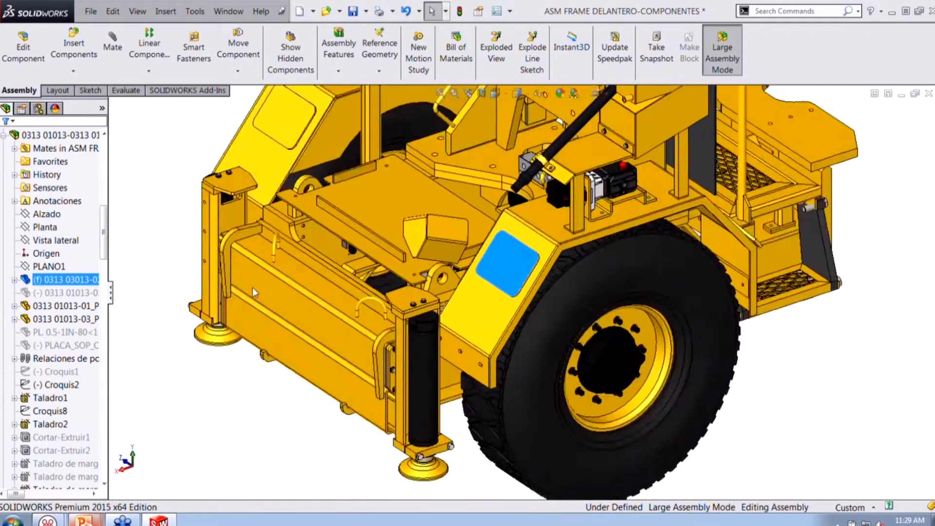
scroll(252, 287, up, 1)
click(228, 271)
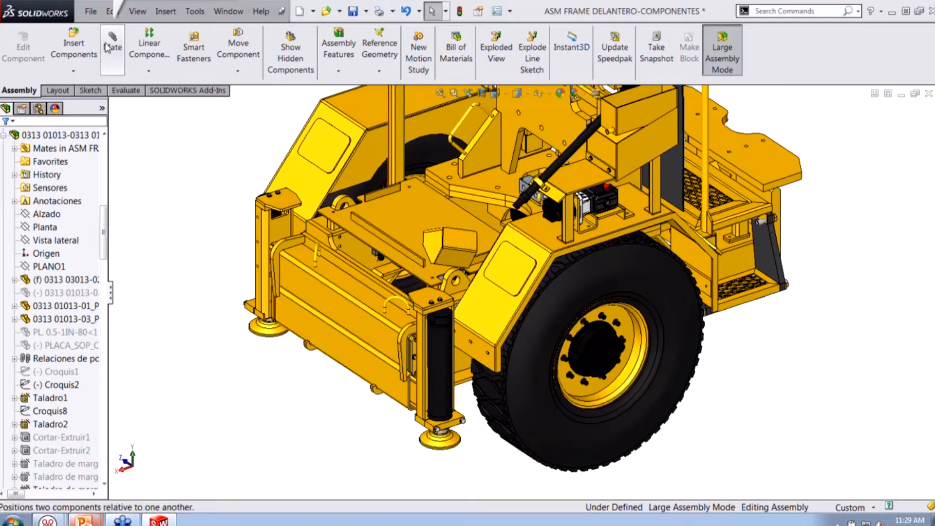
- Set up a Profile Center mate between the light housing's mounting face and the rounded rectangular face on the sloped fender plate
click(111, 44)
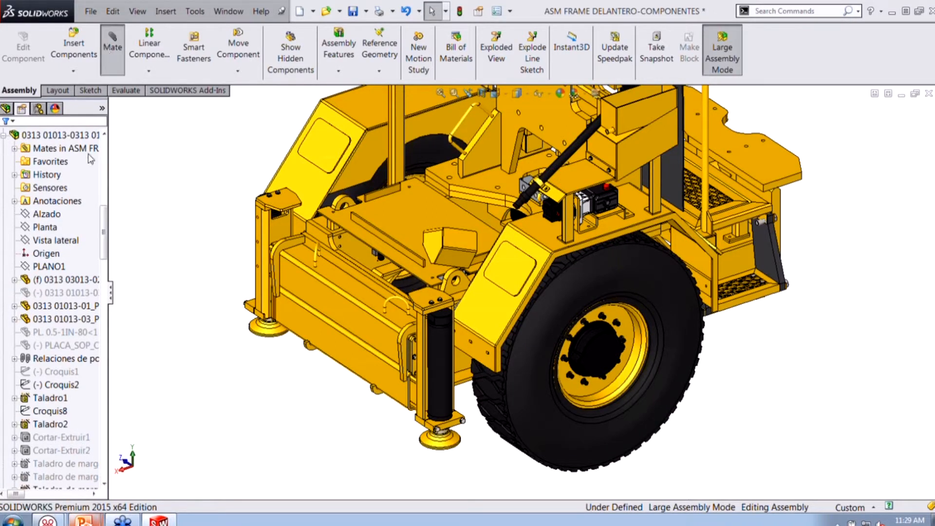
scroll(104, 306, down, 3)
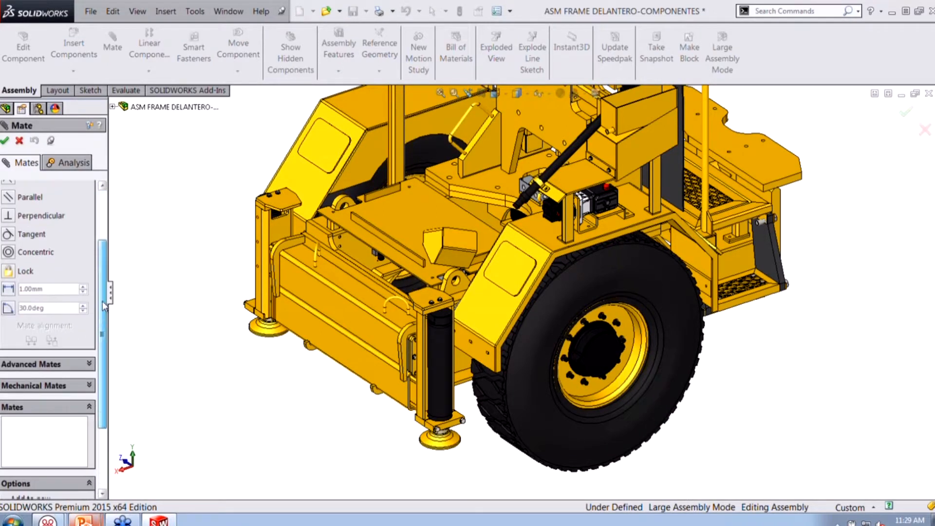
click(58, 365)
scroll(108, 282, up, 3)
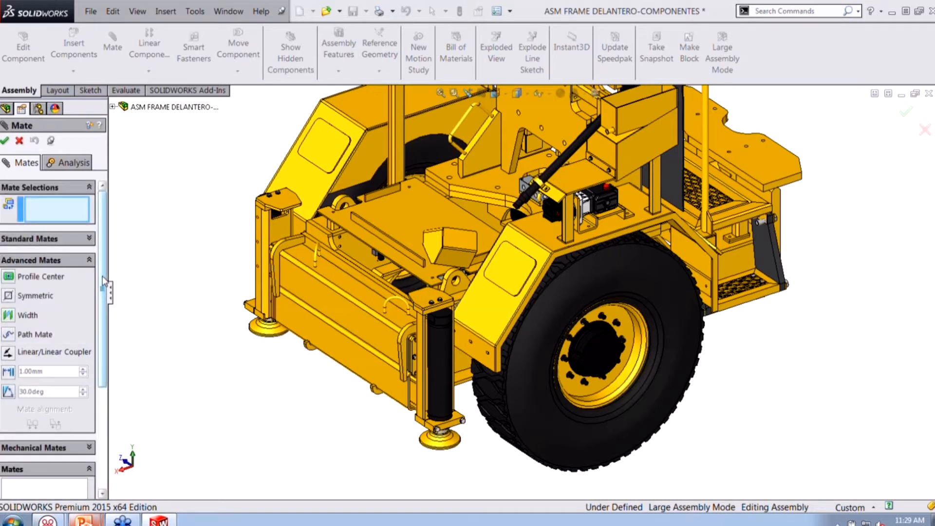
click(11, 280)
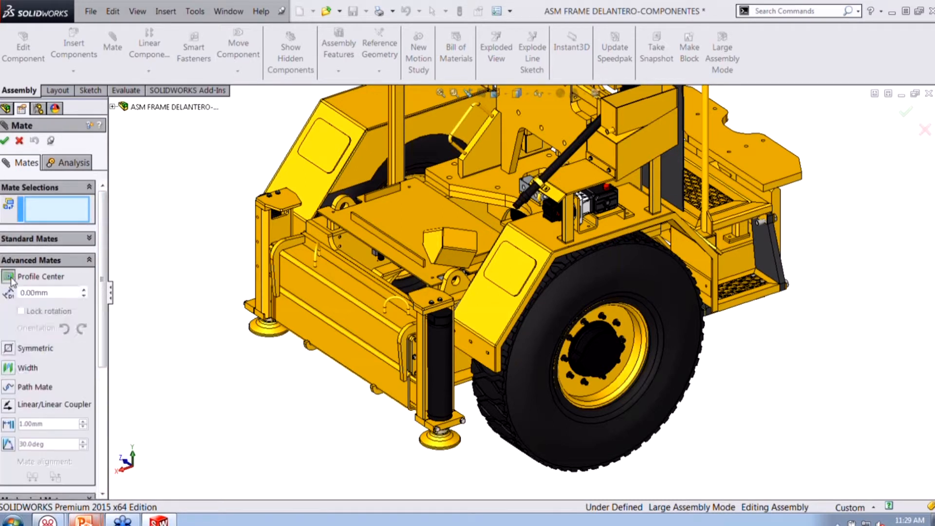
scroll(476, 267, down, 5)
click(481, 268)
click(550, 272)
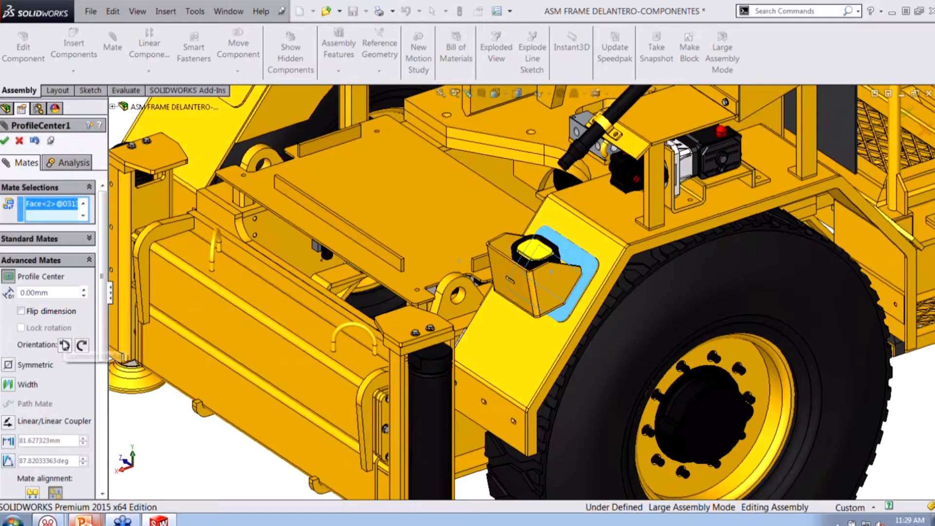
- Rotate the Profile Center mate's orientation clockwise until the lamp faces forward with the housing's roof on top
scroll(99, 302, down, 3)
scroll(100, 302, up, 3)
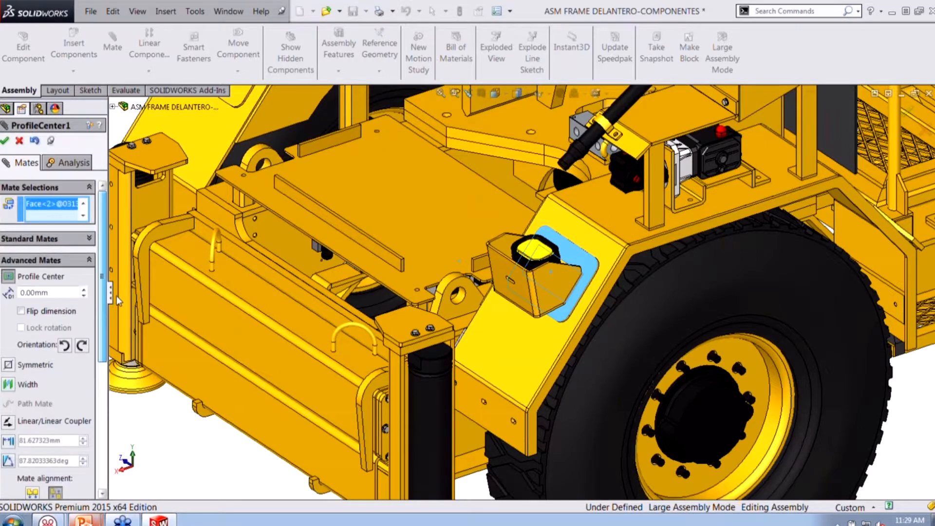
click(83, 345)
click(82, 346)
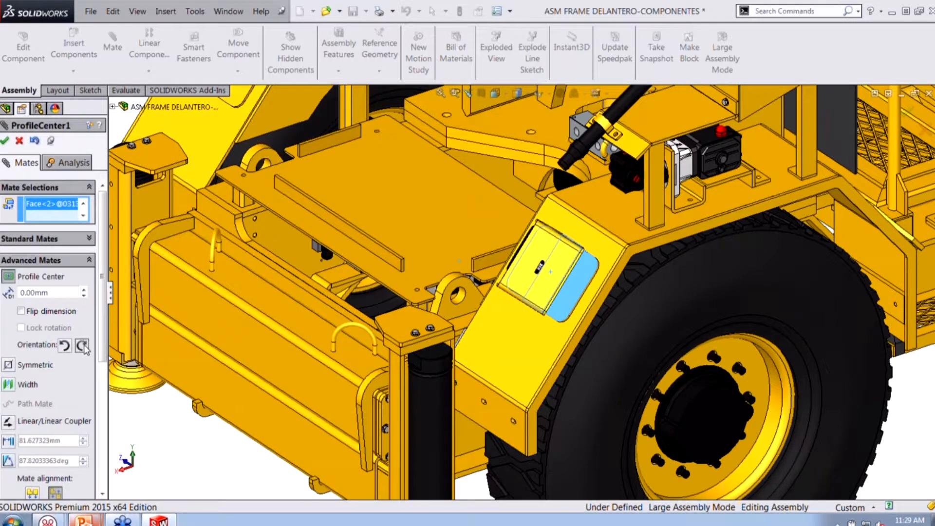
- Try the aligned mate alignment, inspect the housing from the side, and return to anti-aligned
scroll(73, 351, down, 3)
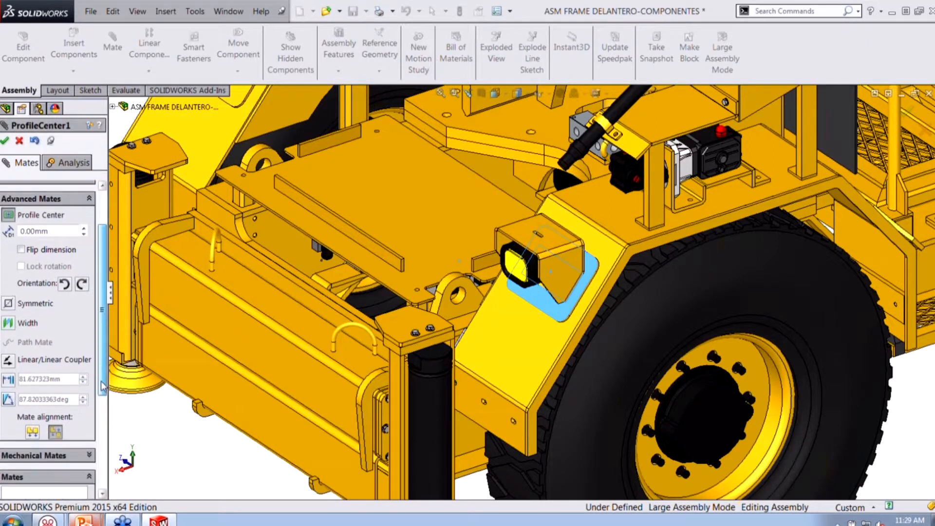
click(34, 431)
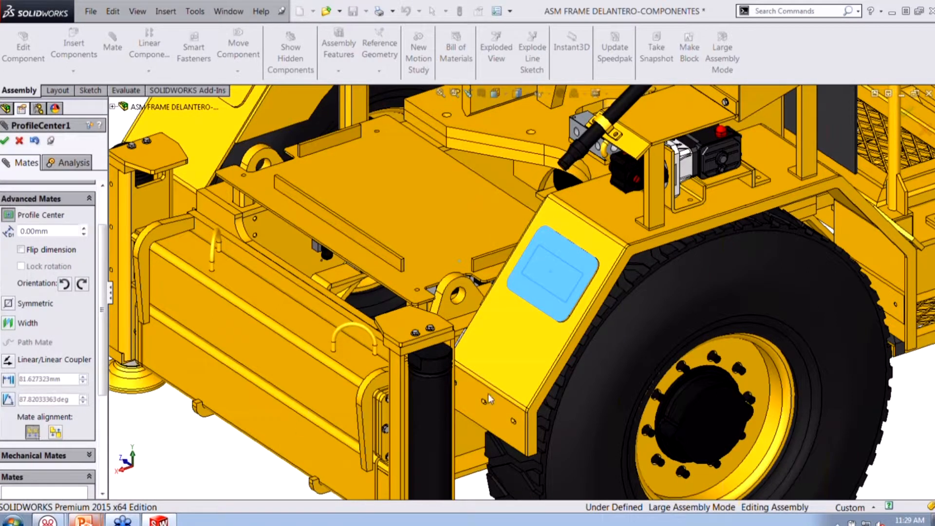
middle_drag(502, 379, 311, 331)
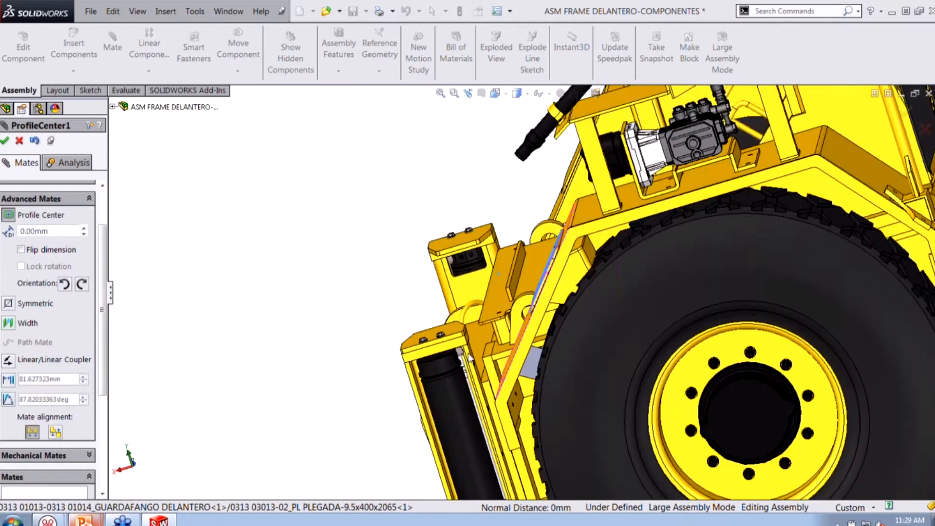
scroll(580, 298, down, 3)
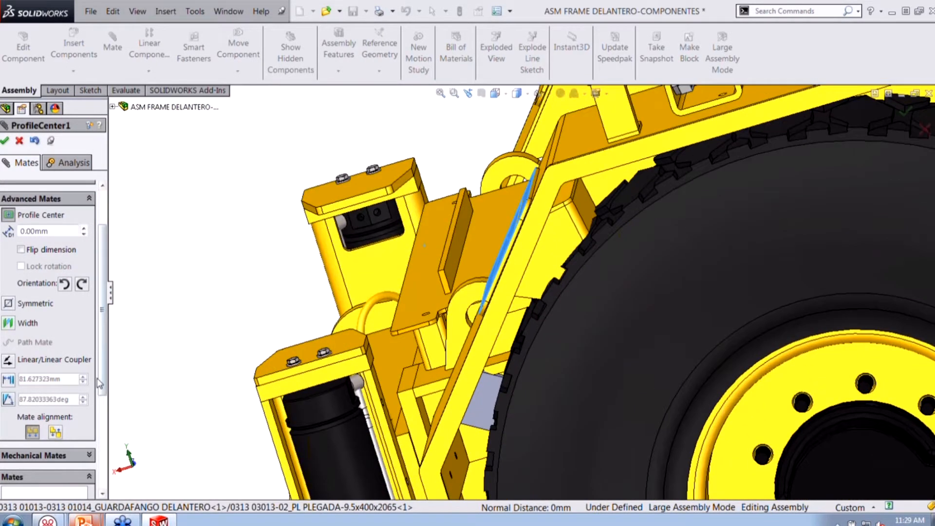
click(55, 432)
middle_drag(131, 355, 266, 310)
scroll(526, 291, up, 1)
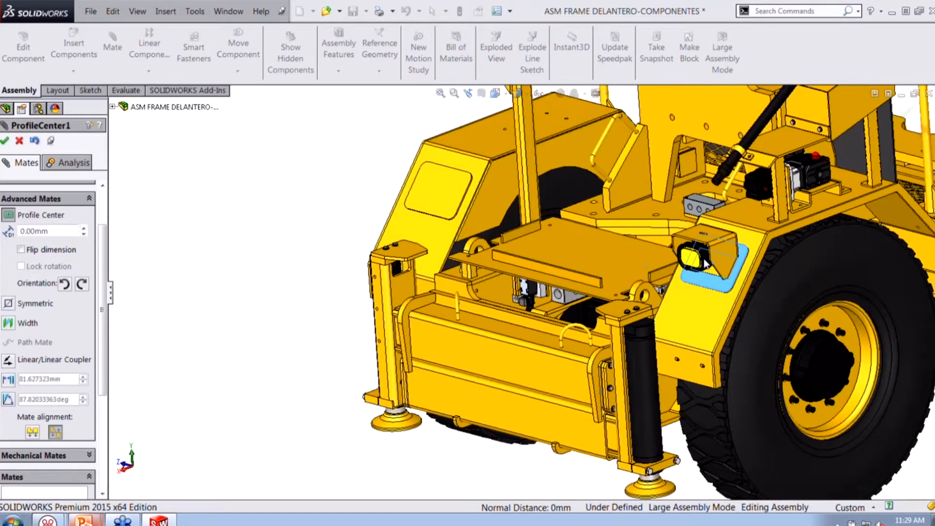
scroll(704, 263, down, 4)
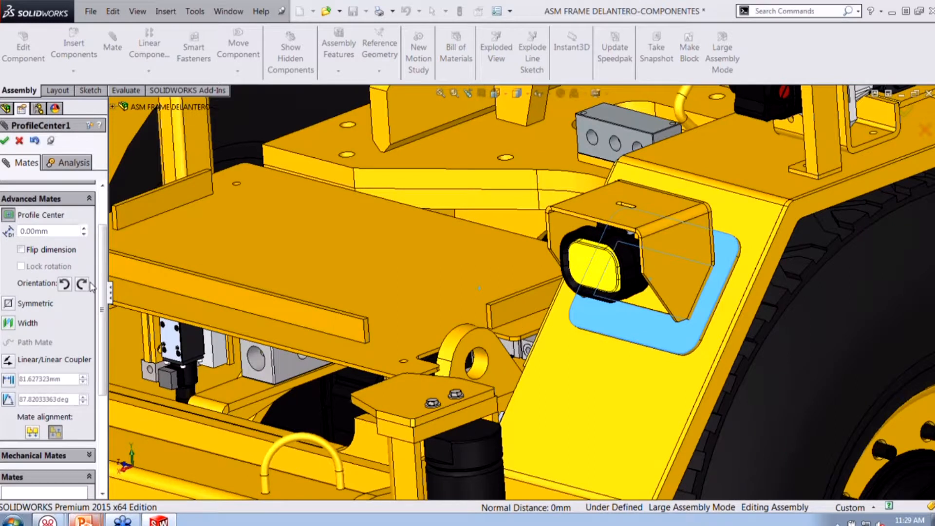
- Accept the Profile Center mate for the front light and finish the Mate command
click(5, 142)
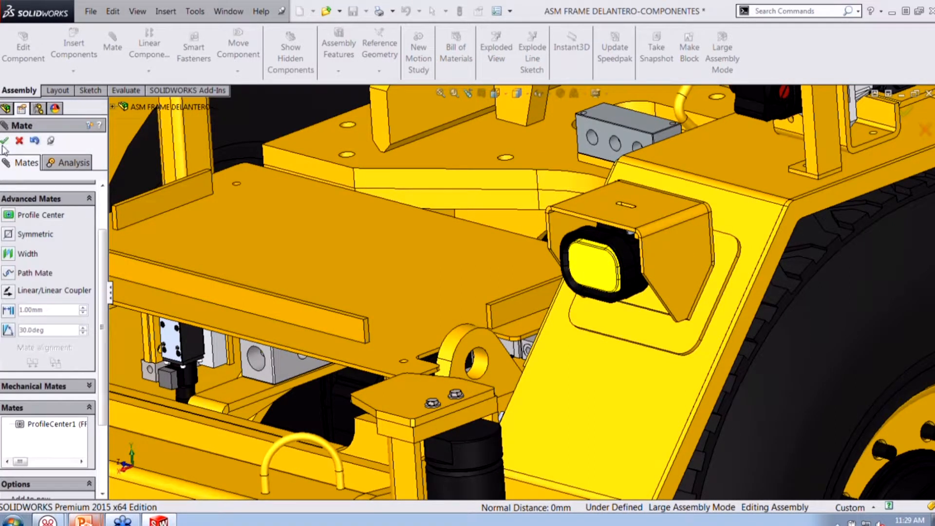
click(5, 141)
scroll(540, 297, up, 4)
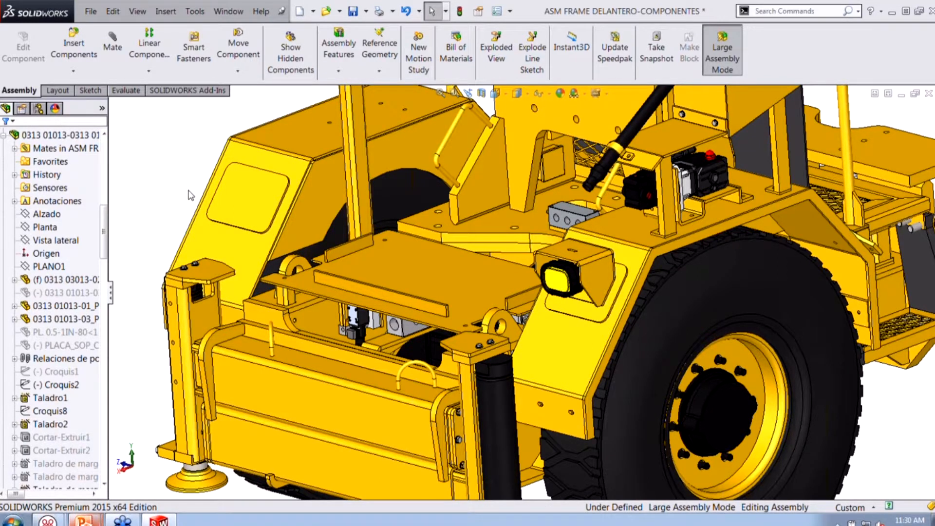
- Display the Task Pane beside the assembly view
click(142, 15)
mouse_move(122, 19)
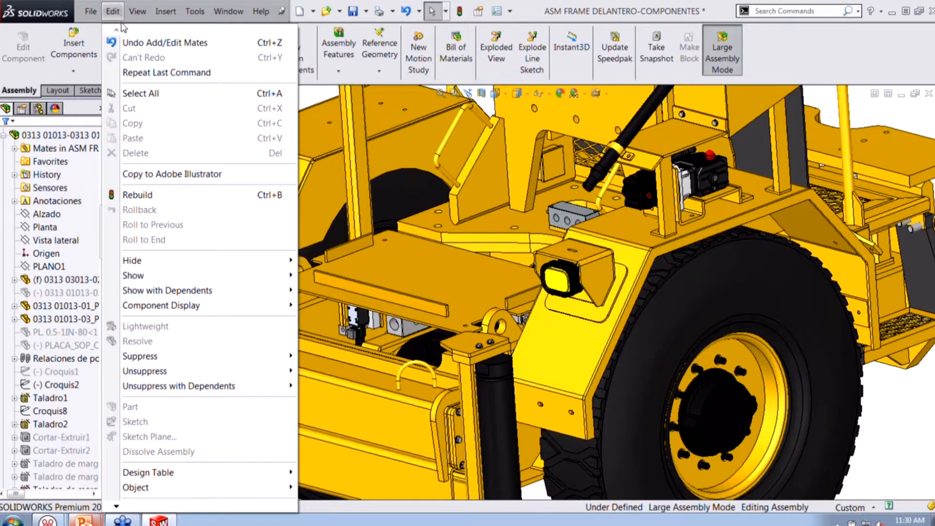
mouse_move(127, 508)
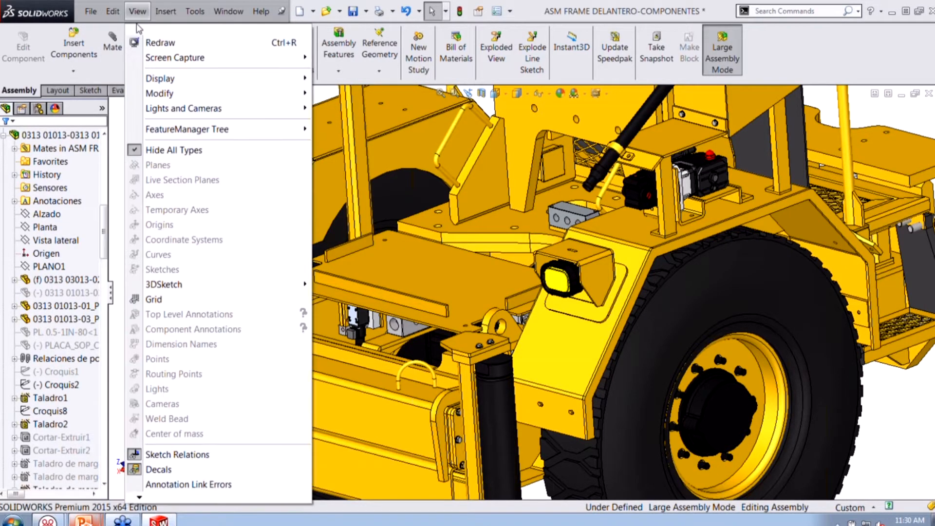
mouse_move(290, 499)
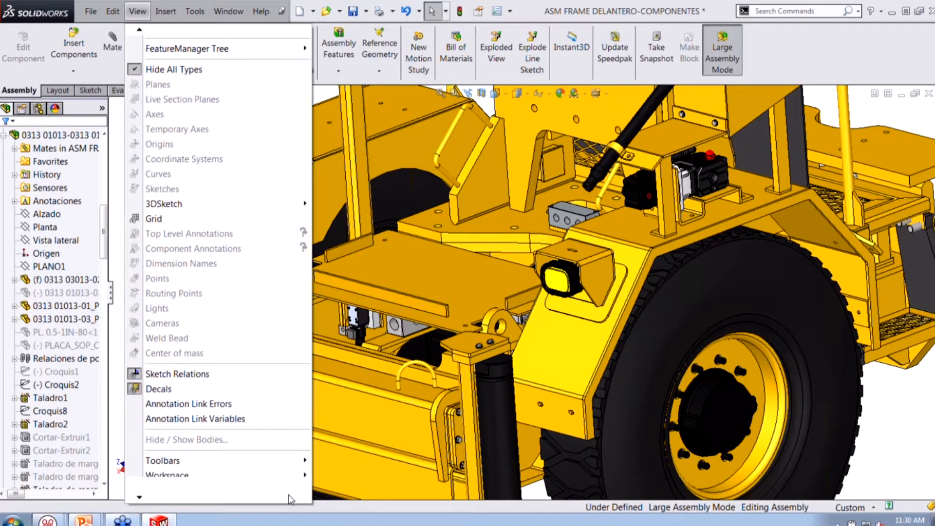
click(246, 434)
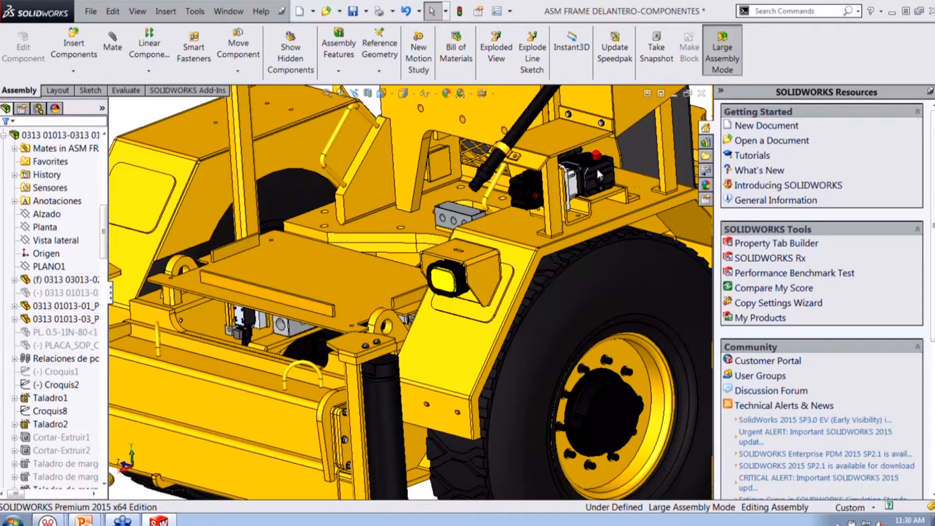
mouse_move(85, 520)
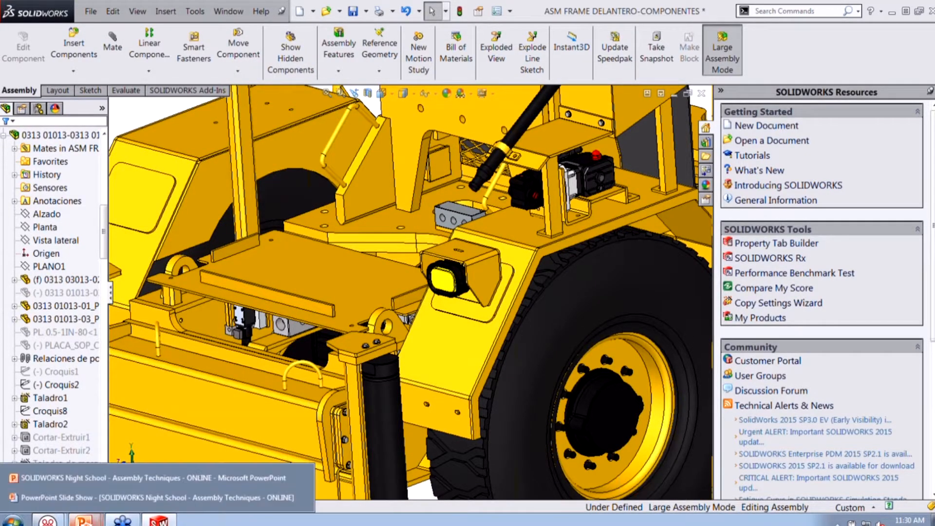
click(95, 495)
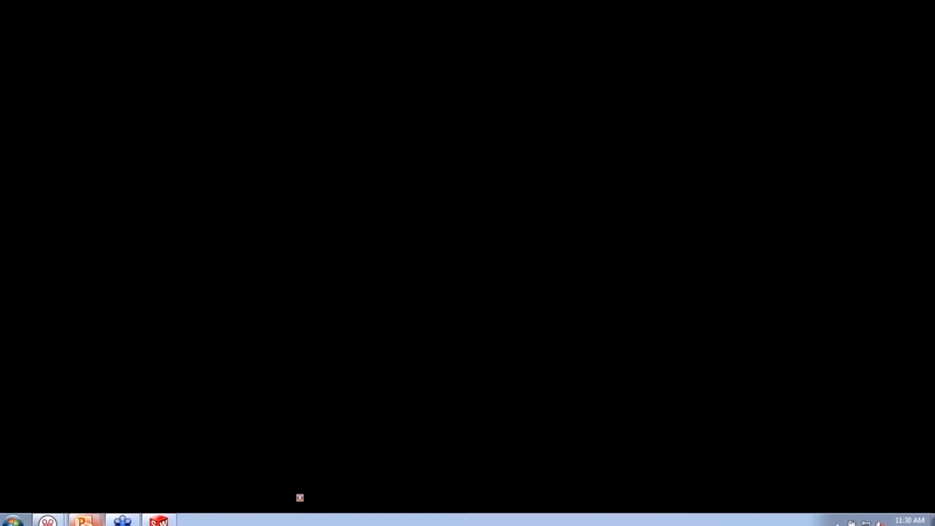
key(Right)
key(Right)
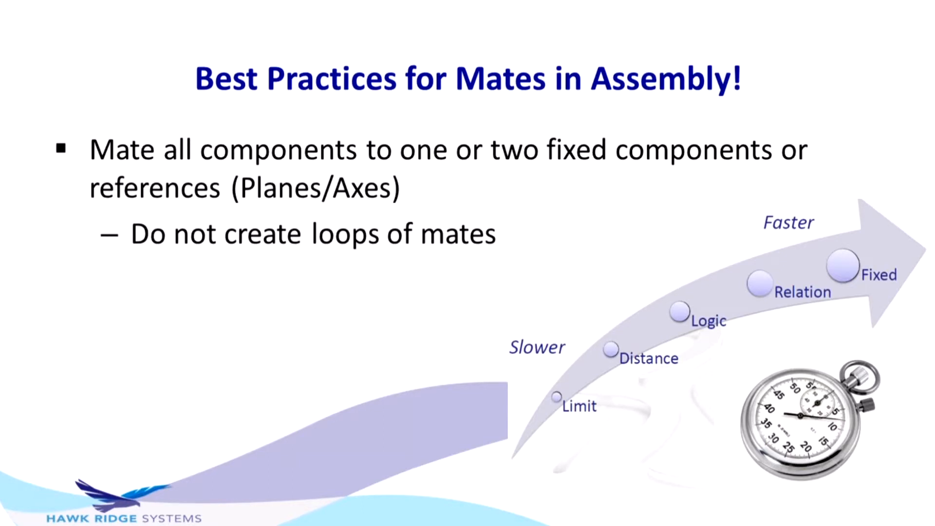
key(Right)
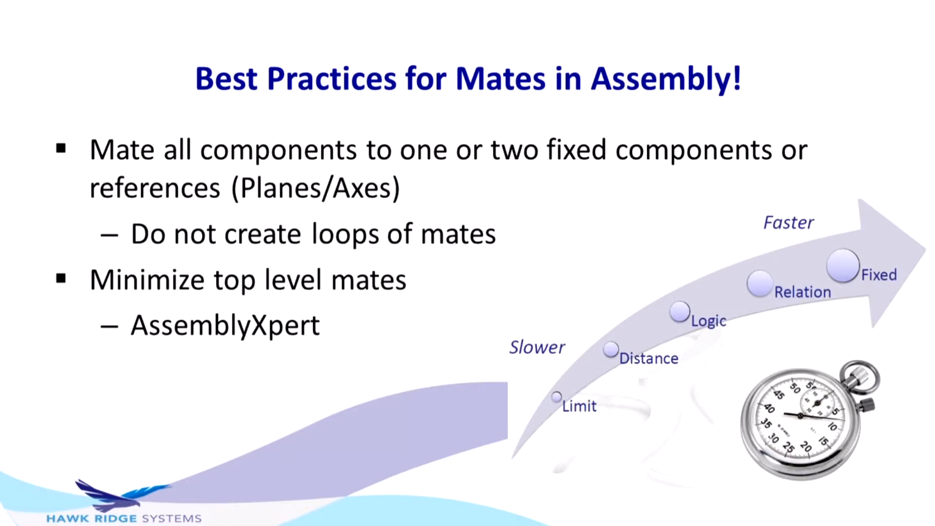
key(Right)
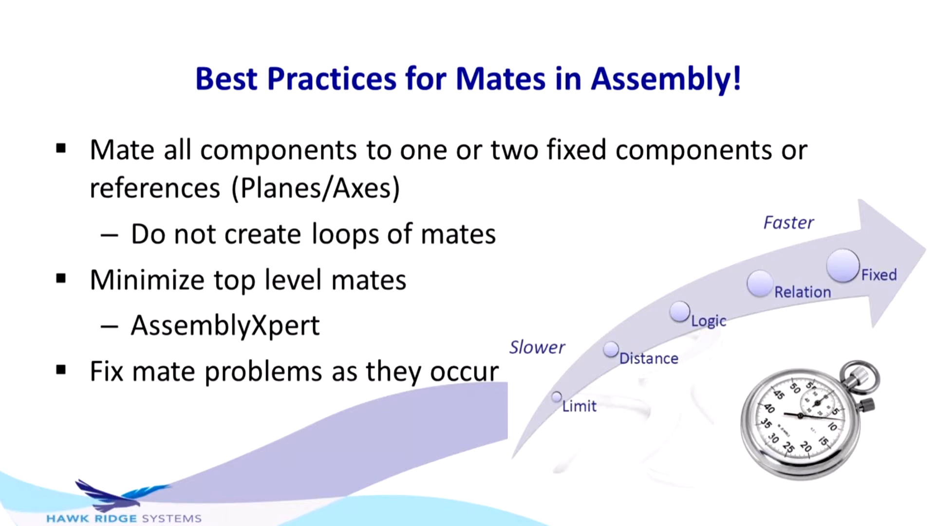
key(Right)
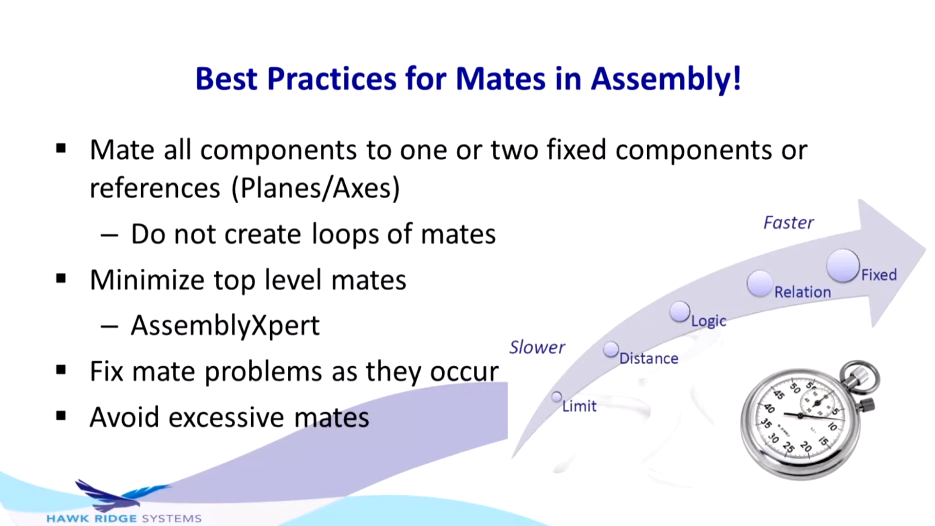
key(Right)
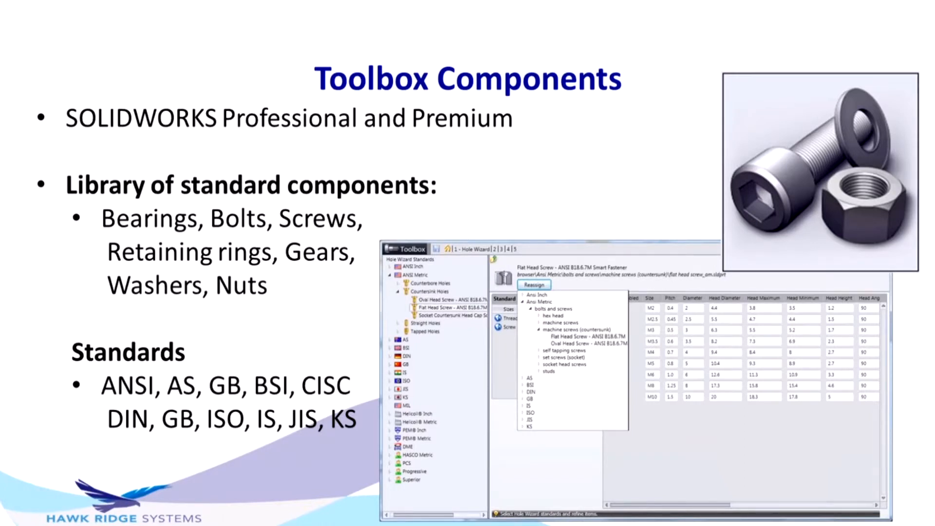
- Switch back to the SOLIDWORKS assembly and examine the pump's support bracket and the plate beneath the pump
key(alt+Tab)
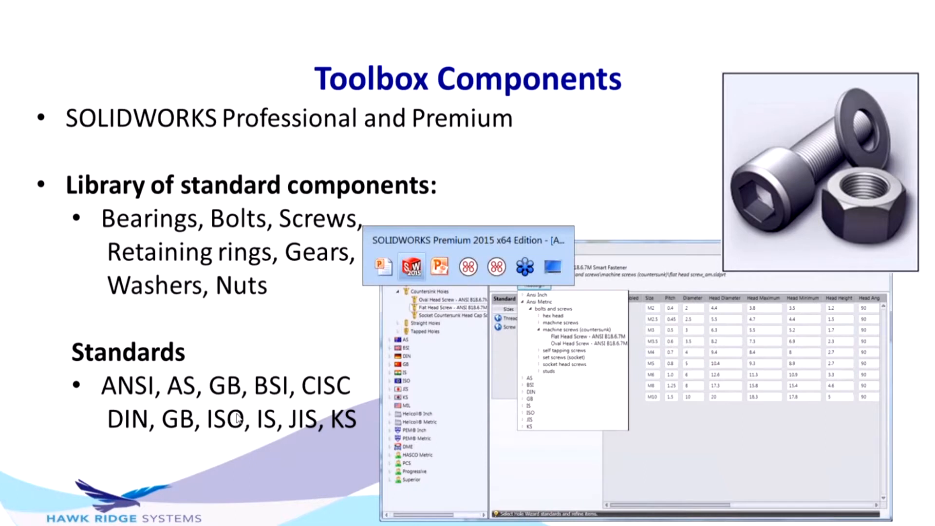
click(414, 264)
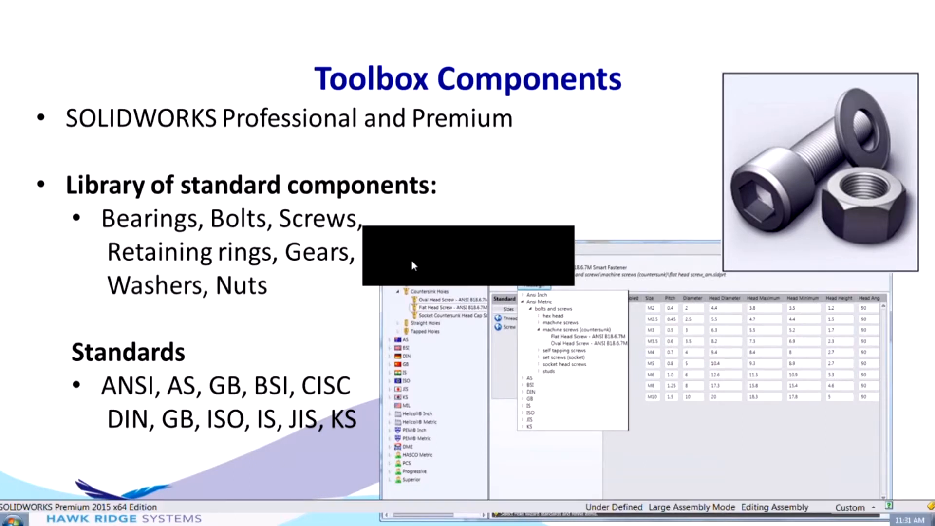
scroll(594, 197, down, 6)
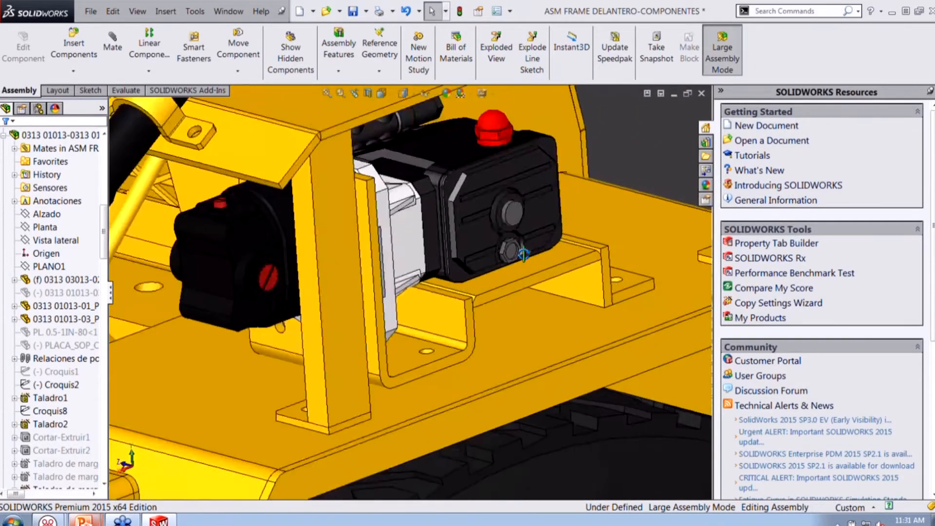
click(409, 335)
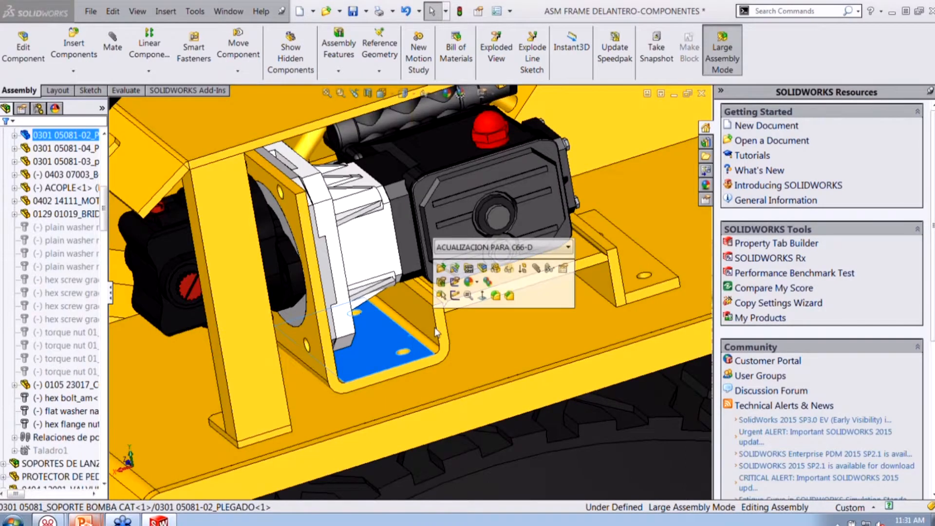
click(591, 253)
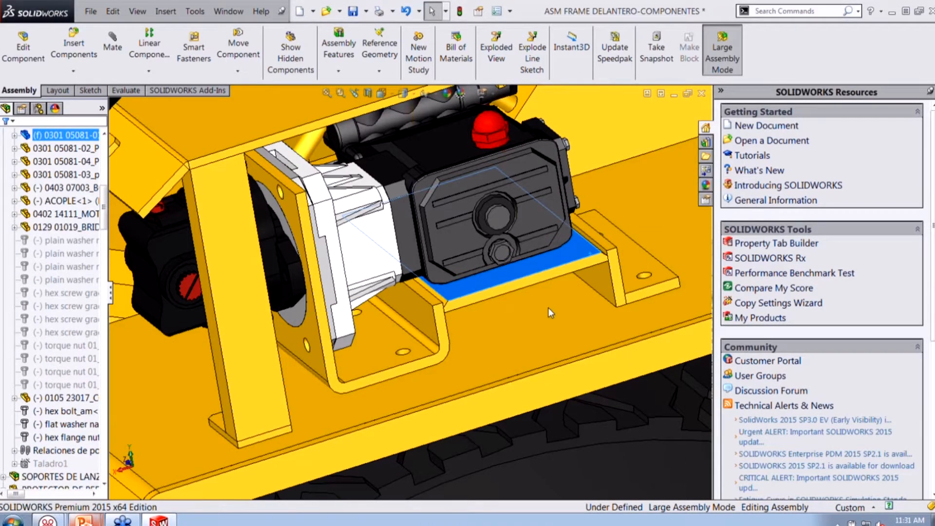
- Isolate the pump support subassembly together with the yellow fender plate it stands on
scroll(501, 327, up, 3)
click(388, 313)
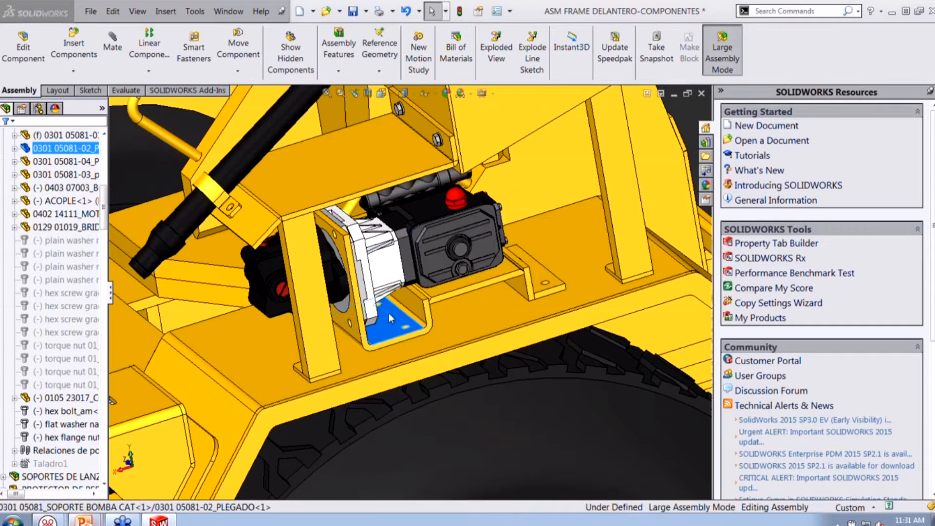
right_click(389, 313)
click(447, 132)
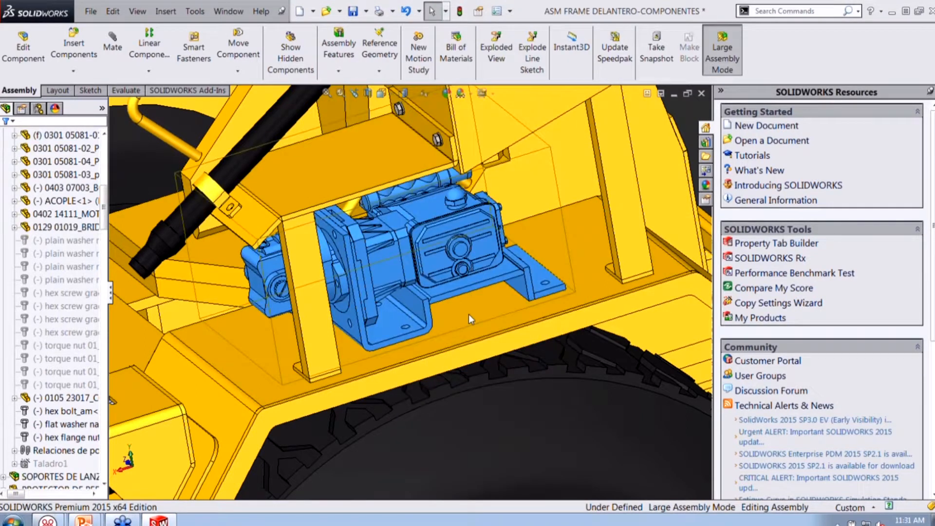
ctrl+click(468, 314)
right_click(468, 314)
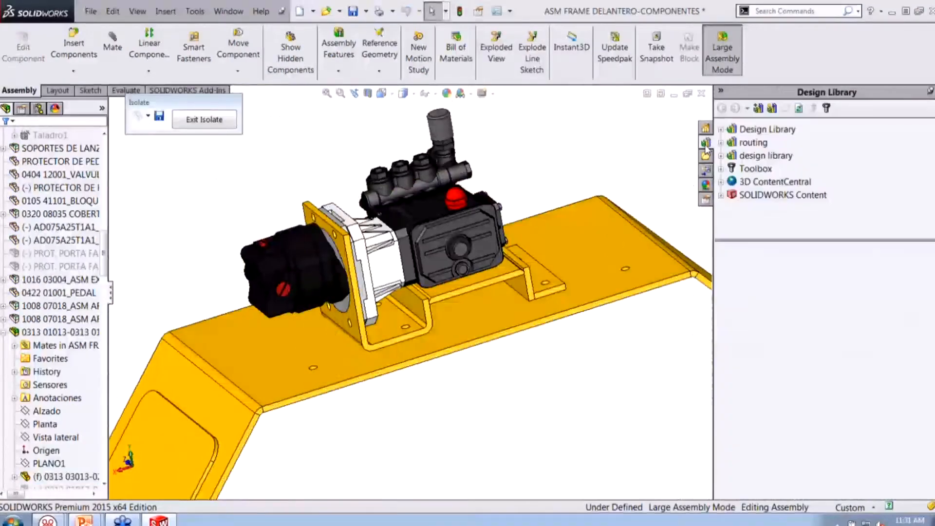
- Show the Design Library and check that the SOLIDWORKS Toolbox Browser add-in is enabled
click(706, 146)
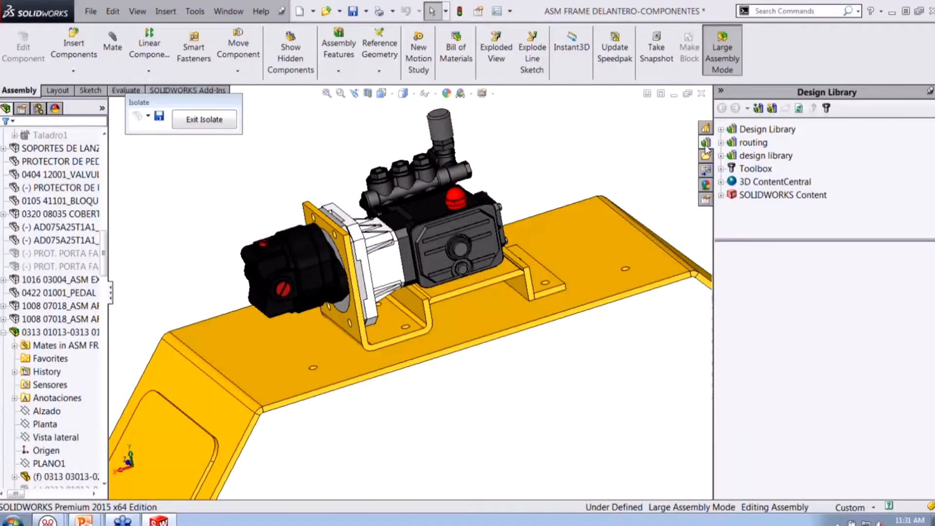
click(509, 11)
click(516, 59)
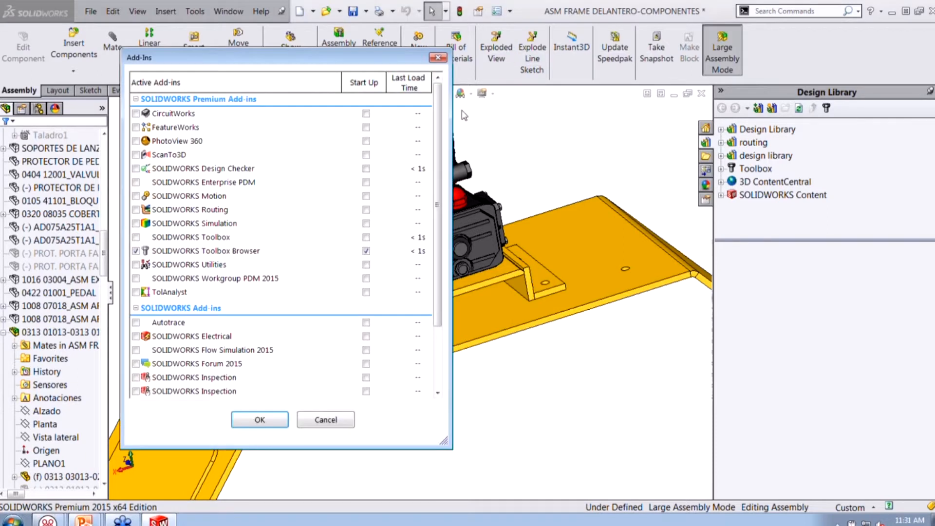
click(136, 251)
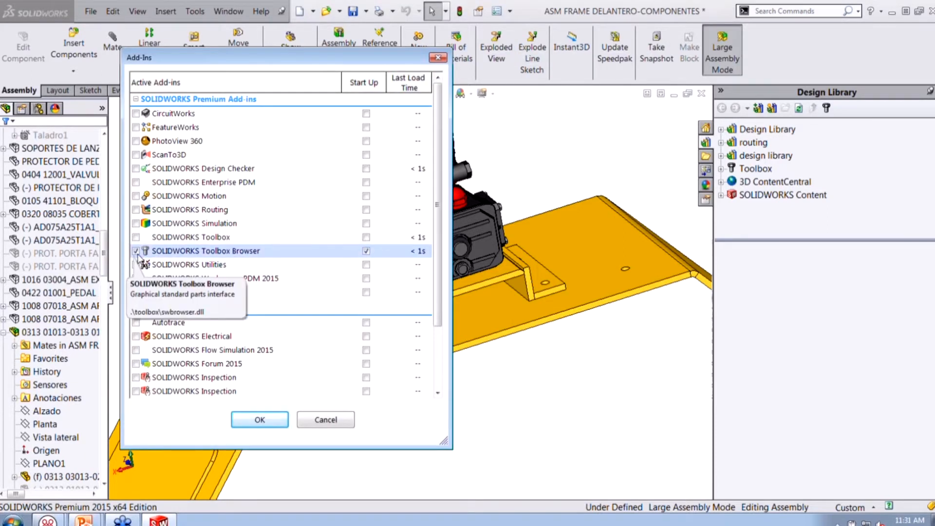
click(259, 419)
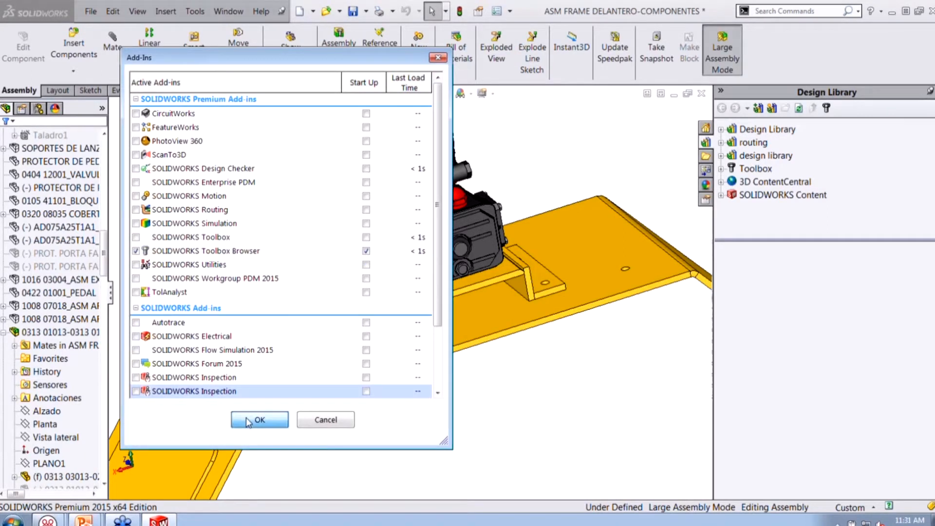
- Browse the Toolbox to the ANSI Metric hex head bolts and screws and select Hex Bolt - ANSI B18.2.3.5M
click(754, 170)
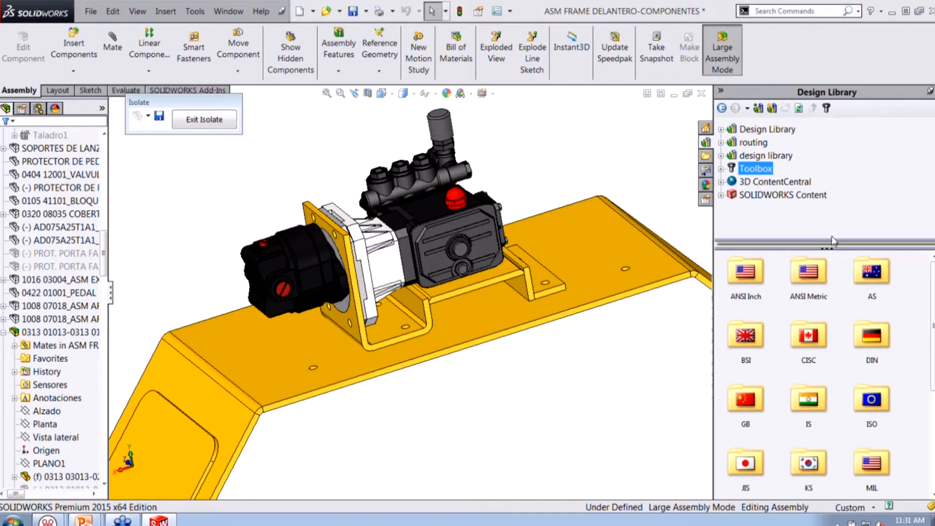
click(807, 278)
double_click(807, 277)
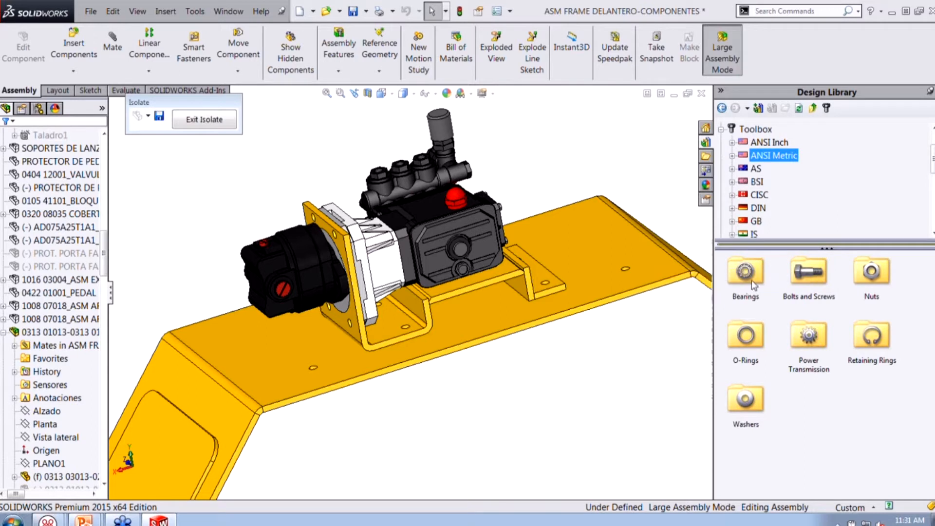
click(820, 282)
double_click(820, 282)
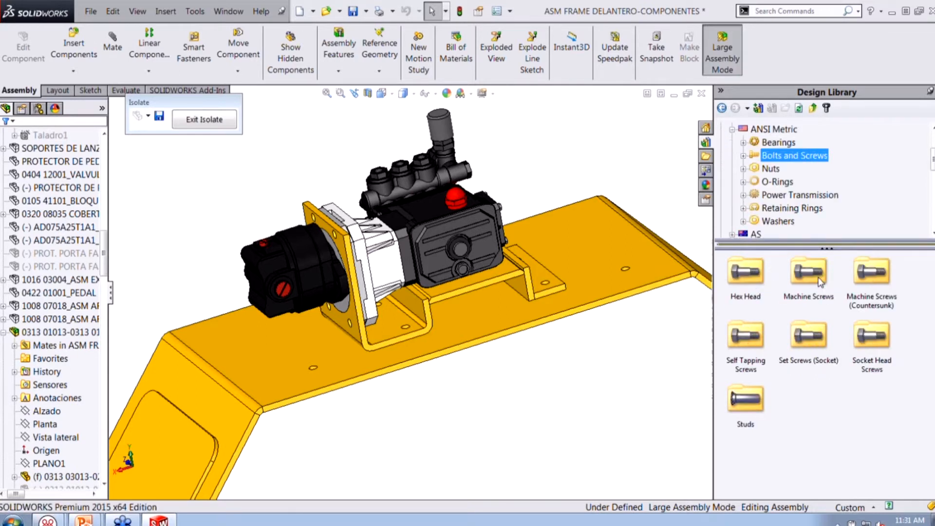
double_click(752, 276)
mouse_move(751, 274)
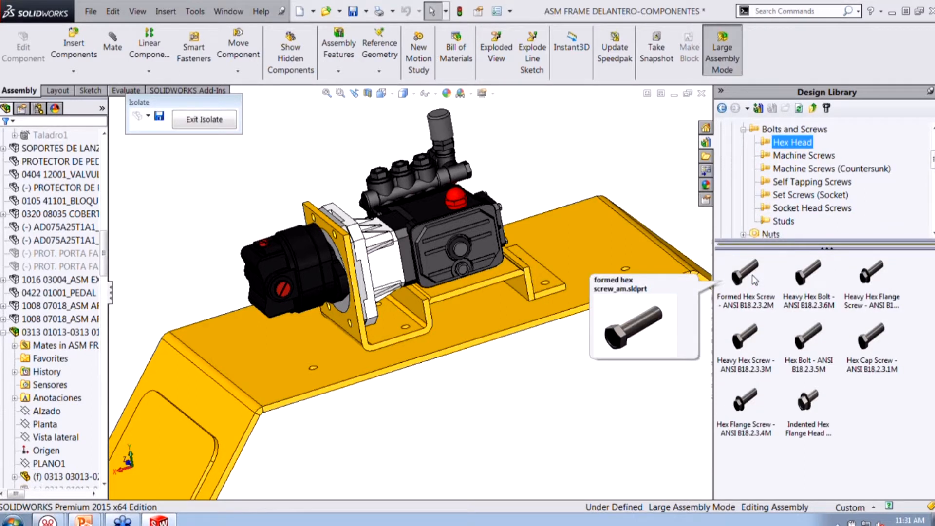
click(752, 274)
click(727, 343)
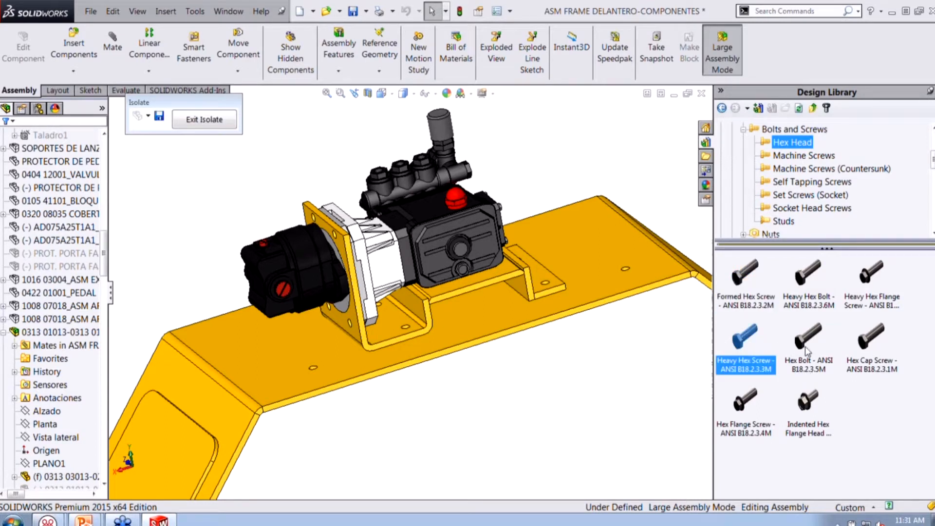
click(805, 346)
- Place the hex bolt in the outer hole of the bracket foot nearest the motor, size M12 and length 55
scroll(418, 316, down, 5)
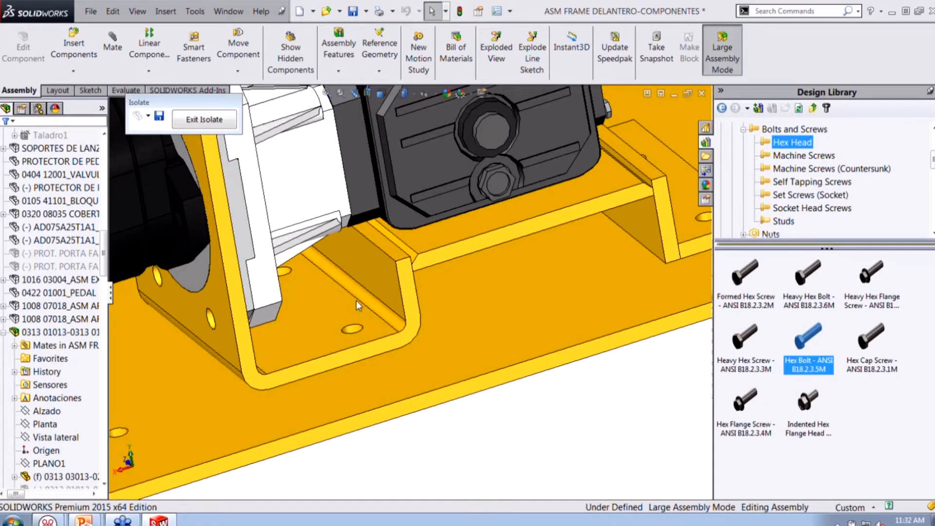
drag(810, 346, 352, 336)
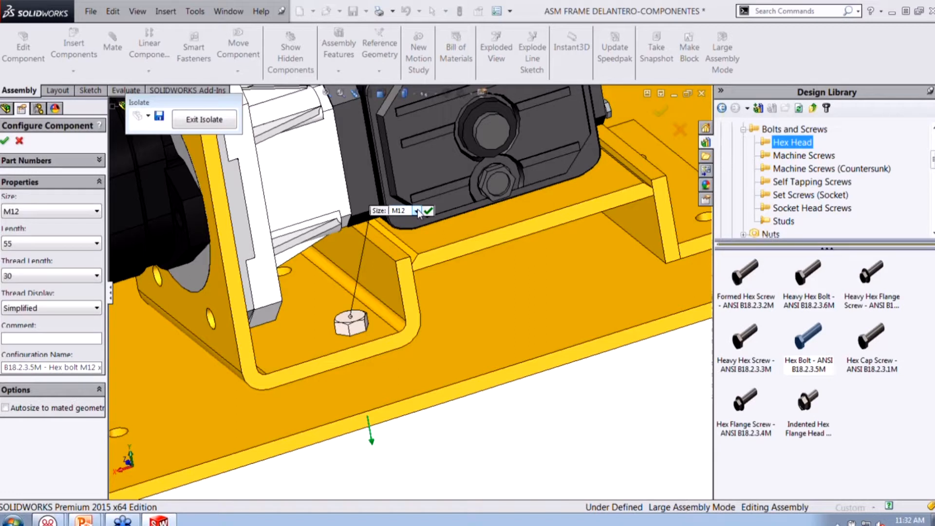
click(417, 211)
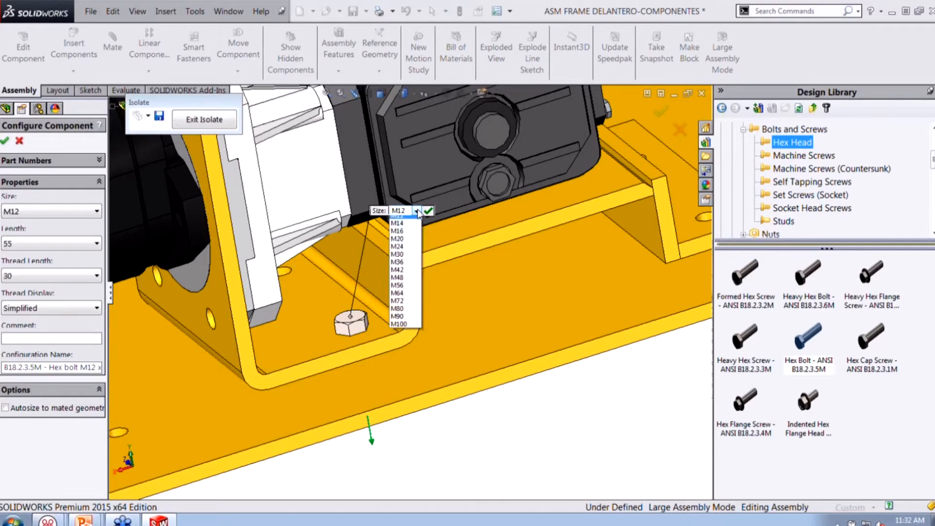
click(416, 211)
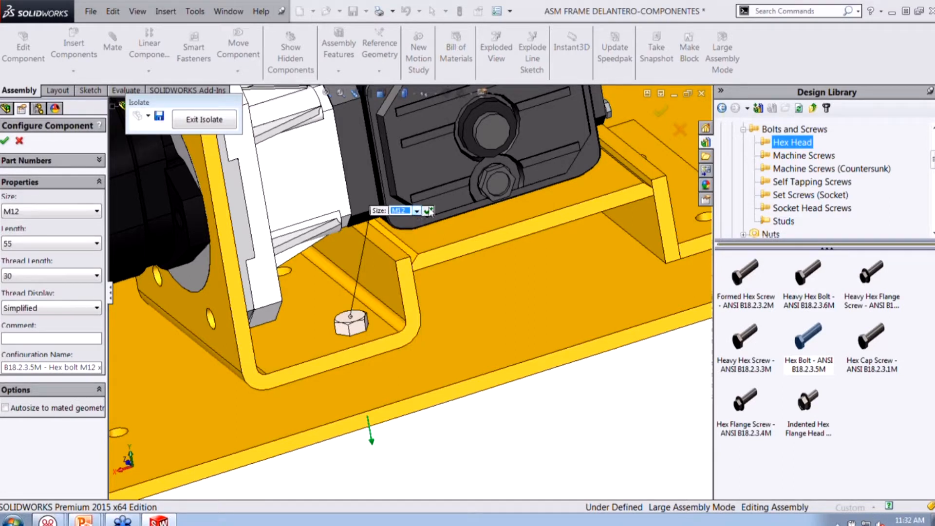
click(428, 211)
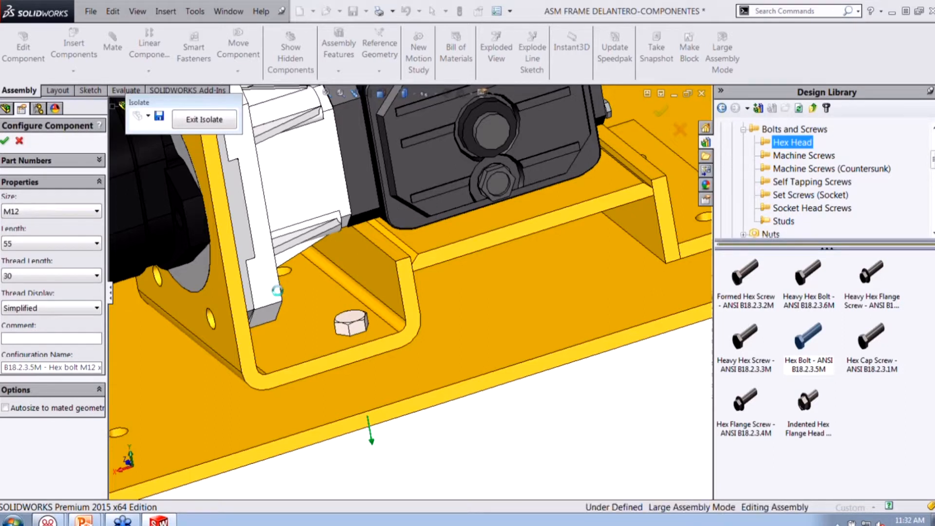
- Add copies of the M12 hex bolt to the other three mounting holes in the bracket's feet and finish inserting
middle_drag(313, 304, 314, 283)
click(314, 280)
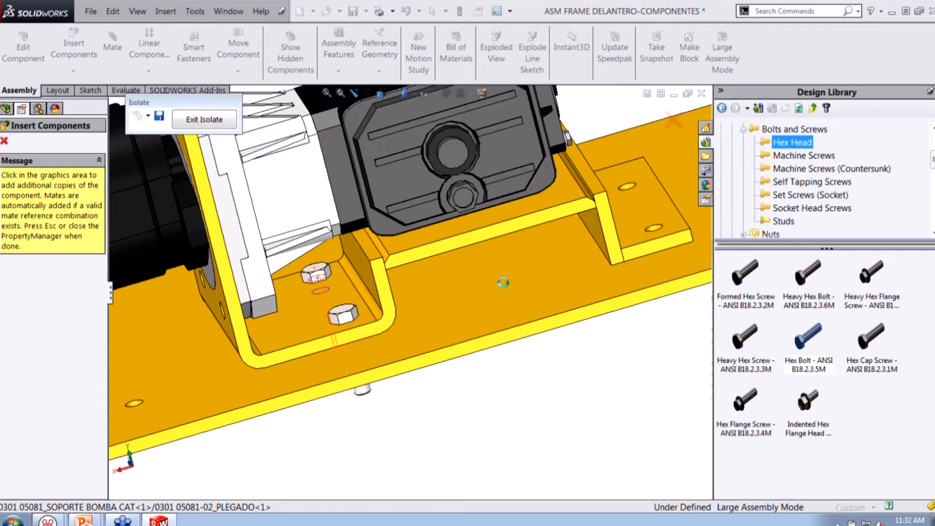
click(653, 225)
click(631, 187)
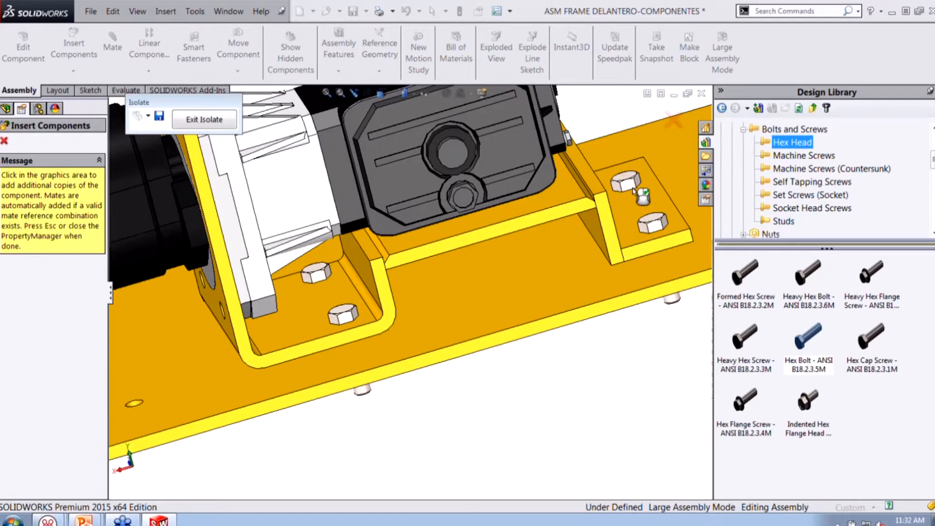
key(Escape)
- Insert an M12 hex bolt of length 55 in the upper hole of the bracket's vertical plate, beside the motor
scroll(482, 354, up, 3)
middle_drag(482, 354, 394, 354)
scroll(448, 363, down, 3)
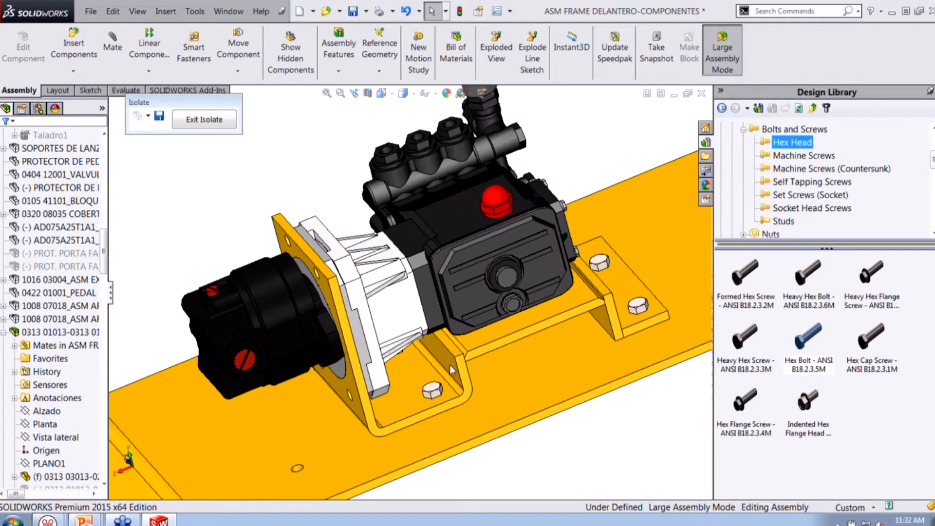
scroll(439, 285, down, 3)
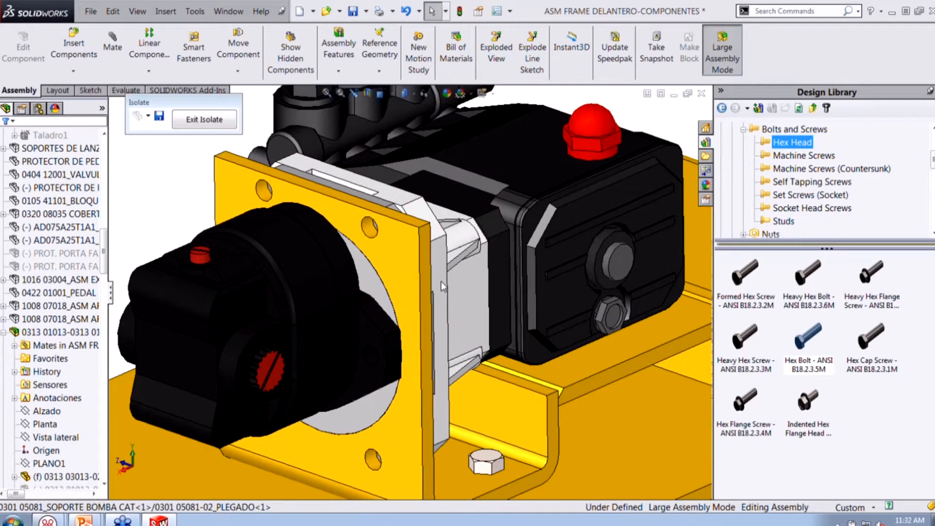
drag(806, 343, 361, 236)
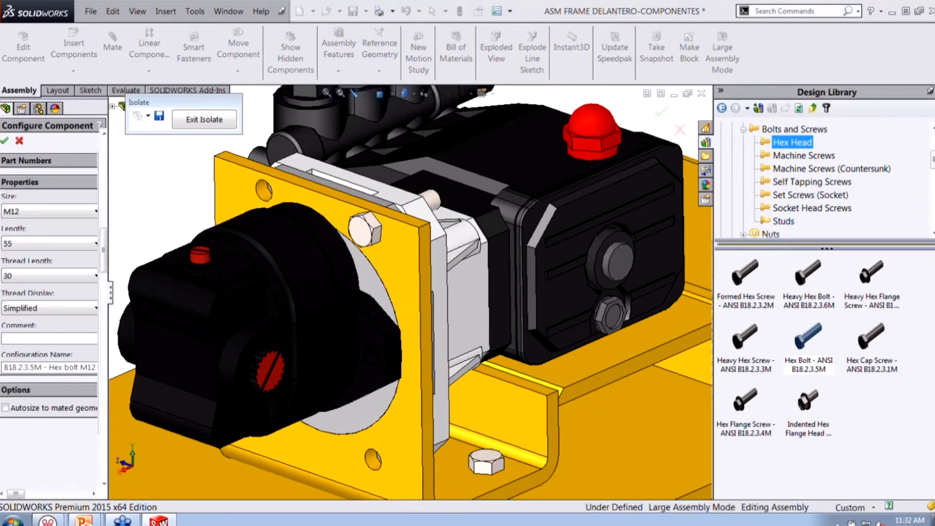
click(4, 141)
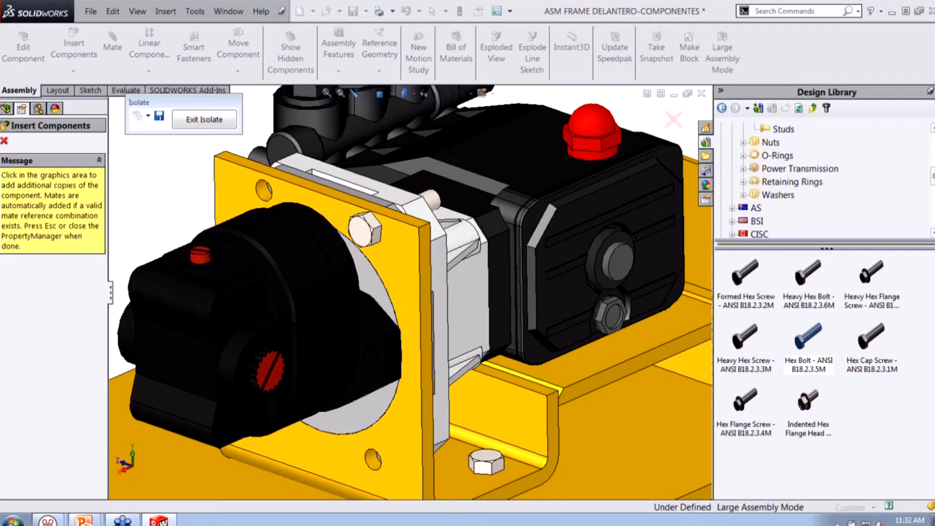
click(2, 141)
- Insert a Narrow Flat Washer - ANSI B18.22M from the ANSI Metric plain washers onto the bolt end behind the white housing flange
middle_drag(409, 224, 317, 278)
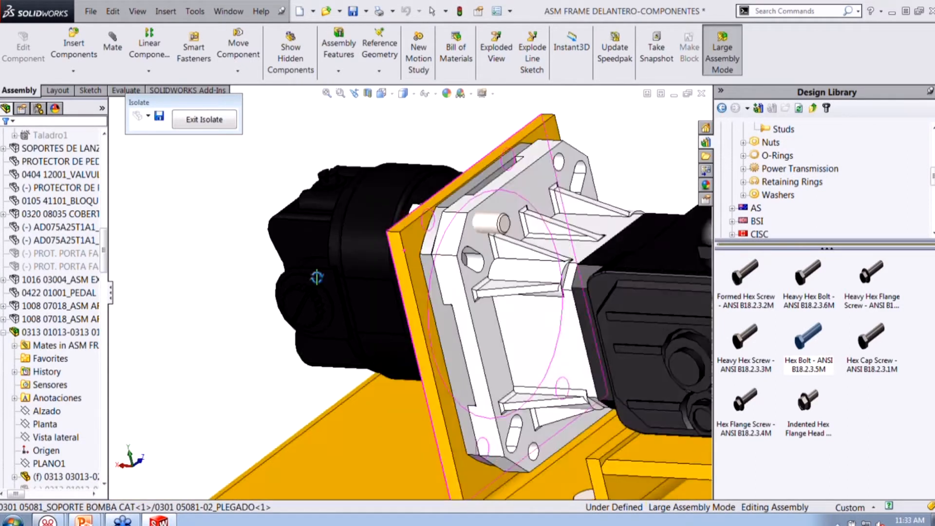
scroll(482, 230, down, 5)
click(778, 194)
double_click(750, 287)
click(832, 298)
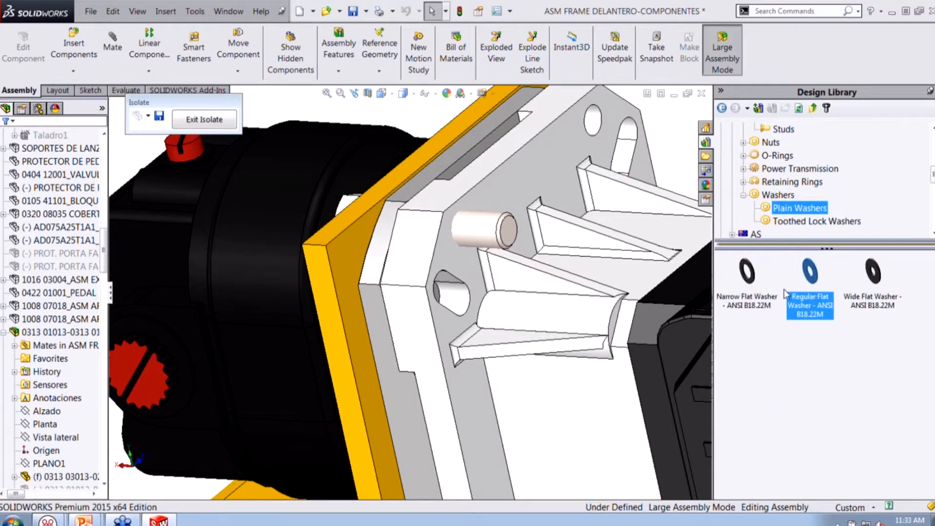
drag(746, 273, 451, 238)
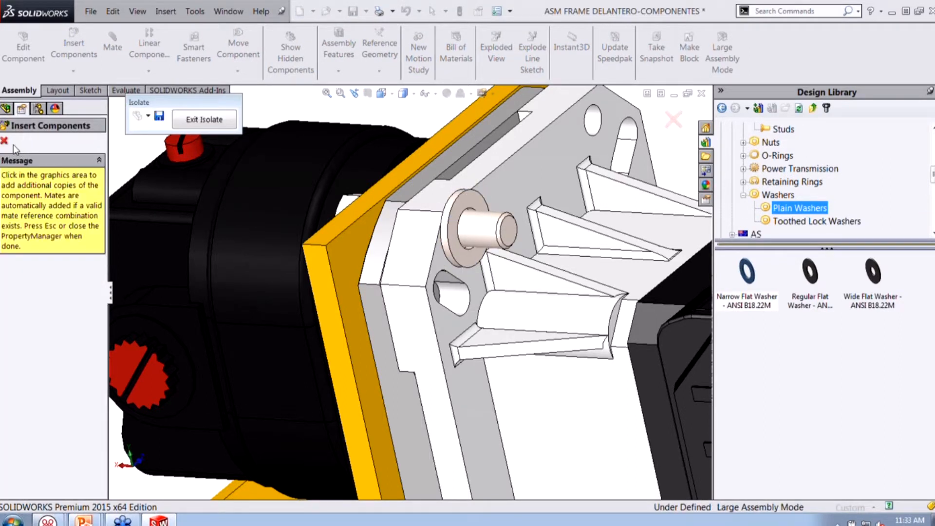
click(3, 140)
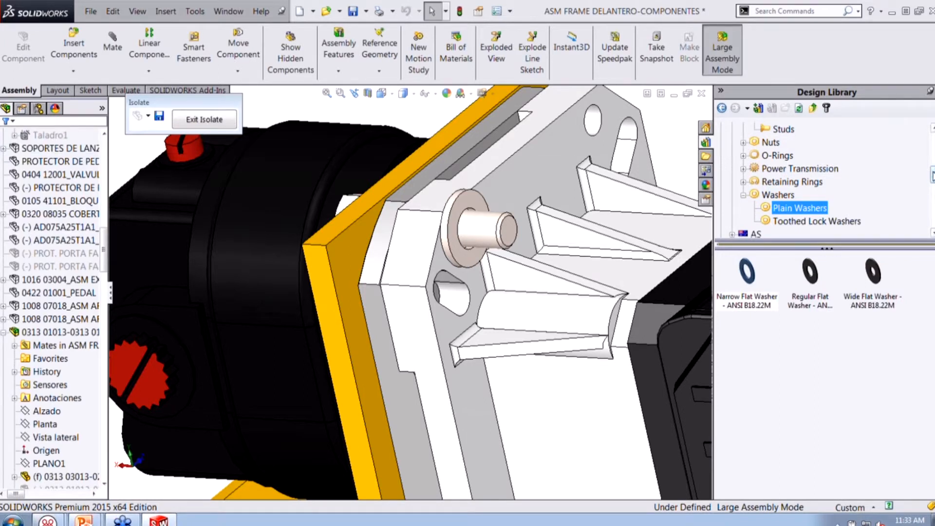
- Insert an M12 prevailing torque hex flange nut from the ANSI Metric hex nuts onto the bolt, against the washer
scroll(823, 180, down, 1)
scroll(933, 180, up, 1)
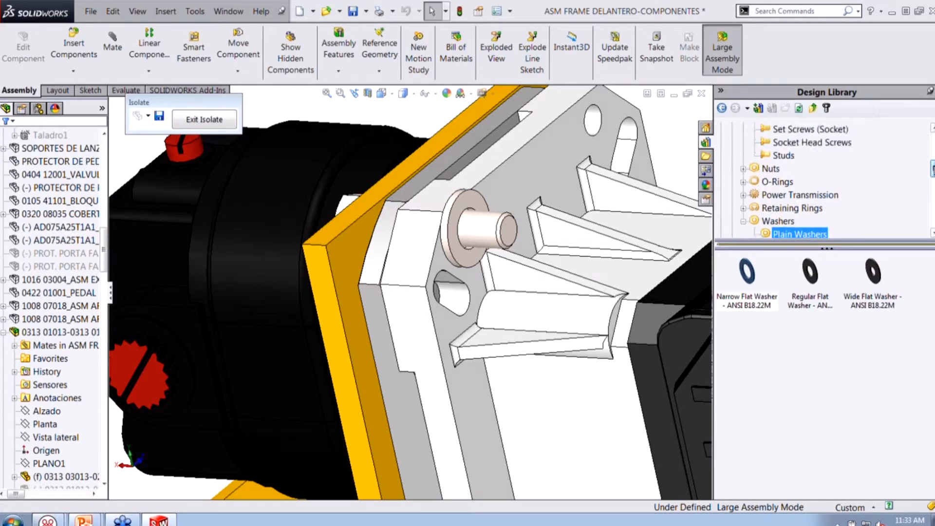
click(761, 169)
double_click(741, 291)
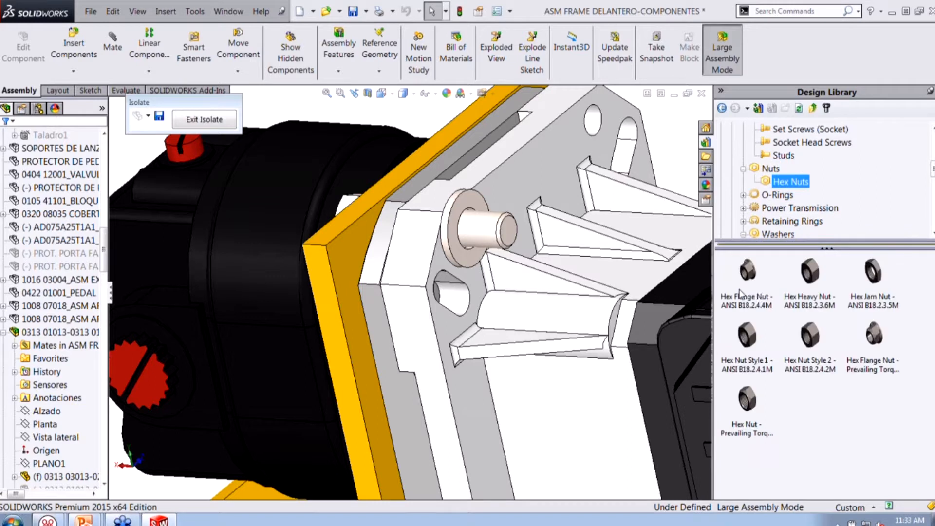
drag(874, 335, 458, 243)
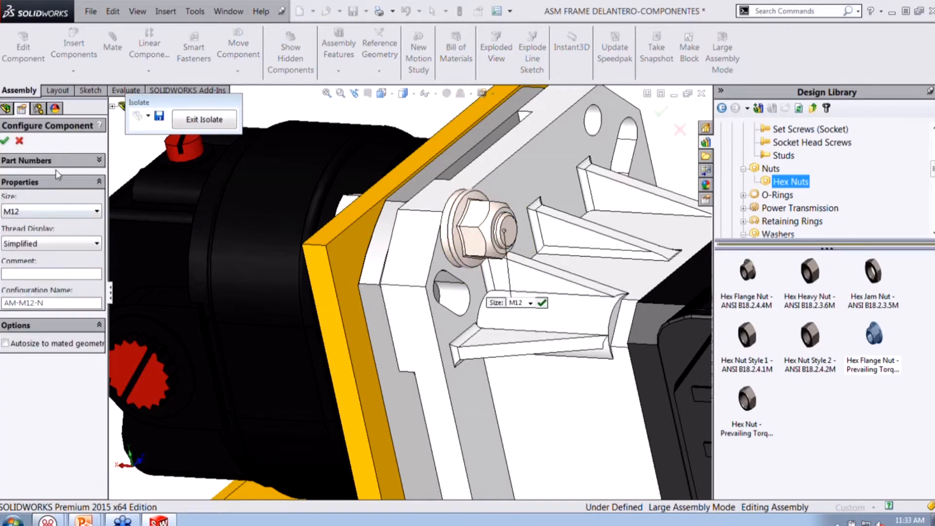
click(3, 142)
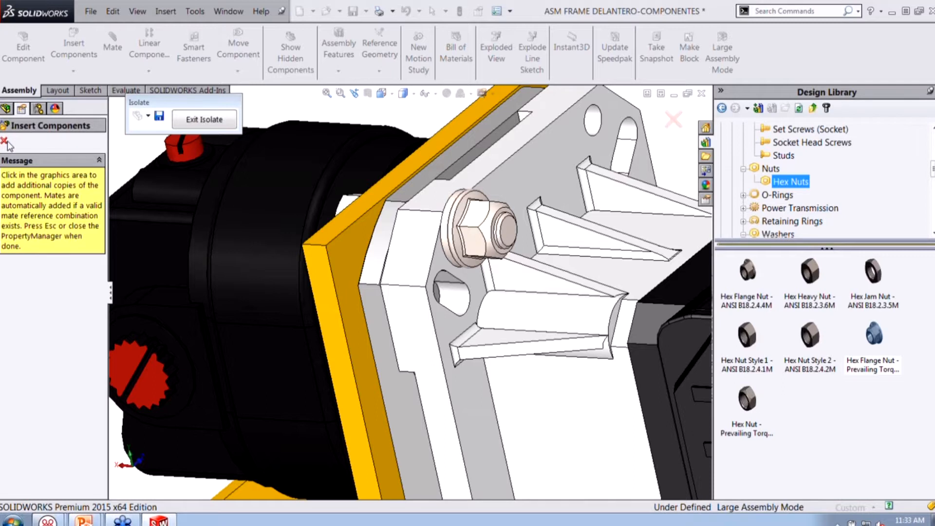
click(5, 141)
- Start a Copy with Mates of the upper hex bolt with its washer and flange nut, proceeding to the mate references
scroll(390, 222, up, 3)
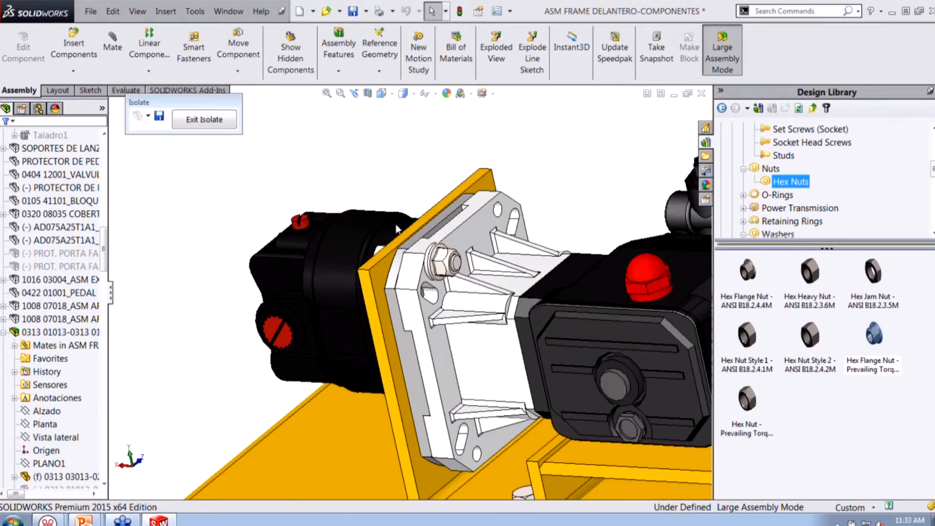
middle_drag(397, 229, 471, 256)
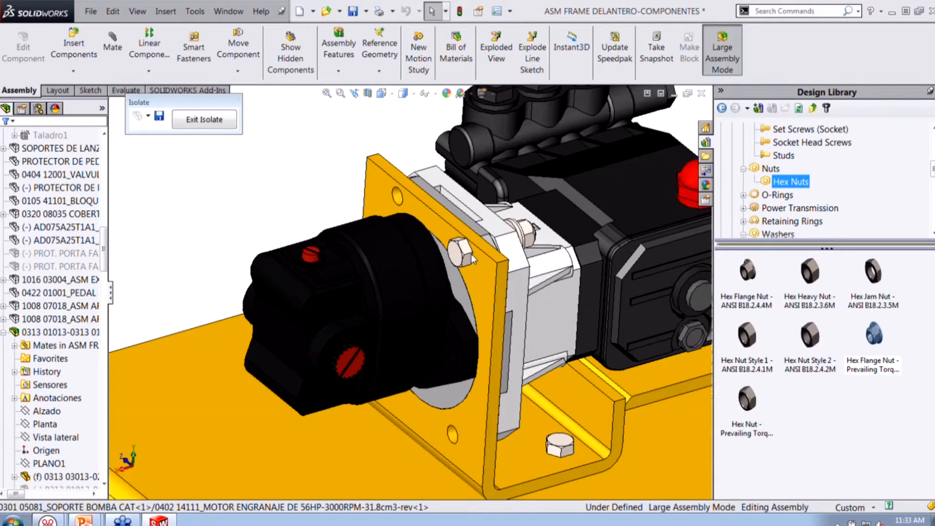
scroll(471, 254, down, 2)
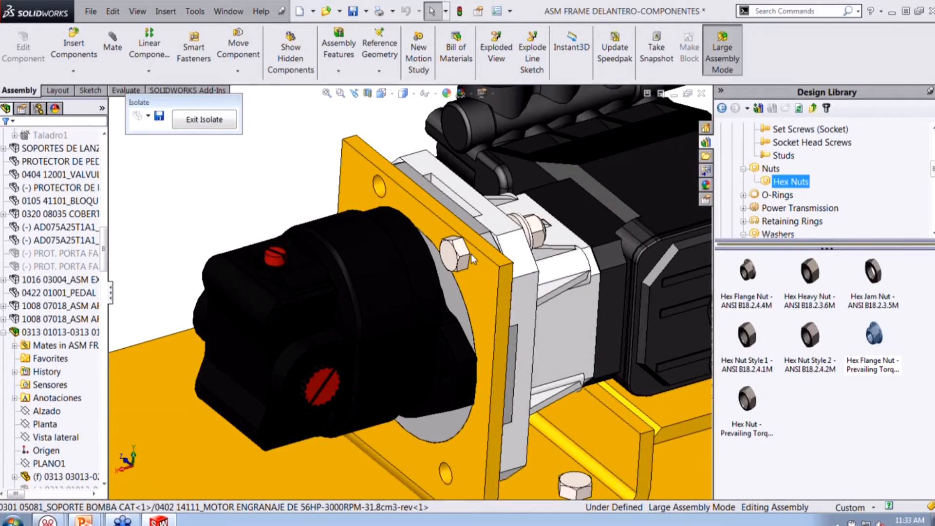
click(74, 71)
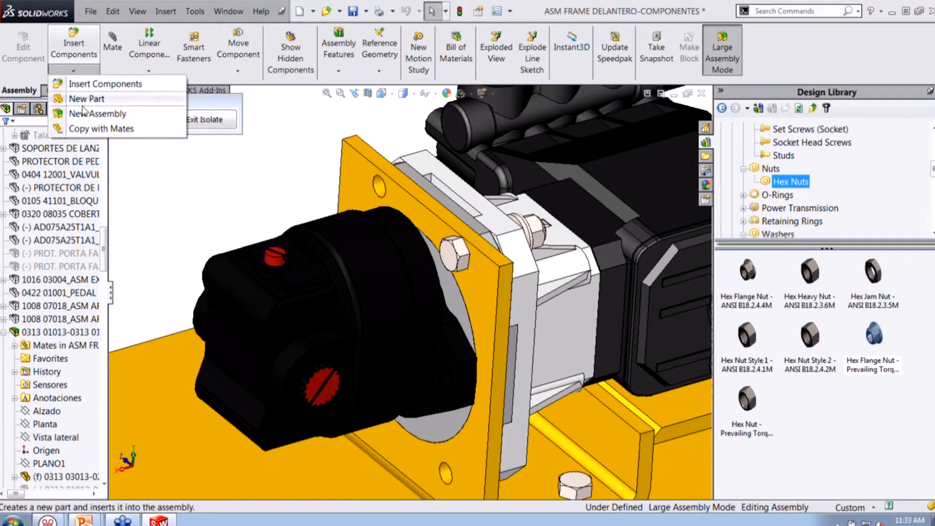
click(86, 131)
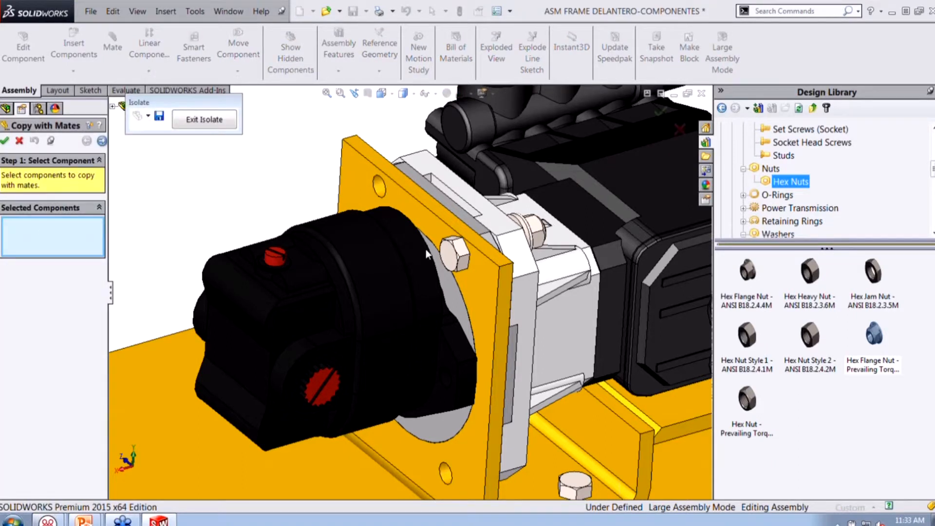
scroll(426, 250, down, 3)
click(458, 268)
click(628, 215)
click(630, 217)
click(101, 140)
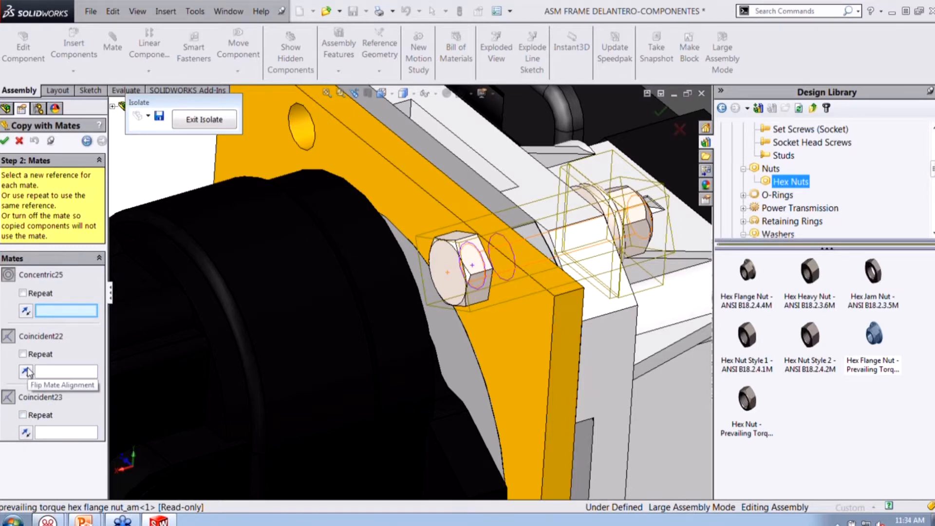
- Set the Coincident22 and Coincident23 mates to repeat their existing references for the copied fasteners
click(59, 373)
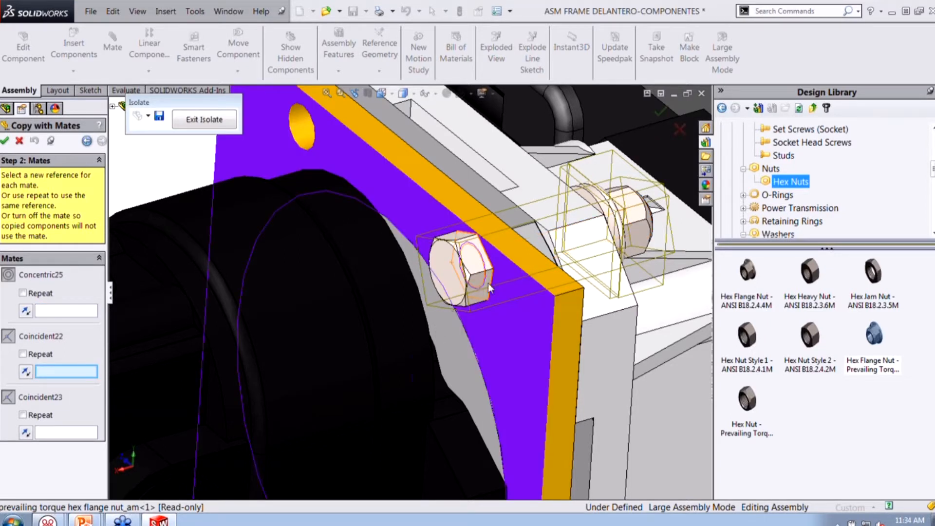
click(22, 355)
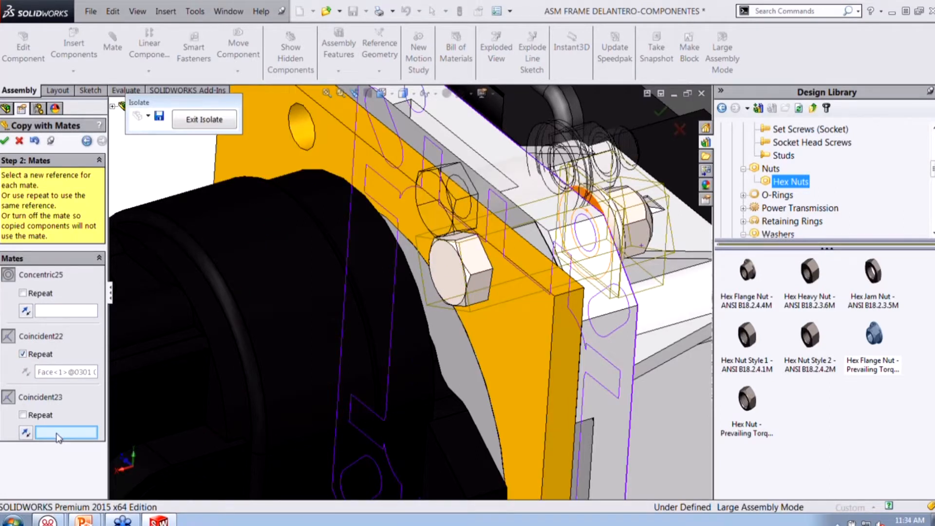
middle_drag(362, 302, 292, 302)
click(23, 415)
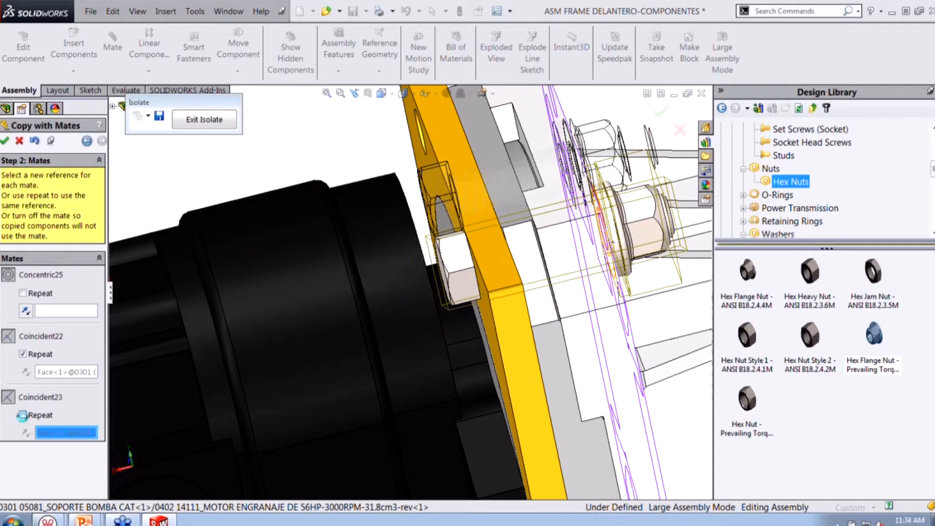
- Place a copy of the fastener set in the vertical plate's lower hole beneath the original bolt, using that hole as the concentric reference
click(70, 315)
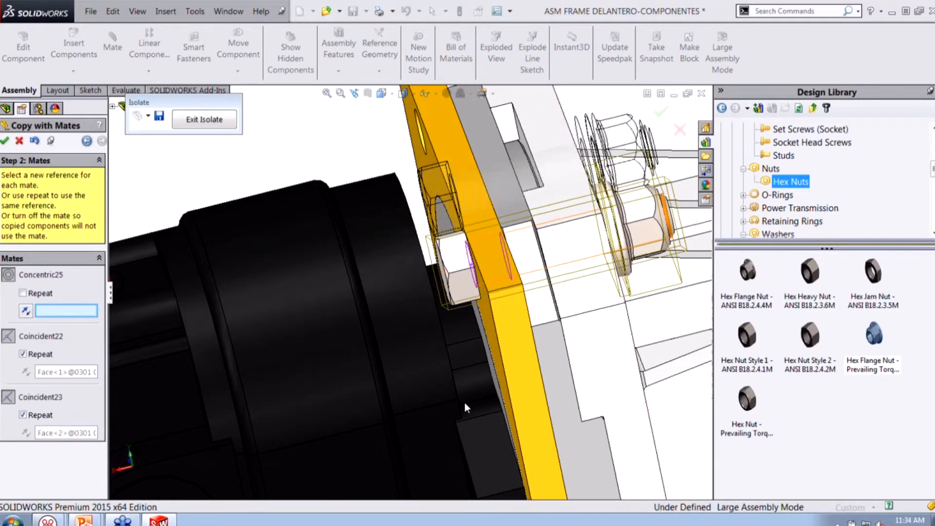
scroll(465, 402, up, 5)
scroll(426, 341, down, 5)
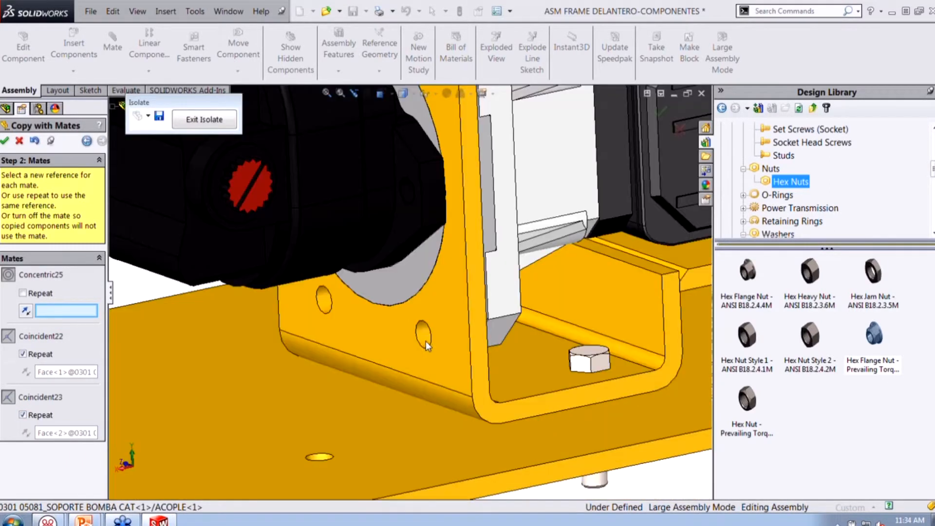
click(426, 340)
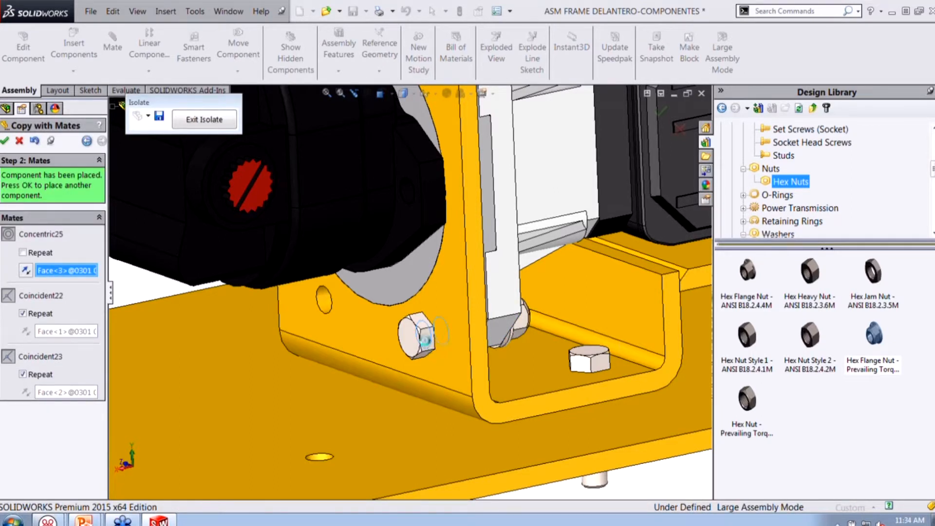
key(Return)
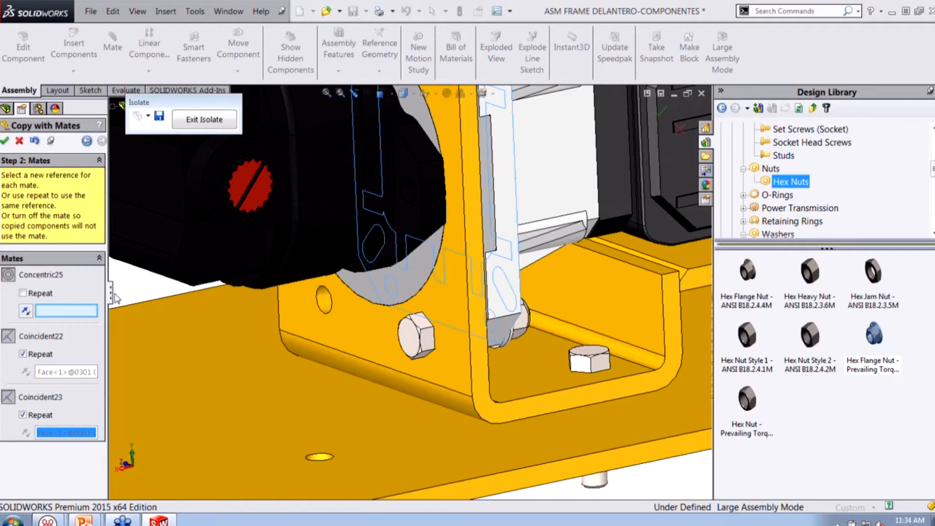
- Place another copy of the bolt, washer and nut in the vertical plate's other lower hole
click(324, 302)
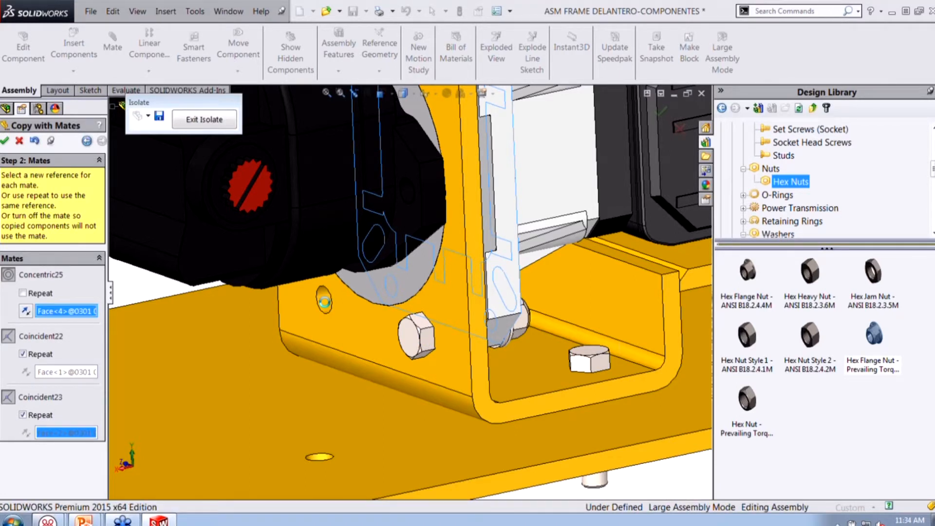
click(324, 302)
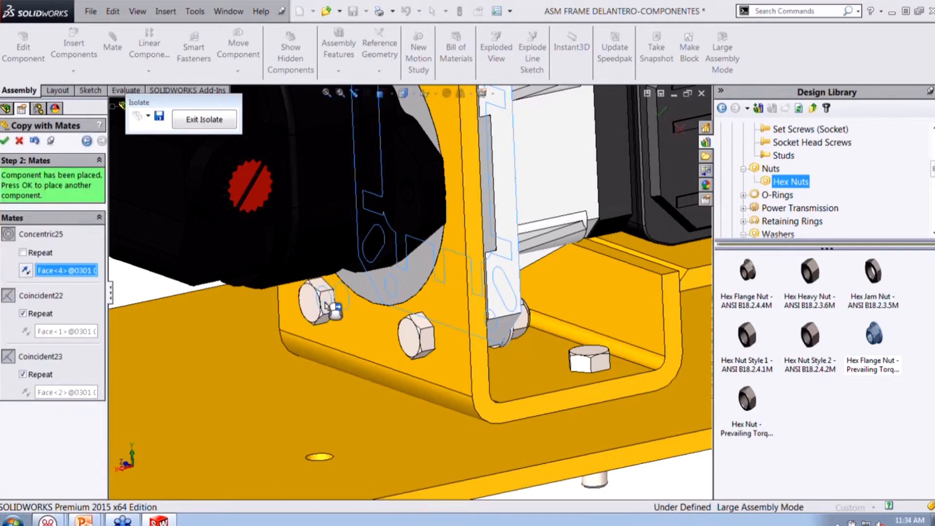
right_click(325, 306)
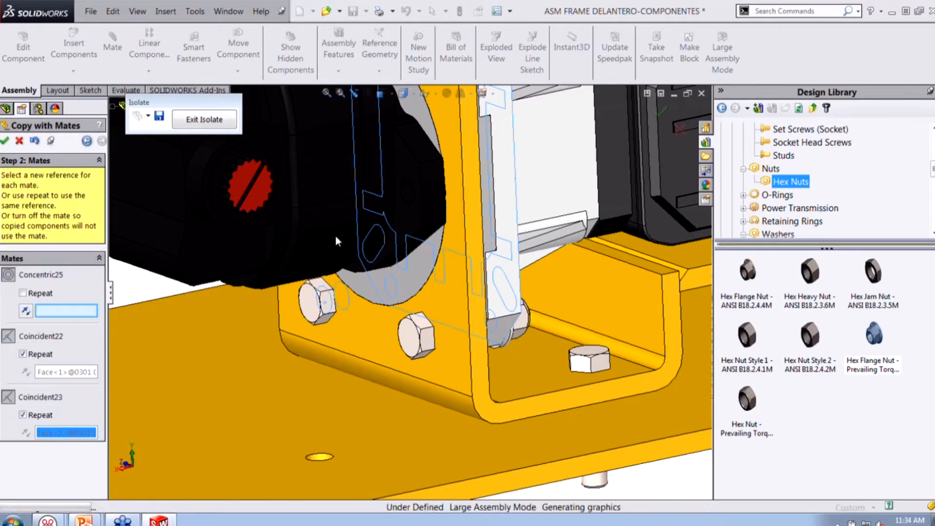
- Place a fastener set copy in the vertical plate's remaining upper hole and finish Copy with Mates
scroll(336, 235, up, 3)
scroll(369, 168, down, 5)
click(370, 165)
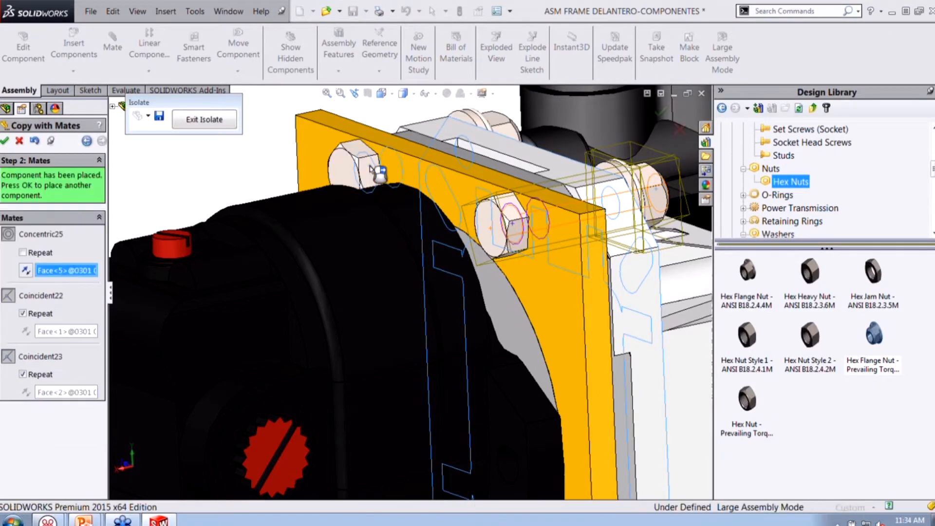
click(19, 141)
- Exit Isolate to bring back the full front frame assembly around the fastened pump bracket
scroll(289, 170, up, 3)
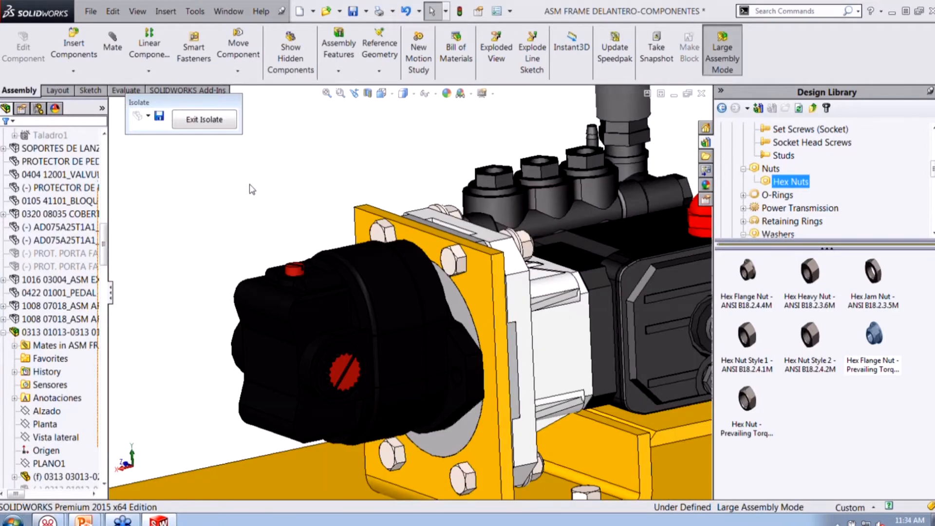
scroll(256, 192, up, 3)
mouse_move(257, 191)
middle_down()
mouse_move(215, 186)
mouse_move(185, 207)
mouse_move(244, 196)
middle_up()
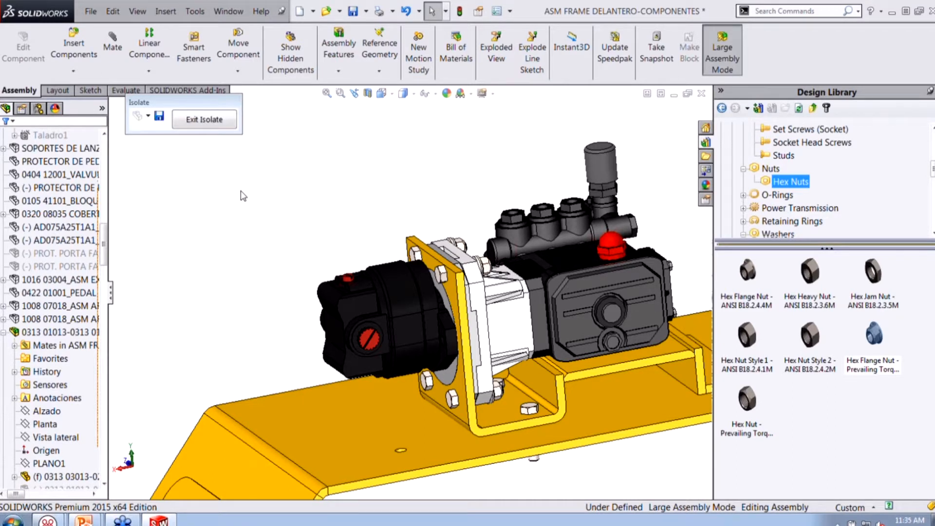
click(186, 125)
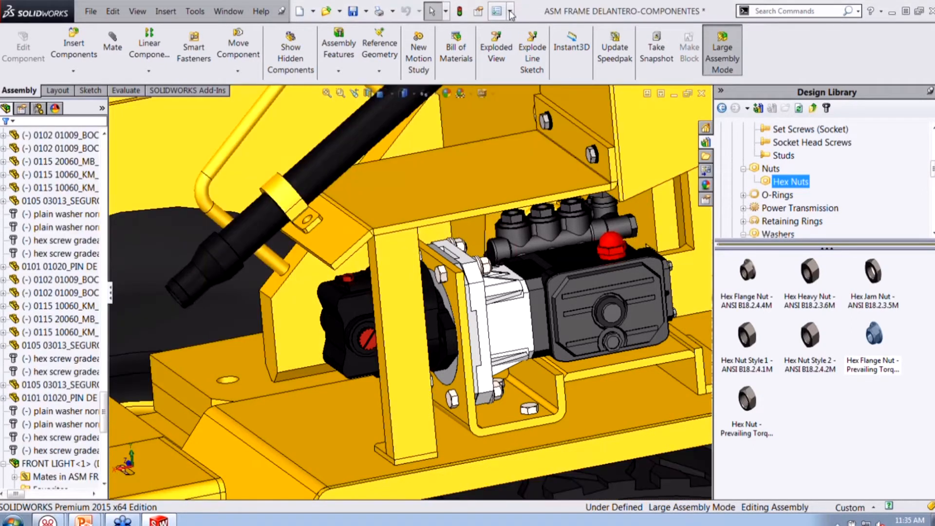
- Open the Toolbox configuration from the Hole Wizard/Toolbox options and examine the ANSI Inch counterbore Hex Bolt's sizes and reassignment choices
click(510, 11)
click(524, 29)
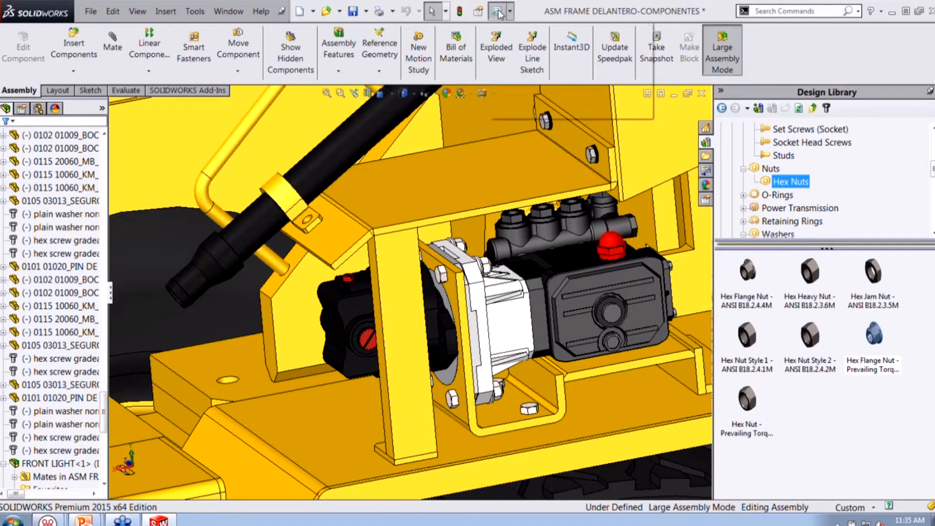
click(122, 297)
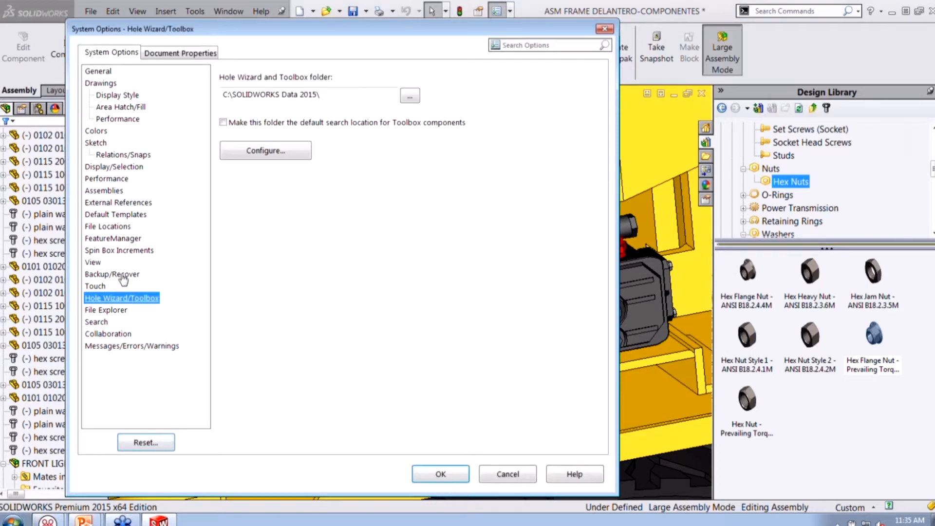
click(280, 154)
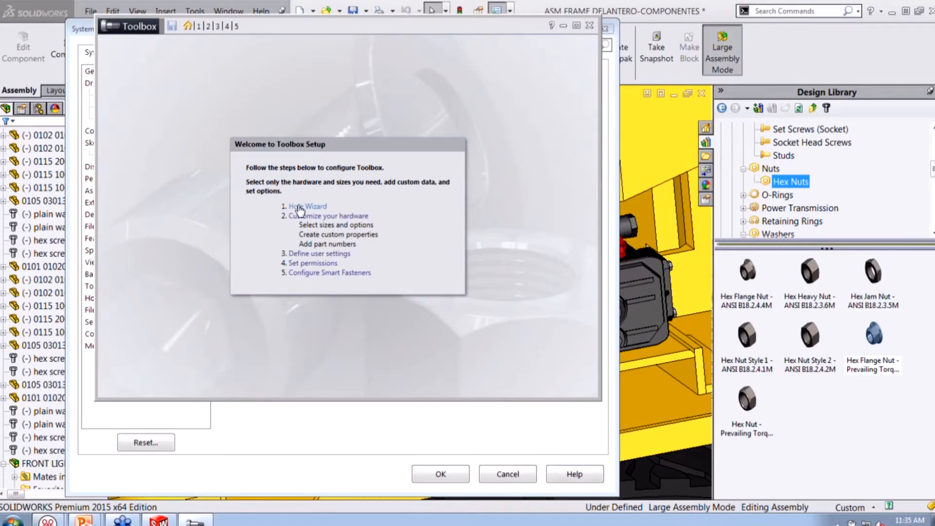
click(299, 208)
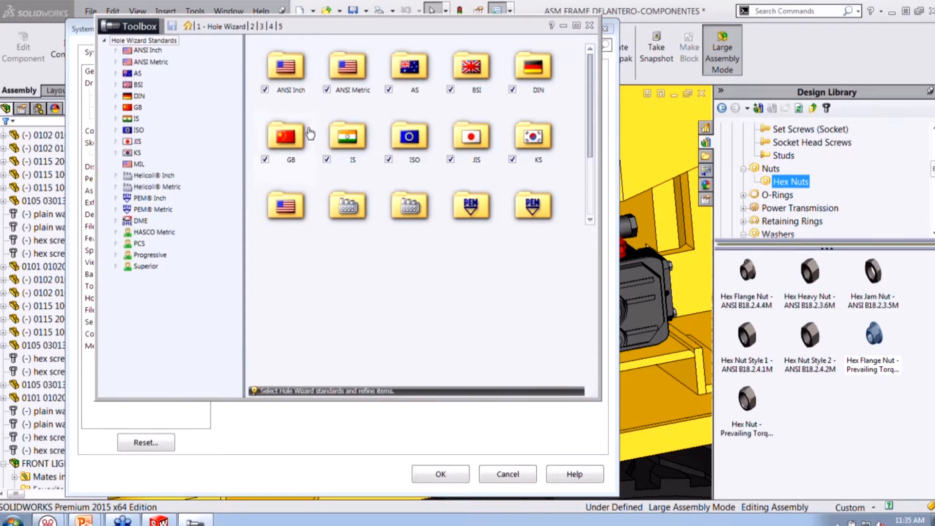
double_click(294, 84)
double_click(295, 82)
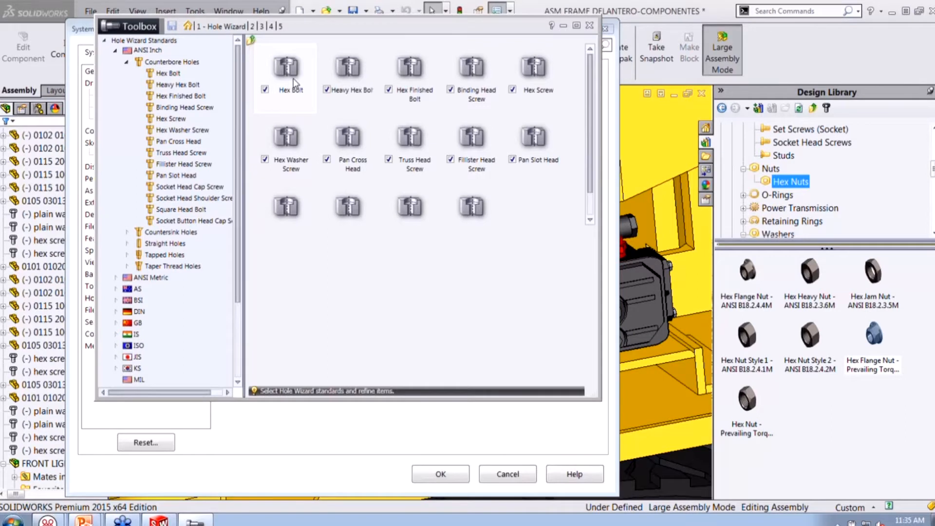
double_click(293, 78)
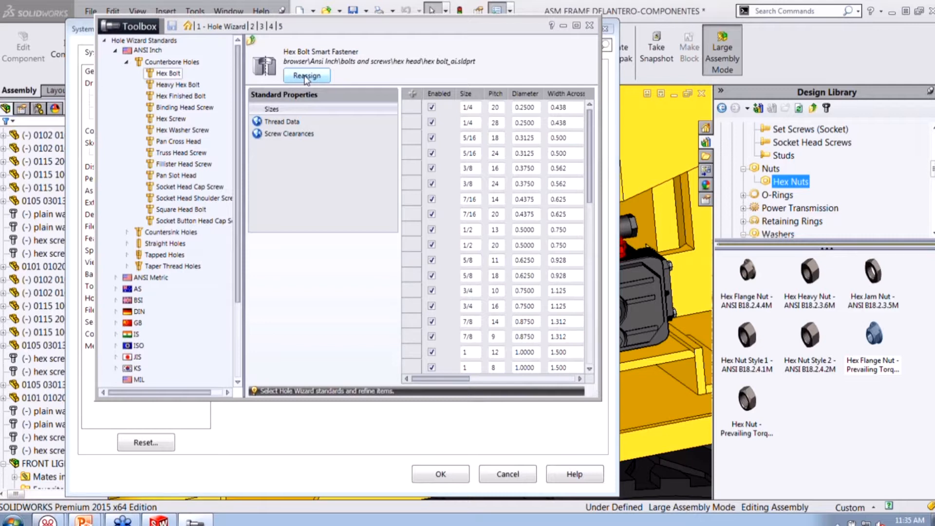
click(306, 76)
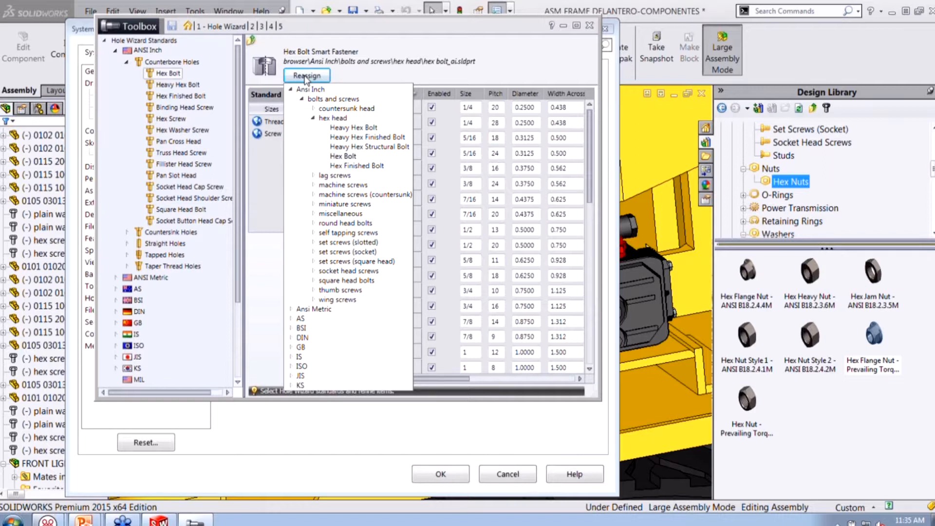
- Examine the configurations of the ANSI Inch Instrument Ball Bearing - AFBMA 12.2 in Customize Hardware
click(252, 30)
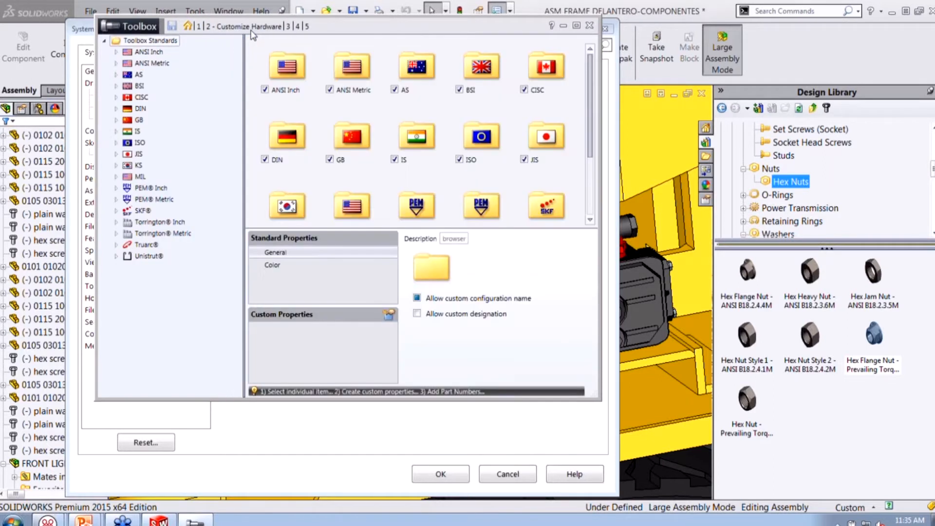
double_click(286, 66)
double_click(286, 66)
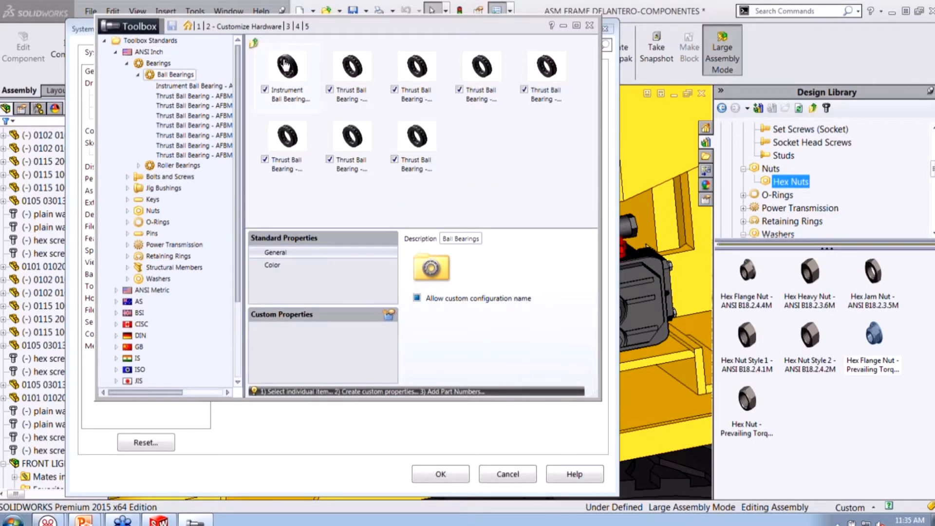
double_click(287, 66)
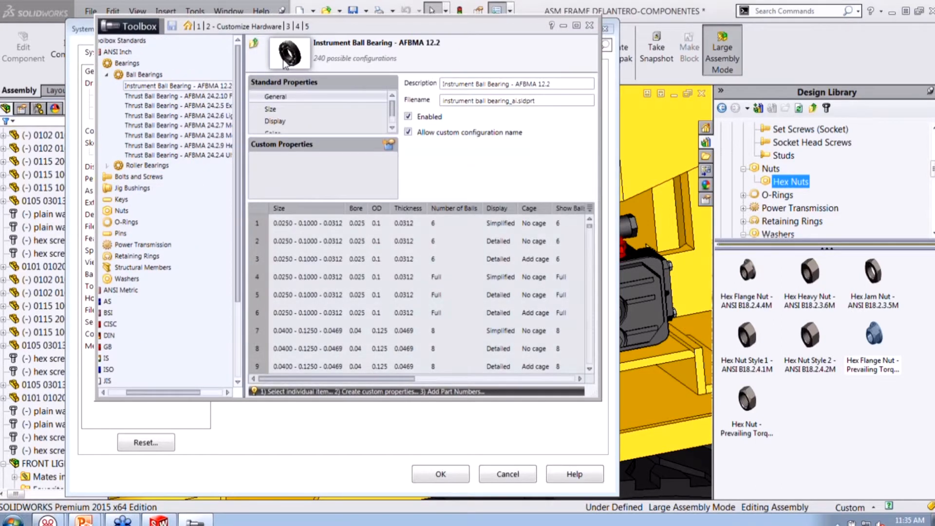
- Review the Toolbox User Settings, Permissions and Smart Fasteners pages, then close the Toolbox setup and system options
click(289, 27)
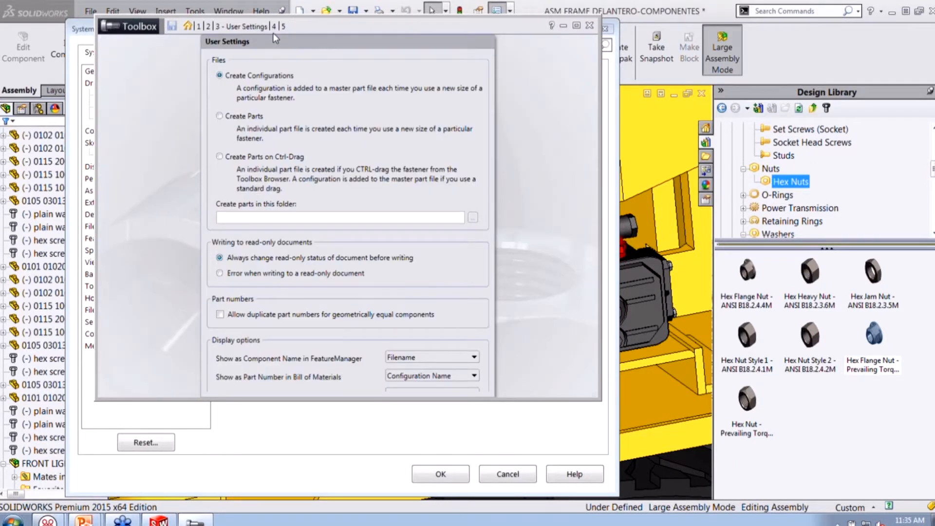
click(274, 27)
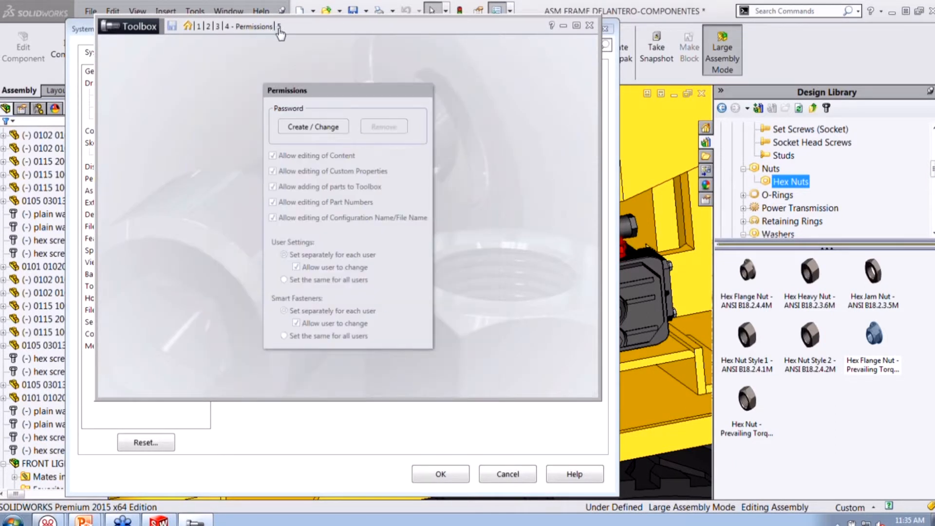
click(280, 28)
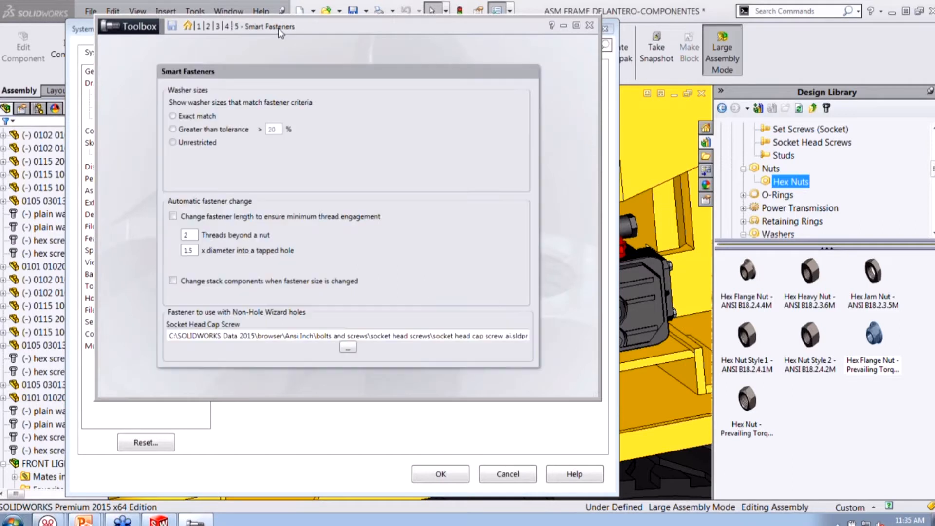
click(199, 27)
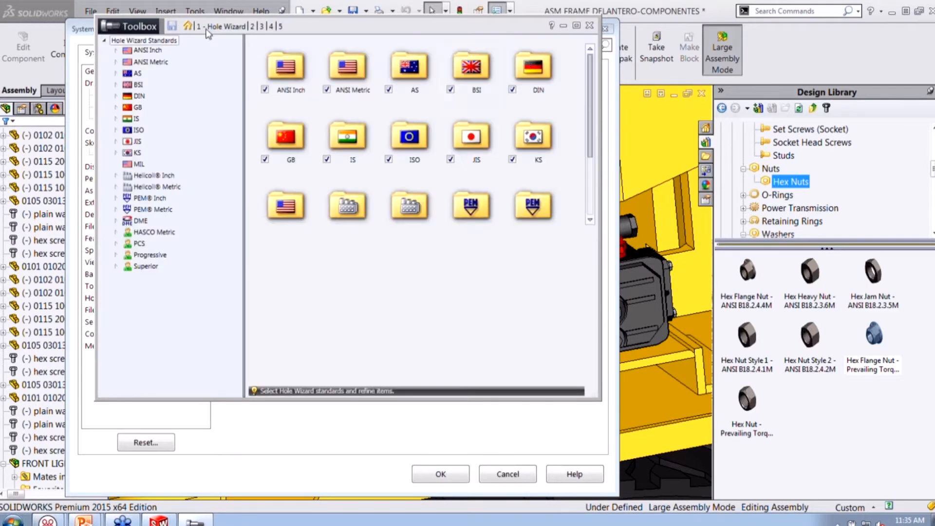
click(589, 26)
key(Return)
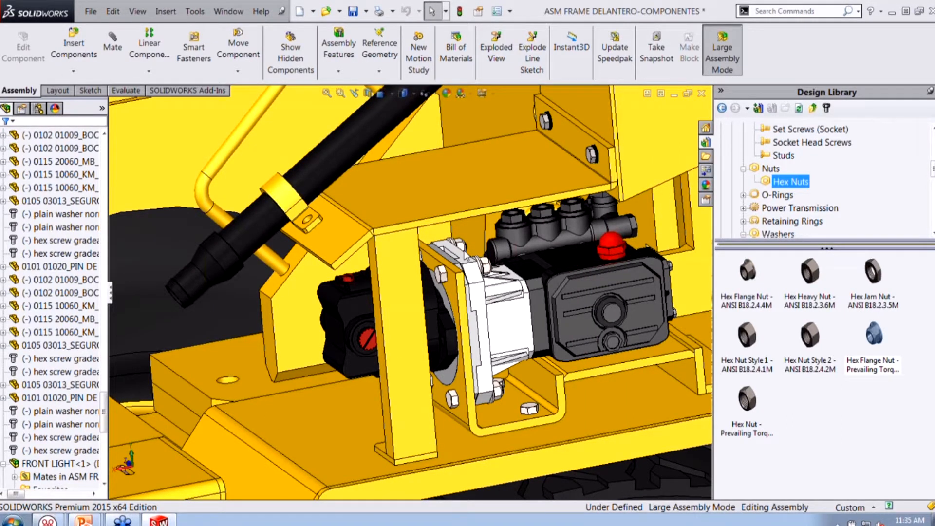
- Switch to the PowerPoint slide show and reveal the Large Assembly Performance slide's points on what a large assembly is
key(alt+Tab)
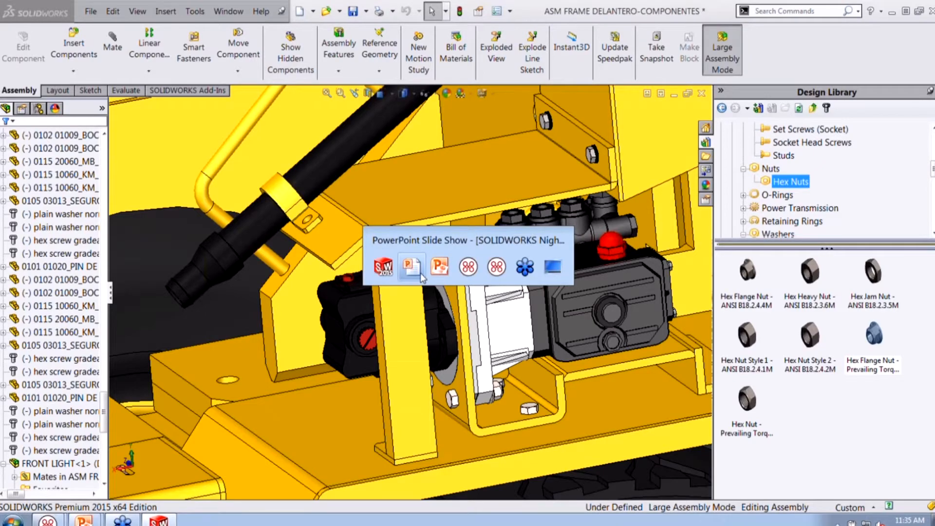
key(Right)
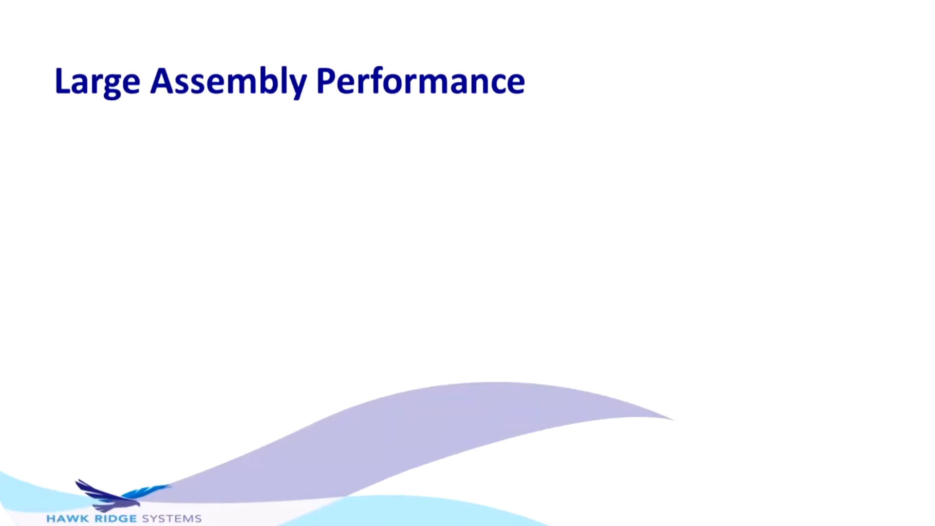
key(Right)
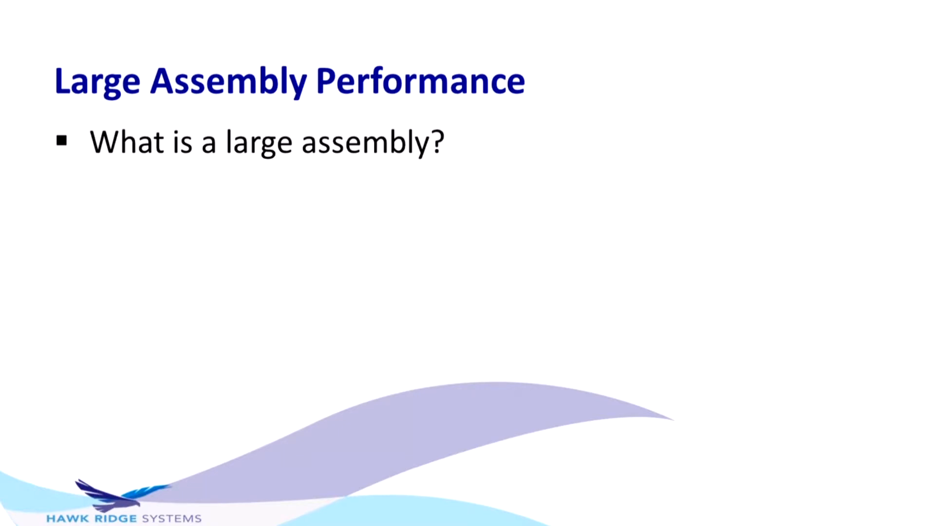
key(Right)
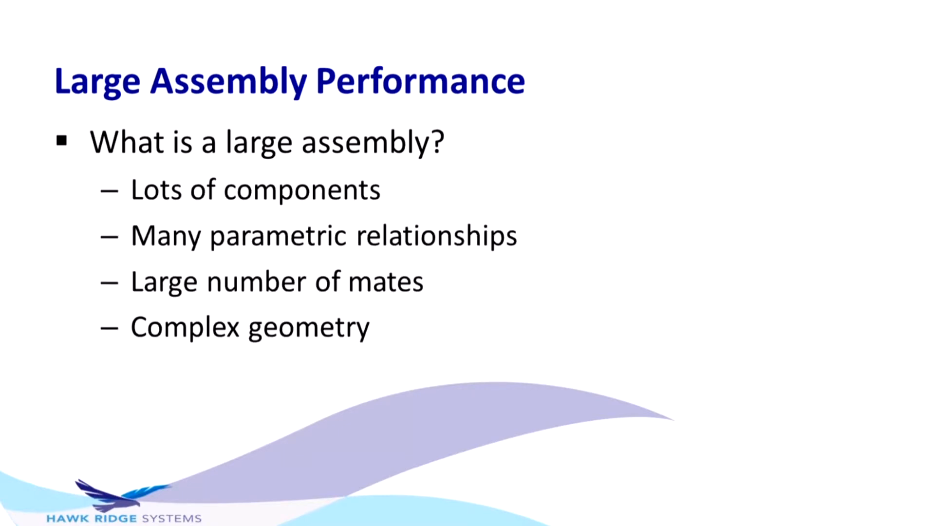
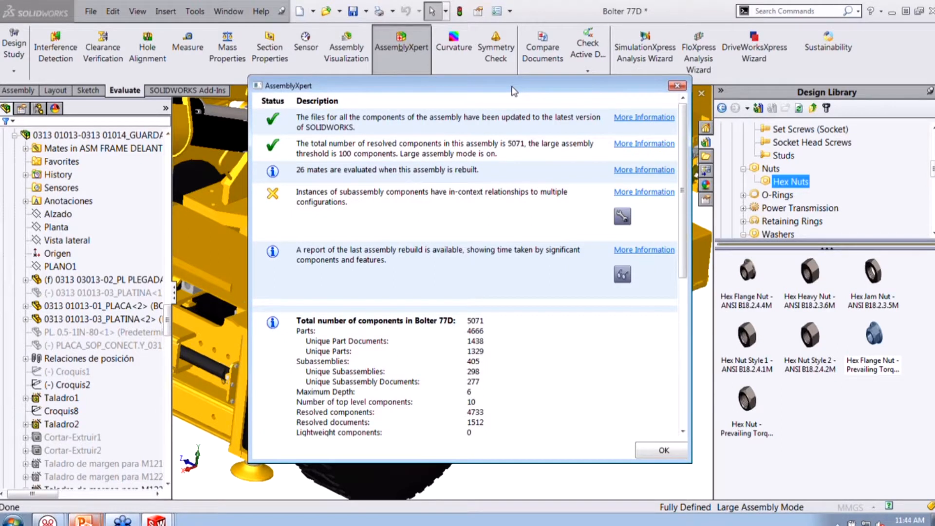
- Examine the AssemblyXpert diagnostics for Bolter 77D on evaluated mates, in-context relationships and the last assembly rebuild report
drag(480, 170, 399, 177)
click(301, 168)
drag(372, 210, 283, 189)
click(299, 224)
scroll(438, 287, down, 3)
scroll(440, 293, down, 1)
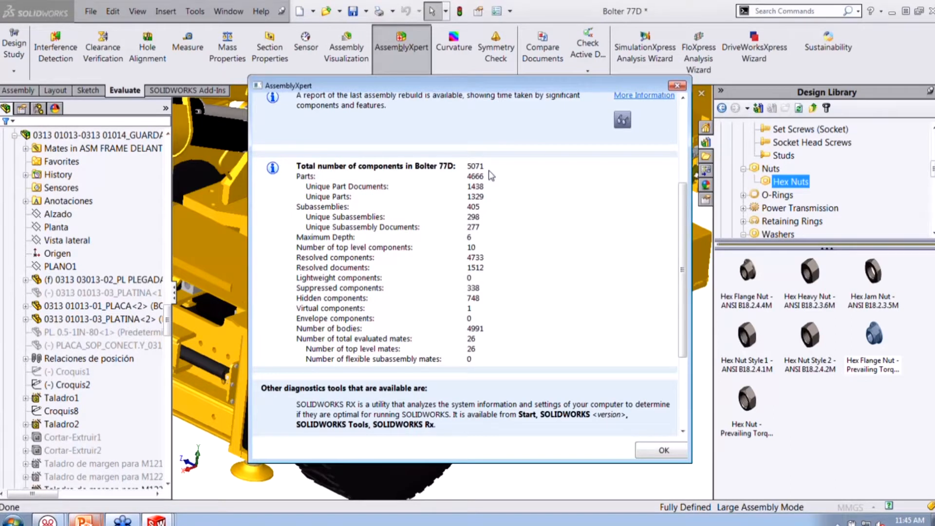
- Examine the AssemblyXpert component statistics for Bolter 77D, from maximum depth through hidden and virtual components to evaluated mates
drag(483, 237, 461, 238)
click(440, 291)
drag(476, 259, 487, 262)
drag(298, 294, 491, 304)
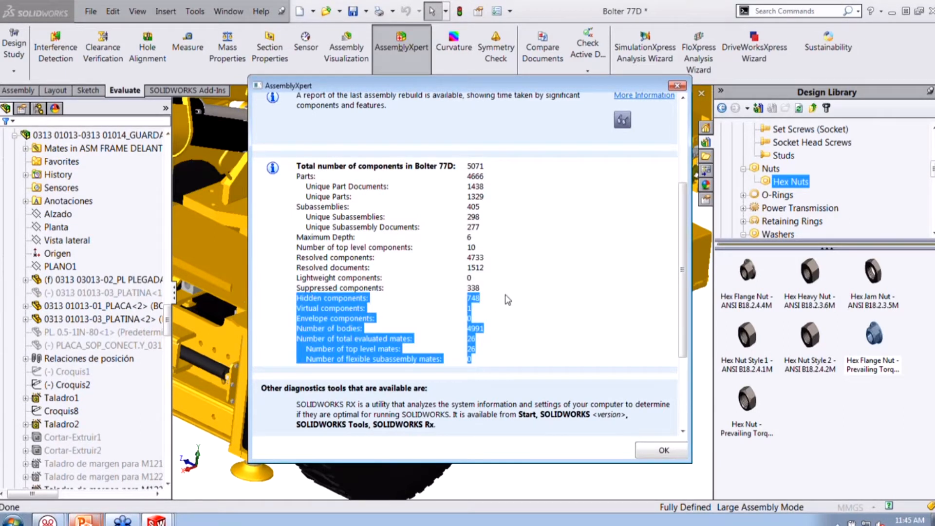
click(508, 299)
drag(478, 310, 303, 308)
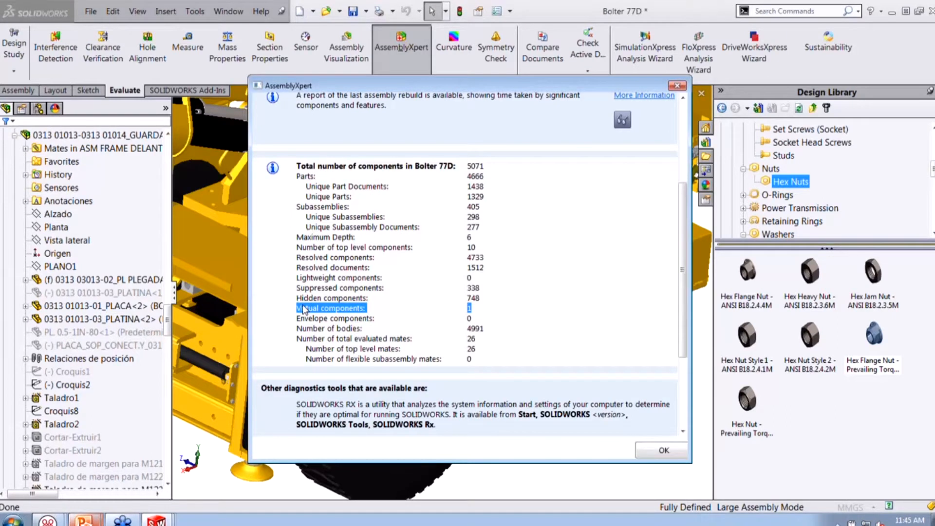
click(302, 305)
mouse_move(292, 341)
mouse_down()
mouse_move(506, 337)
mouse_move(299, 344)
mouse_move(296, 166)
mouse_move(299, 343)
mouse_up()
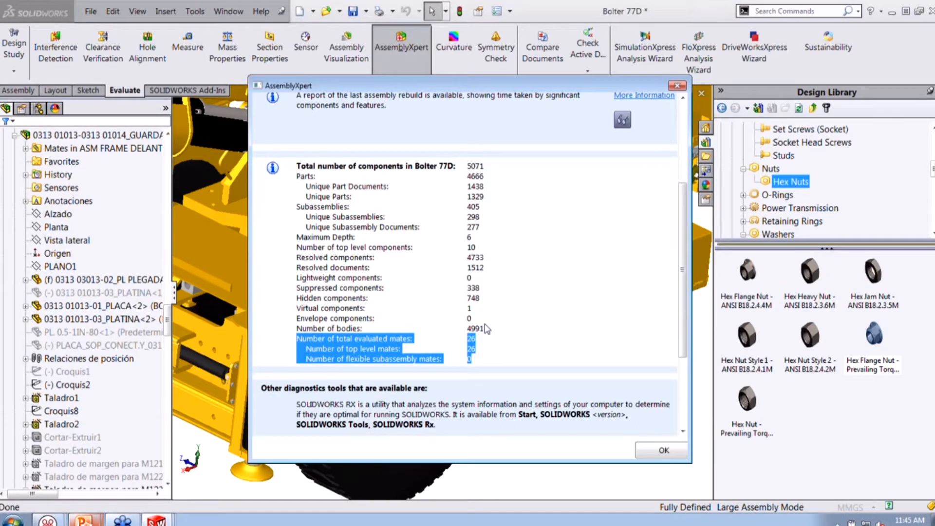
click(513, 316)
- Read the AssemblyXpert section on other available diagnostics tools, focusing on the SOLIDWORKS Rx utility
scroll(513, 316, down, 2)
scroll(510, 320, down, 1)
drag(467, 303, 344, 289)
click(333, 291)
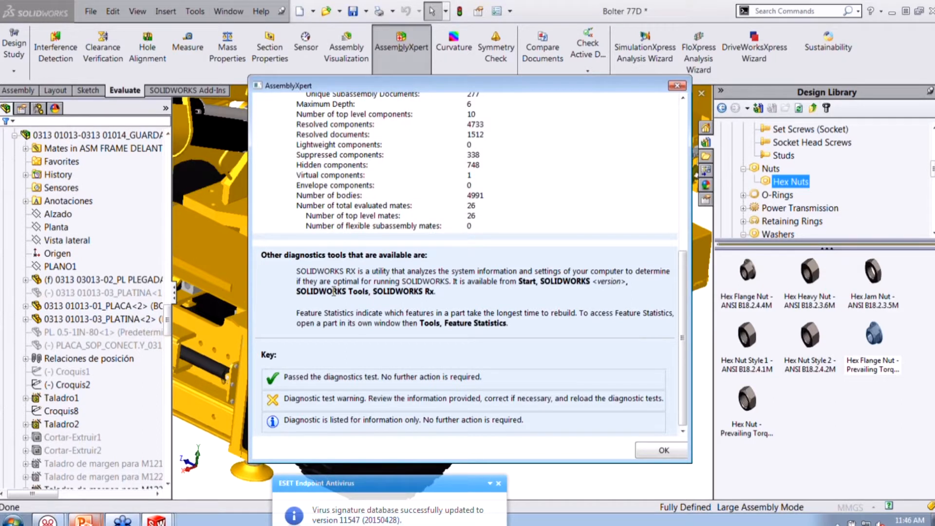
- Locate SOLIDWORKS Rx 2015 among the SOLIDWORKS Tools programs installed with SOLIDWORKS 2015
click(11, 519)
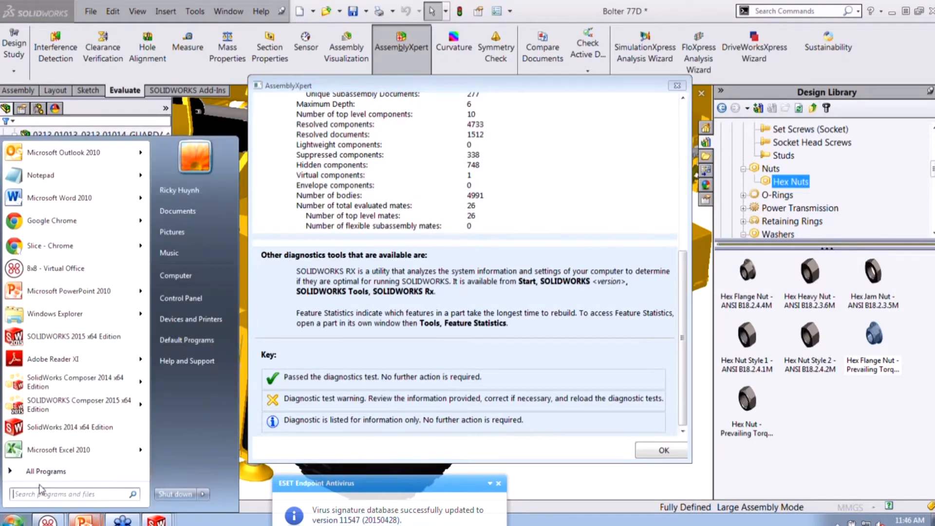
click(34, 470)
scroll(78, 418, down, 12)
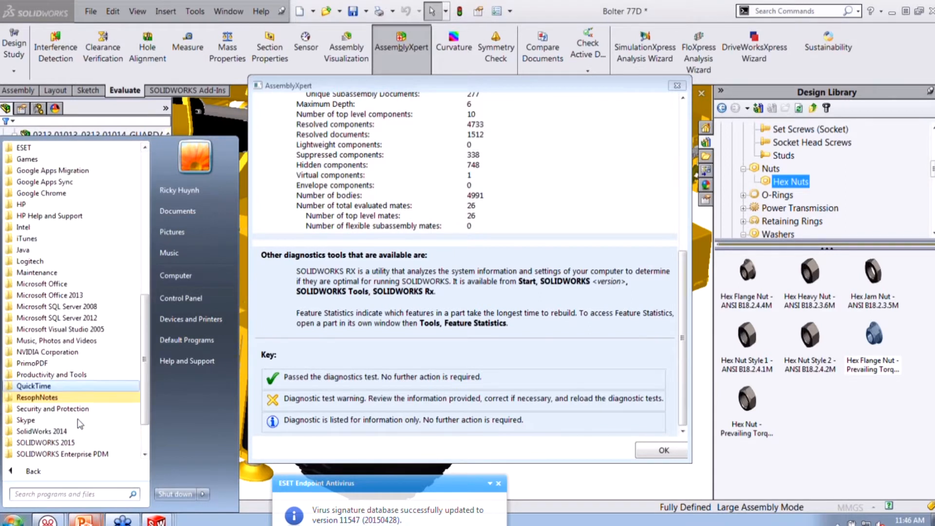
click(72, 385)
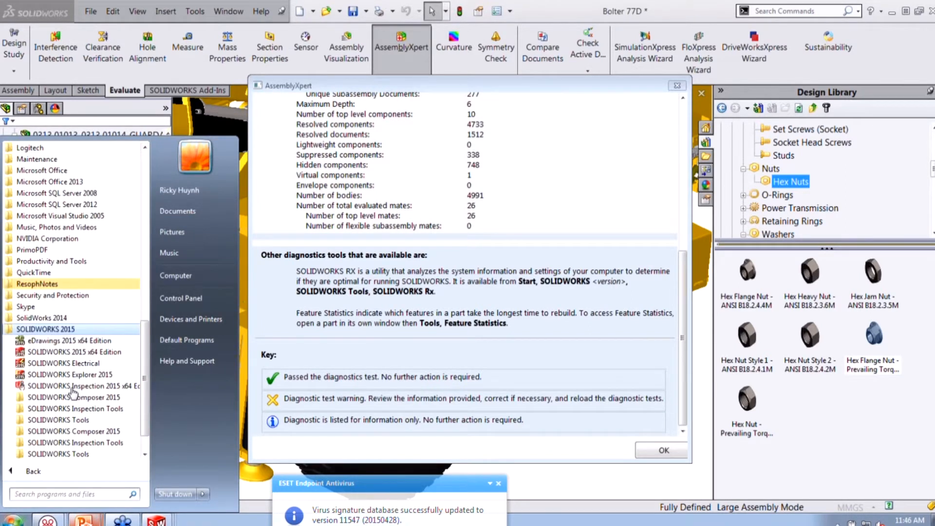
click(58, 419)
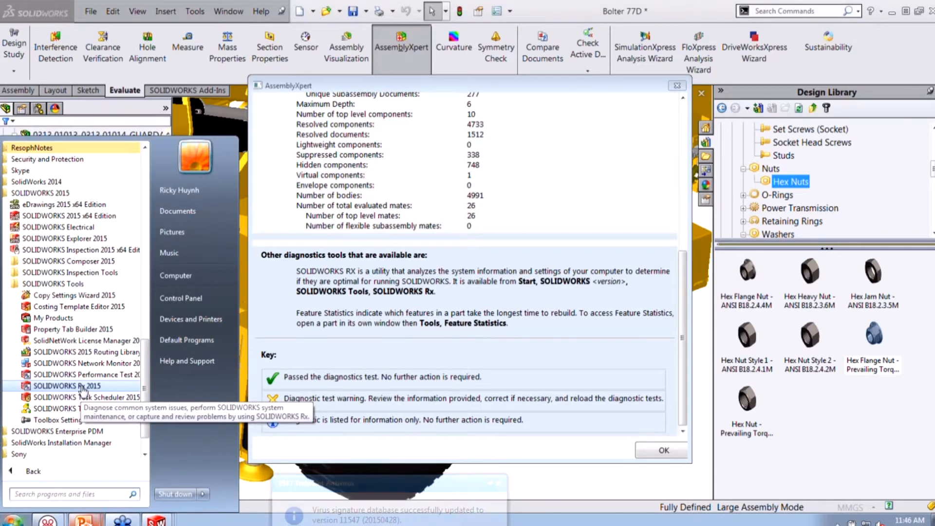
click(81, 386)
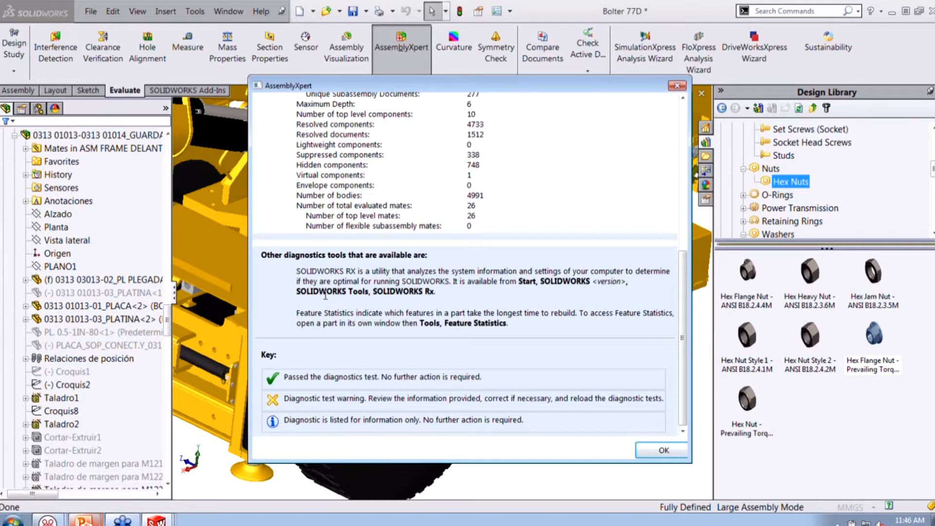
- Read the note about Feature Statistics in the AssemblyXpert report and close the report
drag(296, 314, 373, 317)
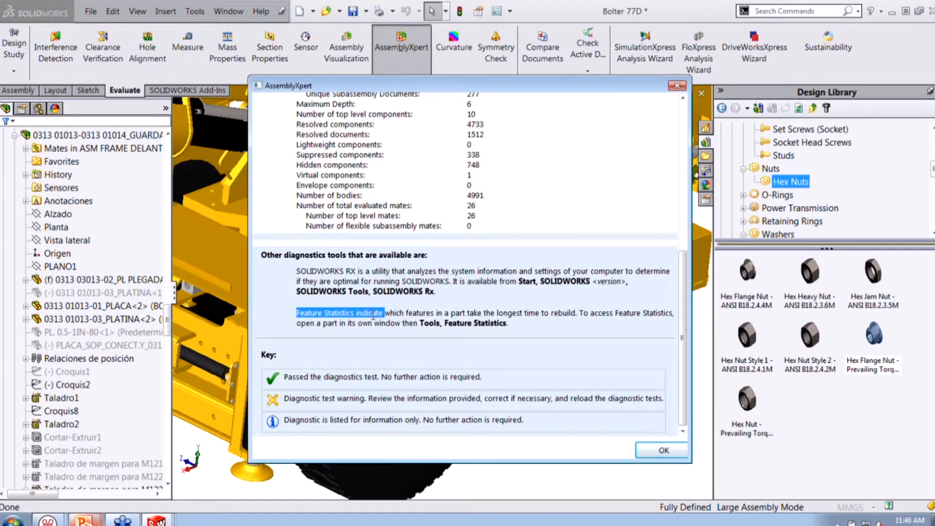
drag(373, 317, 418, 314)
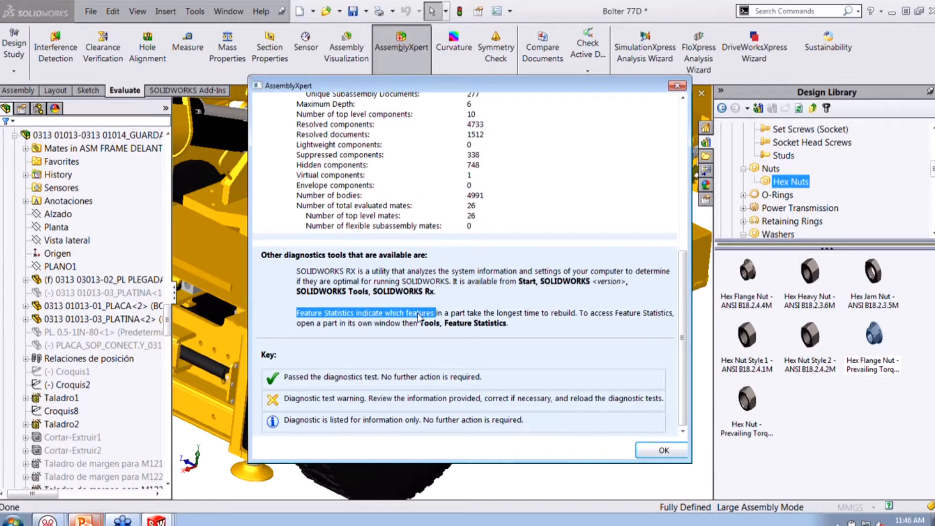
click(421, 314)
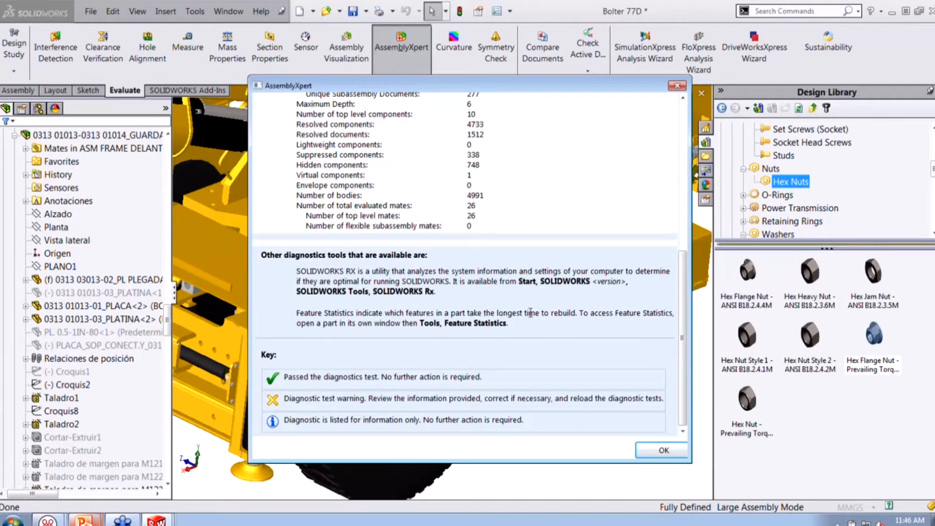
click(677, 86)
- Start Assembly Visualization for Bolter 77D and sort the subassemblies by graphics triangles in descending order
scroll(597, 323, up, 2)
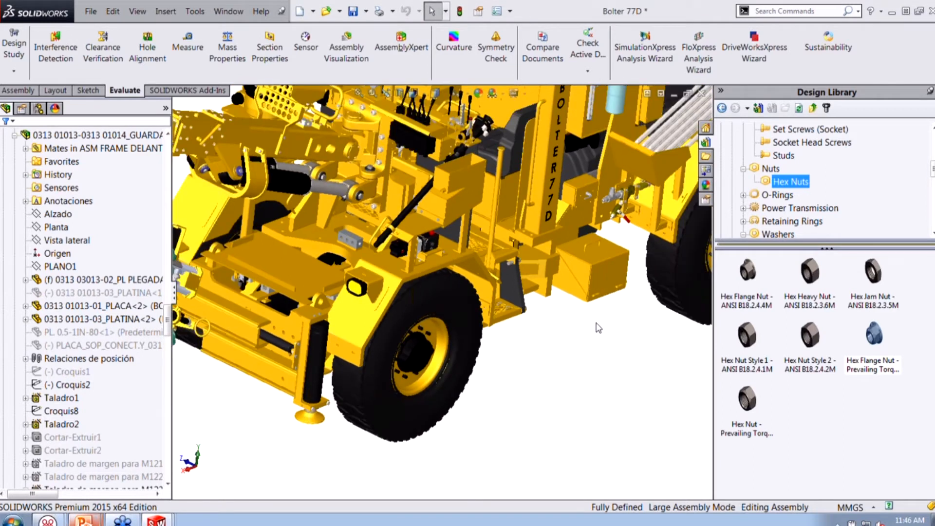
click(346, 52)
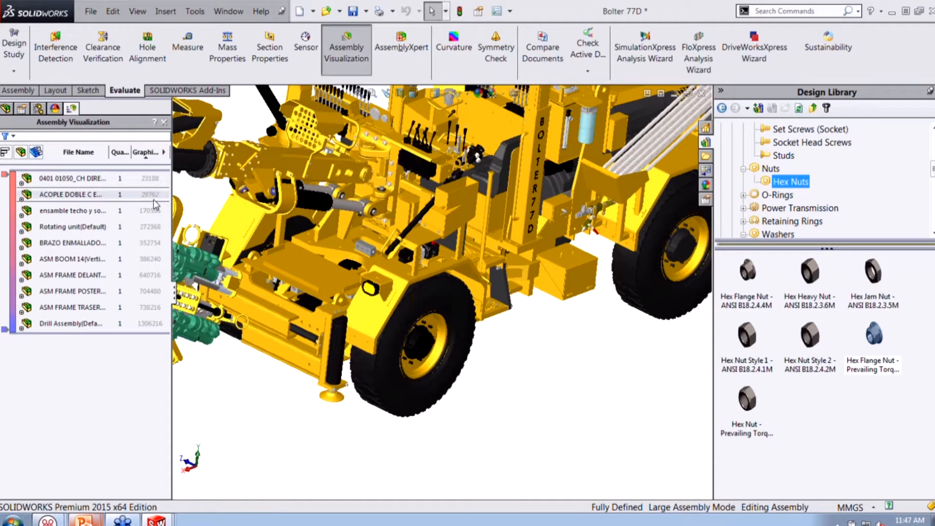
click(146, 159)
- Change the Assembly Visualization value column to Mass and view the whole machine colored by mass
click(164, 152)
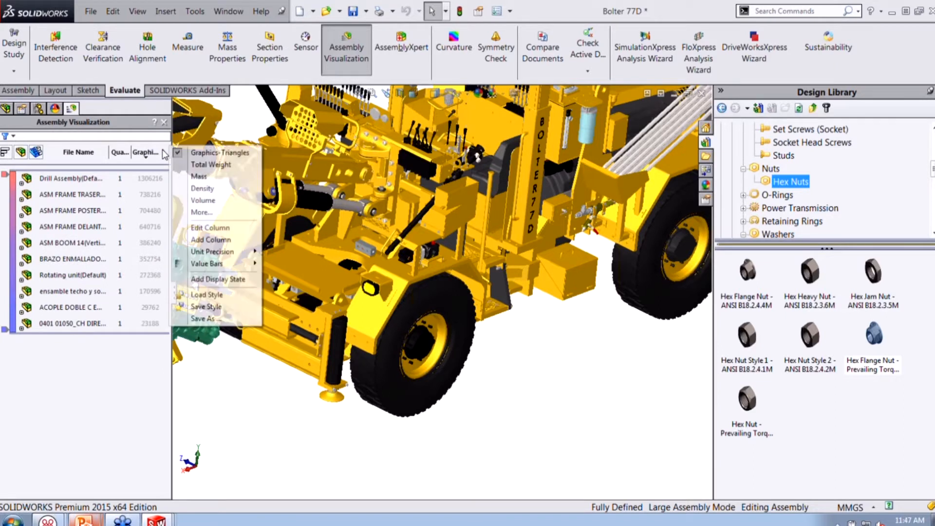
click(198, 176)
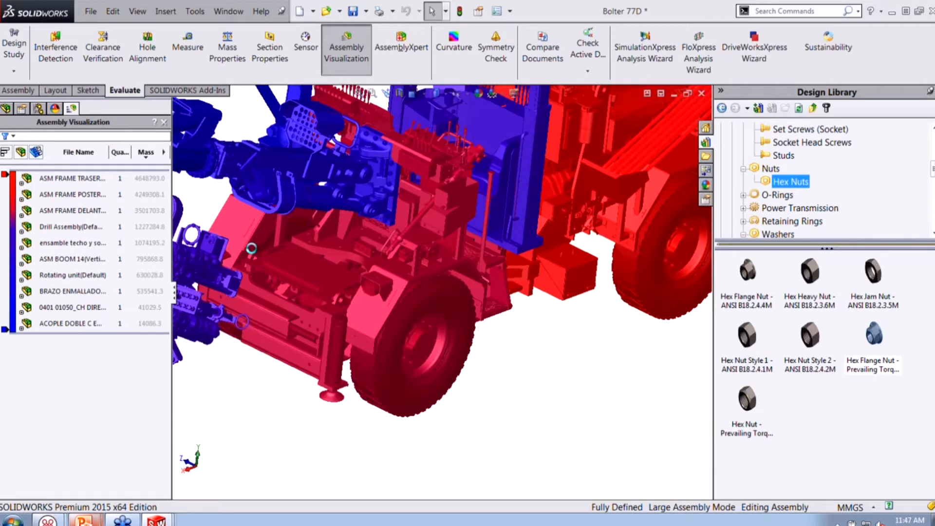
key(z)
key(z)
key(z)
key(z)
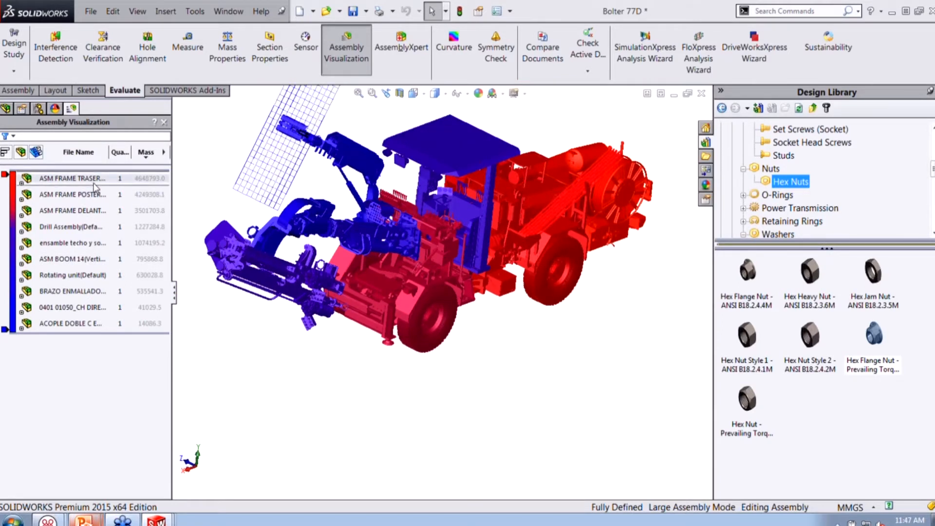
- Inspect the mass ranking by highlighting its first subassembly, trying the color slider and reversing the sort order
click(95, 181)
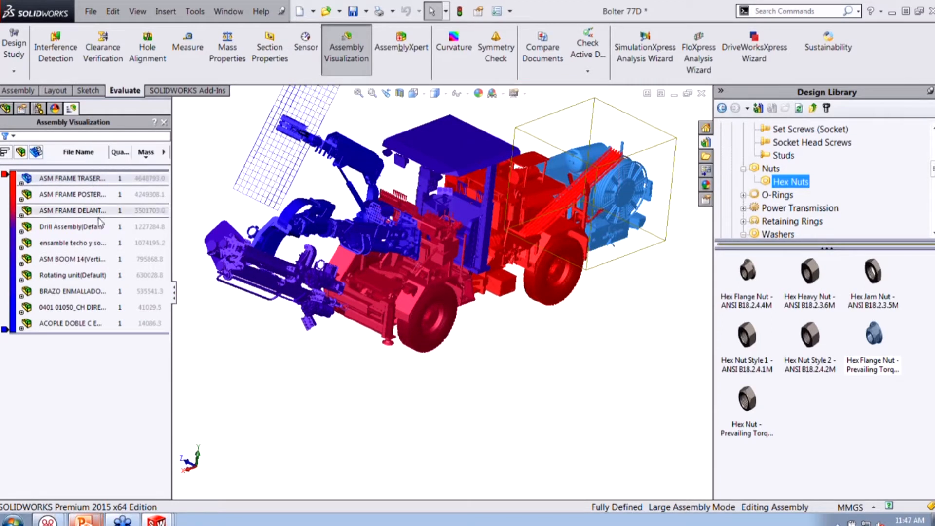
click(306, 332)
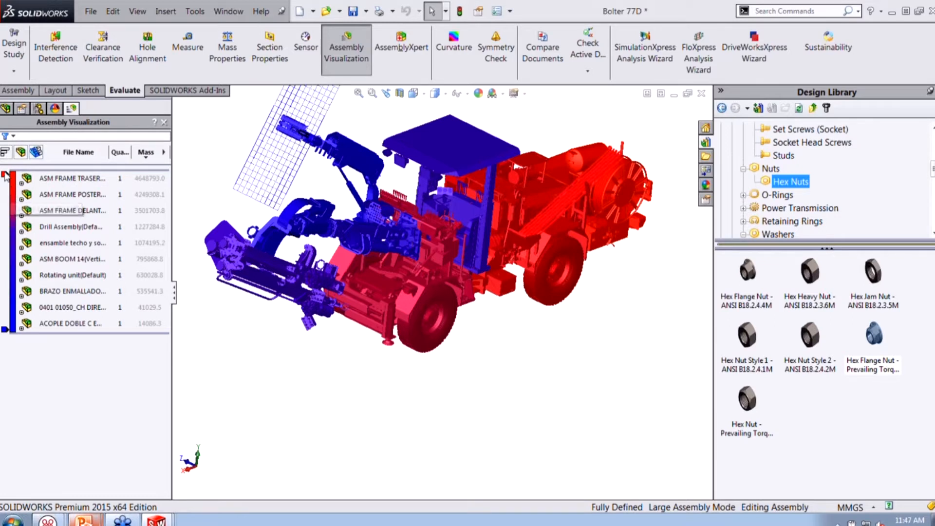
drag(5, 174, 9, 220)
drag(6, 187, 5, 173)
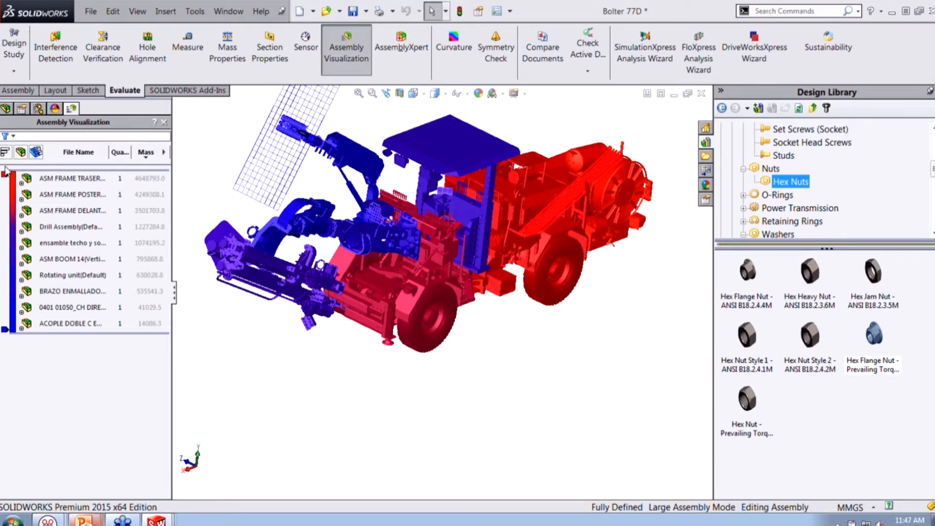
click(154, 157)
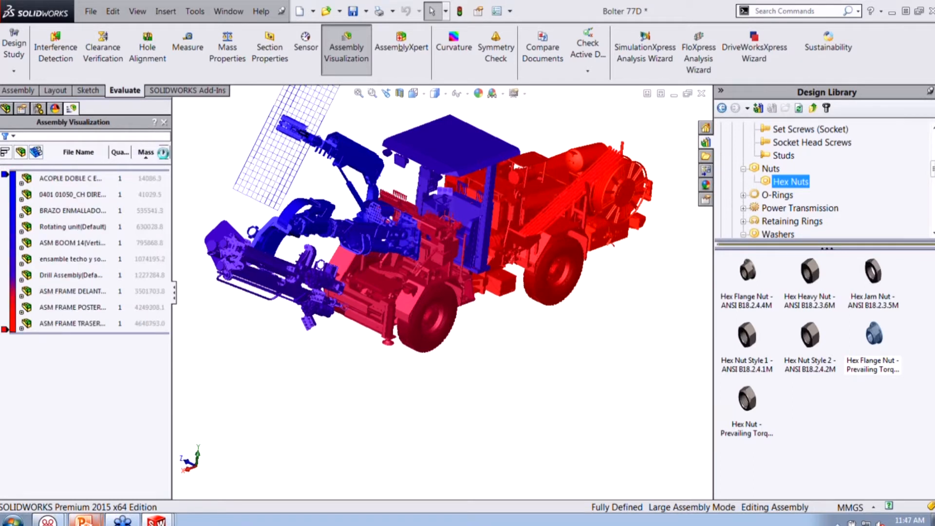
- Replace the Mass column in Assembly Visualization with a custom column for the SW-Rebuild Time property
click(164, 153)
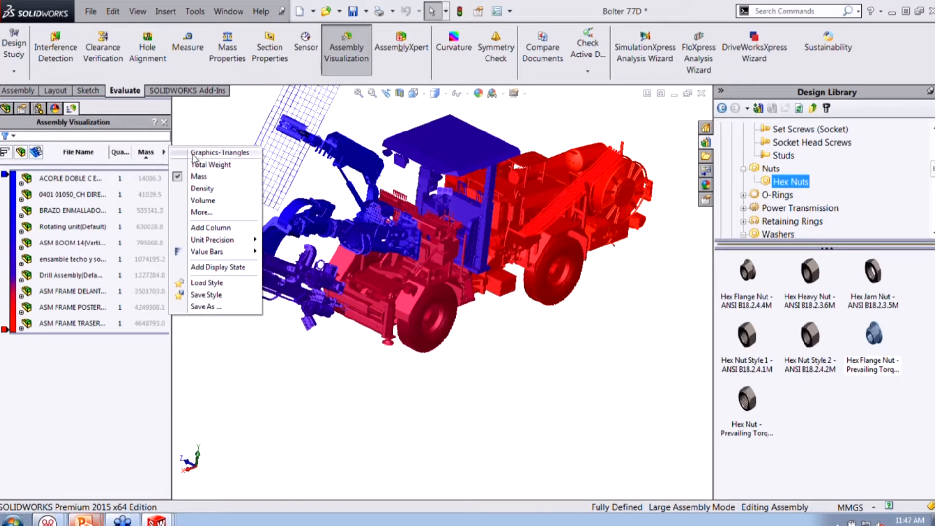
click(204, 213)
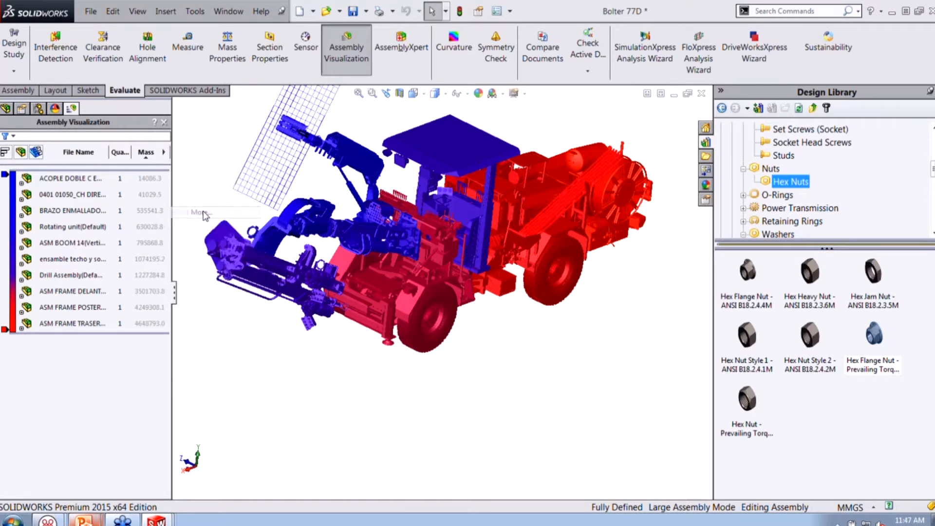
click(494, 222)
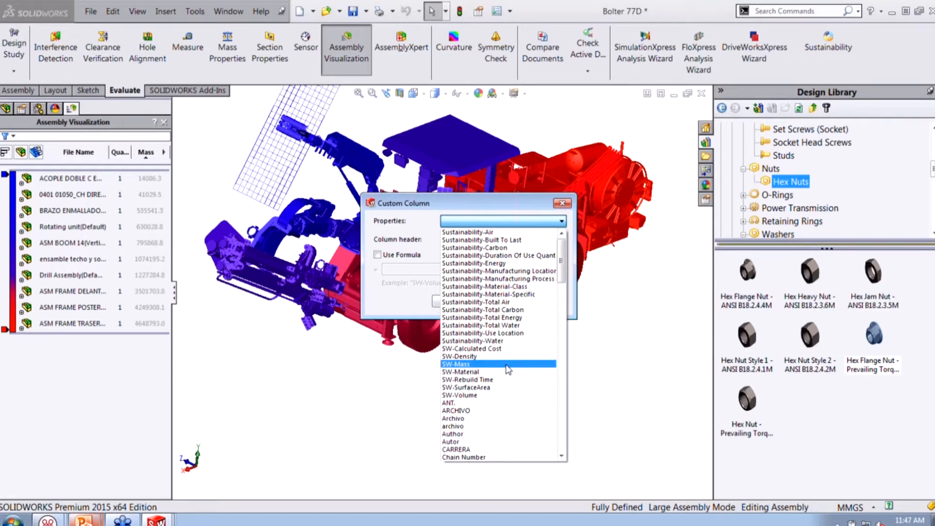
click(507, 380)
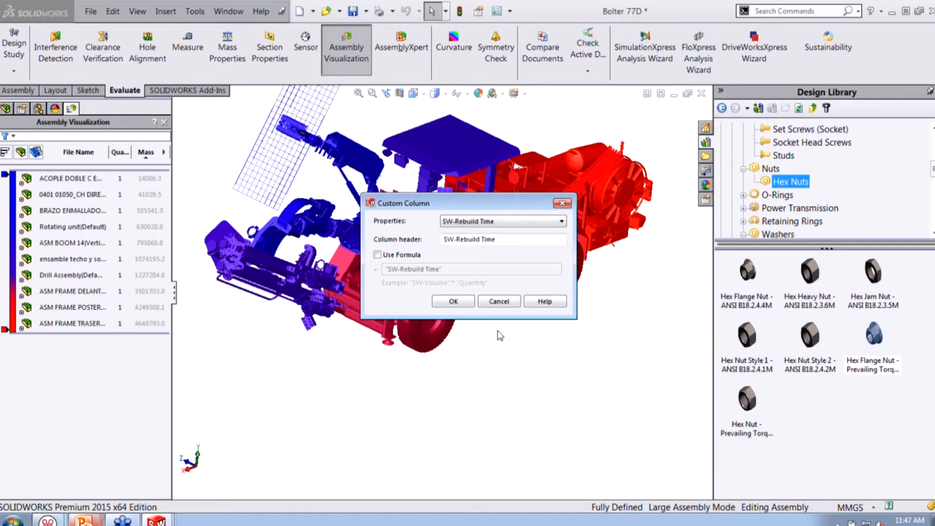
click(453, 301)
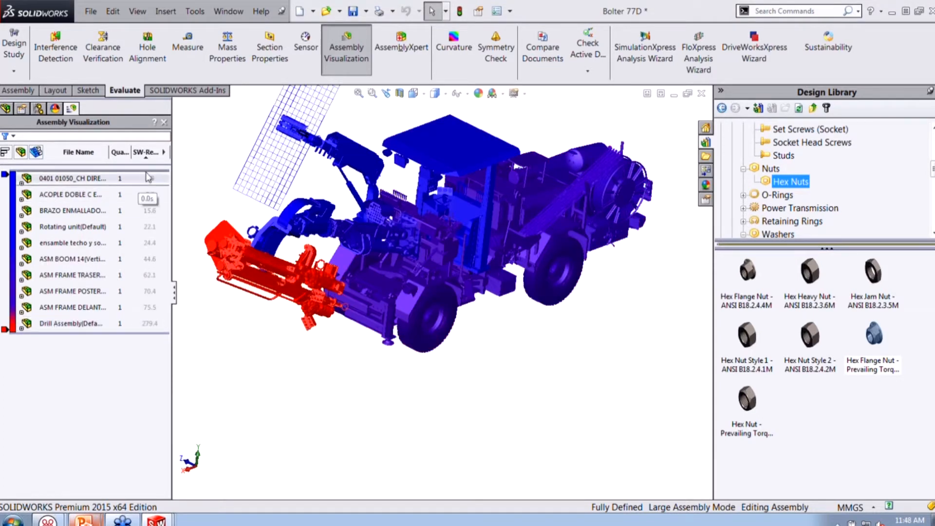
- Sort the subassemblies by rebuild time in descending order and open the Drill Assembly in its own window
click(147, 159)
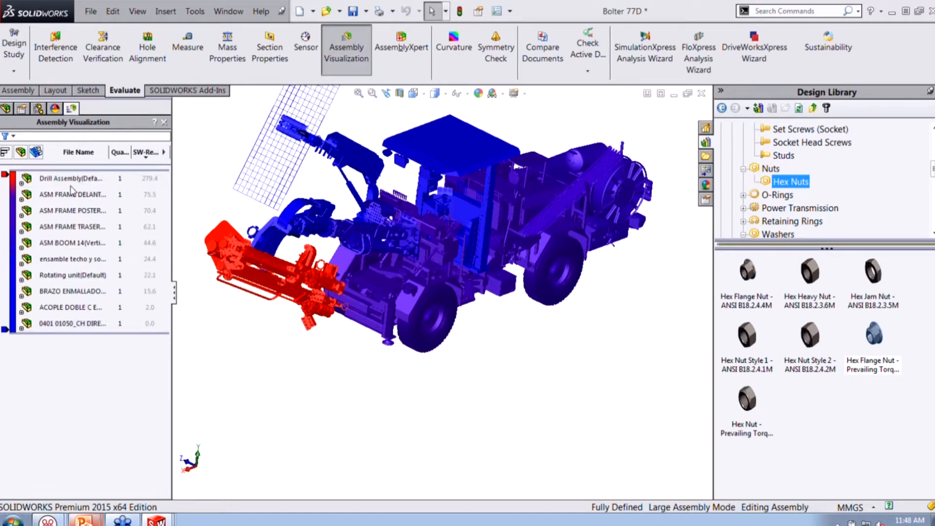
click(72, 180)
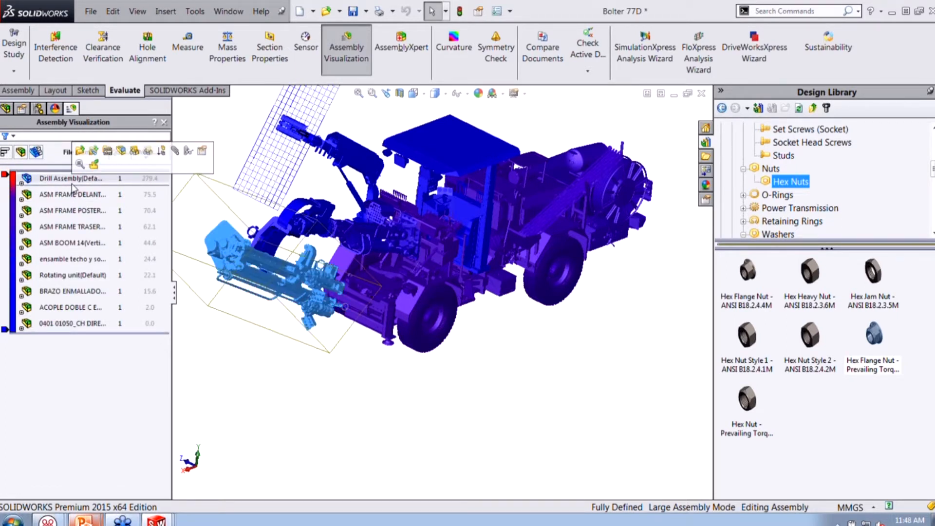
click(79, 155)
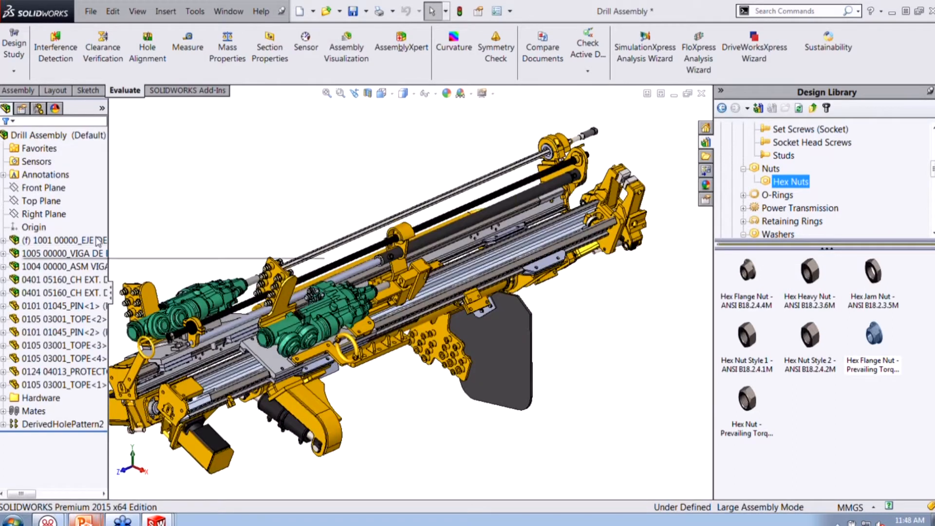
- Run Assembly Visualization on the Drill Assembly, widen its list and sort the components by Graphics-Triangles in descending order
click(346, 49)
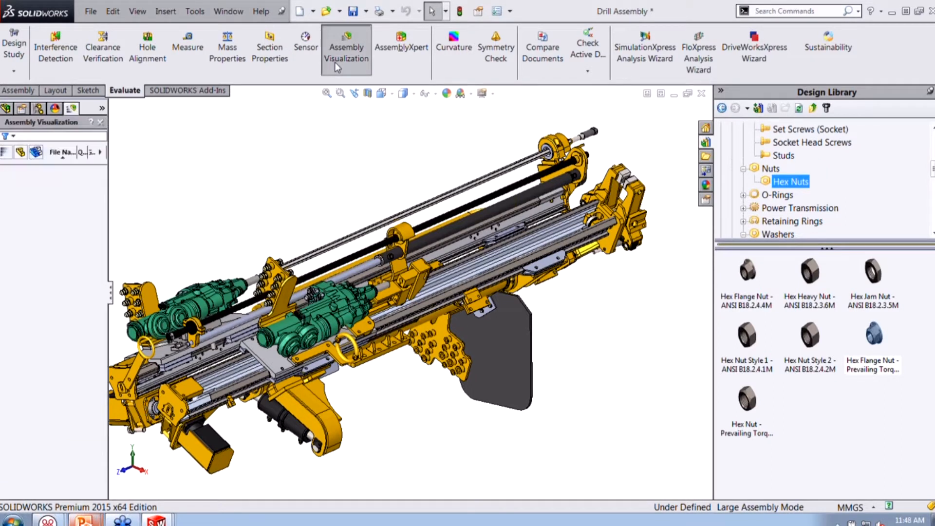
drag(107, 174, 282, 173)
click(242, 154)
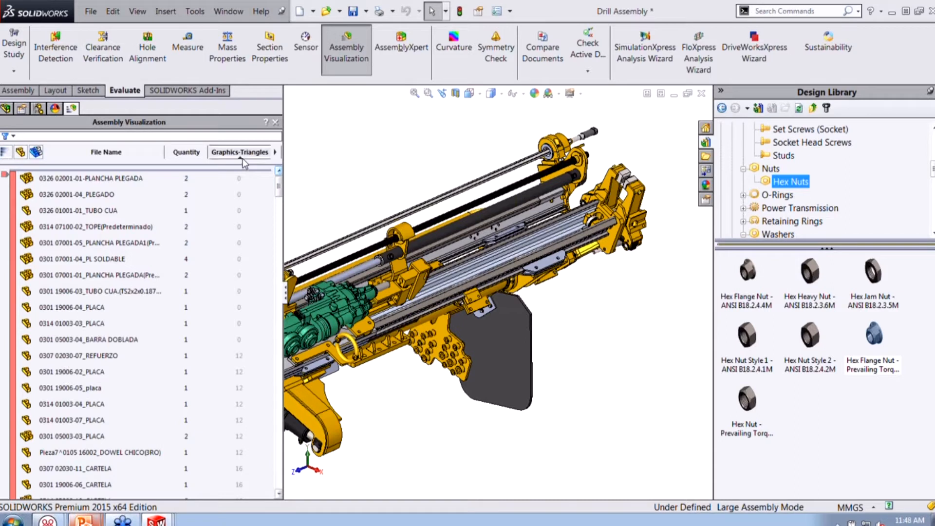
- Check the available Assembly Visualization columns, then highlight the top-ranked component 0407 02000_PERFORADORA in the full assembly view
click(276, 153)
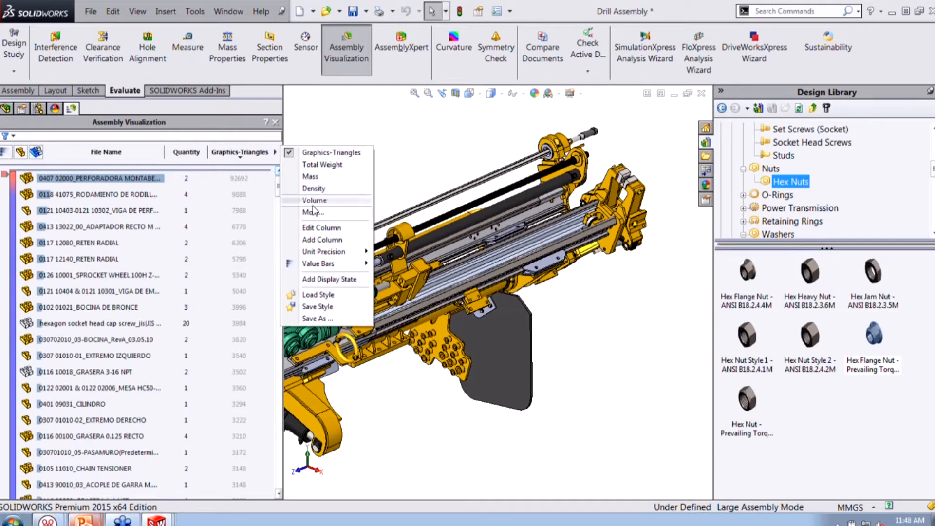
click(410, 137)
click(145, 176)
key(f)
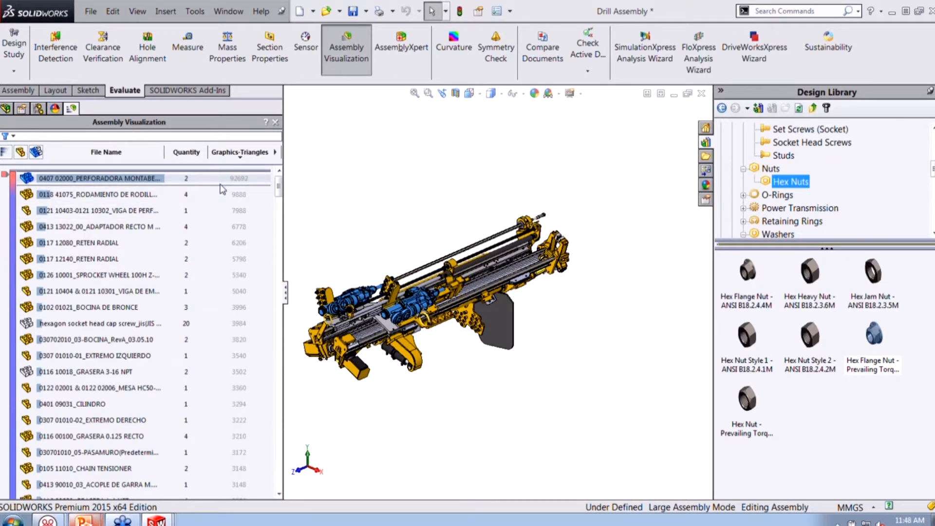
- Switch to the PowerPoint slide show and advance to the Strategies for Faster Parts slide
mouse_move(84, 519)
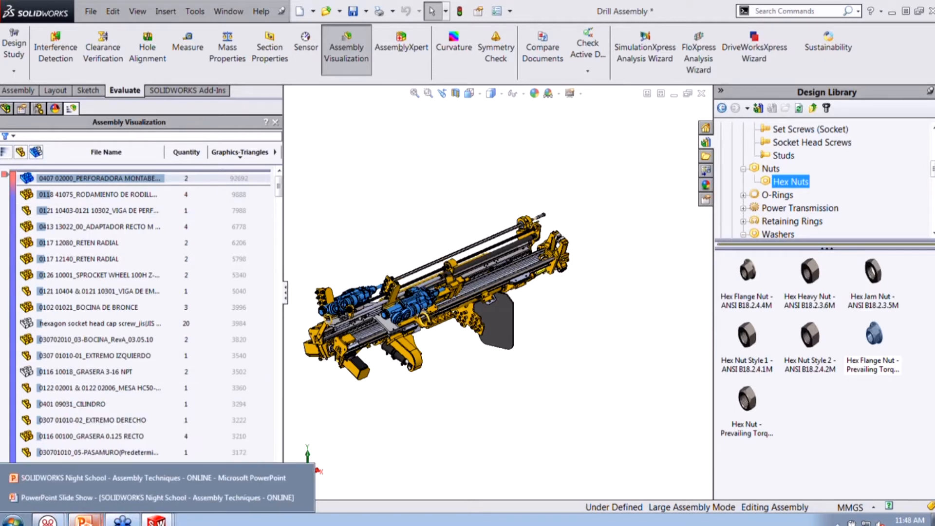
click(100, 498)
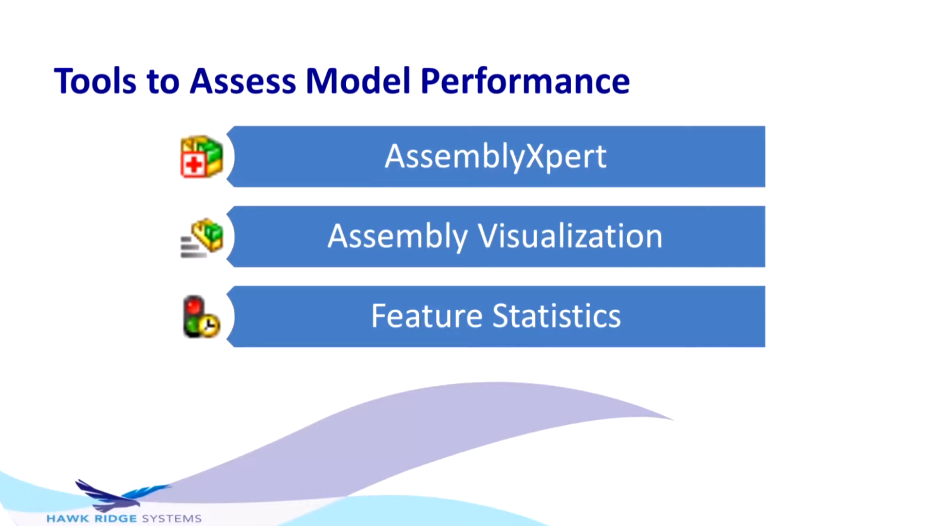
click(238, 339)
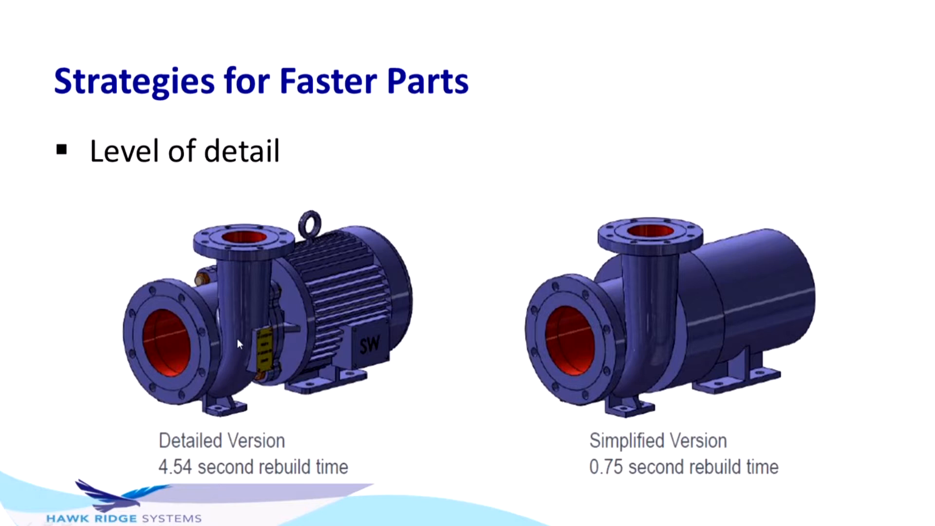
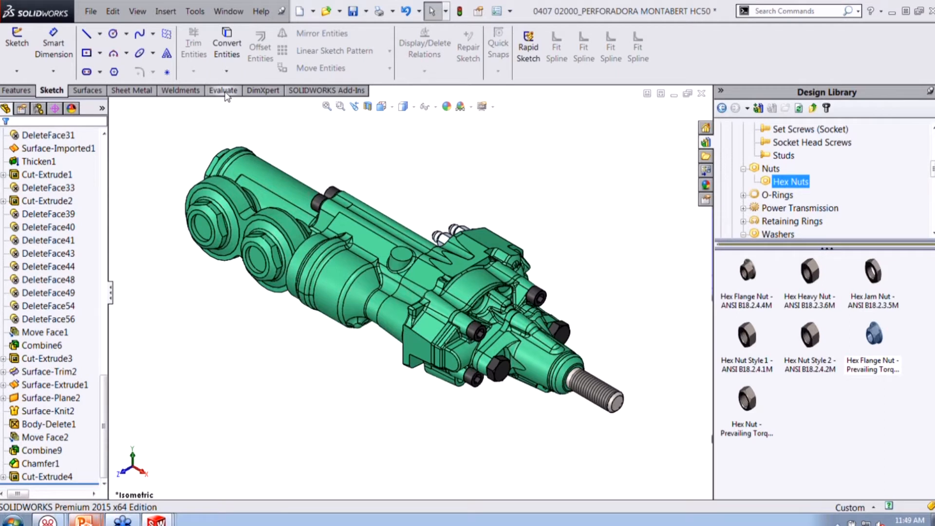
- Run Feature Statistics on the 0407 02000_PERFORADORA MONTABERT HC50 part, locate the Combine9 feature and examine the total rebuild time
click(225, 92)
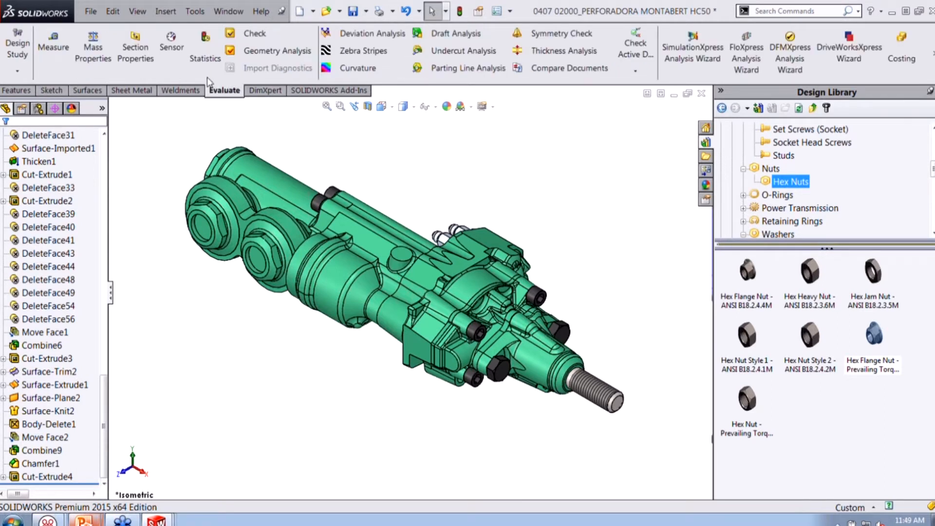
click(199, 65)
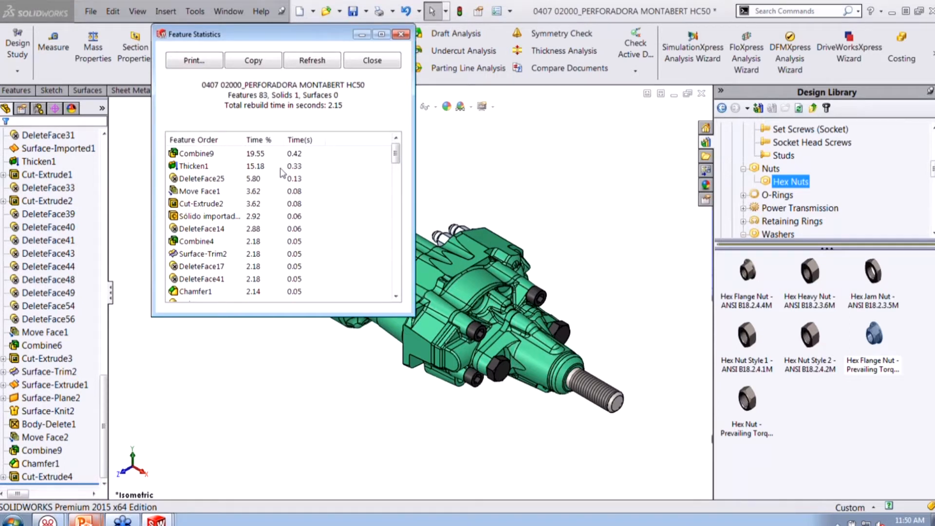
click(198, 154)
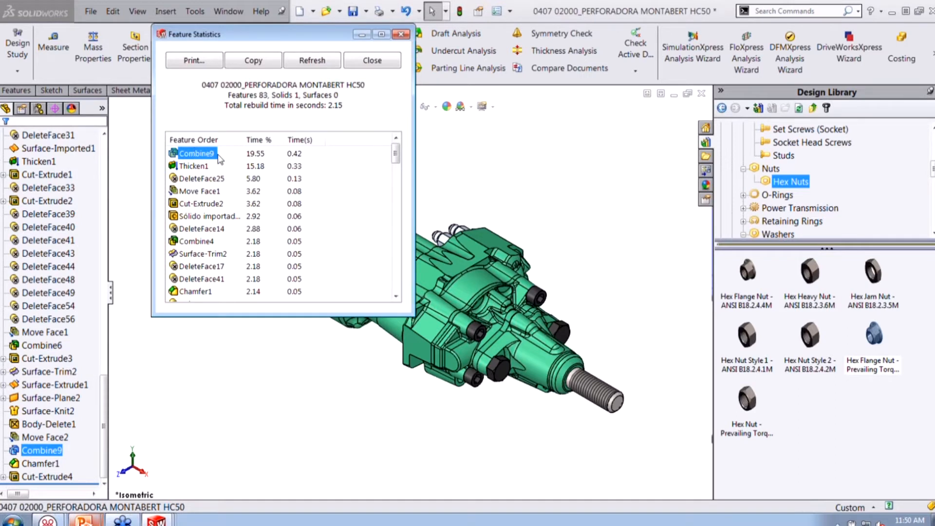
drag(344, 106, 327, 107)
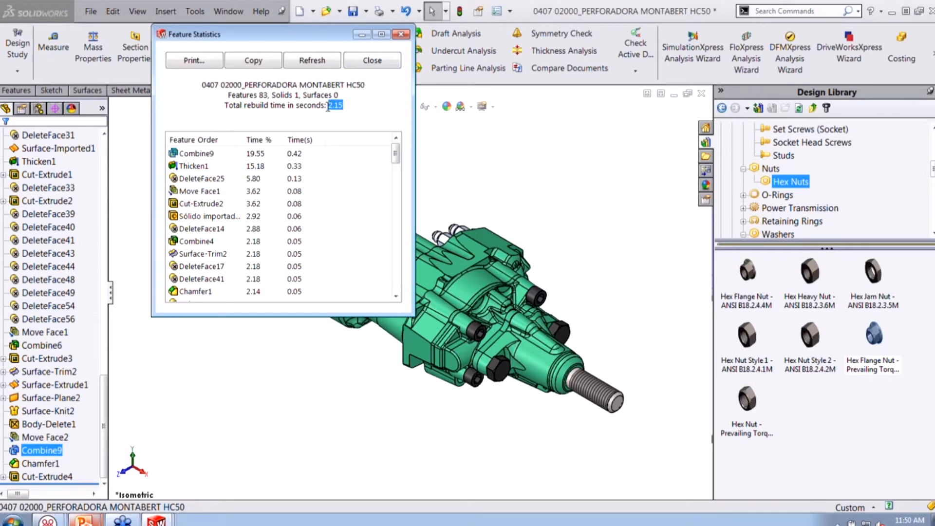
click(359, 62)
- Return to the PowerPoint slide show and advance to the Lightweight Components slide
mouse_move(83, 520)
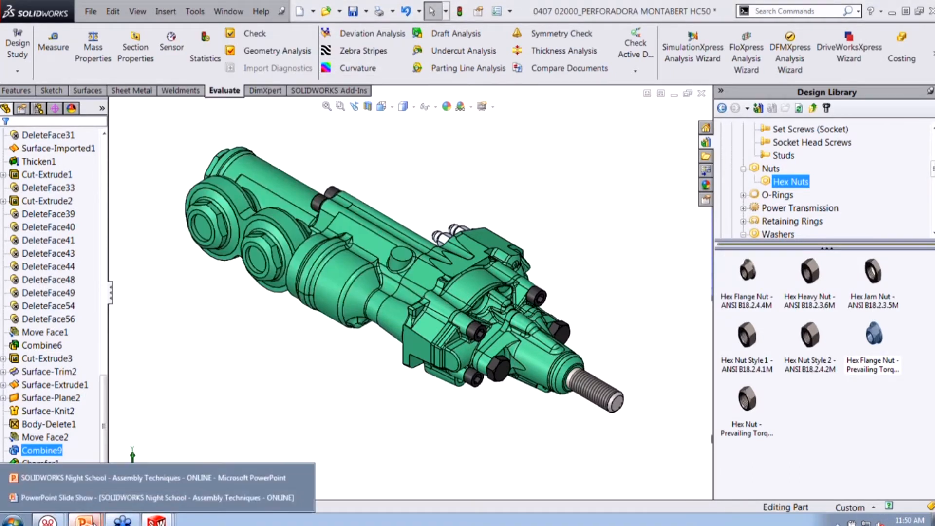
click(97, 497)
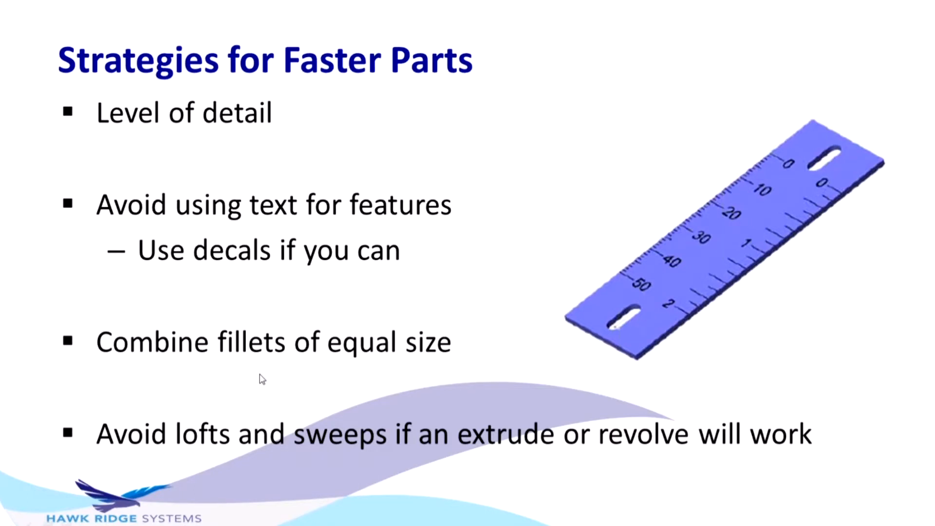
click(260, 374)
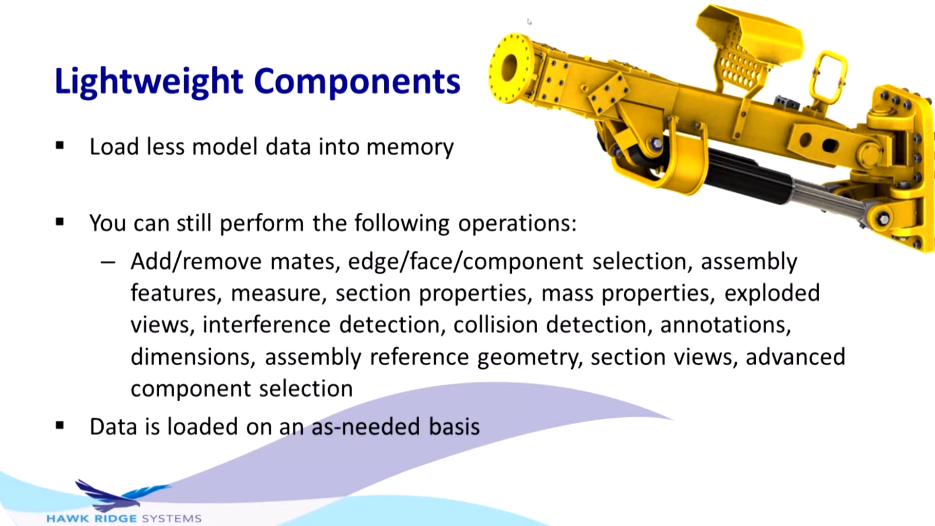
- Switch back to SOLIDWORKS, bring up the Drill Assembly window and exit Assembly Visualization
key(alt+Tab)
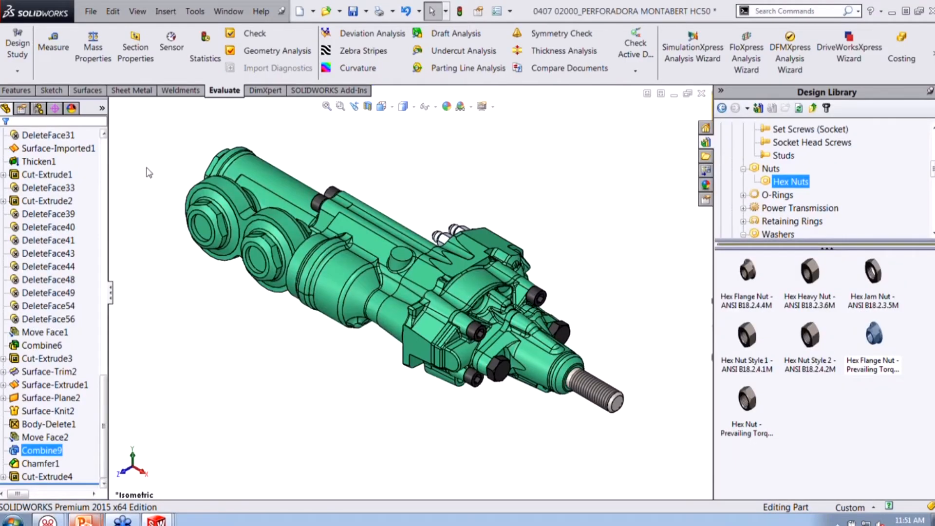
click(229, 14)
click(263, 239)
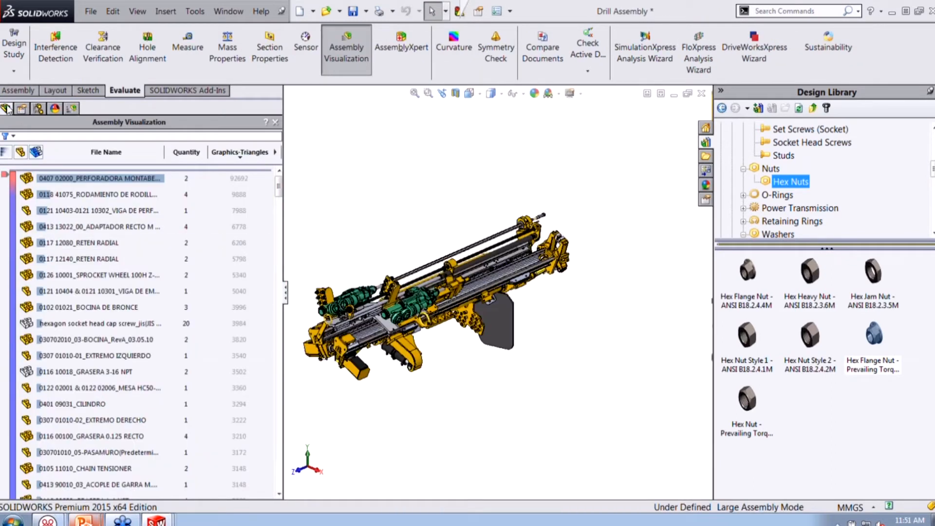
click(341, 61)
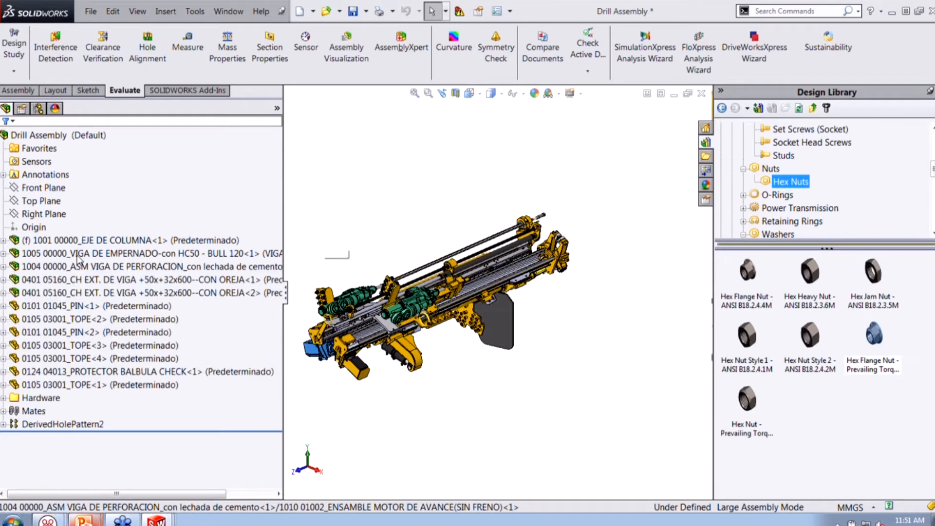
- Zoom to the 0105 03001_TOPE<2> component, then expand 0101 01045_PIN<1> to examine its full feature list
click(61, 320)
click(67, 295)
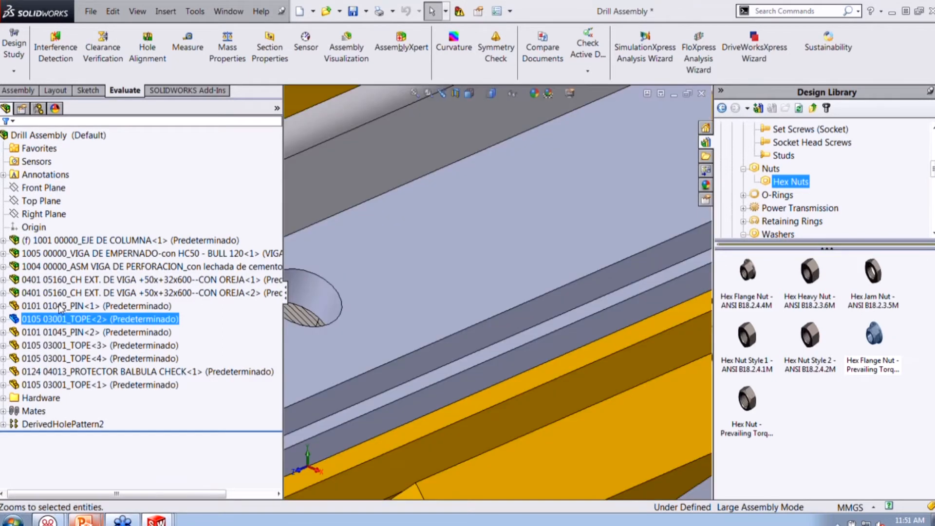
double_click(61, 305)
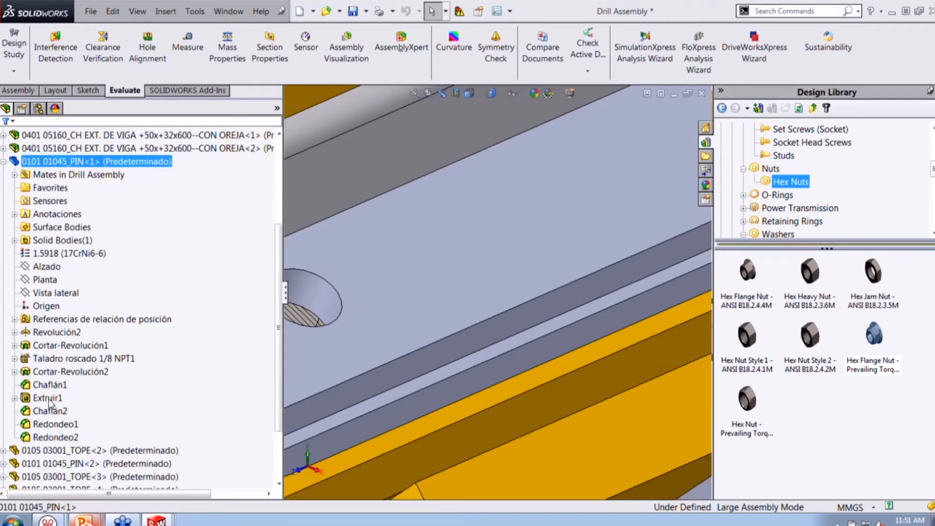
scroll(355, 353, up, 4)
scroll(141, 311, up, 3)
scroll(560, 398, up, 4)
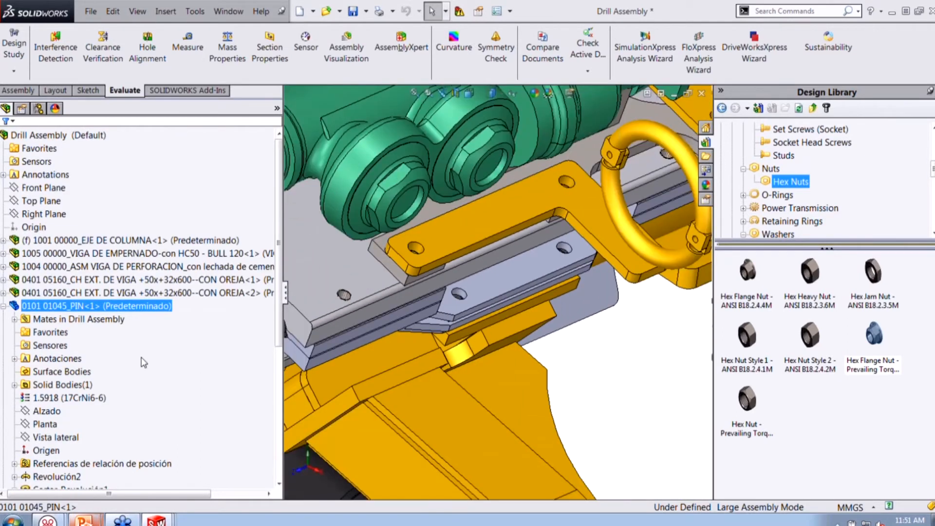
- Set the 0101 01045_PIN component to lightweight in the Drill Assembly
right_click(151, 306)
click(150, 312)
right_click(148, 310)
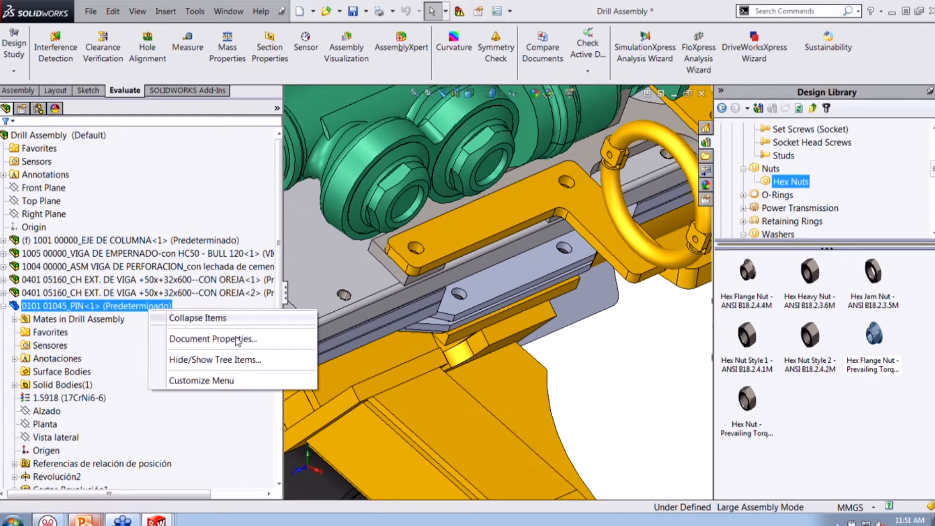
click(607, 377)
right_click(129, 305)
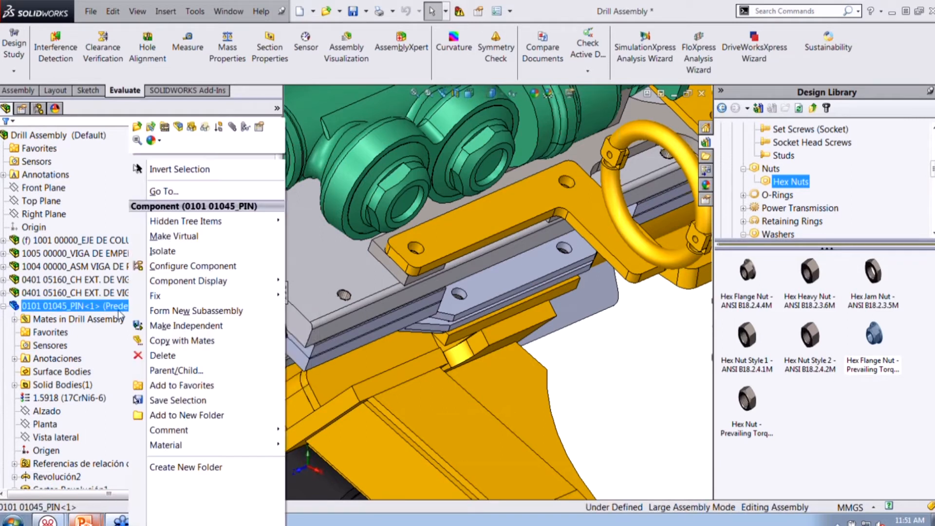
click(213, 521)
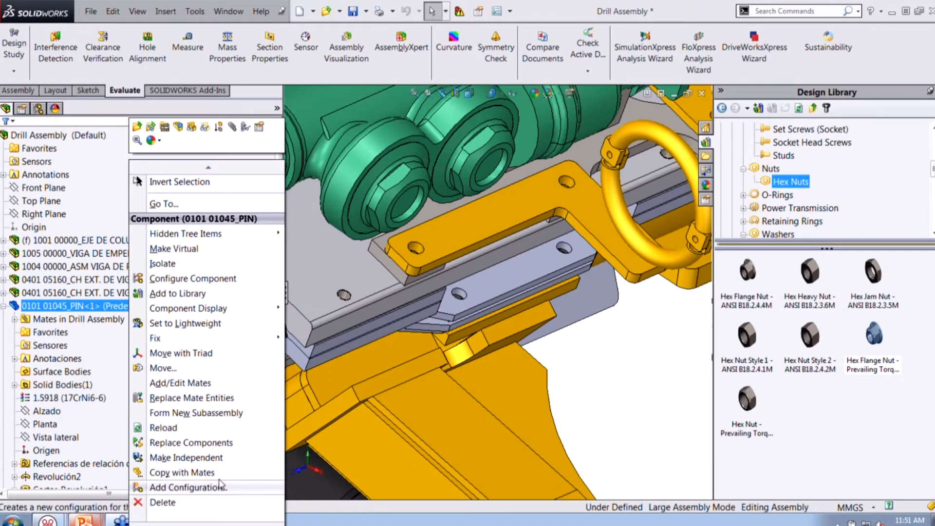
click(138, 324)
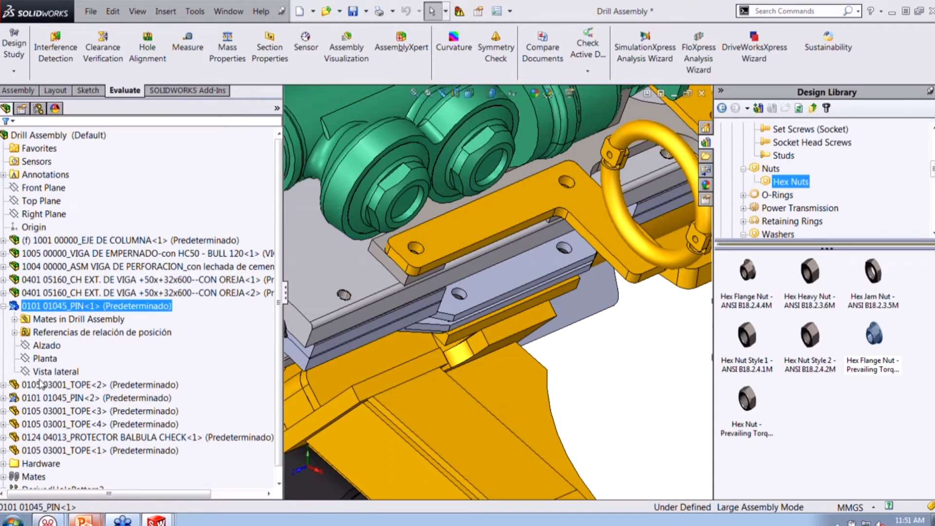
key(Escape)
click(48, 307)
key(f)
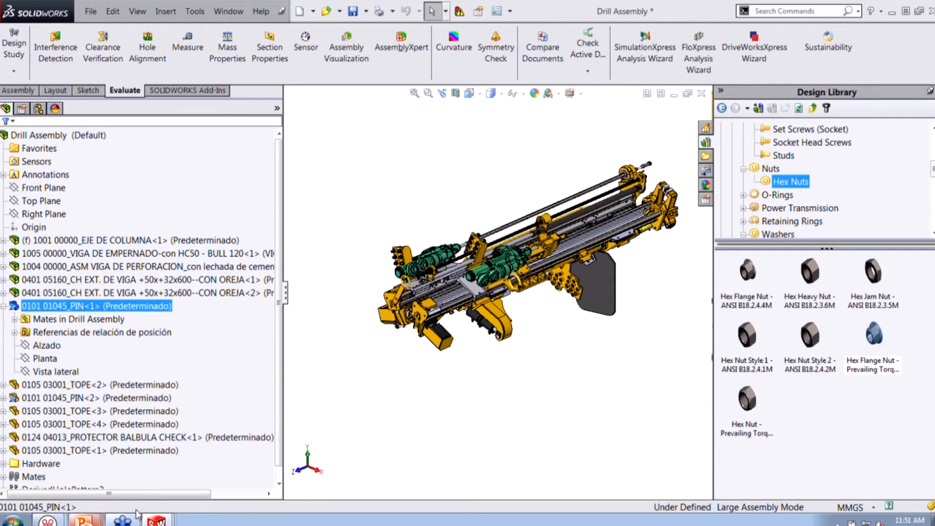
- Return to the PowerPoint slide show and advance to the Large Assembly Mode settings slide
mouse_move(101, 510)
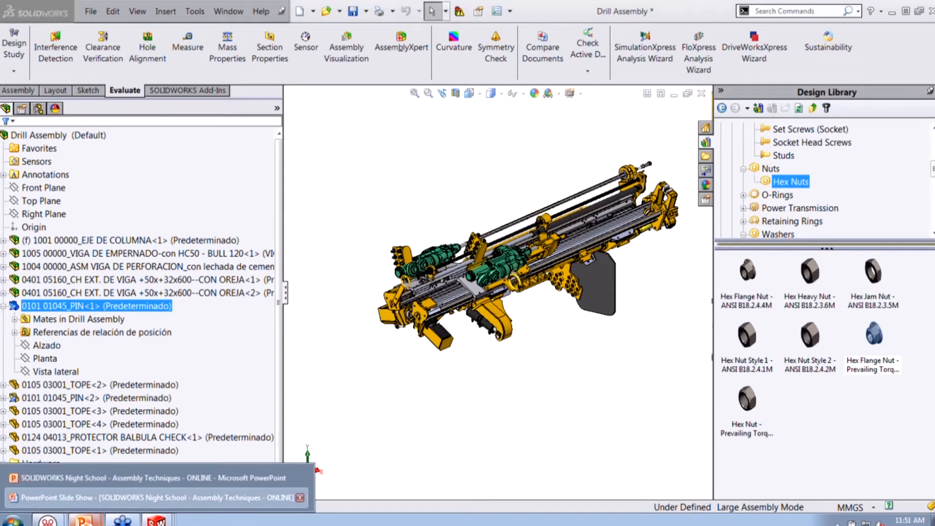
click(100, 497)
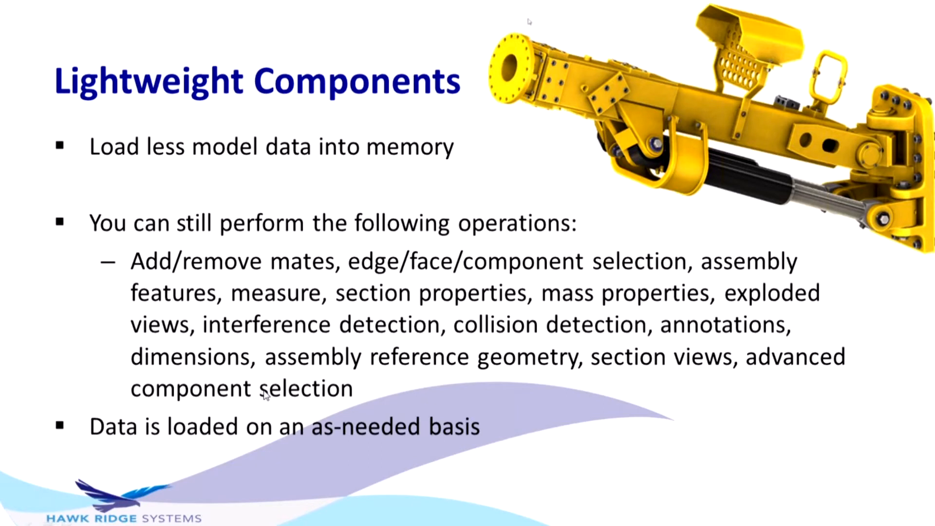
key(Right)
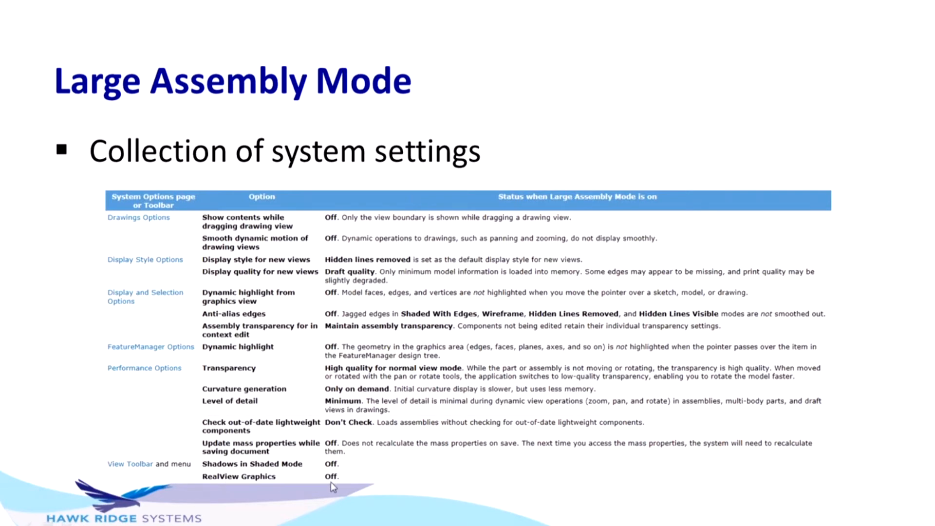
- Switch to SOLIDWORKS and examine the edge display of the yellow bushing plate beside the dark panel in the Drill Assembly
key(alt+Tab)
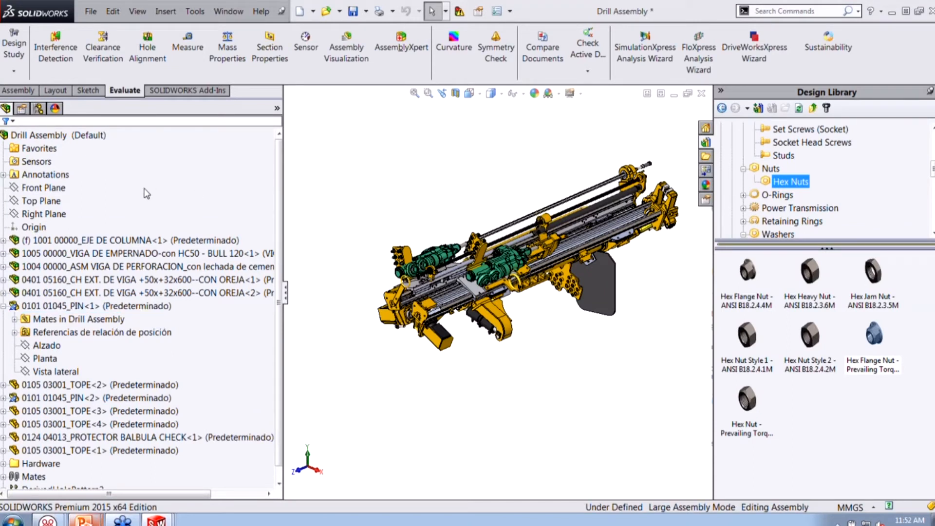
click(580, 94)
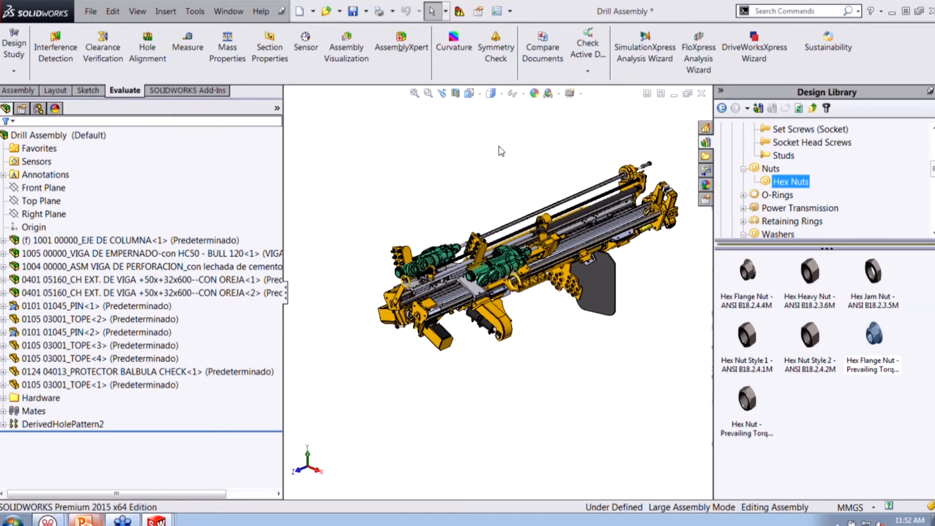
scroll(590, 329, down, 2)
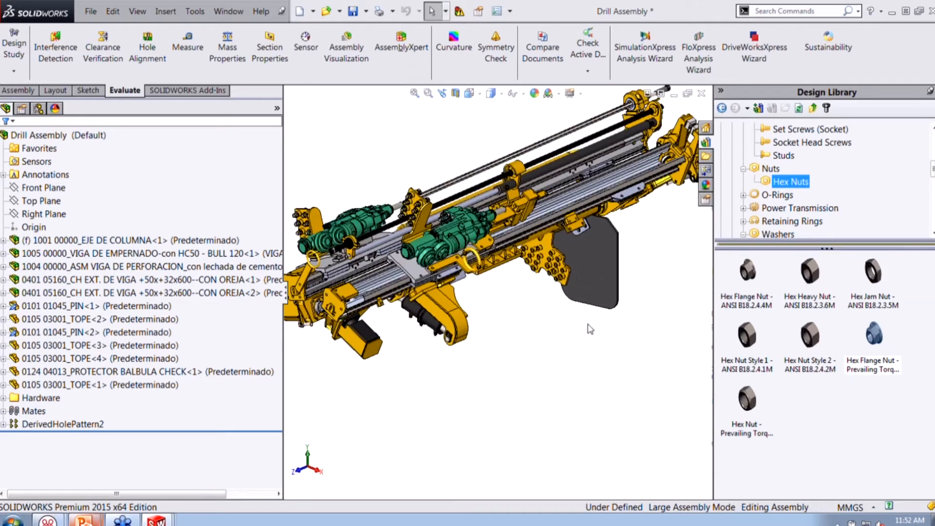
scroll(577, 281, down, 2)
scroll(577, 276, down, 1)
click(558, 285)
click(510, 355)
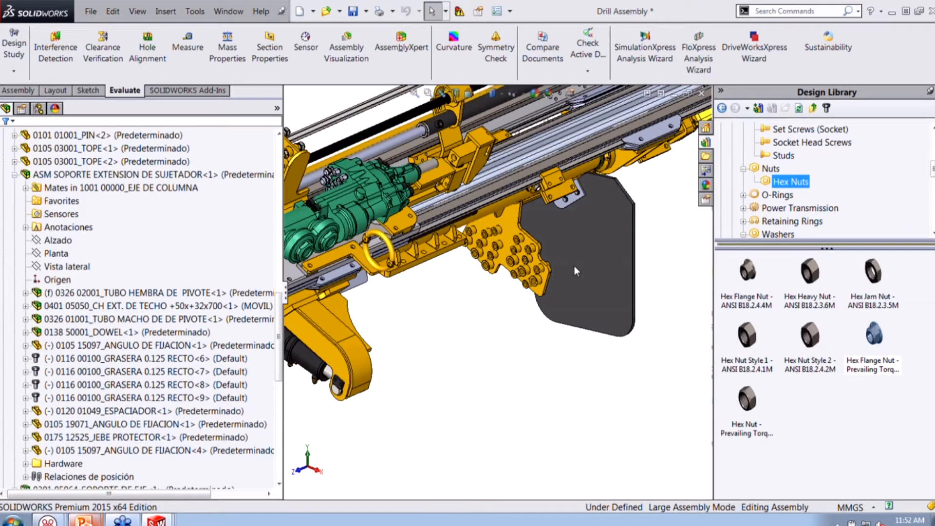
scroll(530, 255, down, 3)
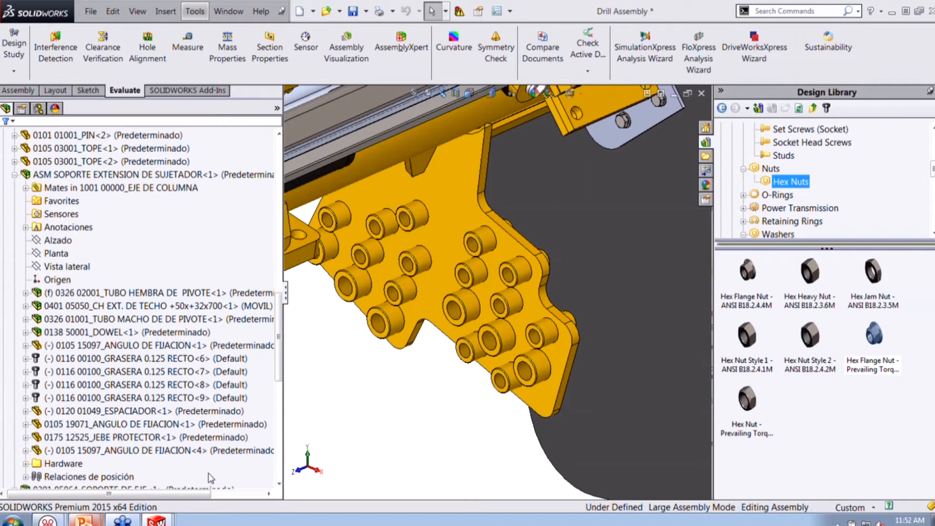
- Turn off Large Assembly Mode for the Drill Assembly and re-examine the edges of the yellow bushing plate
key(alt+t)
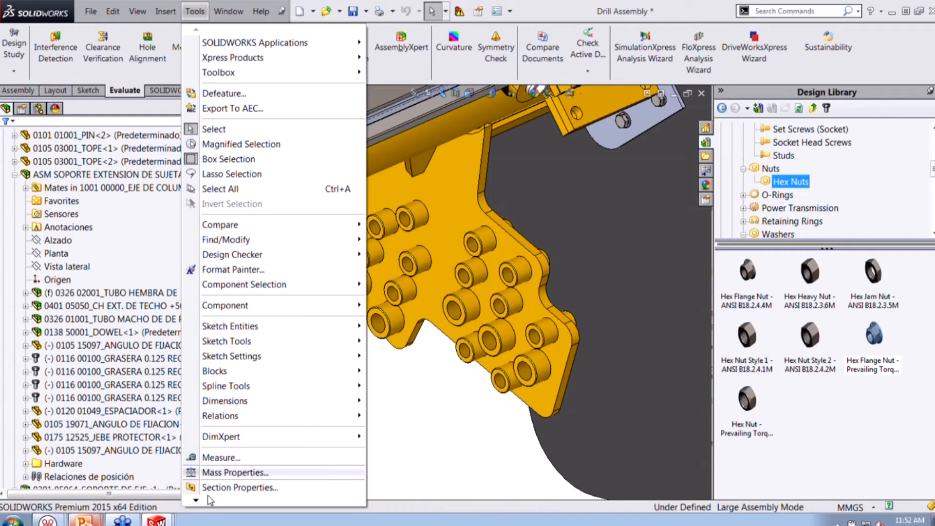
scroll(208, 503, down, 2)
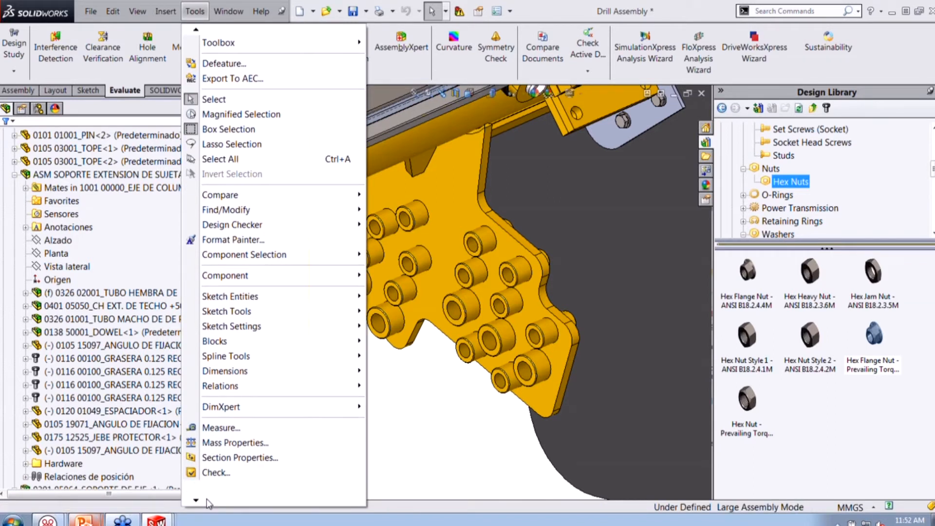
scroll(208, 503, down, 5)
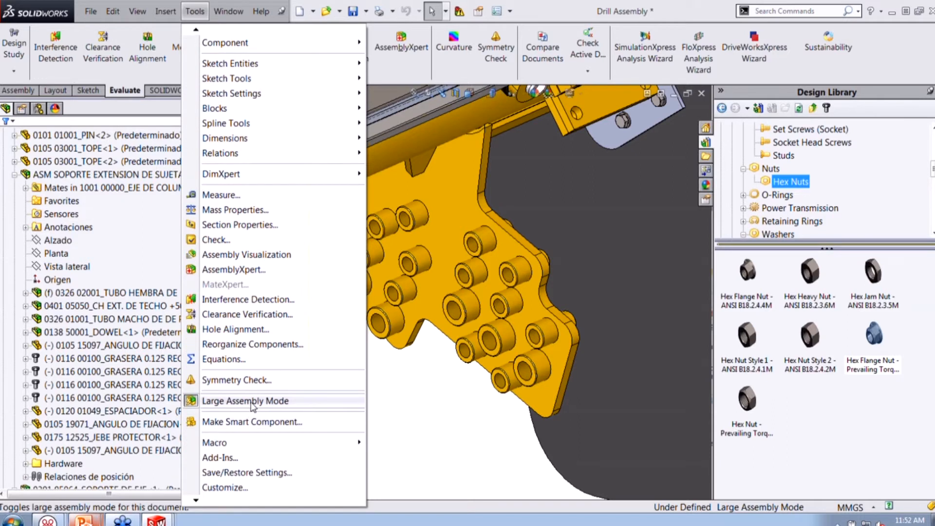
click(251, 401)
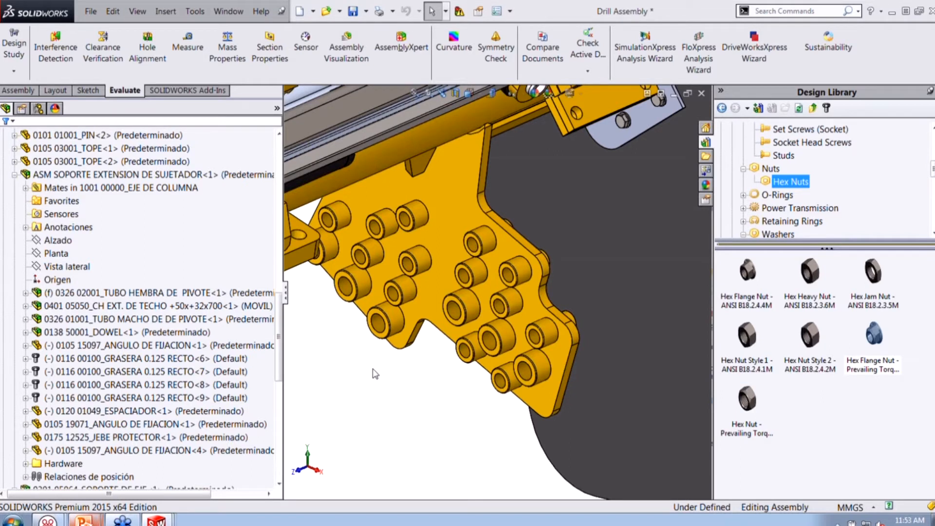
scroll(375, 374, up, 7)
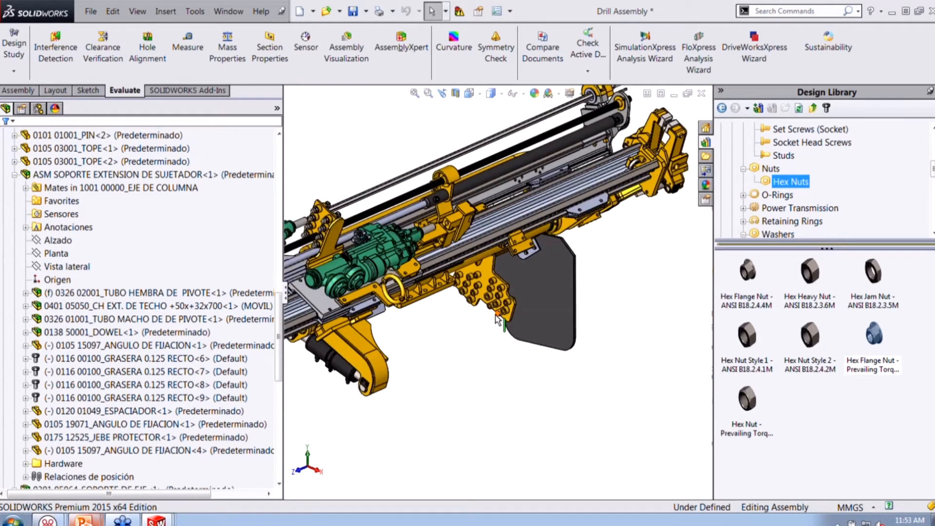
scroll(496, 319, down, 6)
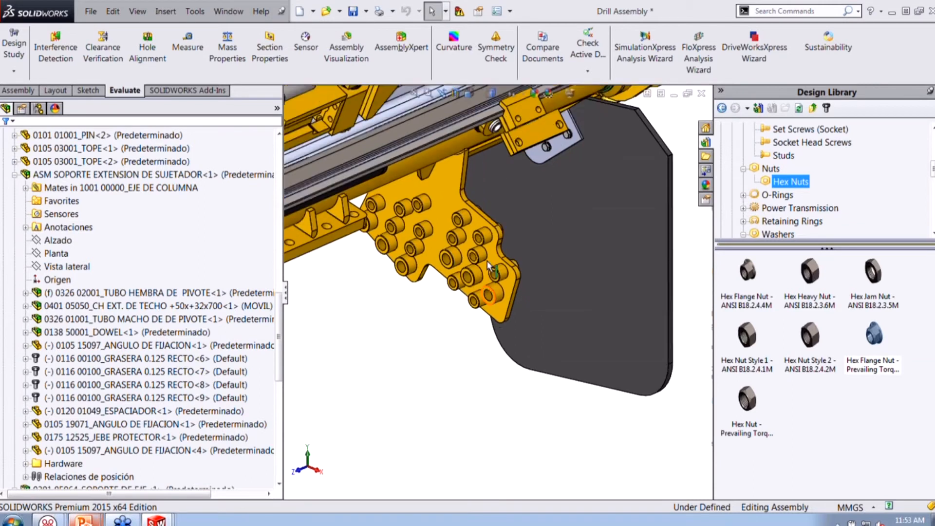
scroll(489, 267, up, 6)
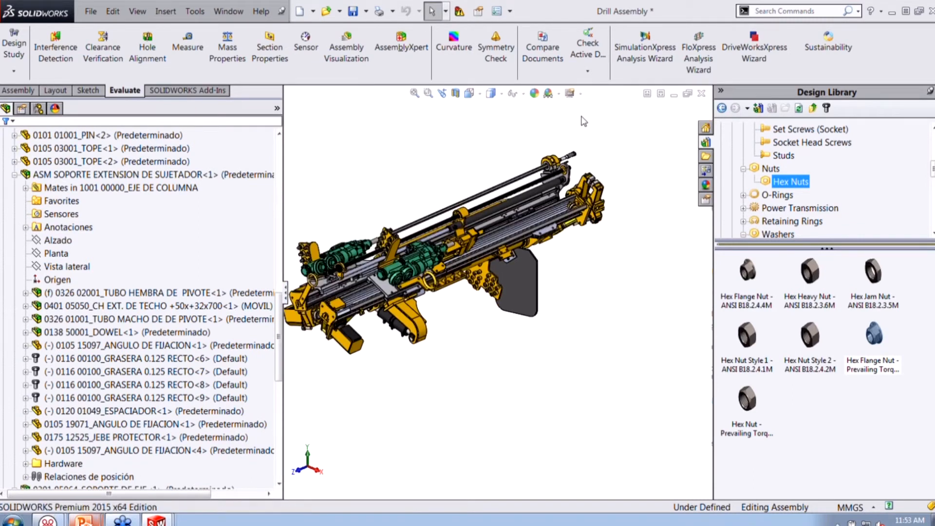
- Turn on RealView Graphics for the Drill Assembly view
click(580, 93)
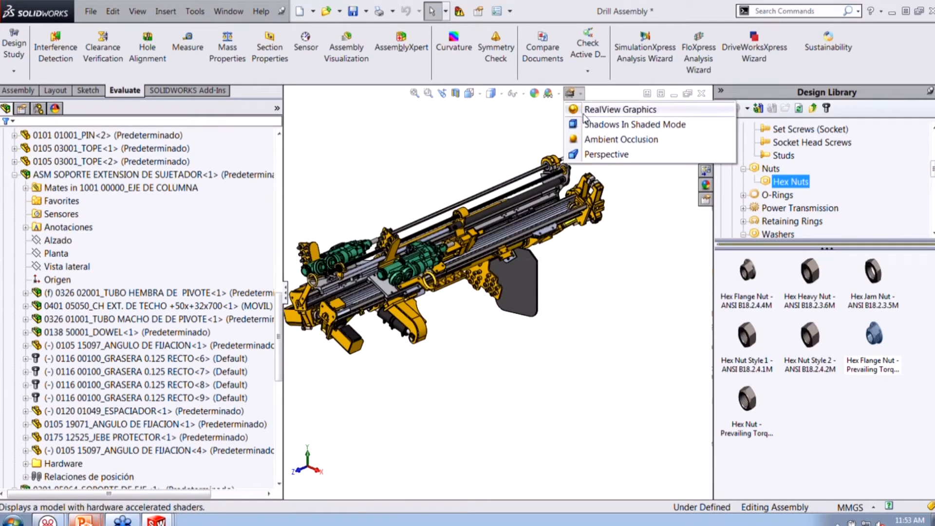
click(584, 113)
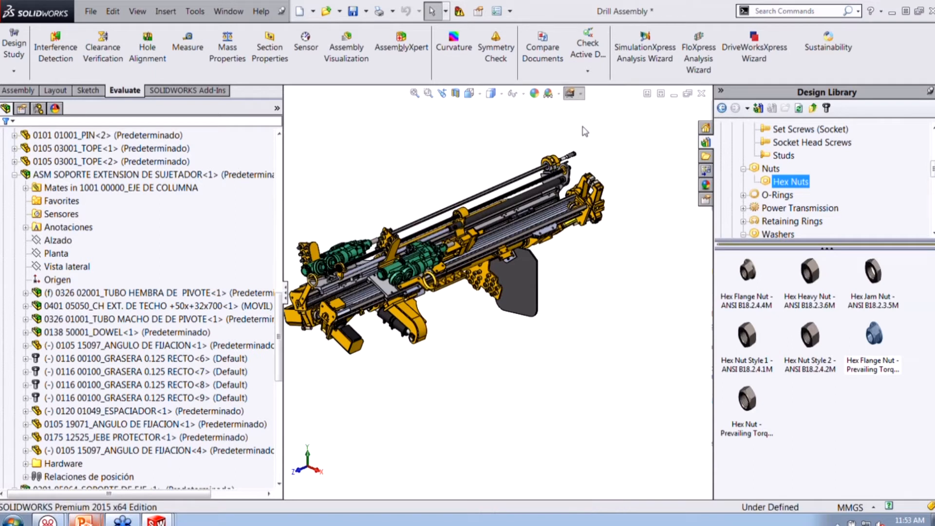
click(580, 93)
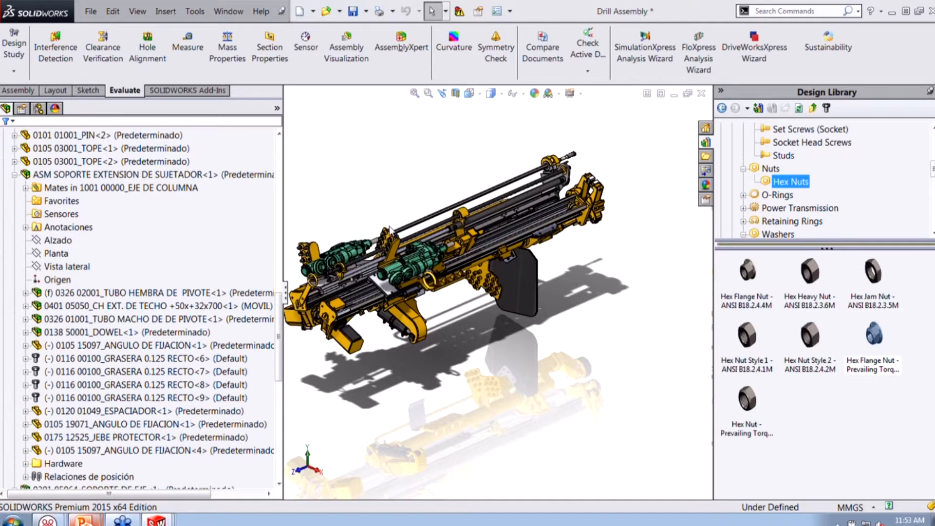
- Examine the shadows and floor reflections around the yellow bushing plate and across the whole drill model
key(z)
key(z)
scroll(393, 235, down, 4)
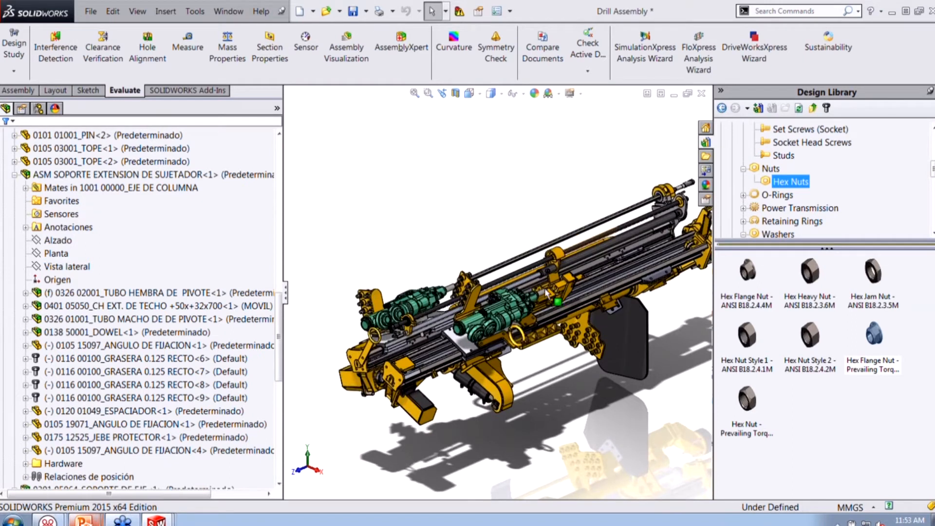
scroll(583, 360, down, 8)
scroll(583, 357, down, 3)
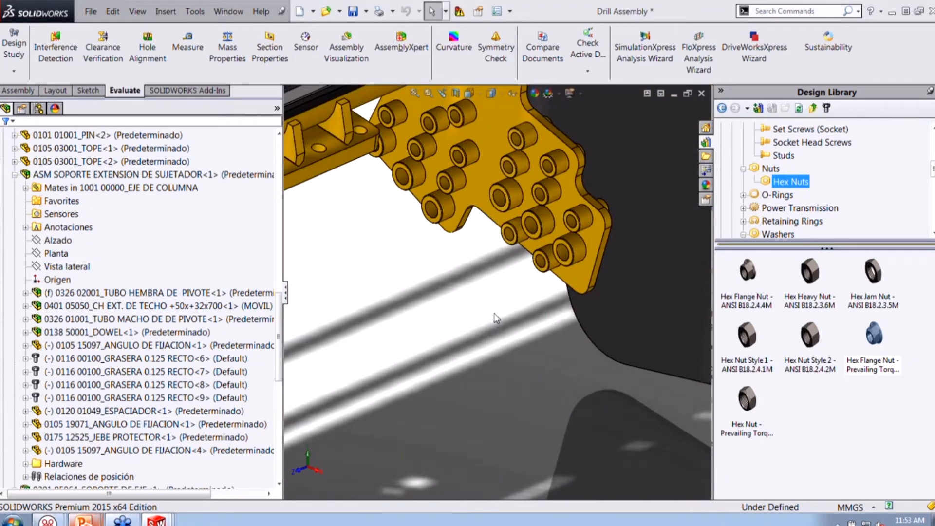
scroll(514, 292, up, 4)
scroll(514, 293, up, 5)
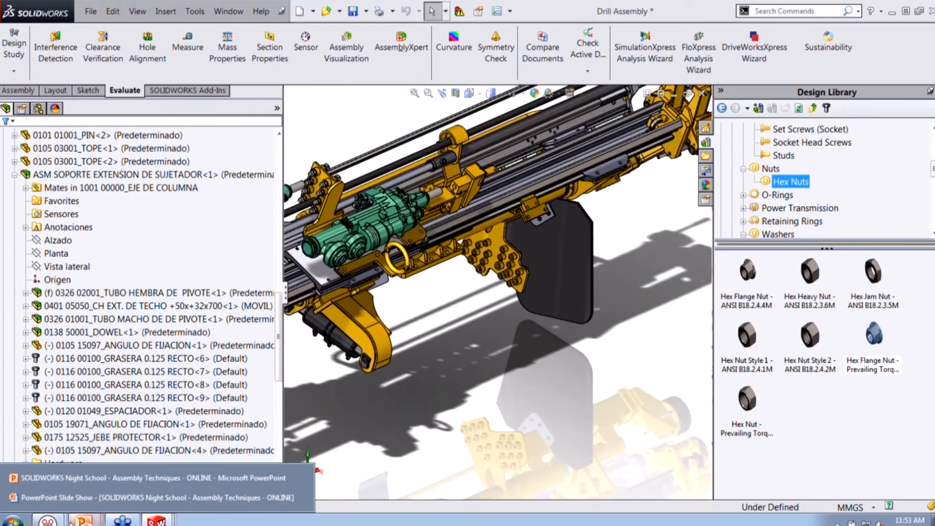
- Return to the PowerPoint slide show and advance to the Large Design Review slide
click(81, 507)
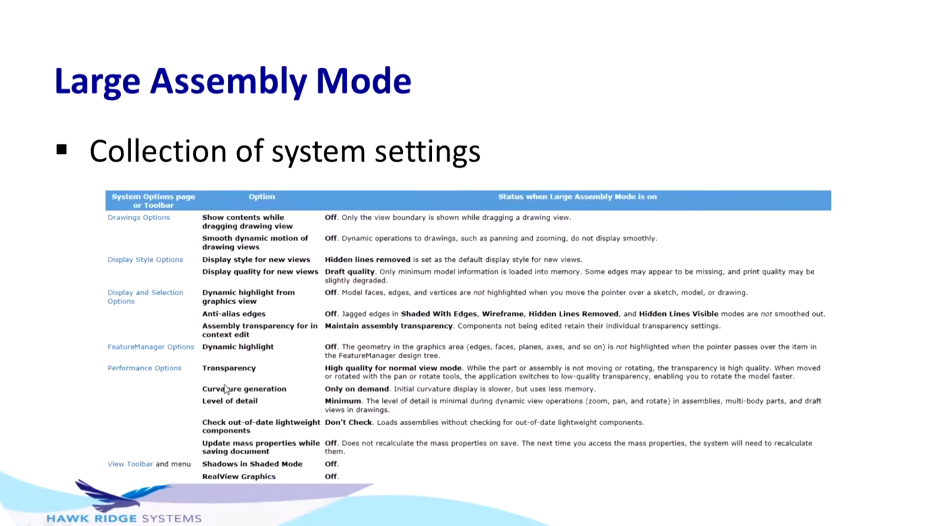
click(226, 390)
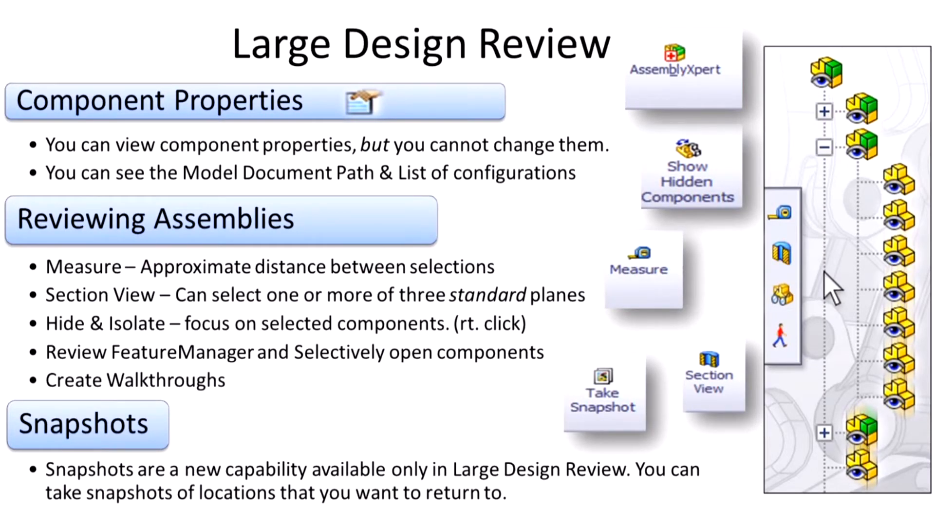
- Switch back to SOLIDWORKS and close the Drill Assembly document
key(alt+Tab)
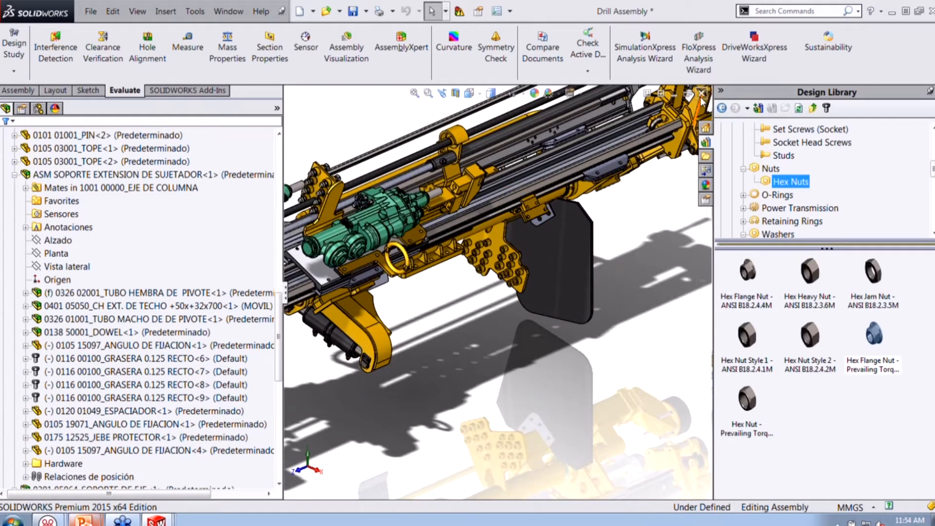
click(701, 94)
click(302, 243)
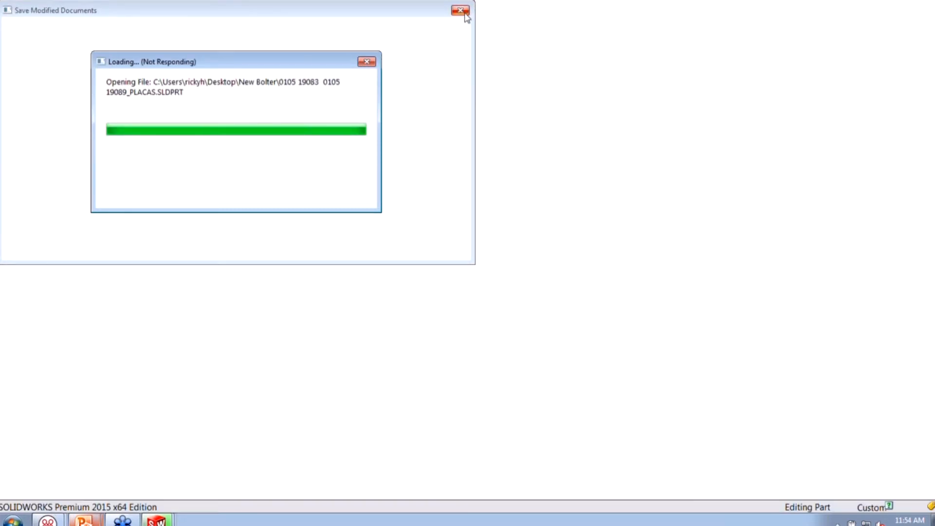
- Close the unresponsive SOLIDWORKS session and switch to the PowerPoint presentation's editing window
right_click(170, 519)
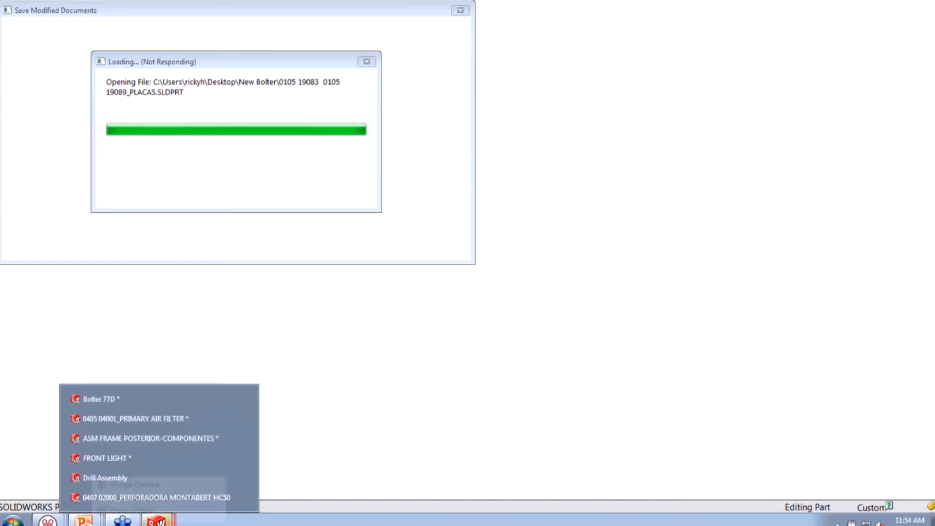
click(173, 501)
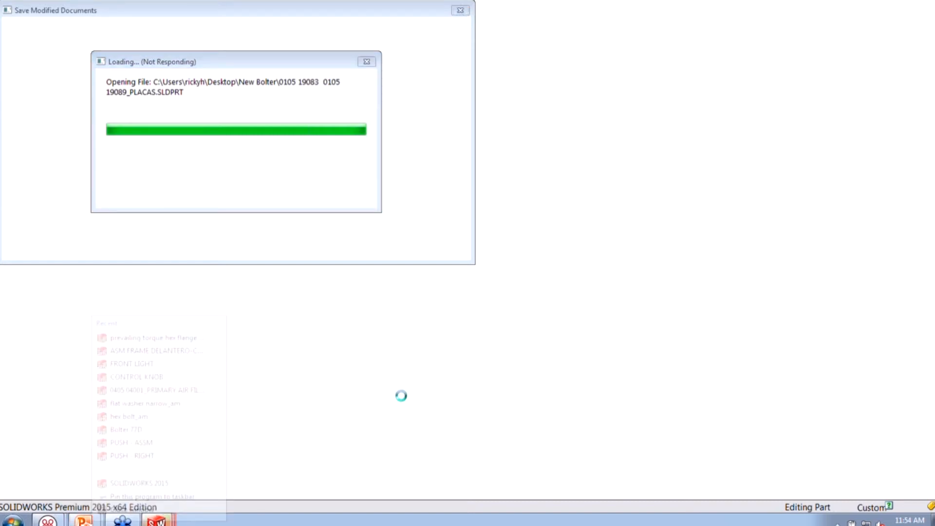
click(465, 273)
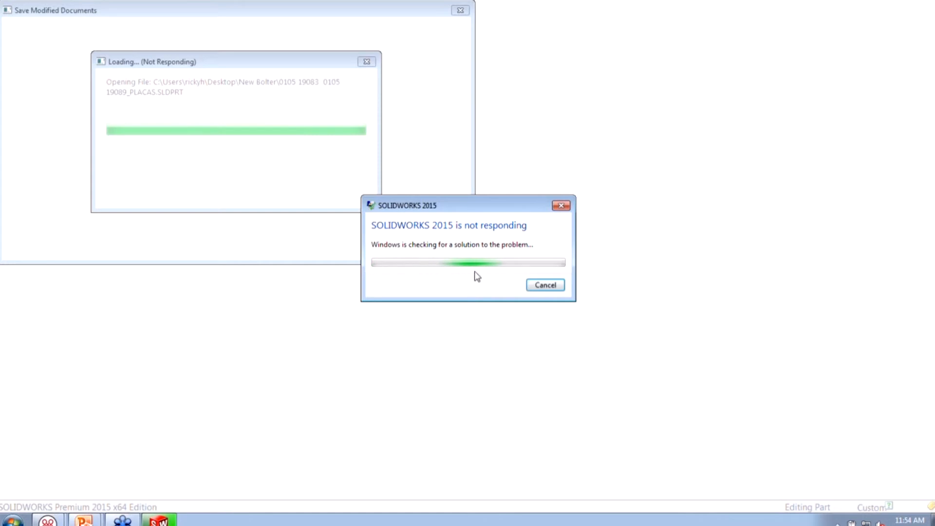
key(alt+Tab)
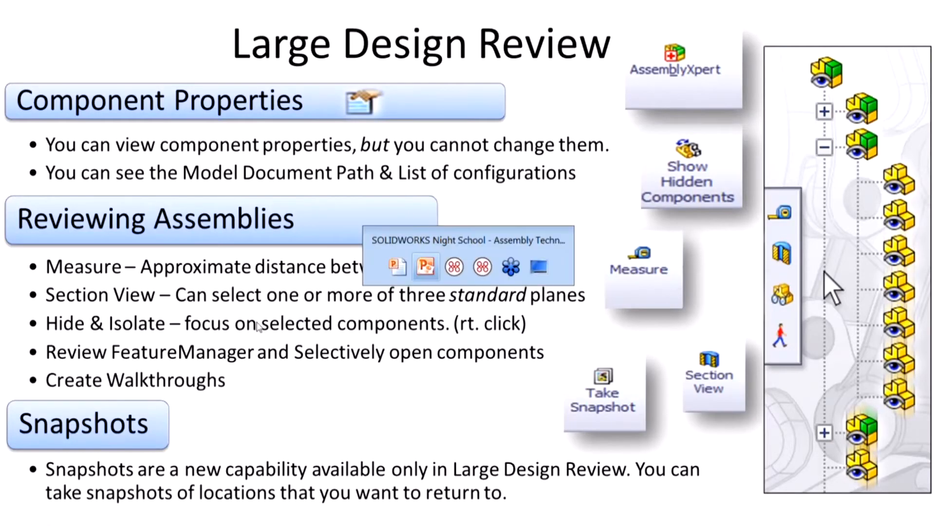
click(431, 271)
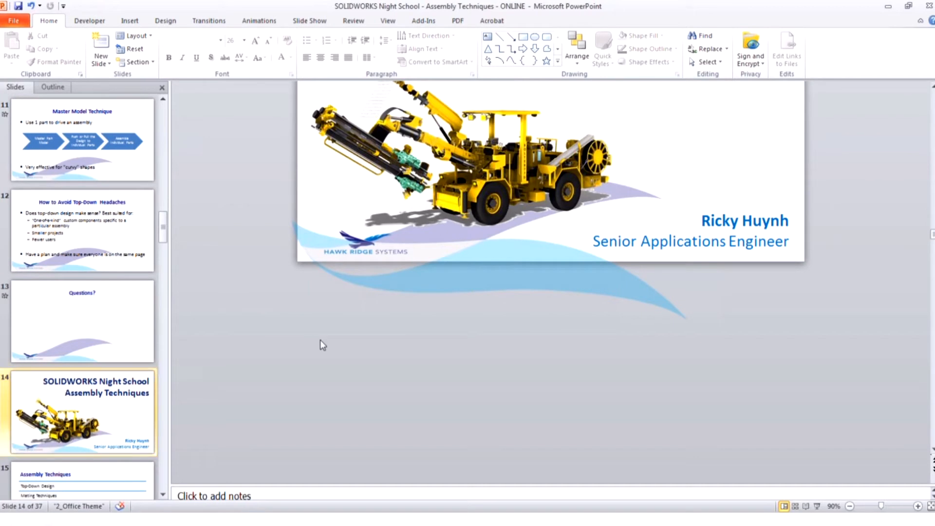
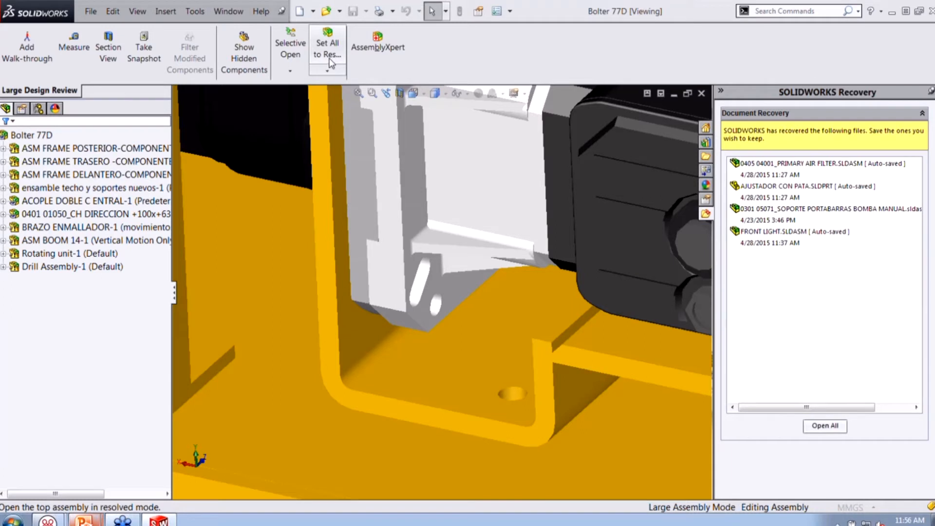
- Selectively open only the 0301 05081_SOPORTE BOMBA CAT-1 pump subassembly from the Bolter 77D Large Design Review, using the selected components option
scroll(428, 266, up, 5)
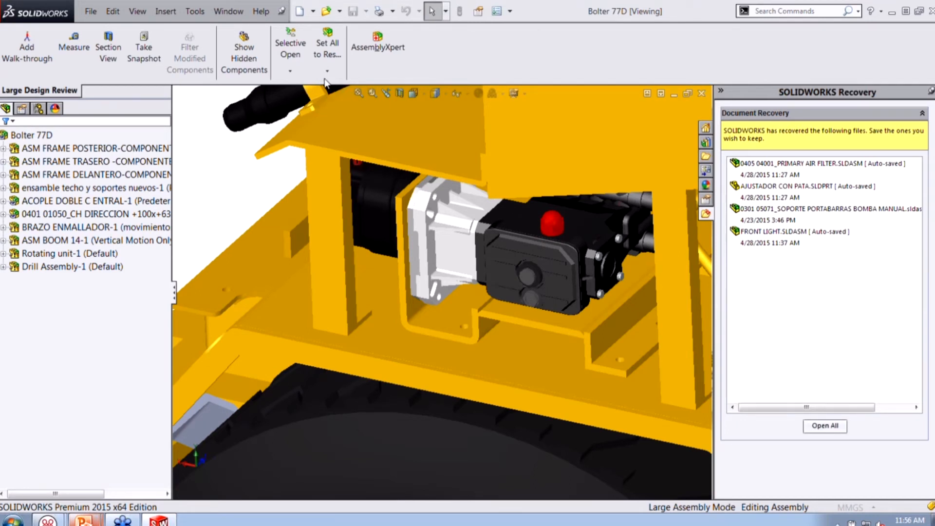
click(290, 70)
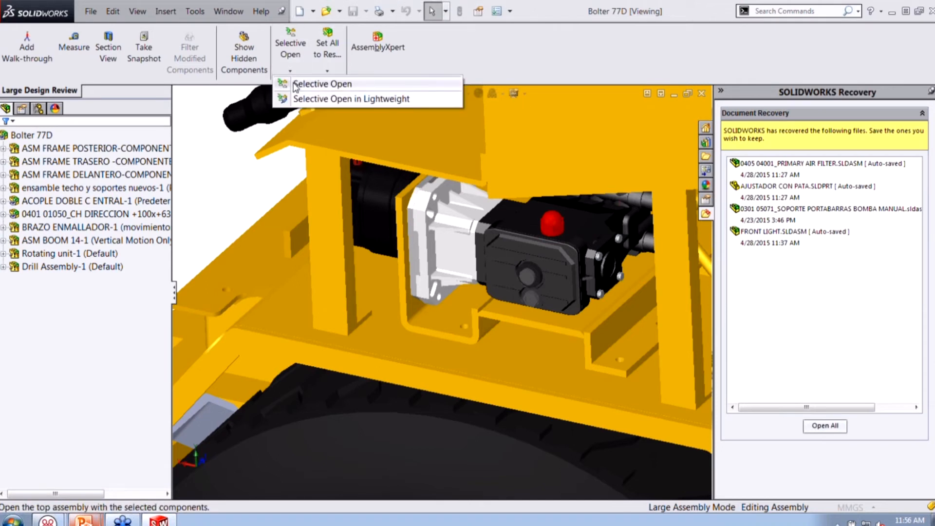
click(294, 84)
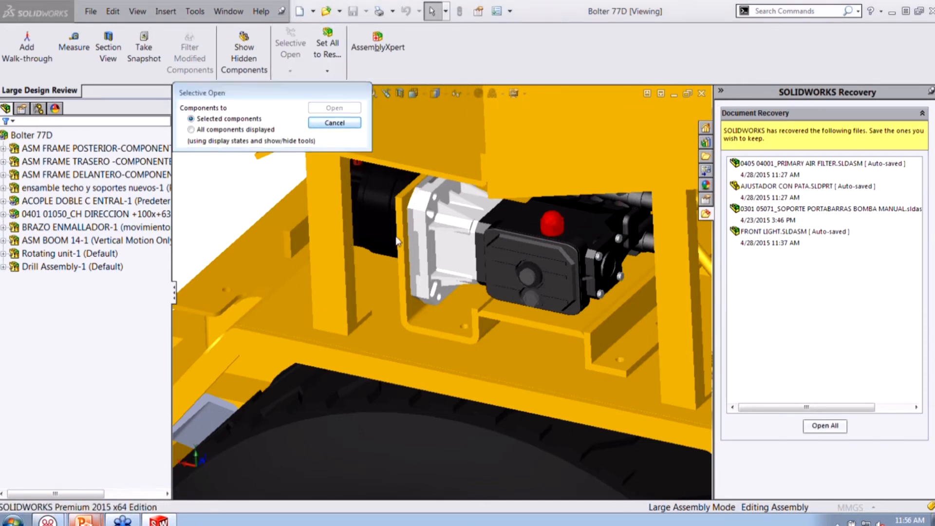
click(436, 323)
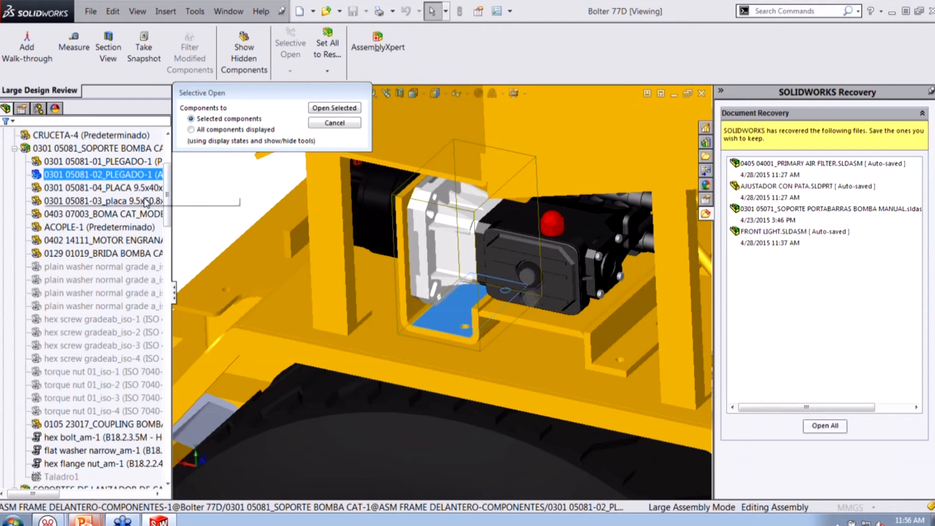
click(103, 147)
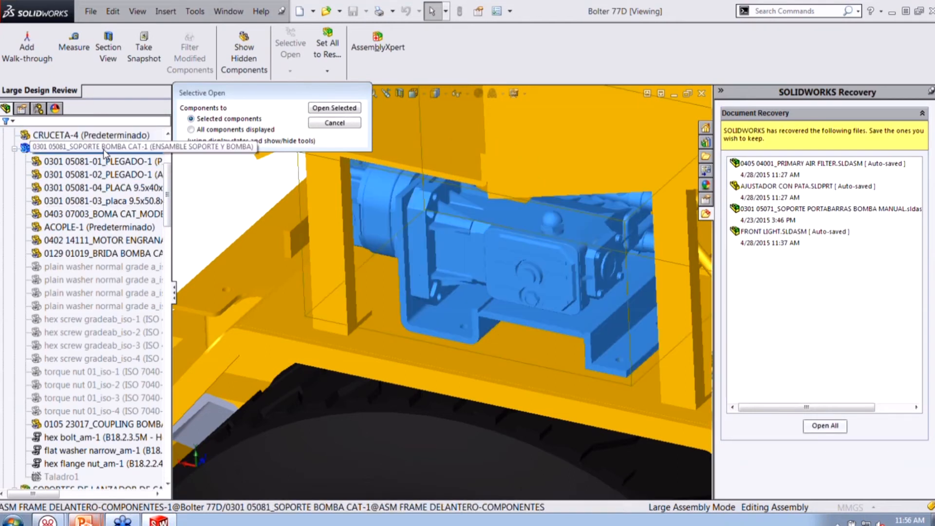
click(334, 107)
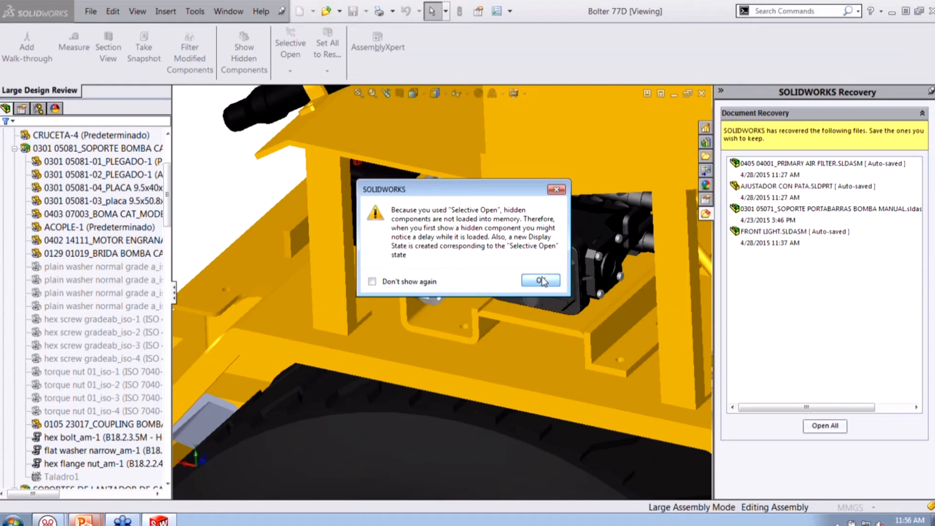
click(544, 281)
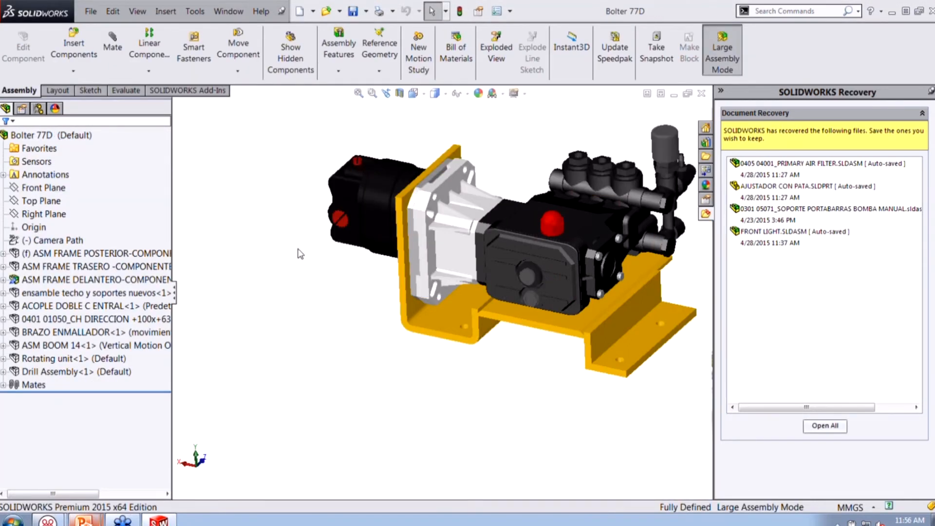
scroll(298, 249, up, 8)
mouse_move(295, 251)
middle_down()
mouse_move(381, 239)
mouse_move(302, 250)
middle_up()
scroll(487, 307, down, 7)
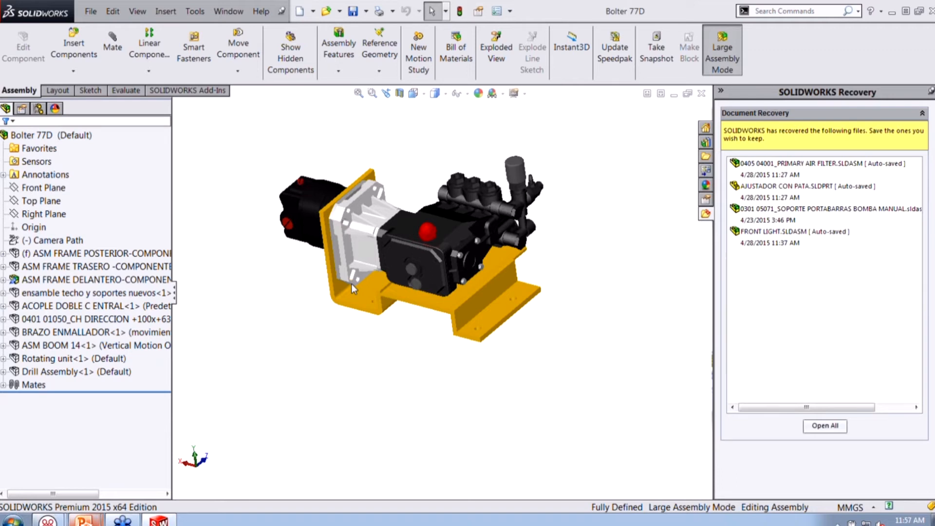
- Open a Windows Explorer window at Local Disk (C:) and return to SOLIDWORKS
mouse_move(84, 520)
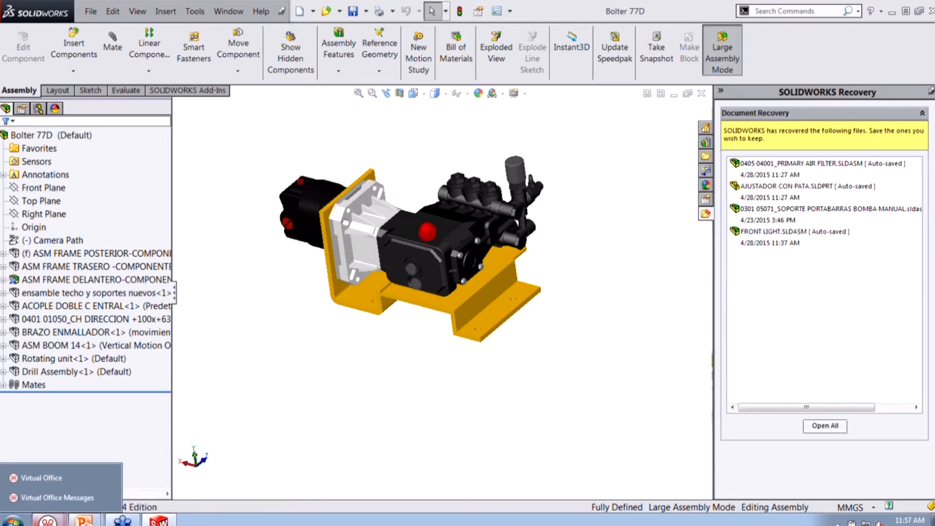
click(12, 520)
click(159, 270)
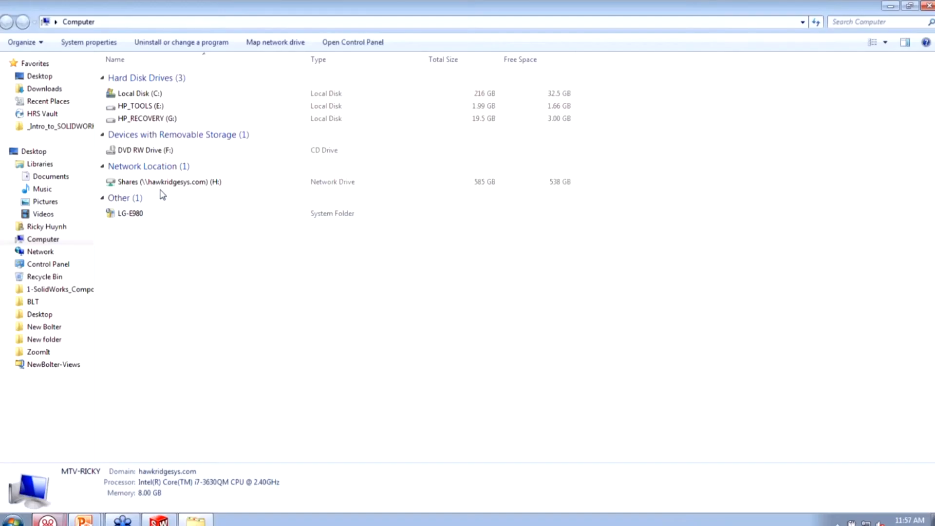
double_click(137, 94)
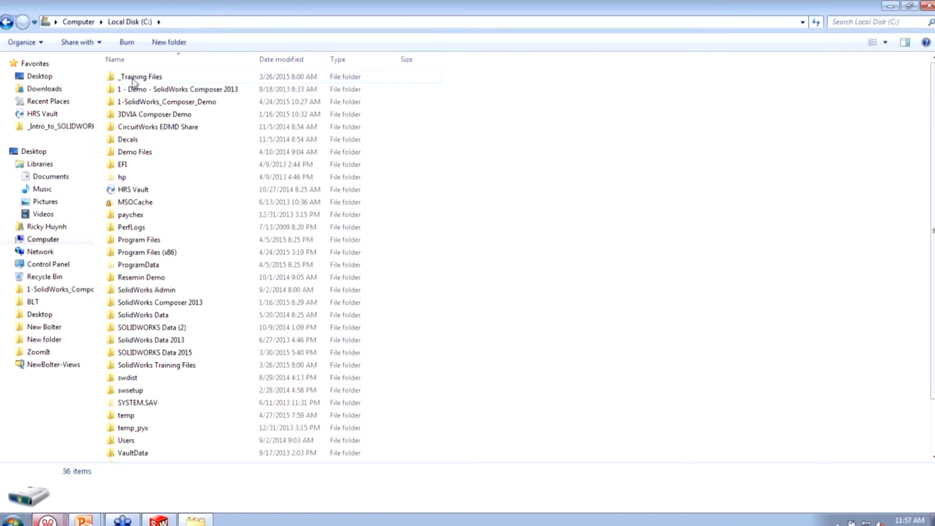
mouse_move(128, 520)
click(159, 520)
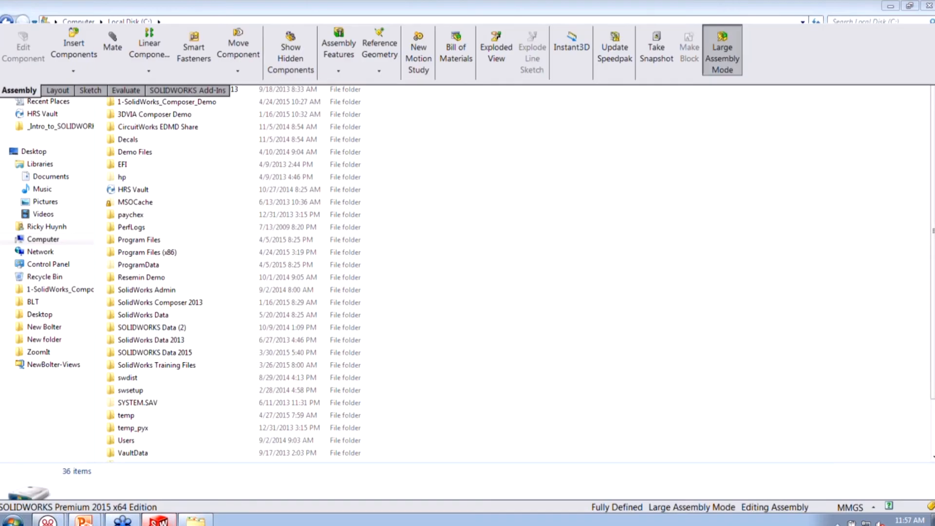
- Hide the Task Pane to enlarge the graphics area around the pump subassembly
mouse_move(251, 214)
middle_down()
mouse_move(270, 200)
mouse_move(261, 207)
middle_up()
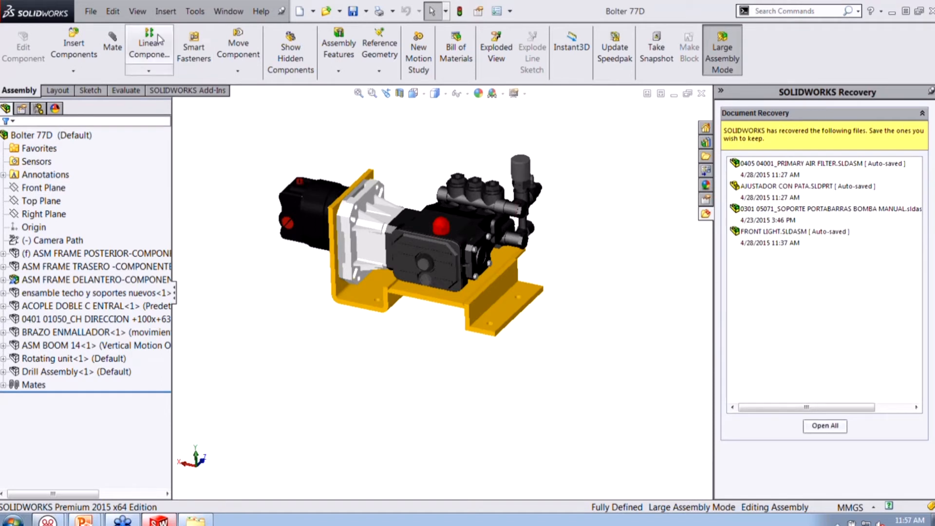
click(143, 16)
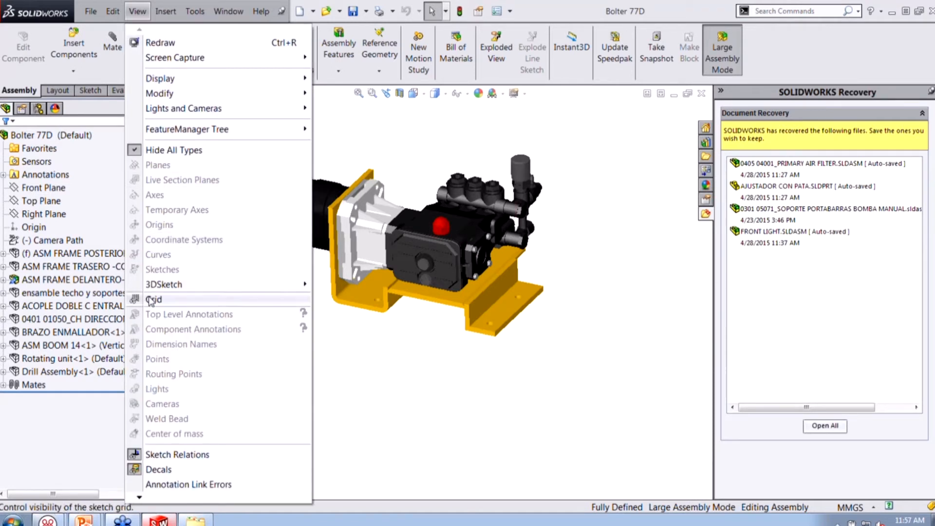
mouse_move(165, 499)
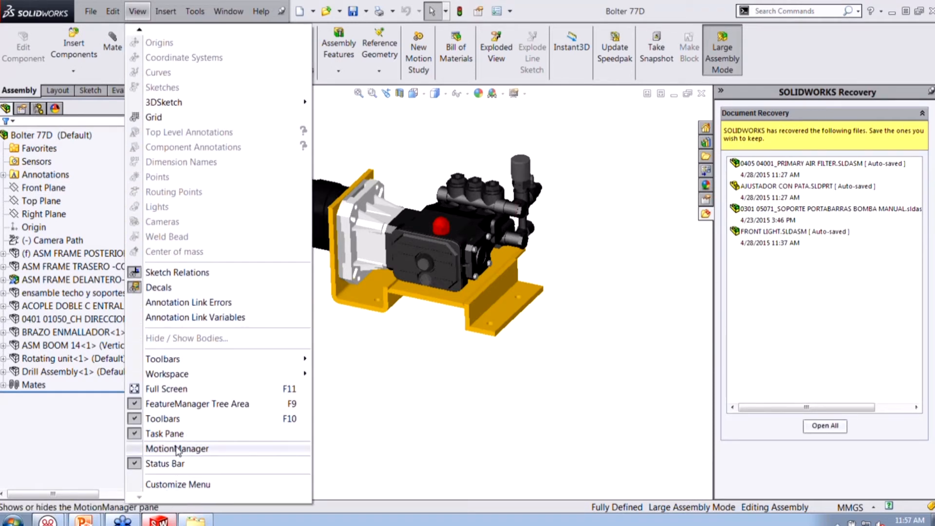
click(177, 439)
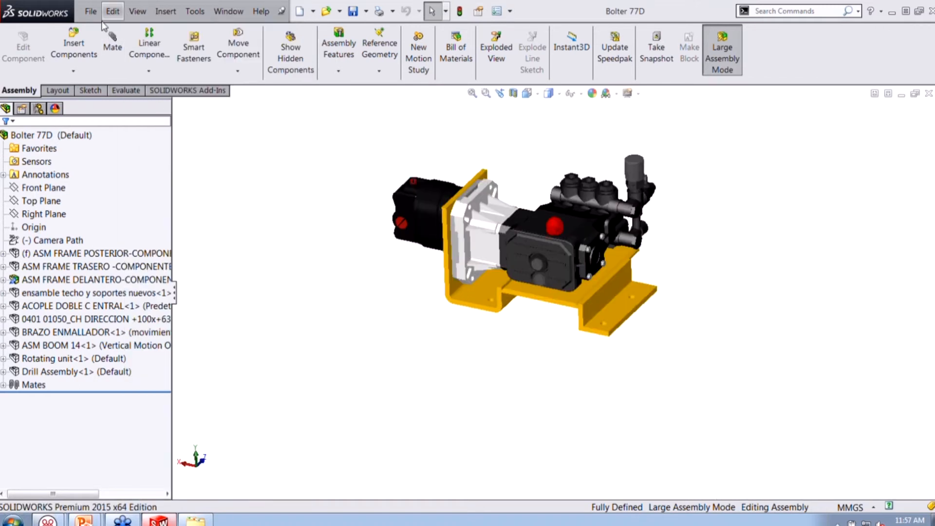
- Run Find References on the Bolter 77D assembly, examine the listed files in an enlarged dialog, and close it
click(90, 11)
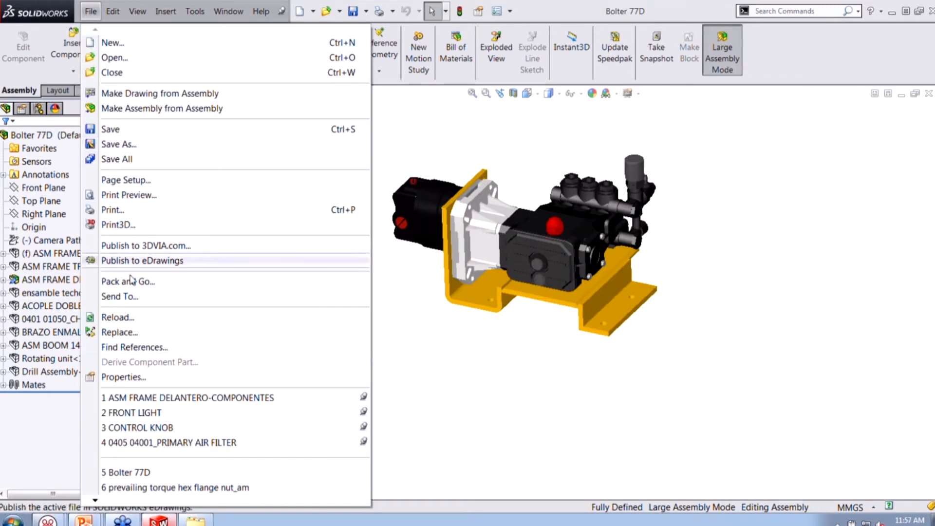
click(135, 347)
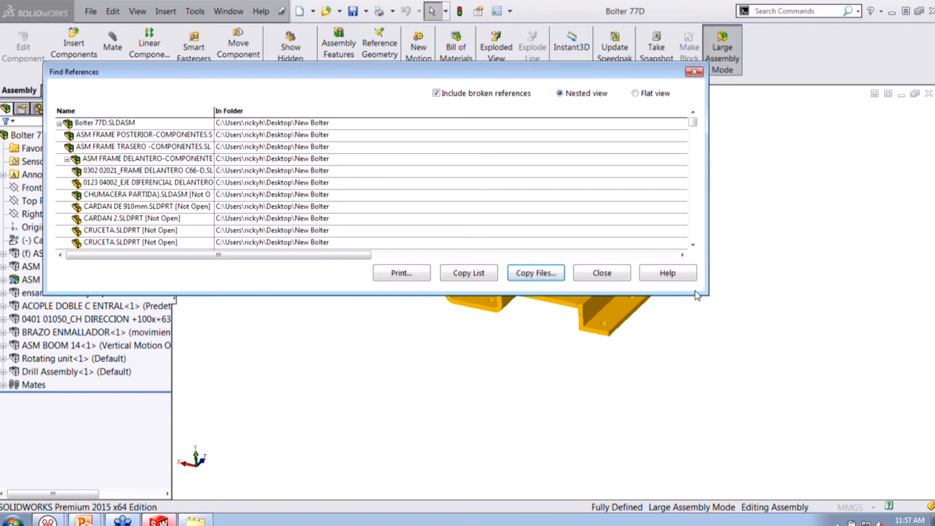
drag(708, 293, 914, 464)
drag(896, 141, 896, 375)
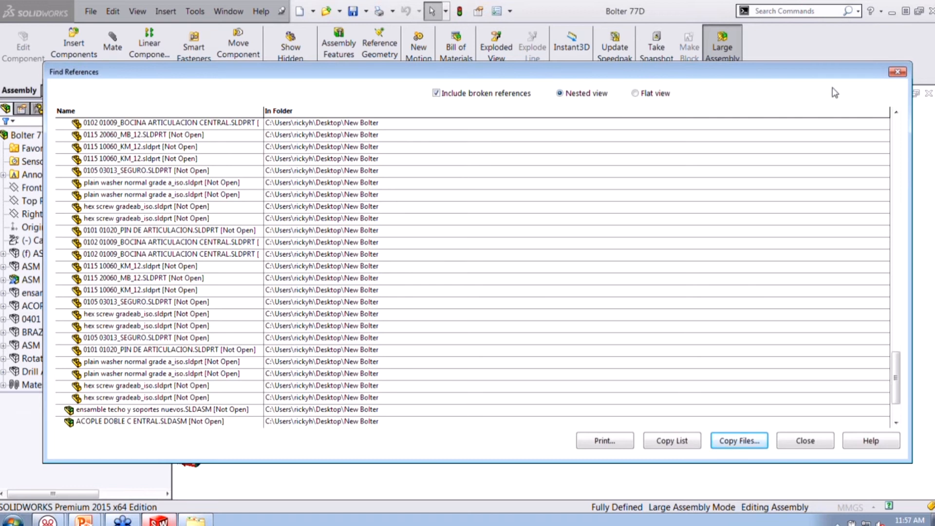
click(899, 73)
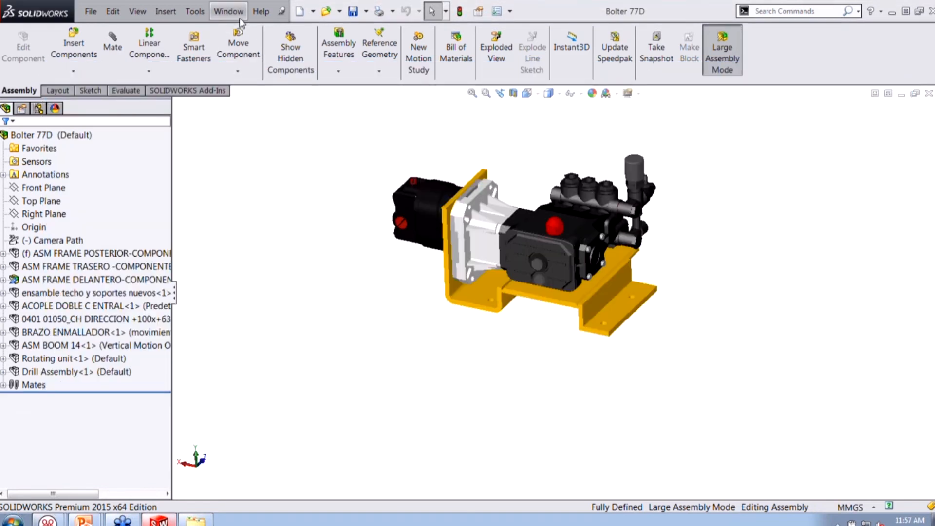
- Switch to Windows Explorer, open the New Bolter folder on the Desktop and sort its files by name
click(222, 523)
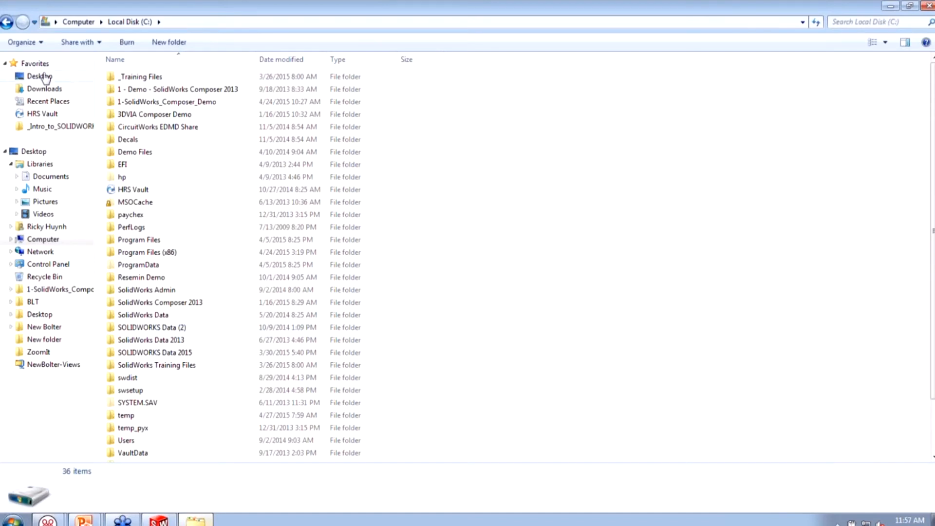
click(40, 76)
double_click(156, 165)
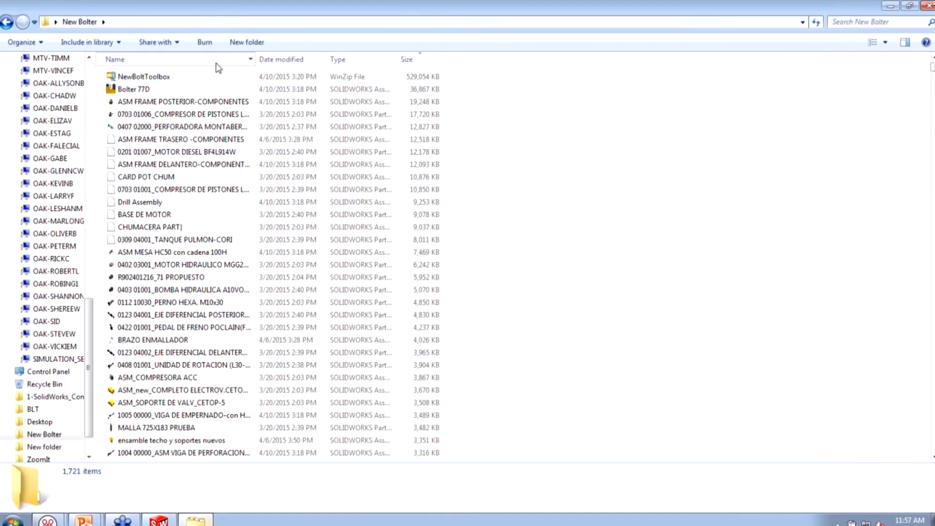
click(214, 59)
click(161, 215)
- Find the FRONT LIGHT BRACKET part in the New Bolter folder and rename it as FRONT LIGHT U BRACKET
scroll(163, 229, down, 20)
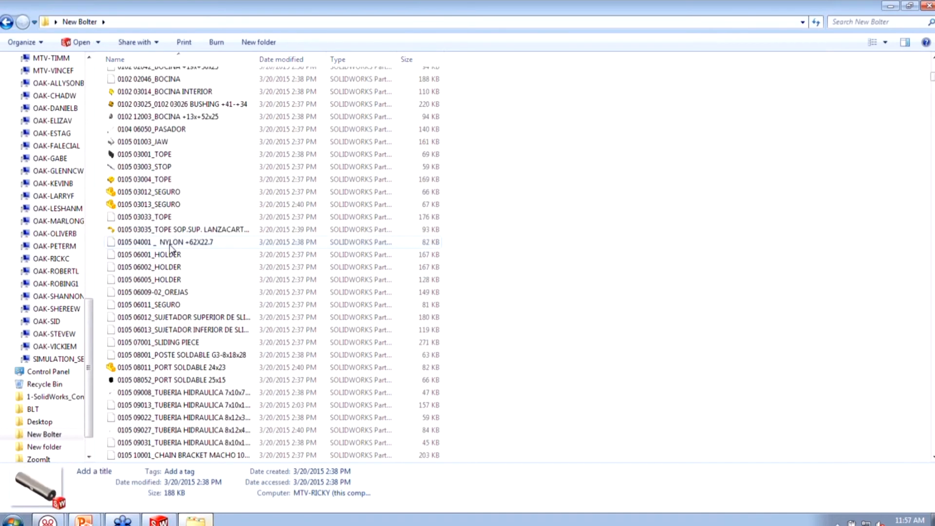
scroll(173, 247, down, 18)
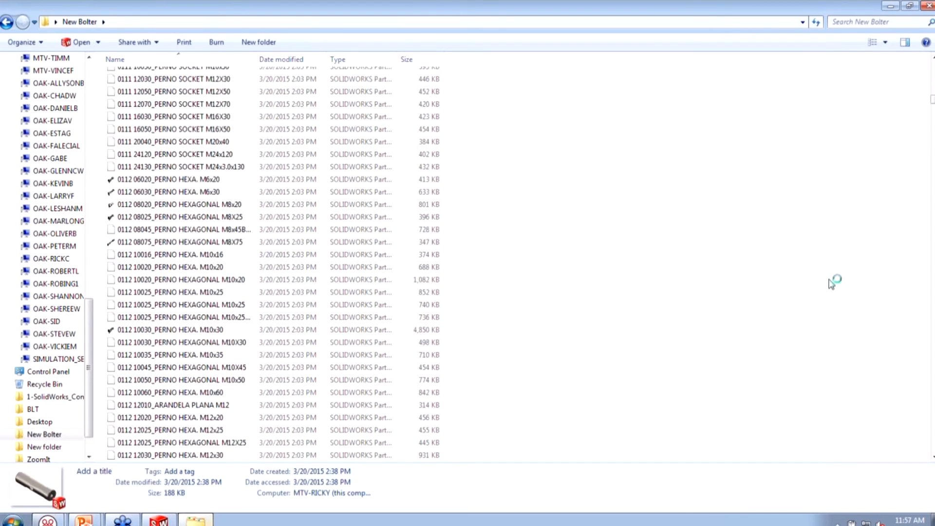
drag(932, 102, 908, 387)
scroll(219, 376, down, 8)
scroll(177, 261, up, 3)
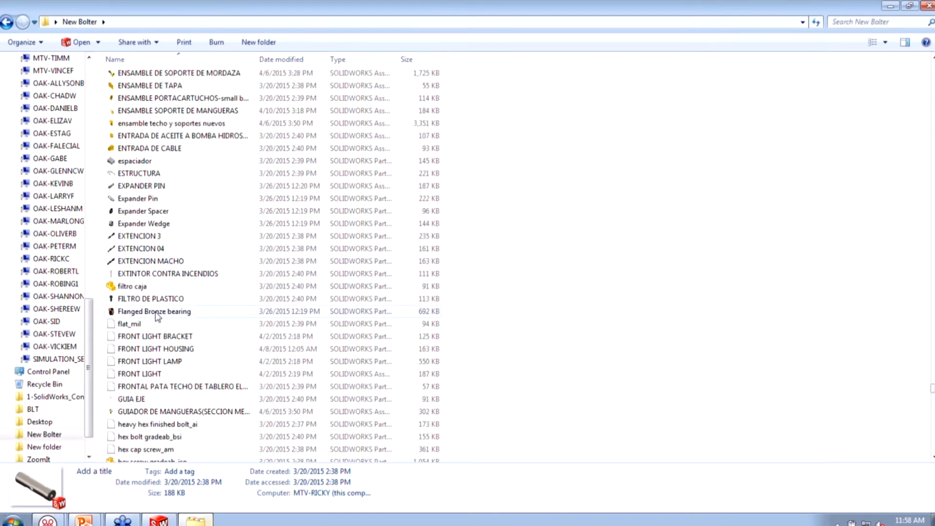
scroll(154, 316, down, 1)
click(150, 341)
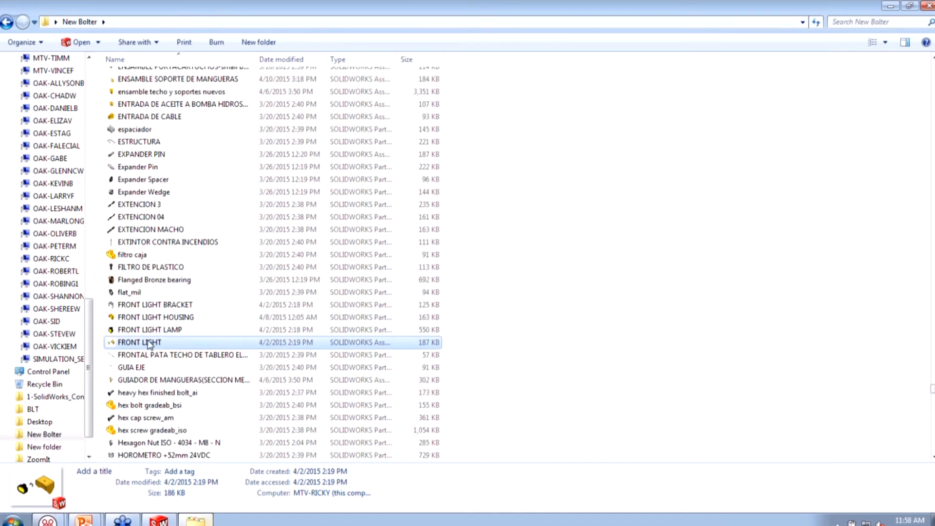
click(172, 309)
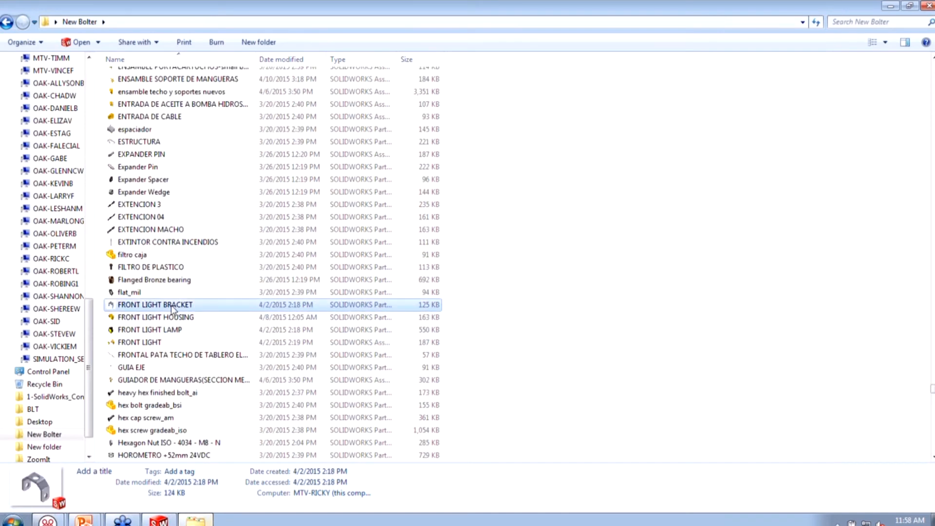
right_click(172, 307)
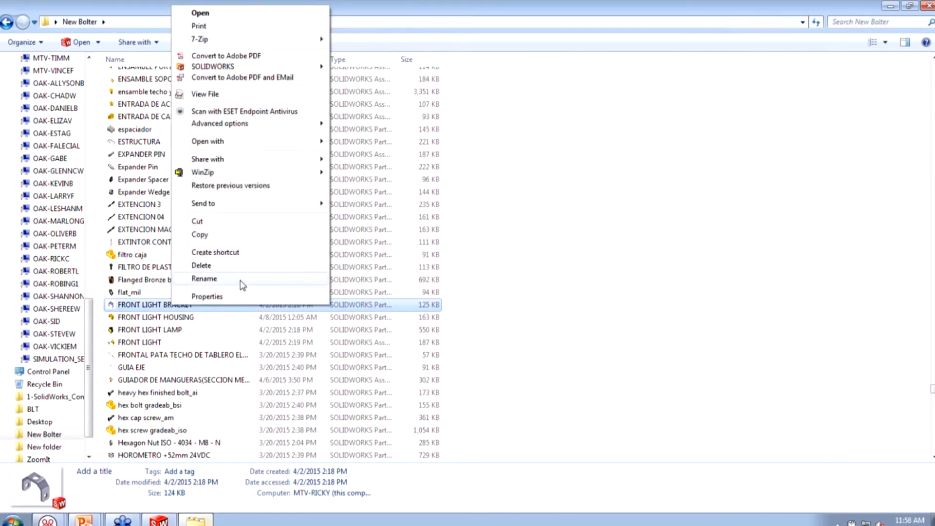
click(204, 279)
key(Left)
key(Left)
key(Left)
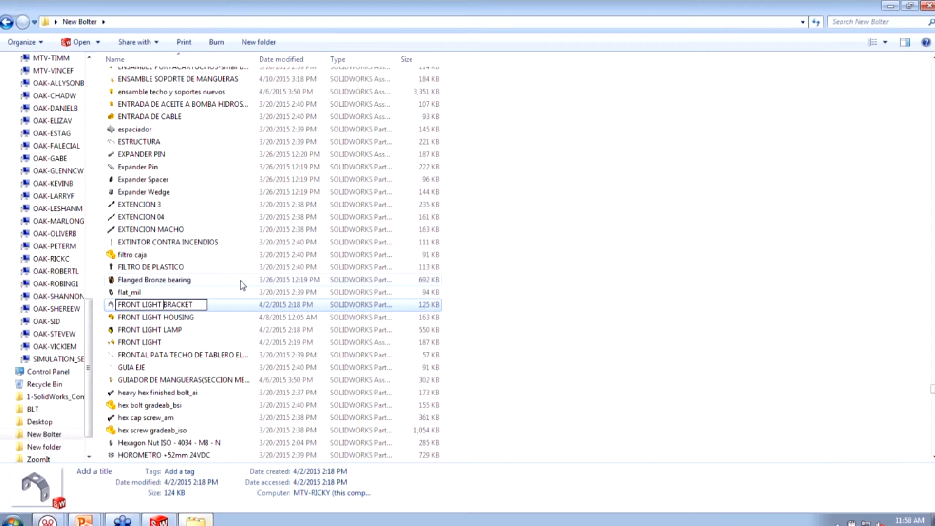
text(U)
key(Return)
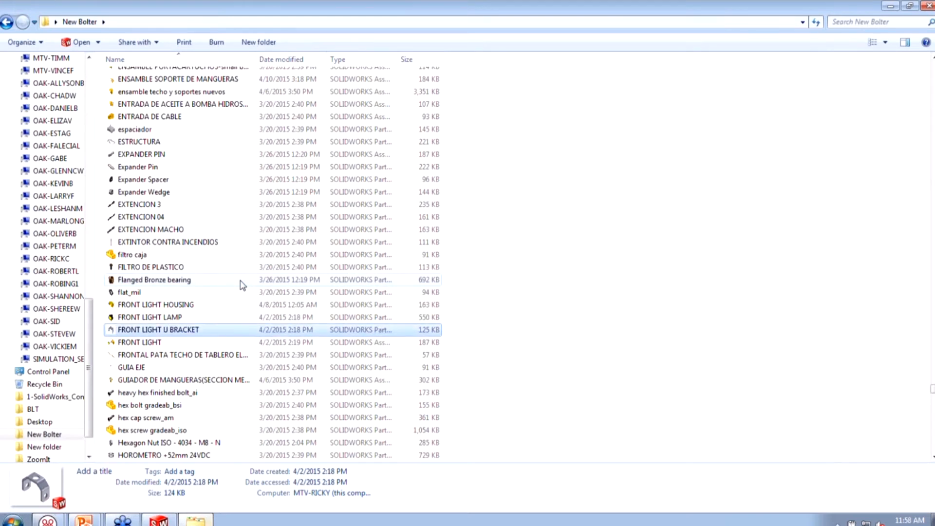
- Open the FRONT LIGHT assembly from a reduced Explorer window, declining the auto-saved version and suppressing the missing FRONT LIGHT BRACKET component
drag(267, 7, 679, 47)
scroll(687, 378, down, 4)
click(684, 238)
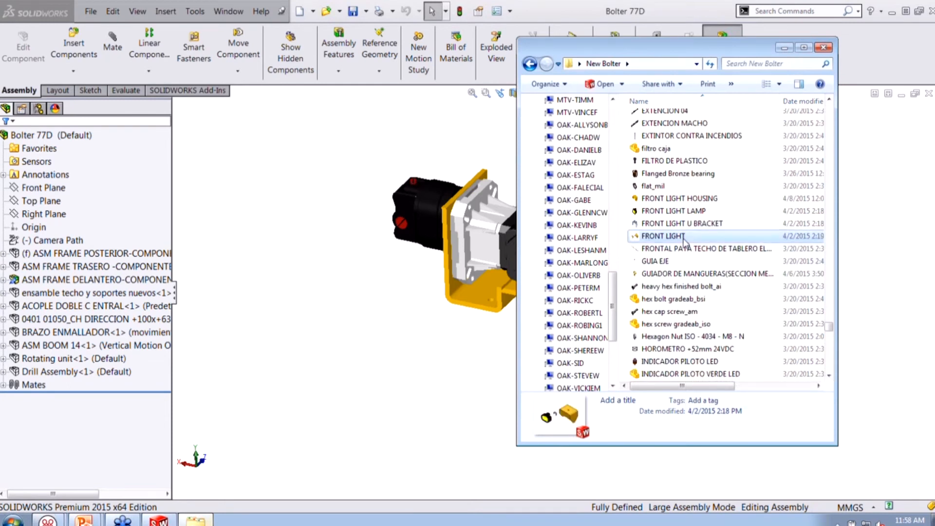
double_click(680, 238)
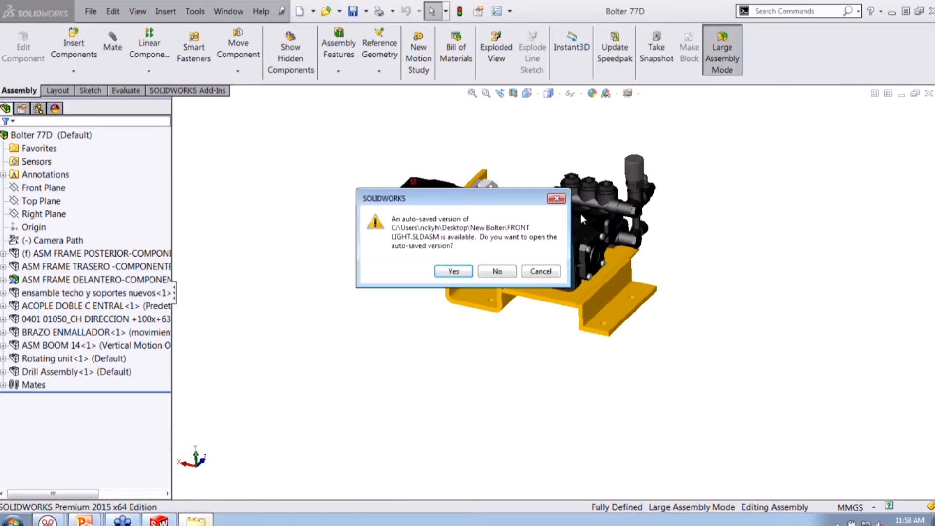
click(486, 272)
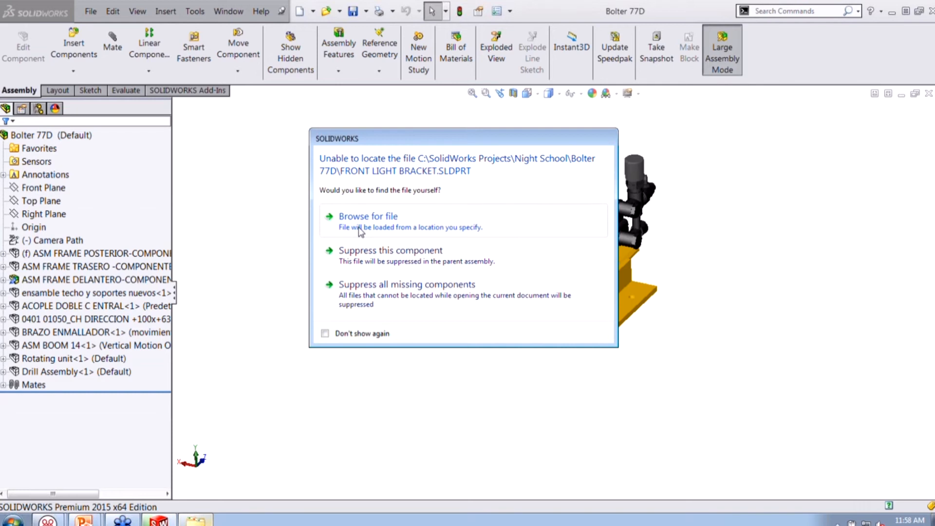
click(360, 267)
click(171, 119)
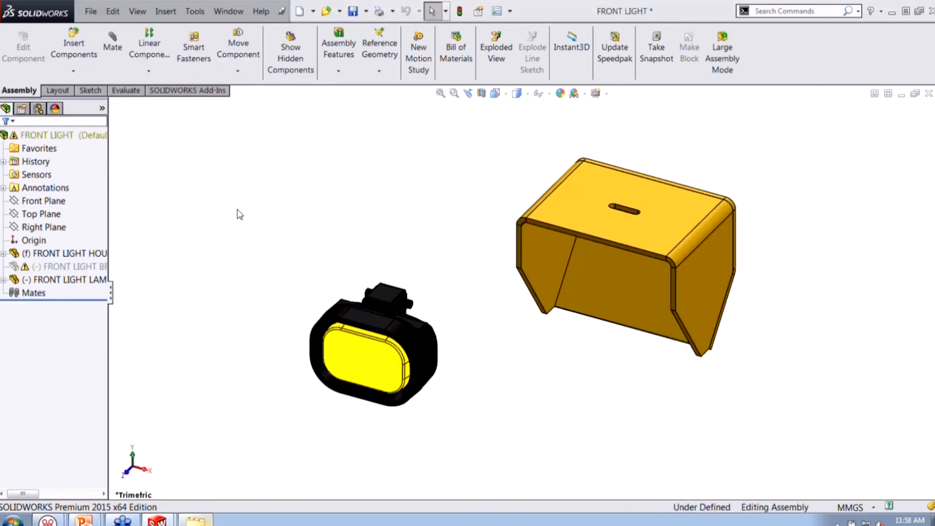
- Try to unsuppress the FRONT LIGHT BRACKET component, leave it suppressed at the missing-file prompt, and close the FRONT LIGHT assembly
click(84, 270)
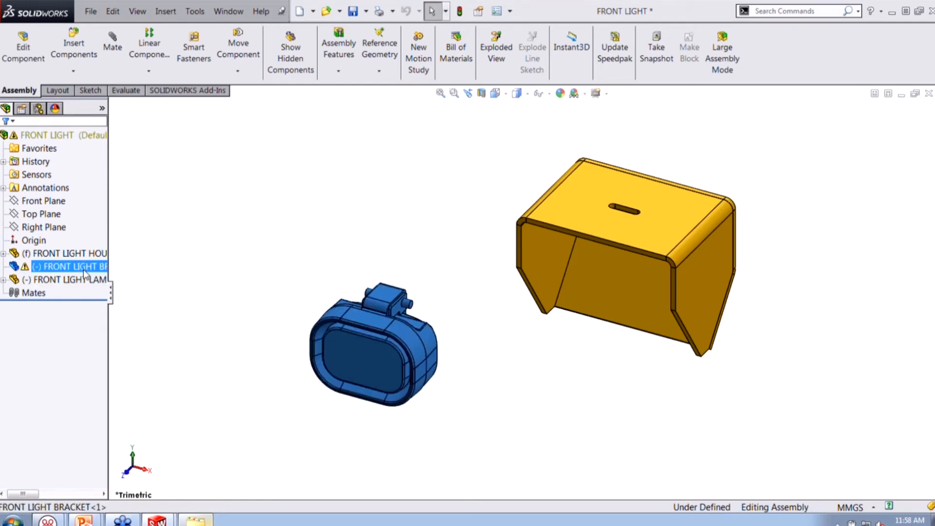
right_click(83, 269)
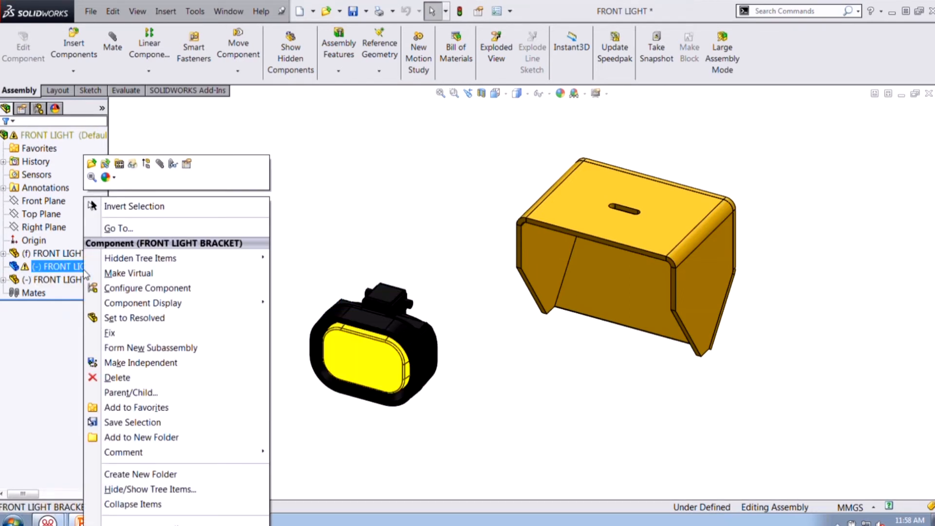
click(147, 170)
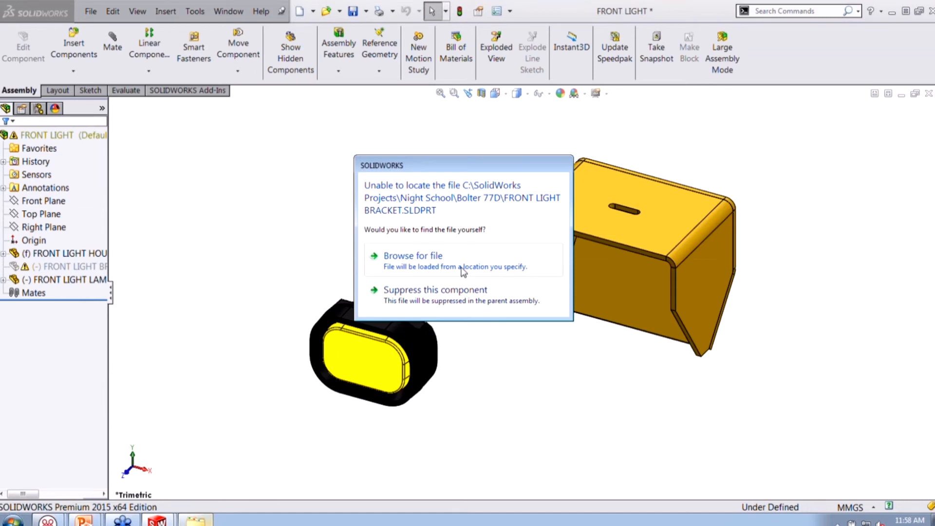
click(412, 290)
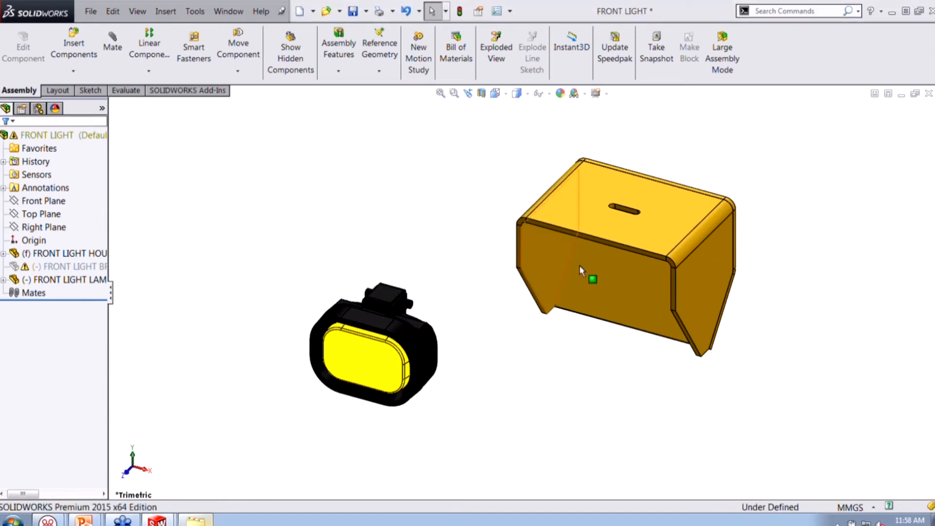
click(928, 93)
click(429, 280)
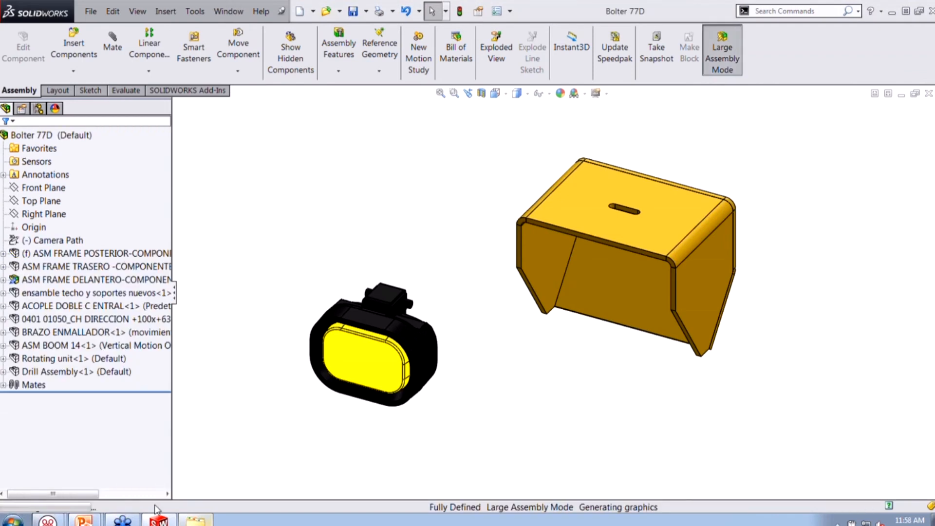
- Return to Windows Explorer and rename the FRONT LIGHT U BRACKET part back to FRONT LIGHT BRACKET
click(195, 520)
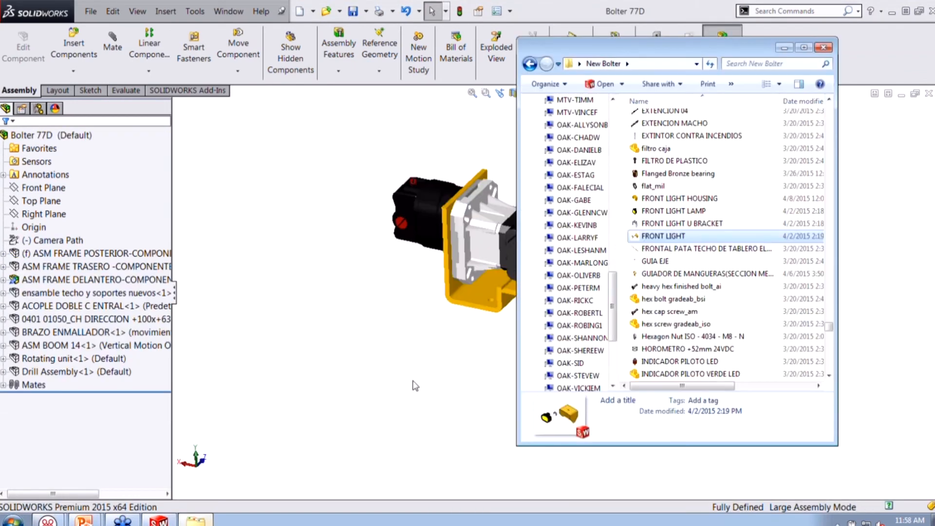
click(672, 225)
right_click(675, 225)
click(707, 486)
key(Left)
key(Left)
key(Left)
key(BackSpace)
key(BackSpace)
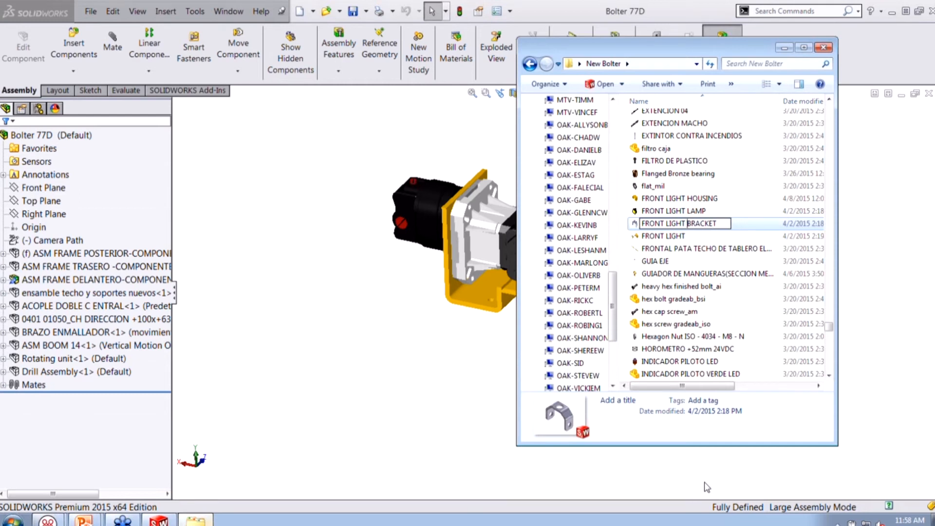
key(Return)
- Use the SOLIDWORKS Rename command on the FRONT LIGHT BRACKET part, adding a U before BRACKET in the new file name
right_click(696, 201)
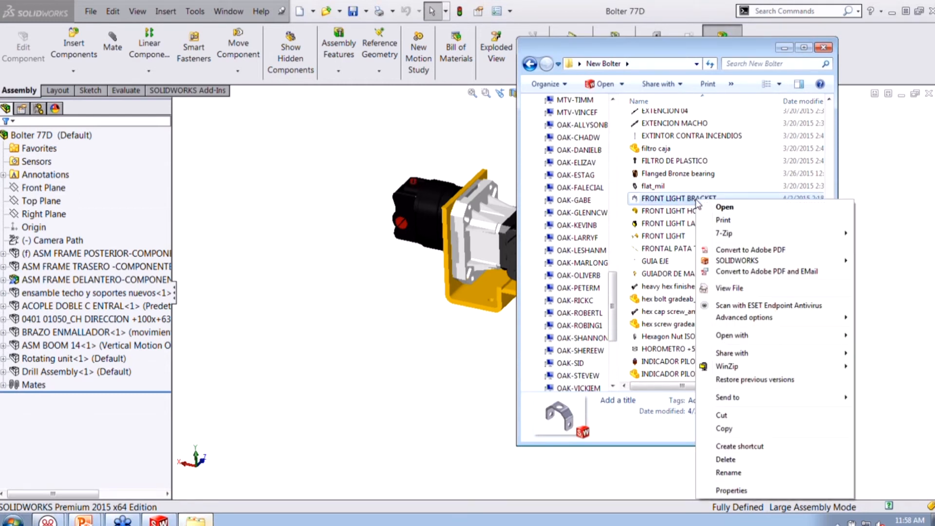
mouse_move(738, 262)
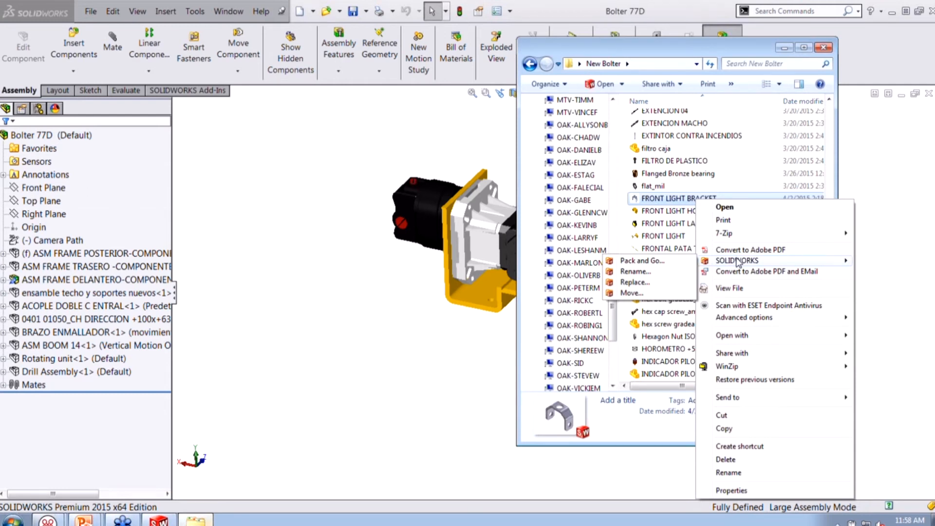
click(646, 273)
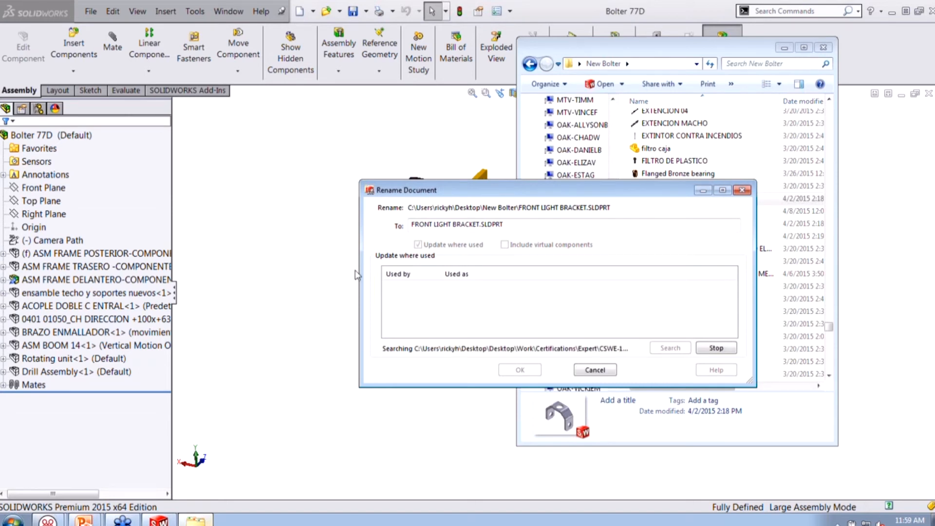
click(453, 224)
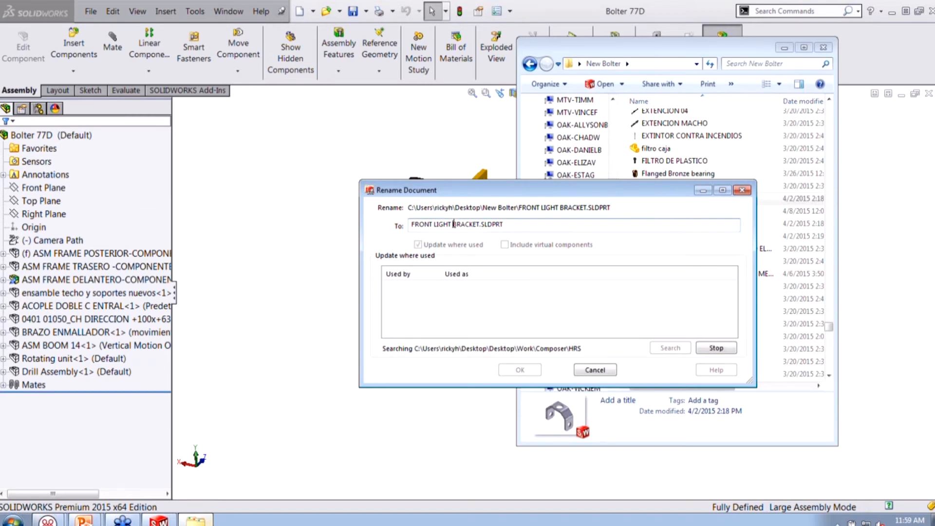
text(U)
key(Return)
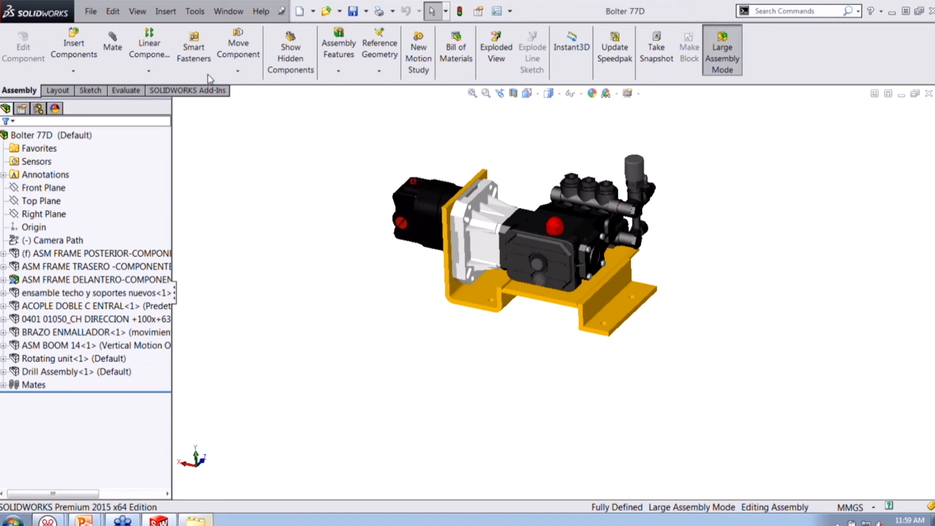
- Switch back to the Bolter 77D assembly in SOLIDWORKS and start Pack and Go for it
click(92, 12)
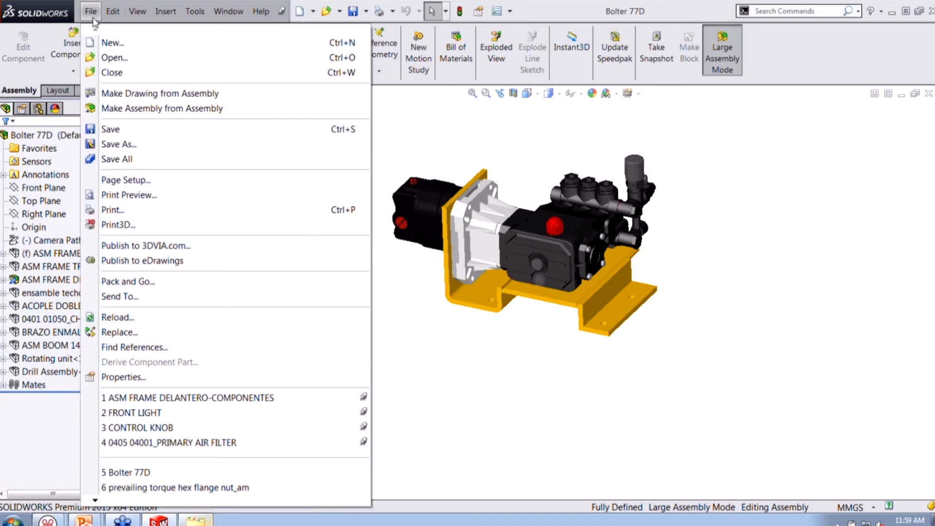
click(137, 285)
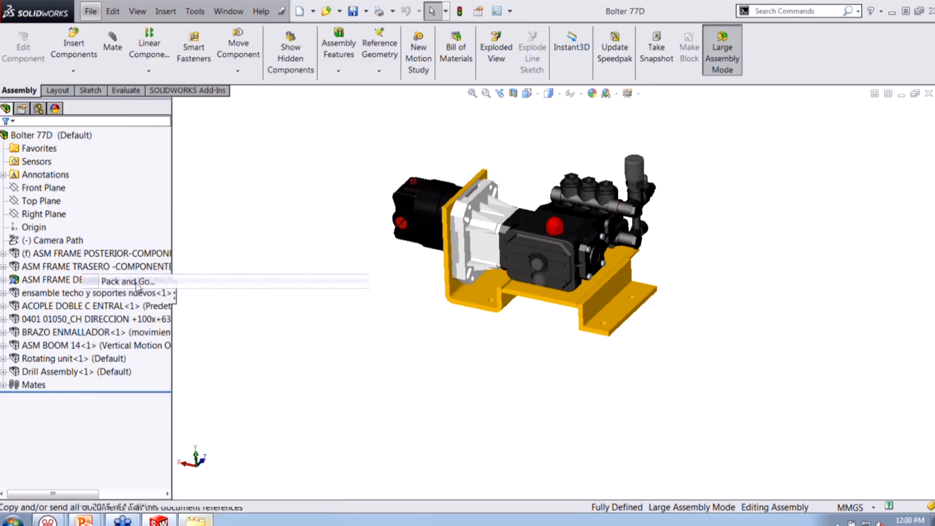